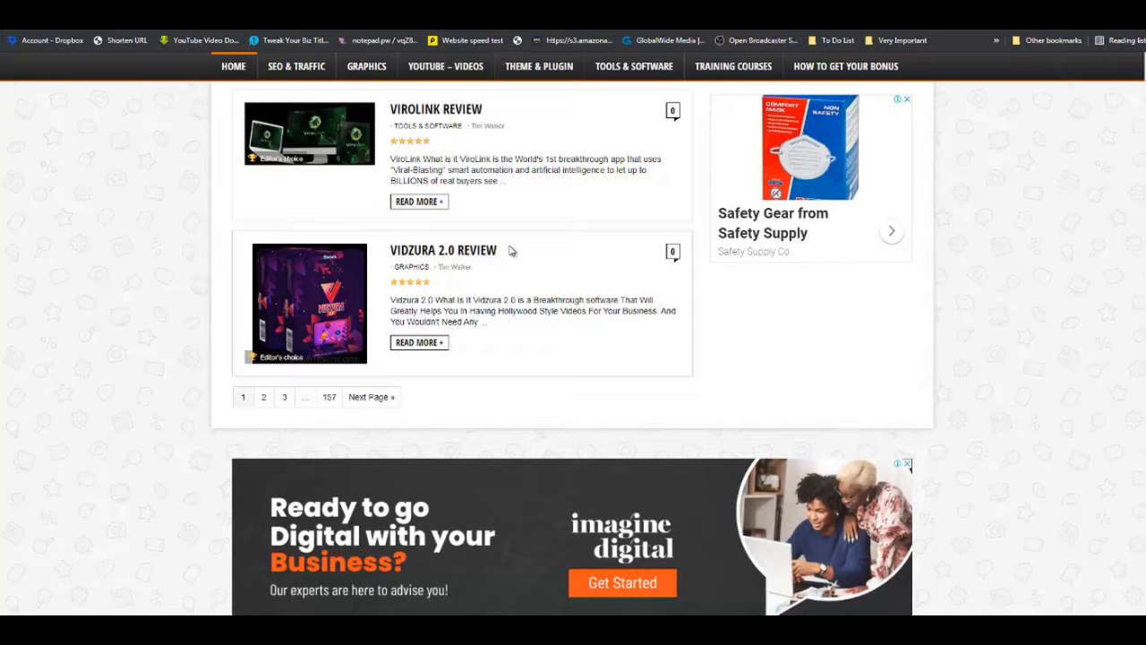
- Browse the post listings on the review sites and go to page 2 of the SPS Reviews posts, dismissing the ad
{"action": "scroll", "coordinate": [510, 251], "scroll_direction": "up", "scroll_amount": 3}
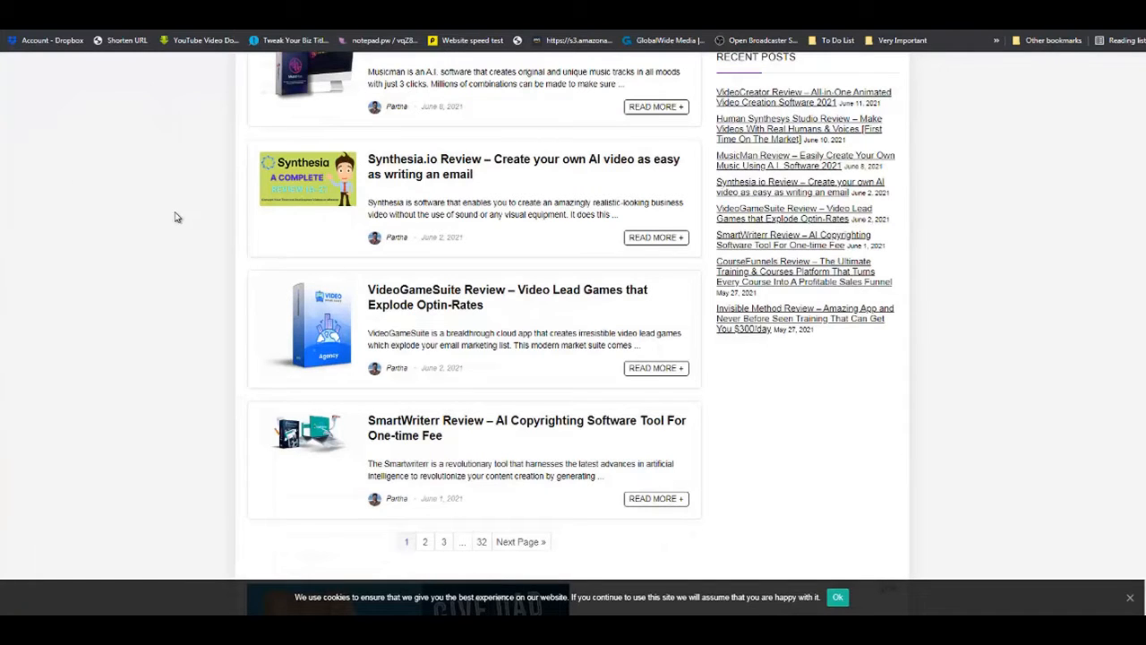
{"action": "scroll", "coordinate": [177, 217], "scroll_direction": "up", "scroll_amount": 5}
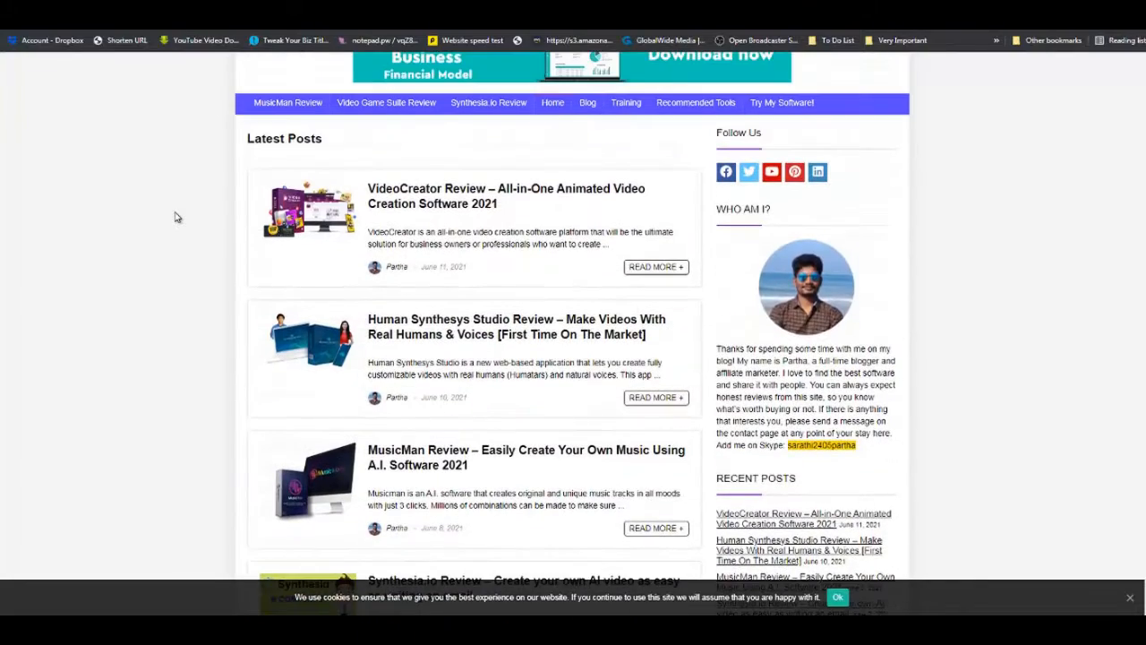
{"action": "scroll", "coordinate": [176, 217], "scroll_direction": "down", "scroll_amount": 7}
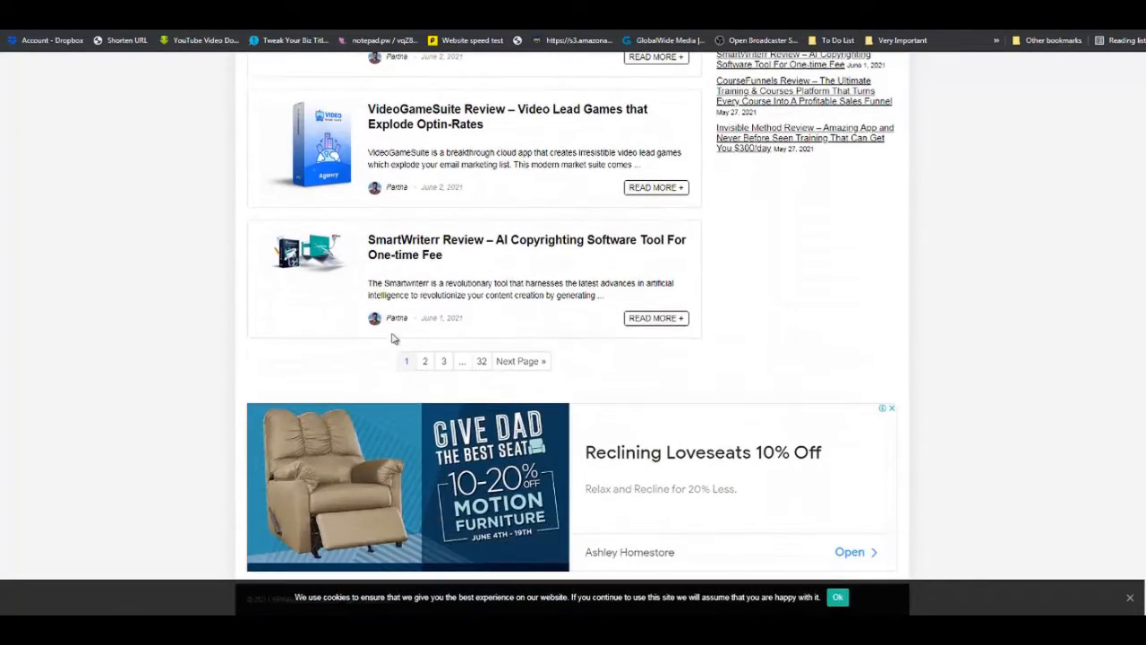
{"action": "left_click", "coordinate": [424, 362]}
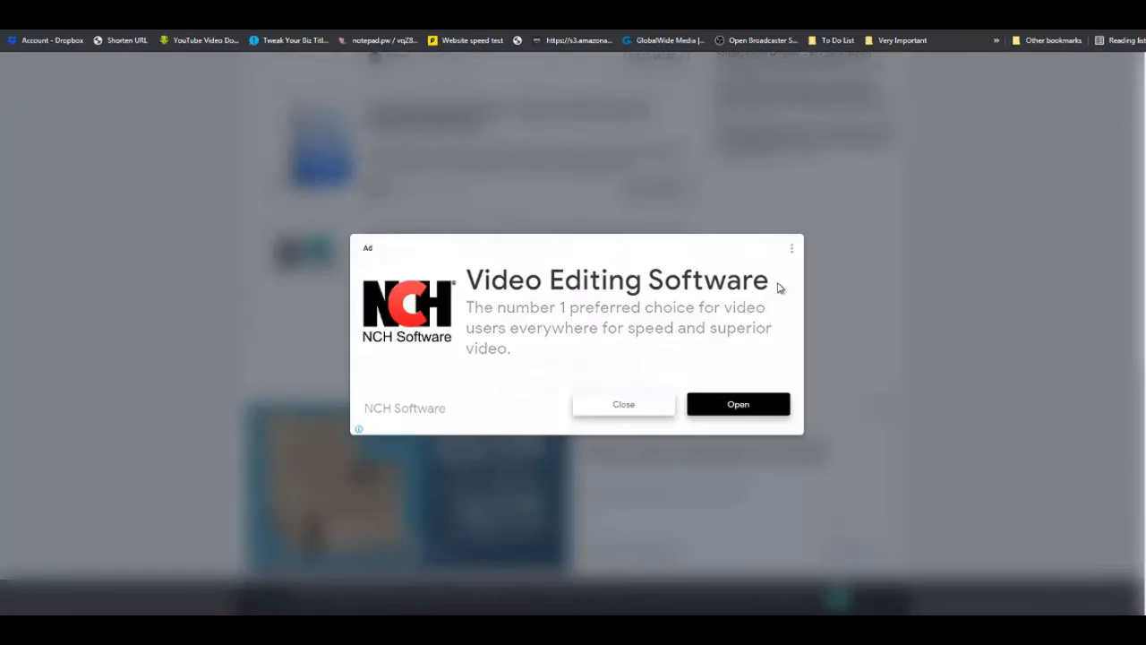
{"action": "left_click", "coordinate": [790, 250]}
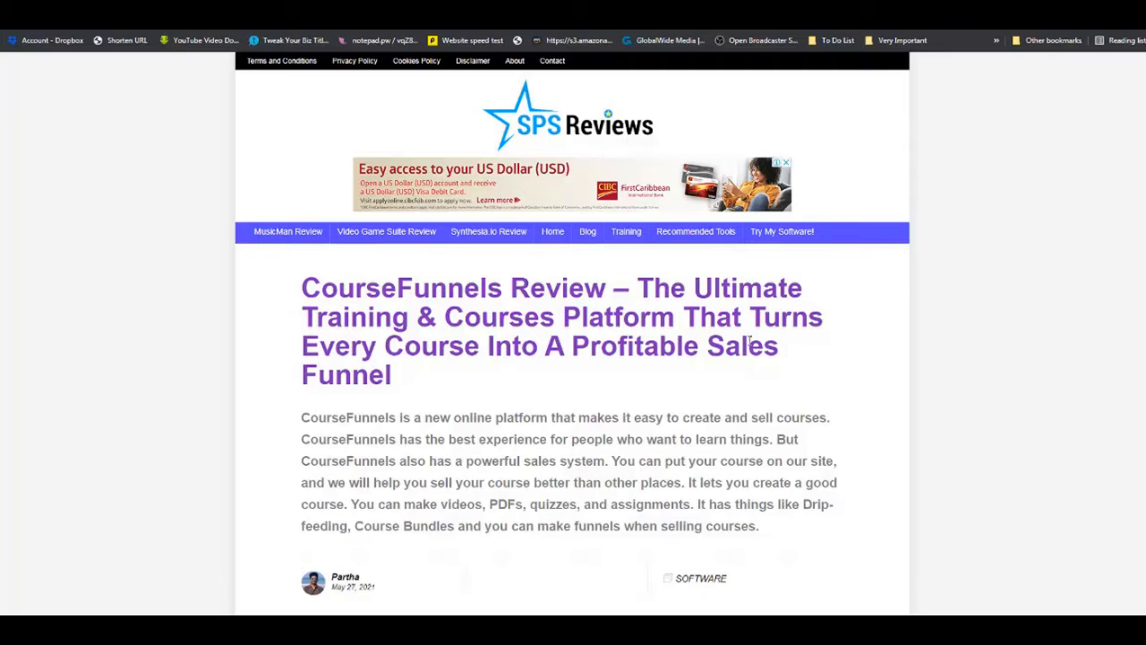
- Examine the CourseFunnels review from its introduction and table of contents through the product overview to the features breakdown
{"action": "scroll", "coordinate": [750, 341], "scroll_direction": "down", "scroll_amount": 4}
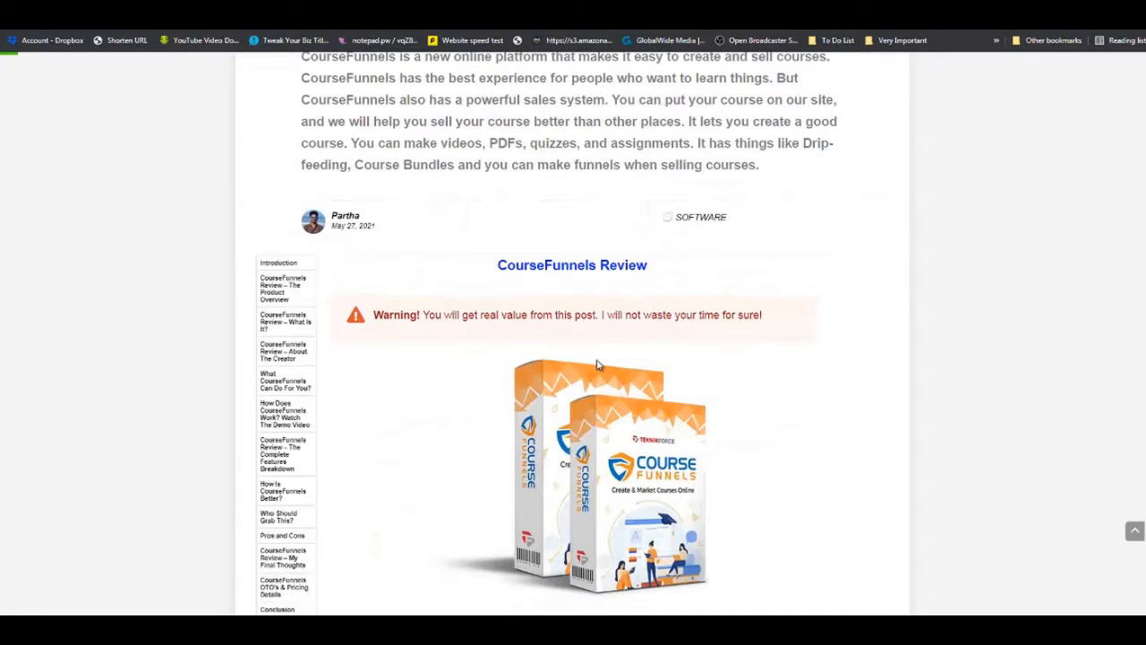
{"action": "scroll", "coordinate": [598, 365], "scroll_direction": "down", "scroll_amount": 1}
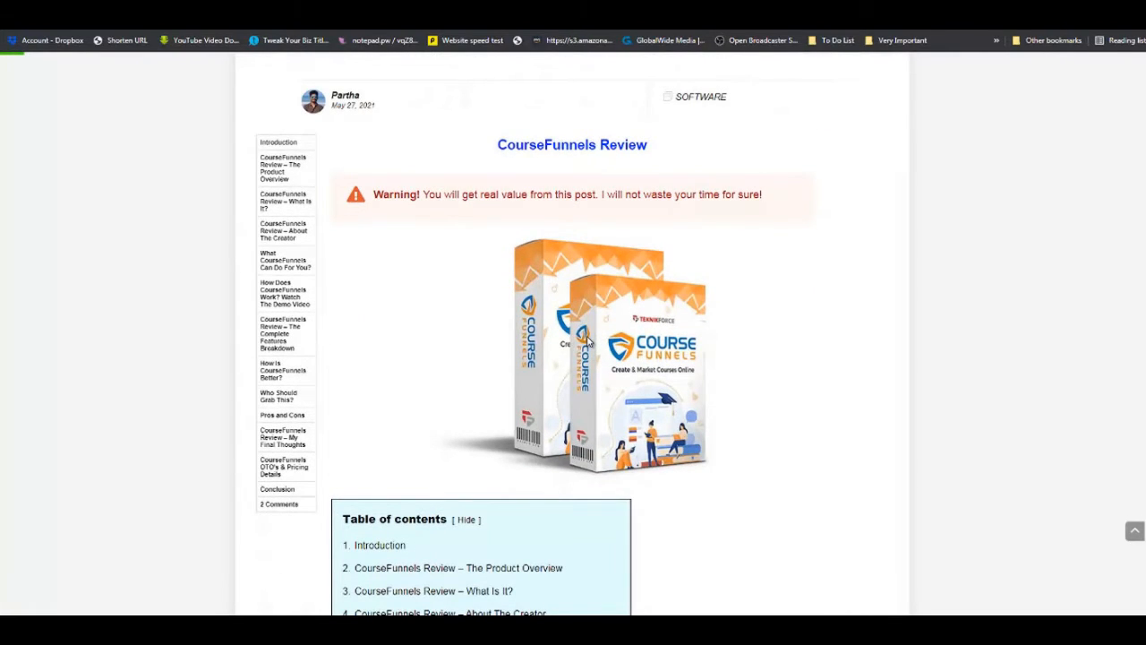
{"action": "scroll", "coordinate": [588, 340], "scroll_direction": "down", "scroll_amount": 2}
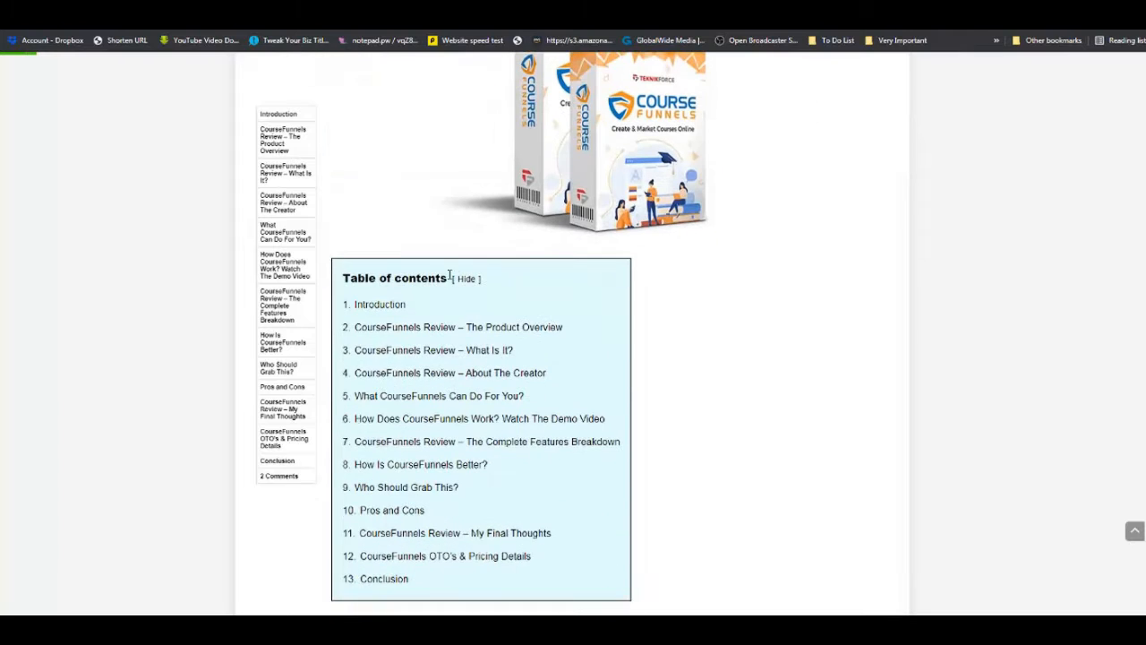
{"action": "scroll", "coordinate": [544, 295], "scroll_direction": "down", "scroll_amount": 8}
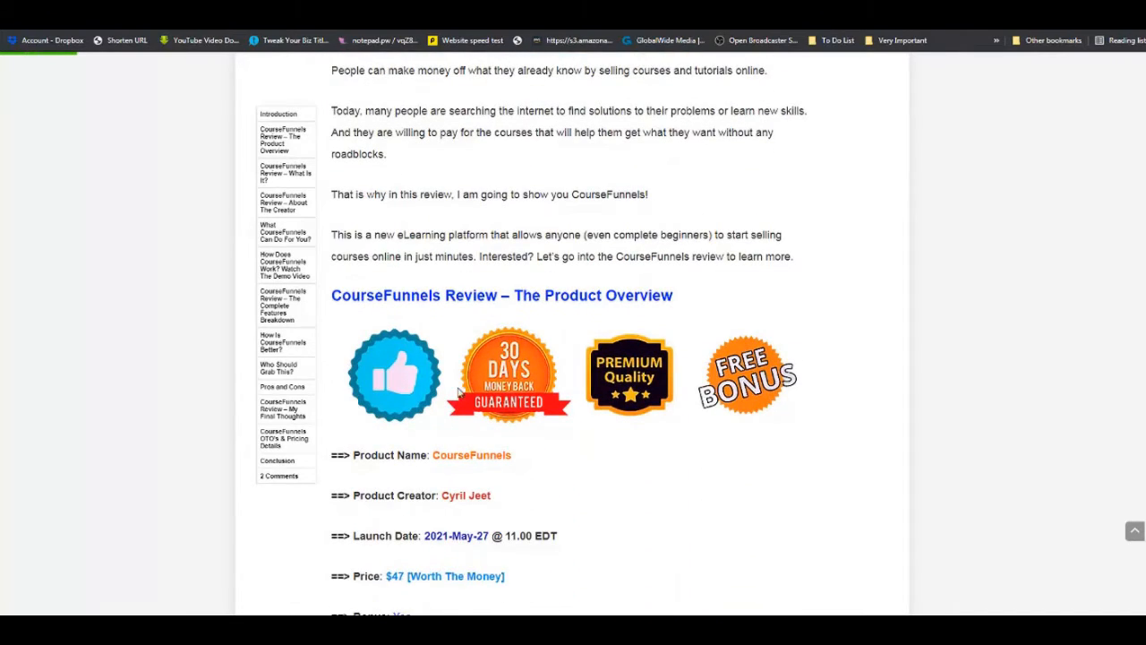
{"action": "scroll", "coordinate": [460, 394], "scroll_direction": "down", "scroll_amount": 5}
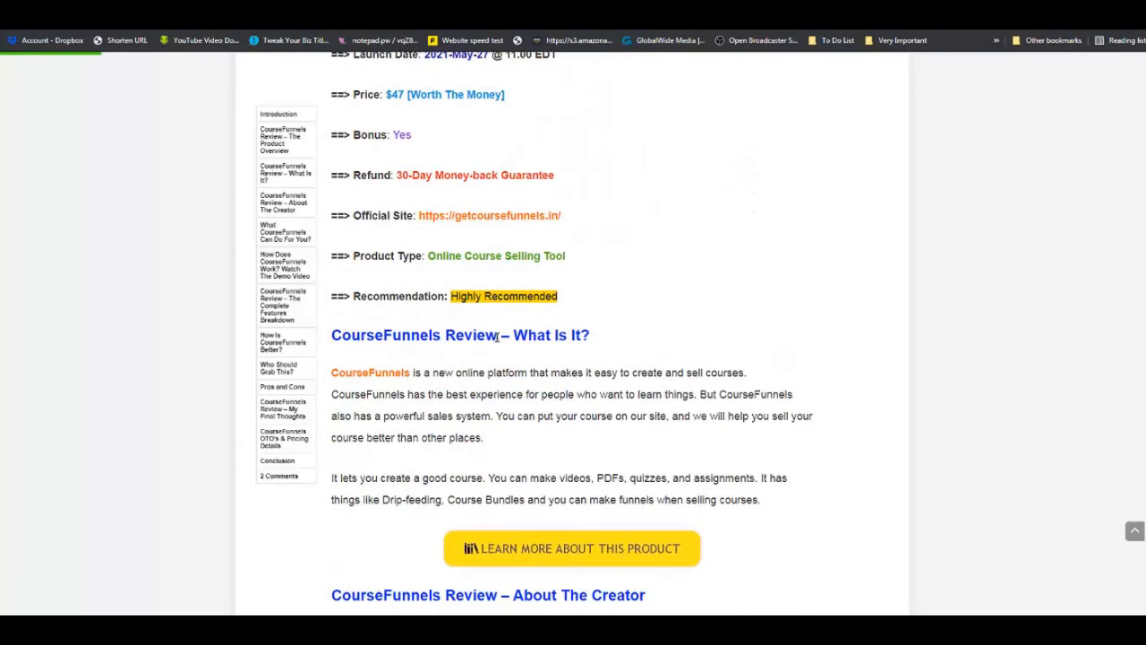
{"action": "scroll", "coordinate": [499, 345], "scroll_direction": "down", "scroll_amount": 8}
{"action": "scroll", "coordinate": [499, 345], "scroll_direction": "down", "scroll_amount": 5}
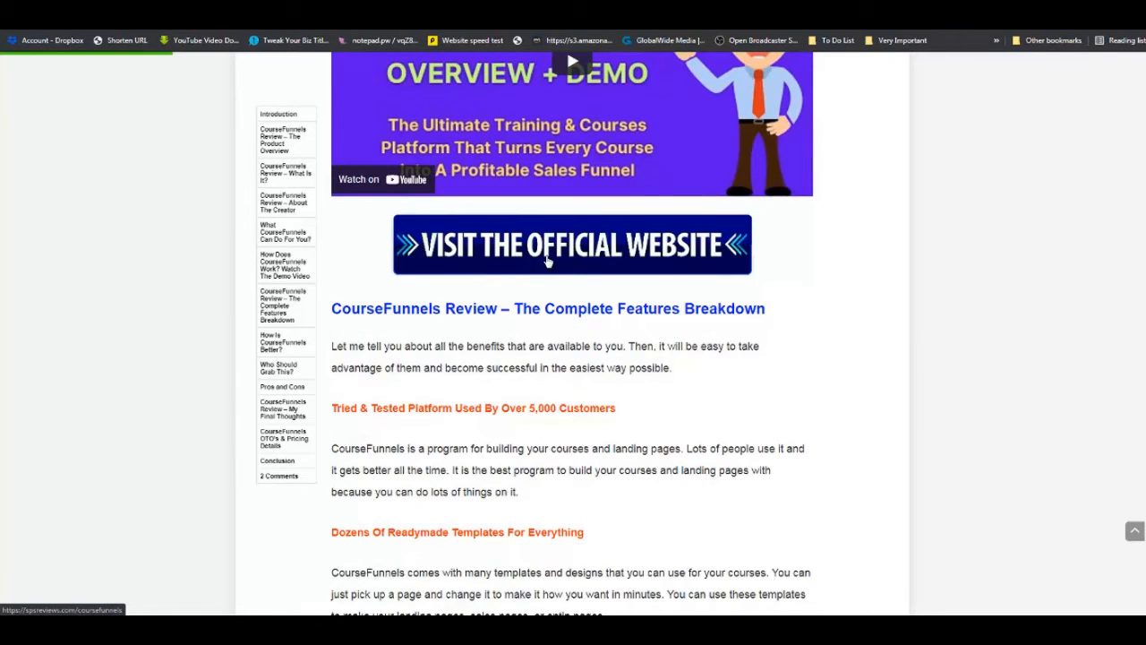
{"action": "scroll", "coordinate": [549, 259], "scroll_direction": "down", "scroll_amount": 3}
{"action": "scroll", "coordinate": [563, 230], "scroll_direction": "up", "scroll_amount": 2}
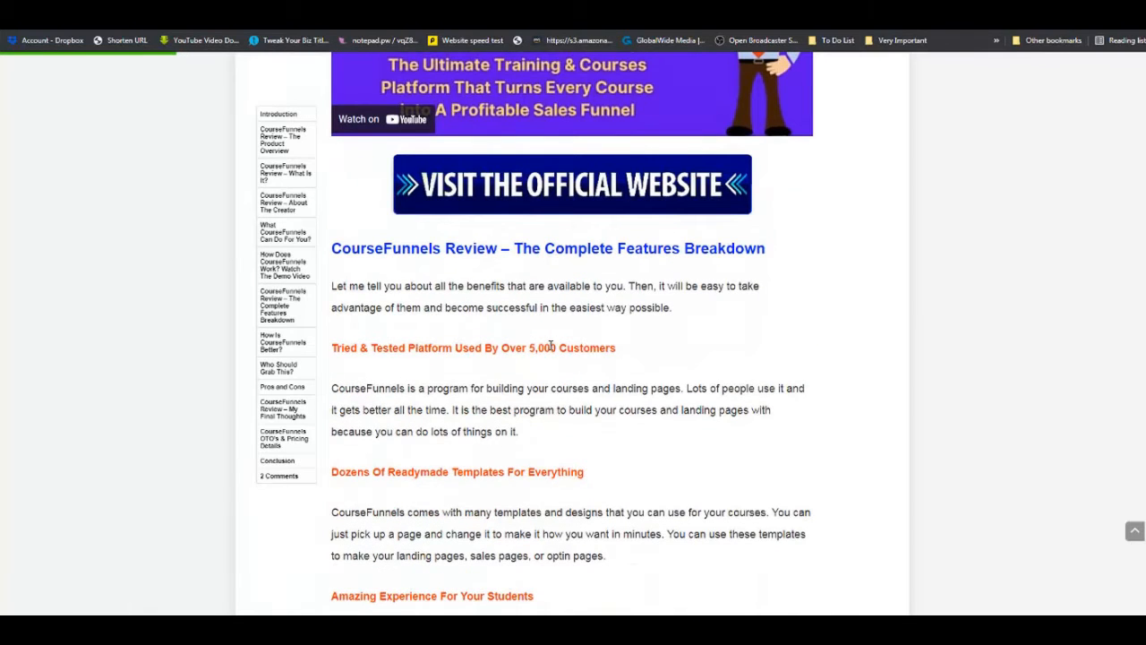
{"action": "scroll", "coordinate": [670, 207], "scroll_direction": "down", "scroll_amount": 2}
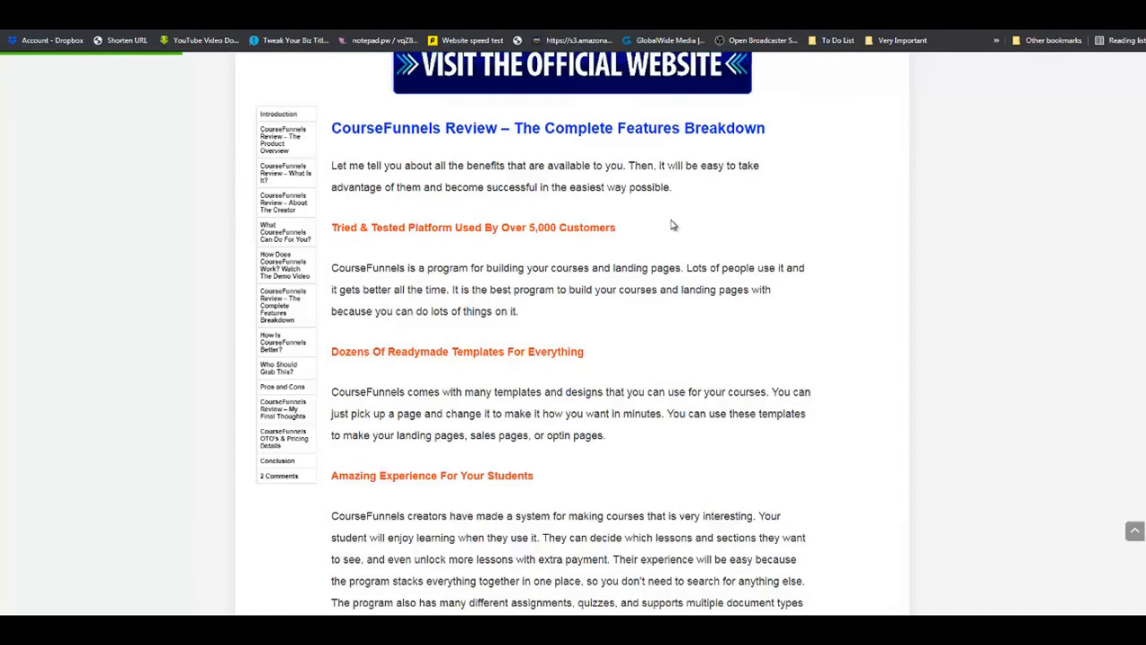
- Read the rest of the CourseFunnels review, covering its target audience, pros and cons, final thoughts, rating and pricing details
{"action": "scroll", "coordinate": [674, 225], "scroll_direction": "down", "scroll_amount": 14}
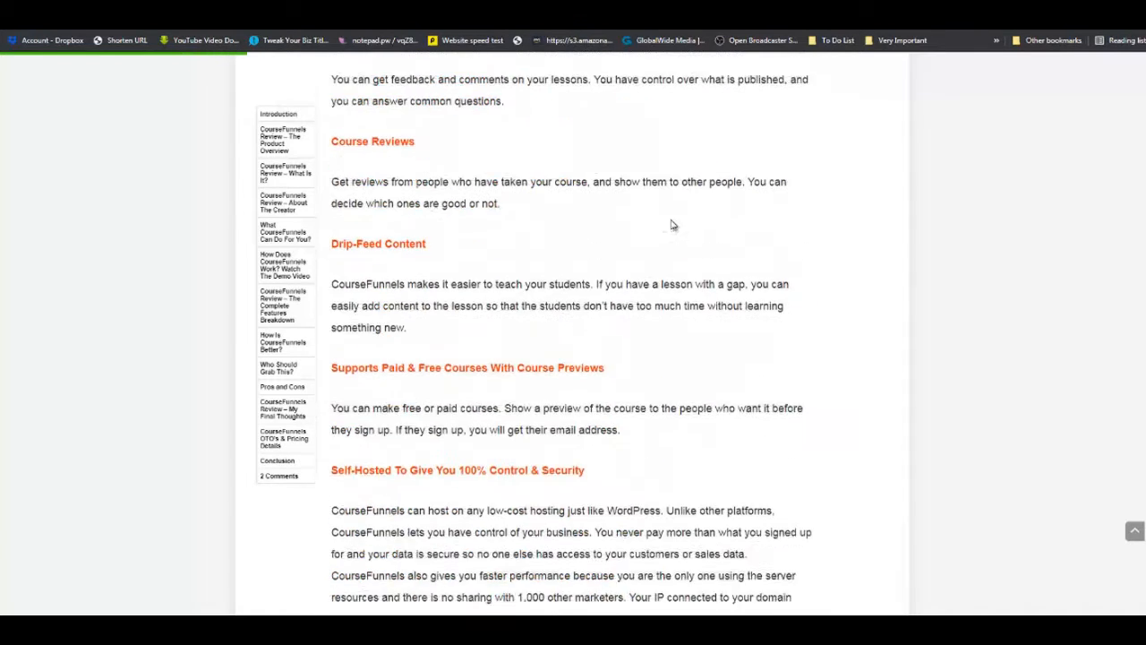
{"action": "scroll", "coordinate": [673, 225], "scroll_direction": "down", "scroll_amount": 10}
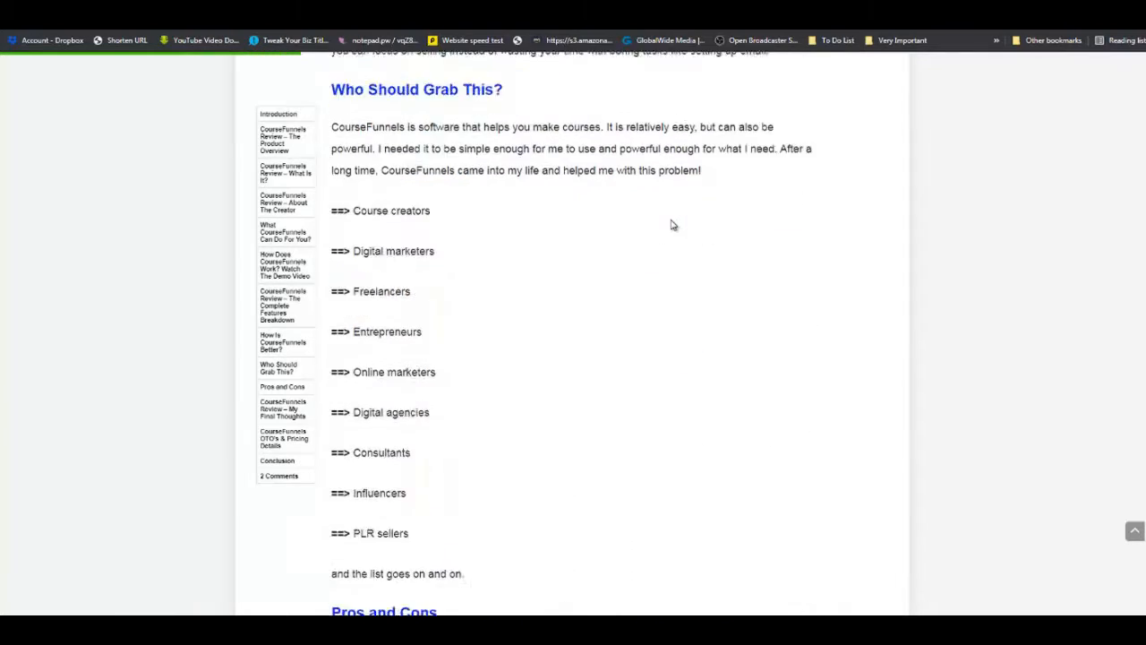
{"action": "scroll", "coordinate": [673, 224], "scroll_direction": "down", "scroll_amount": 4}
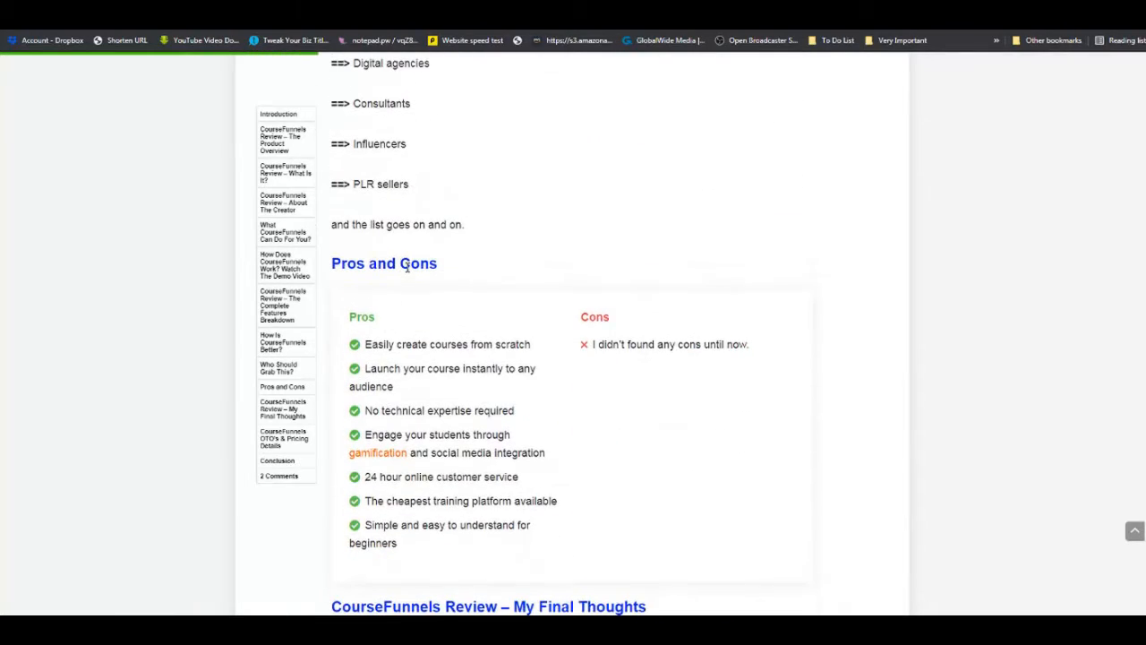
{"action": "scroll", "coordinate": [407, 267], "scroll_direction": "down", "scroll_amount": 4}
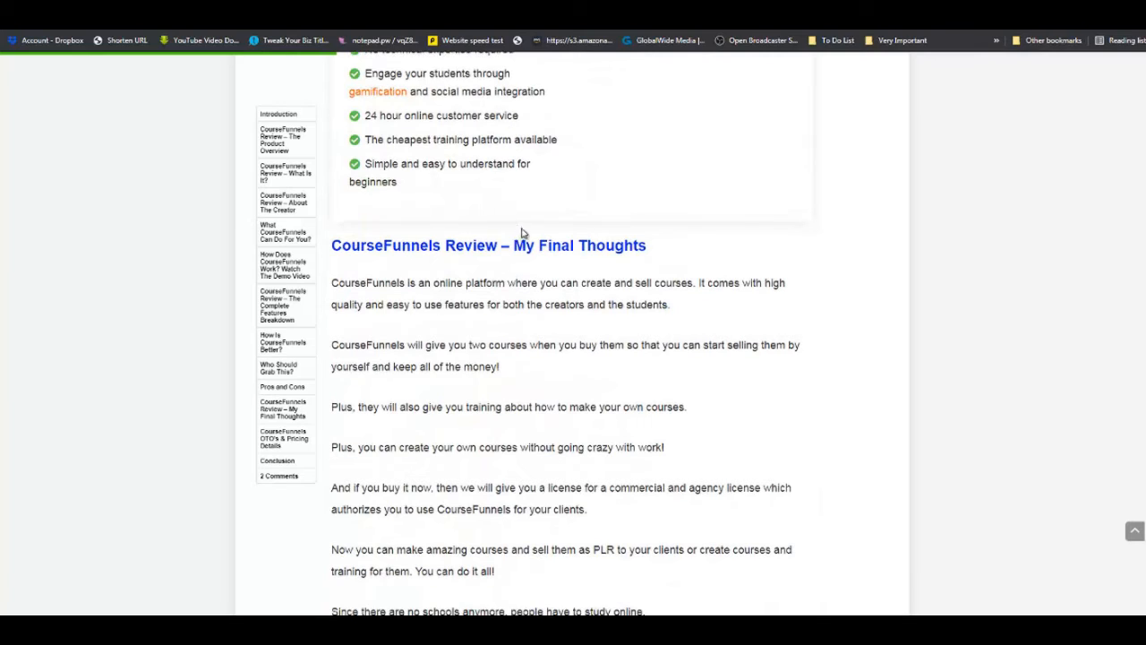
{"action": "scroll", "coordinate": [506, 289], "scroll_direction": "down", "scroll_amount": 5}
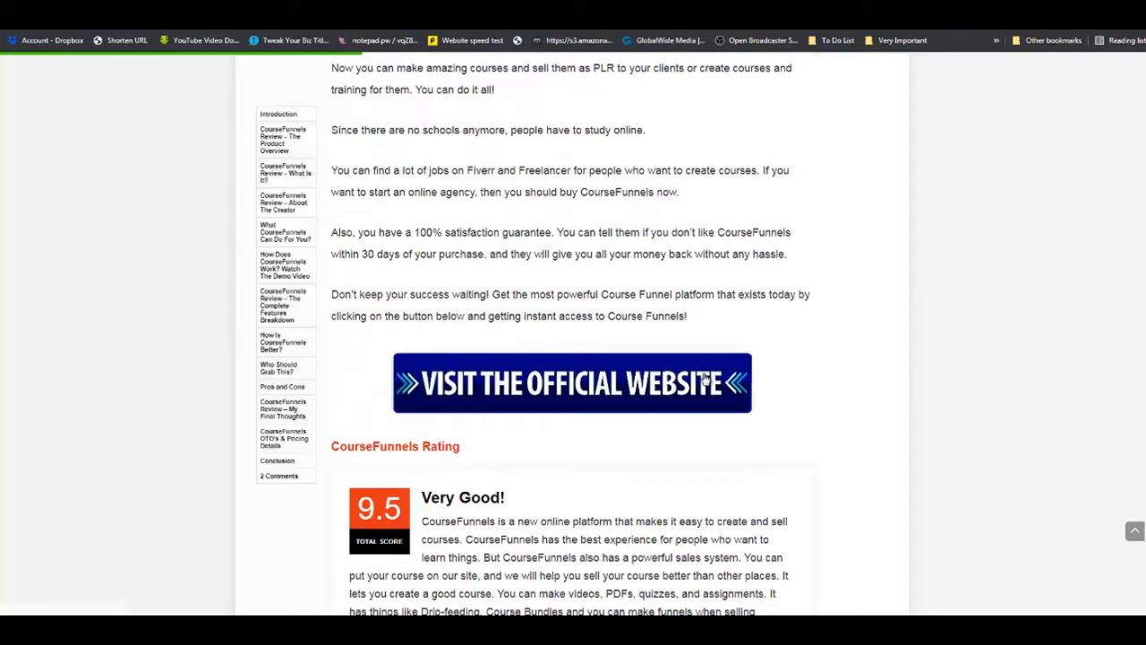
{"action": "scroll", "coordinate": [830, 282], "scroll_direction": "up", "scroll_amount": 8}
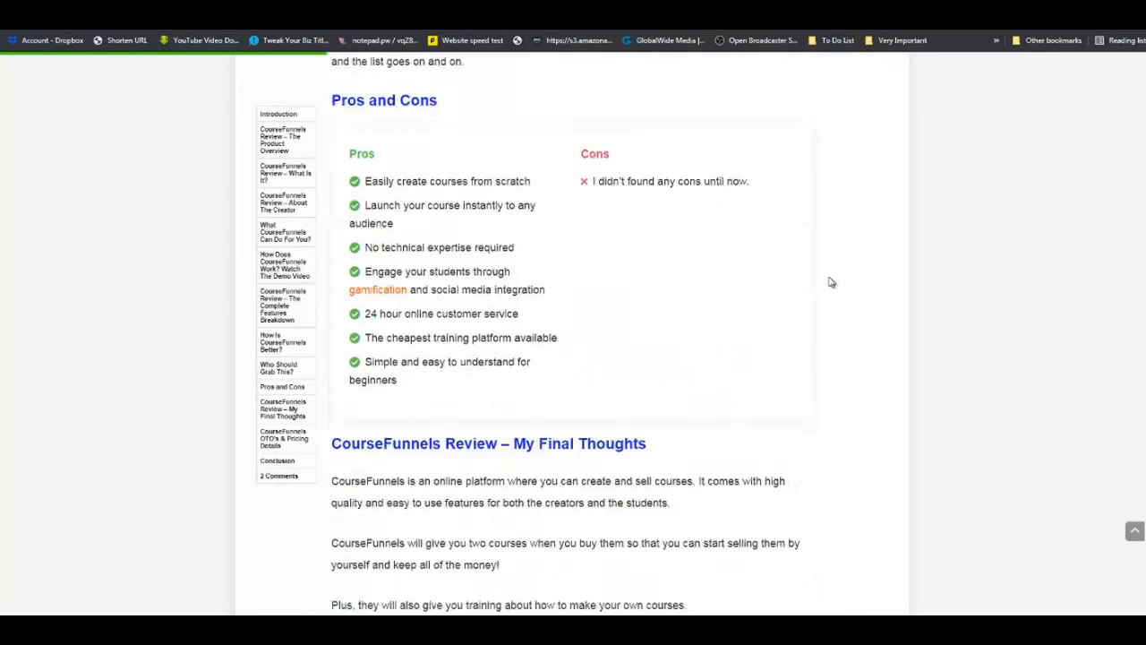
{"action": "scroll", "coordinate": [829, 282], "scroll_direction": "down", "scroll_amount": 8}
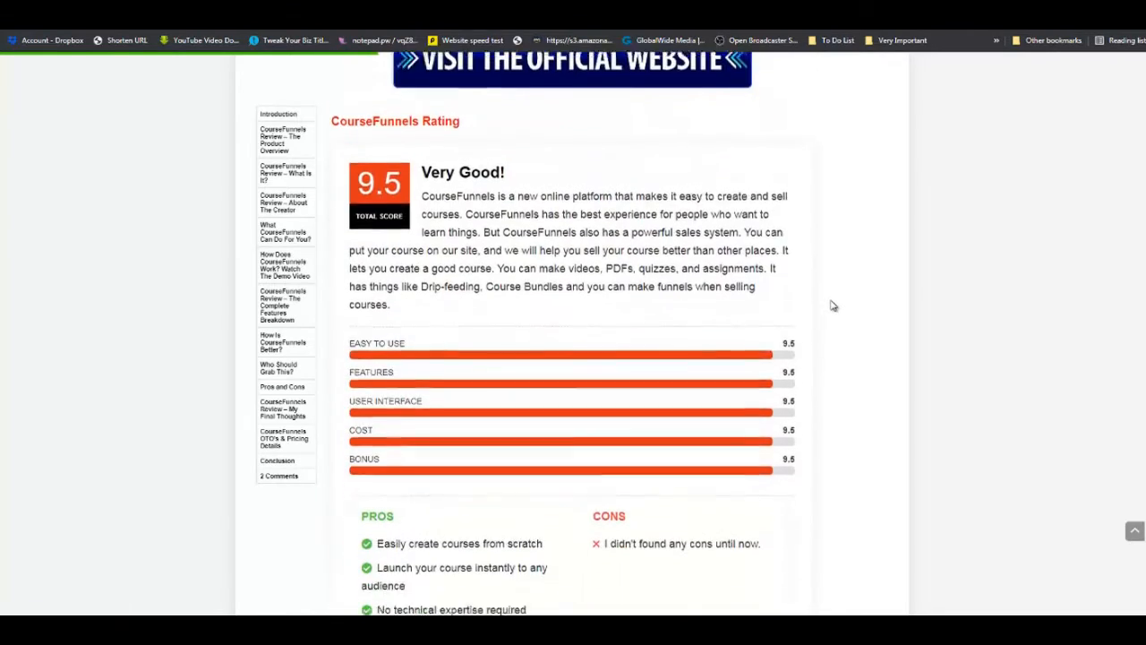
{"action": "scroll", "coordinate": [831, 305], "scroll_direction": "down", "scroll_amount": 2}
{"action": "scroll", "coordinate": [831, 305], "scroll_direction": "up", "scroll_amount": 4}
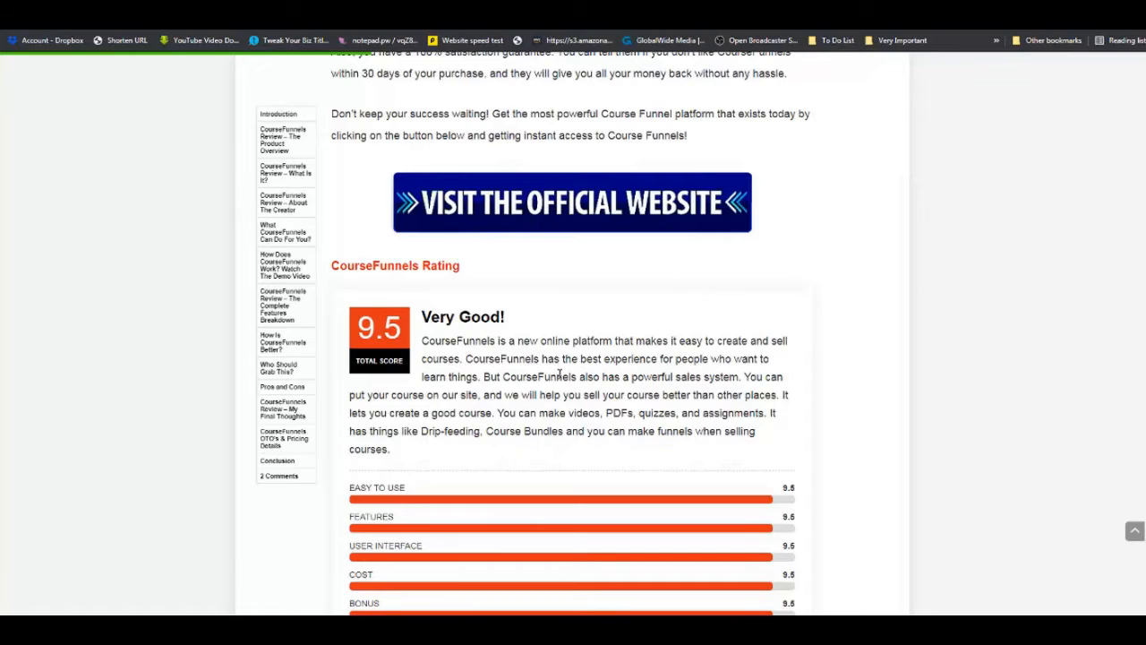
{"action": "scroll", "coordinate": [561, 376], "scroll_direction": "down", "scroll_amount": 4}
{"action": "scroll", "coordinate": [556, 381], "scroll_direction": "down", "scroll_amount": 8}
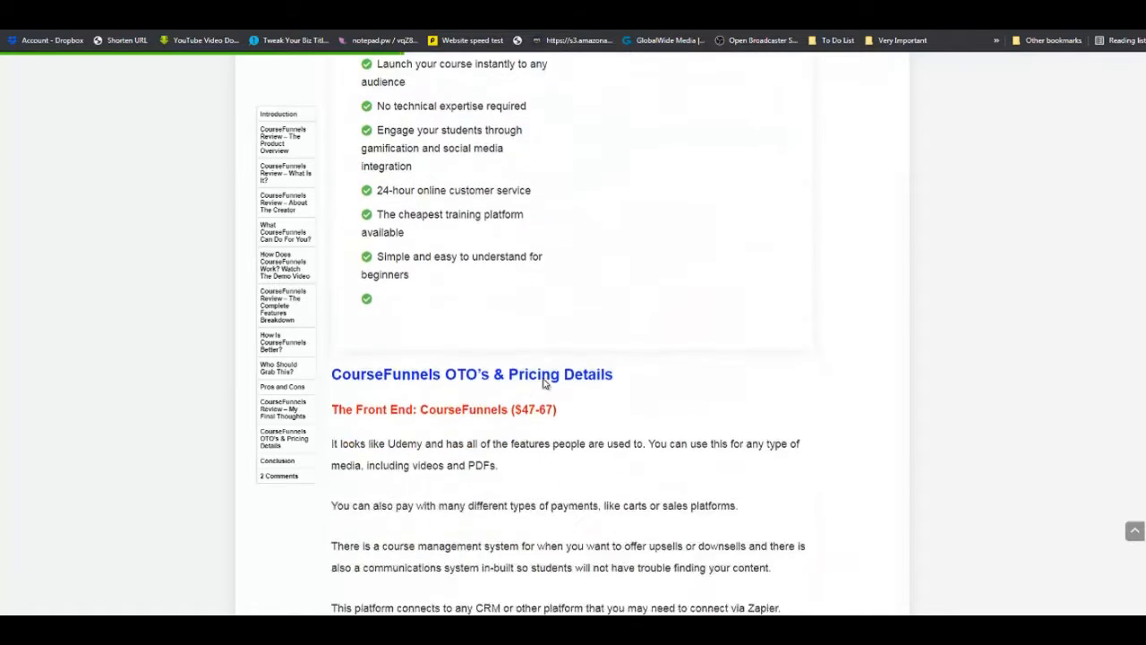
{"action": "scroll", "coordinate": [543, 383], "scroll_direction": "down", "scroll_amount": 8}
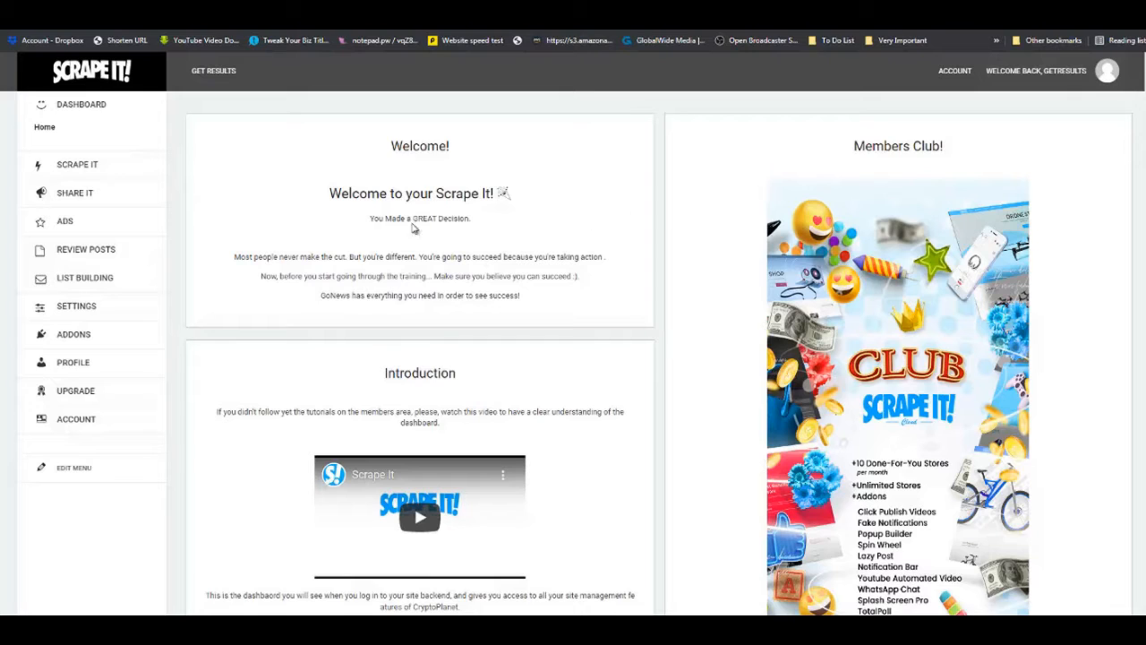
- Open the Scrape It Options in the Scrape It dashboard and add the ScrapeIt bookmarklet to the browser's bookmarks bar
{"action": "left_click", "coordinate": [79, 170]}
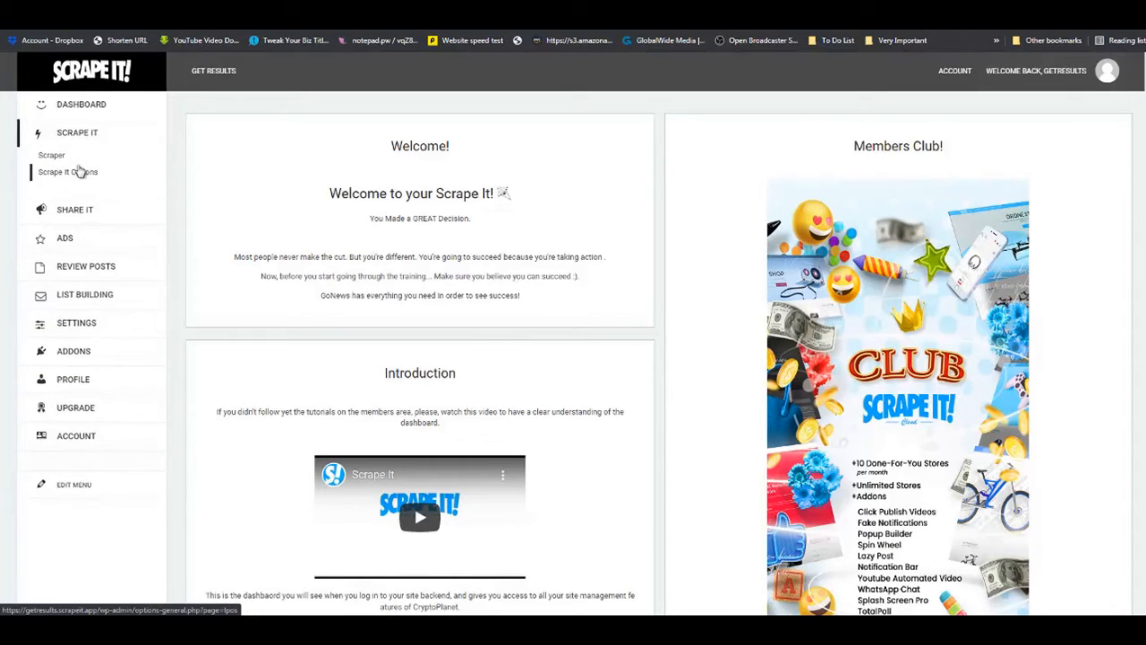
{"action": "left_click", "coordinate": [61, 175]}
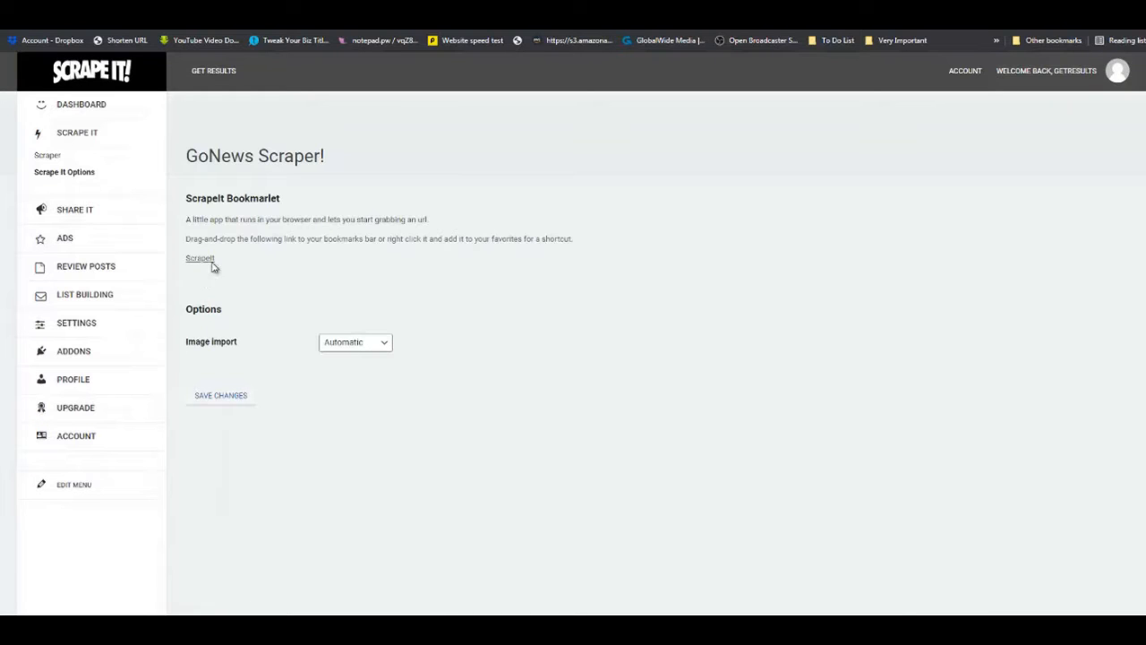
{"action": "left_click_drag", "start_coordinate": [204, 259], "coordinate": [332, 45]}
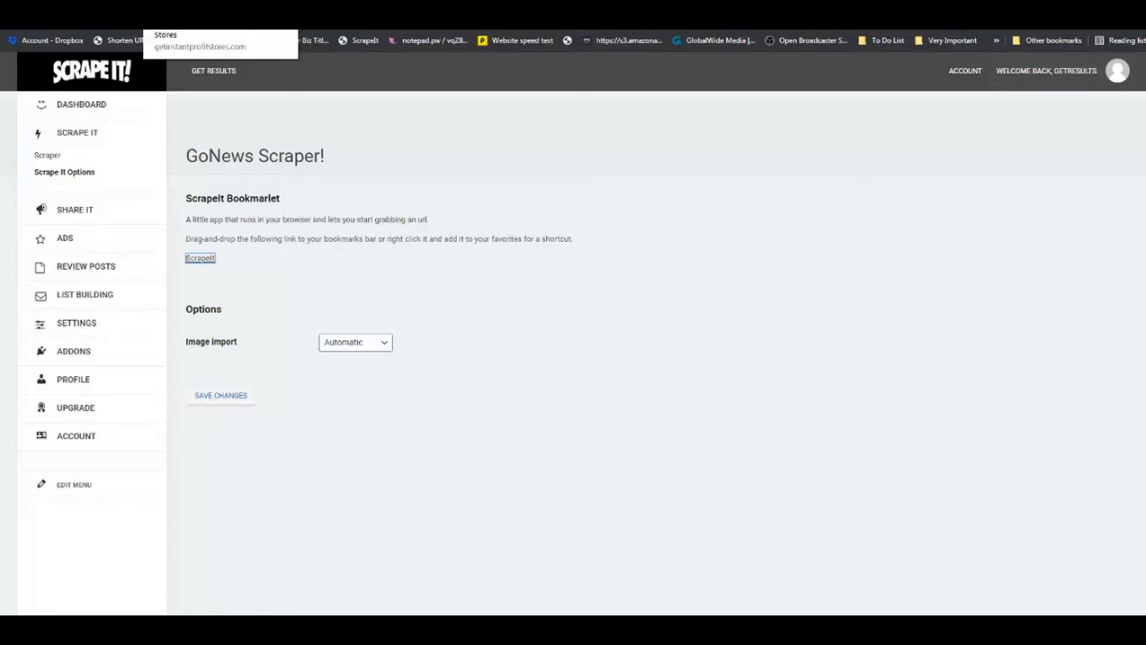
- Look over the Instant Profit Stores sales page and grab it with the ScrapeIt bookmarklet
{"action": "left_click", "coordinate": [202, 4]}
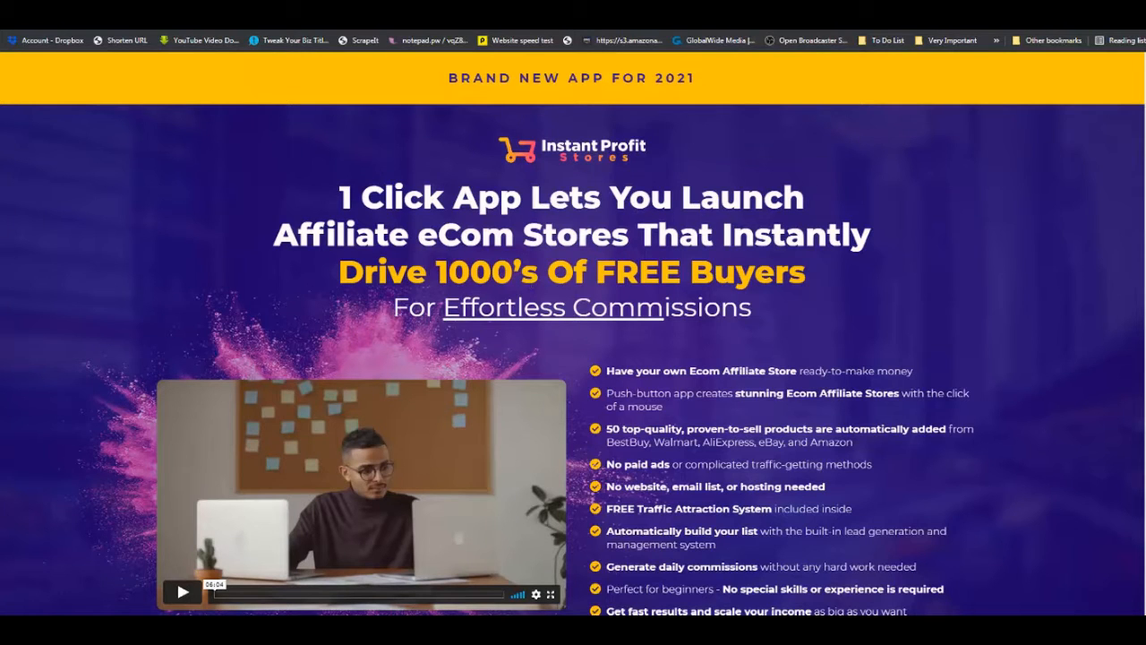
{"action": "scroll", "coordinate": [573, 333], "scroll_direction": "down", "scroll_amount": 20}
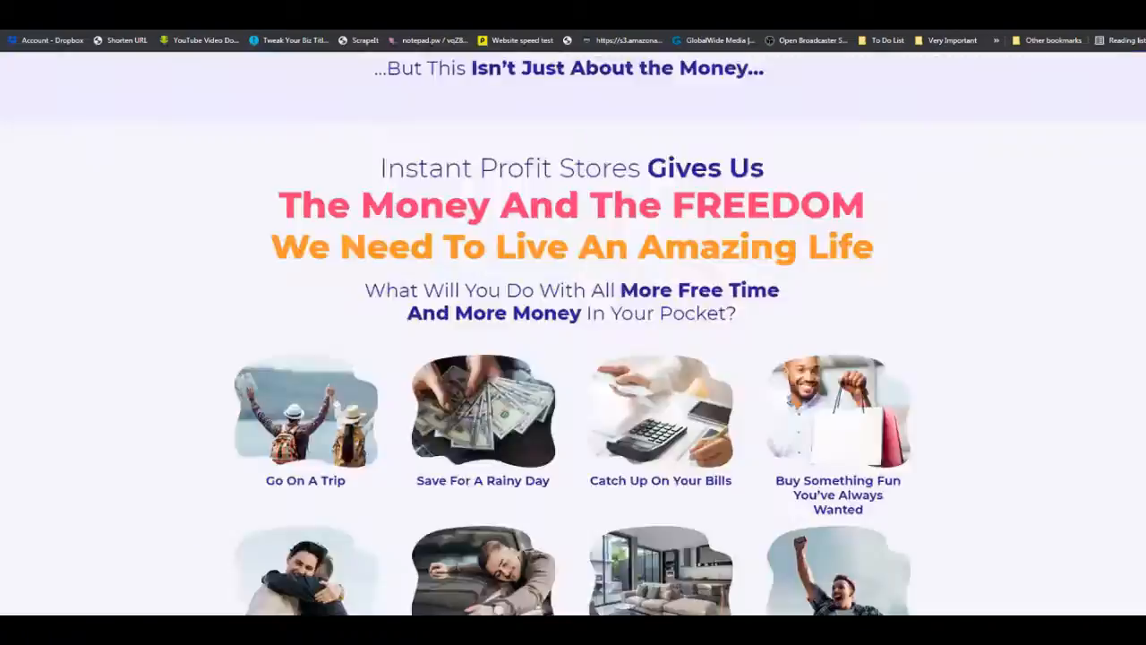
{"action": "scroll", "coordinate": [573, 333], "scroll_direction": "down", "scroll_amount": 15}
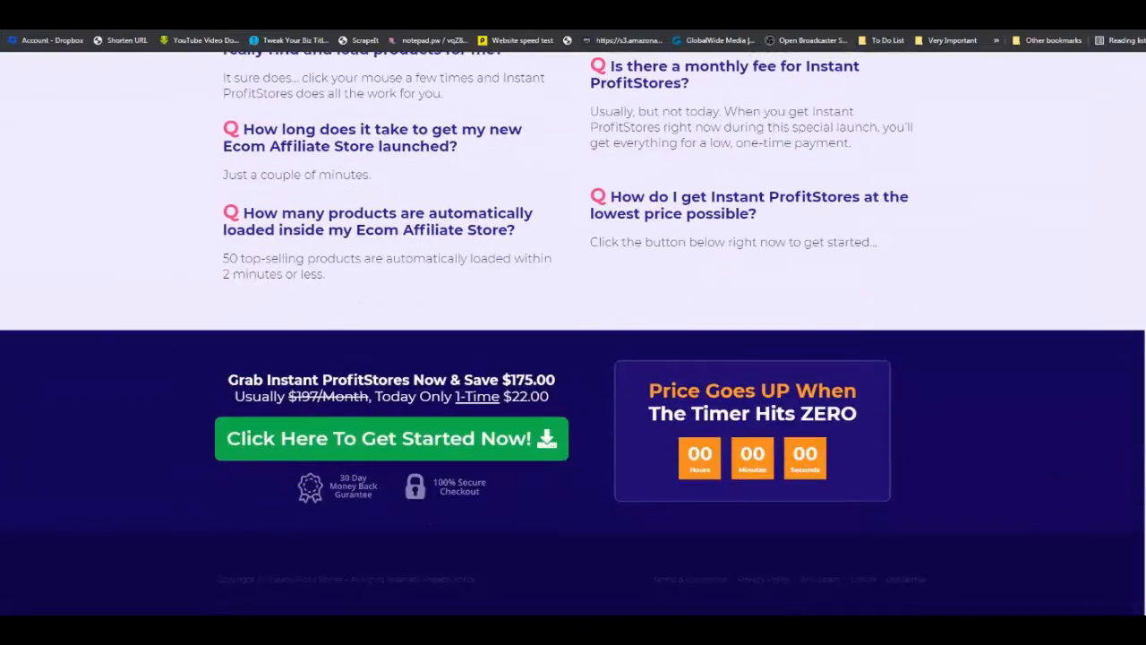
{"action": "scroll", "coordinate": [574, 333], "scroll_direction": "up", "scroll_amount": 20}
{"action": "left_click_drag", "start_coordinate": [1143, 501], "coordinate": [1139, 71]}
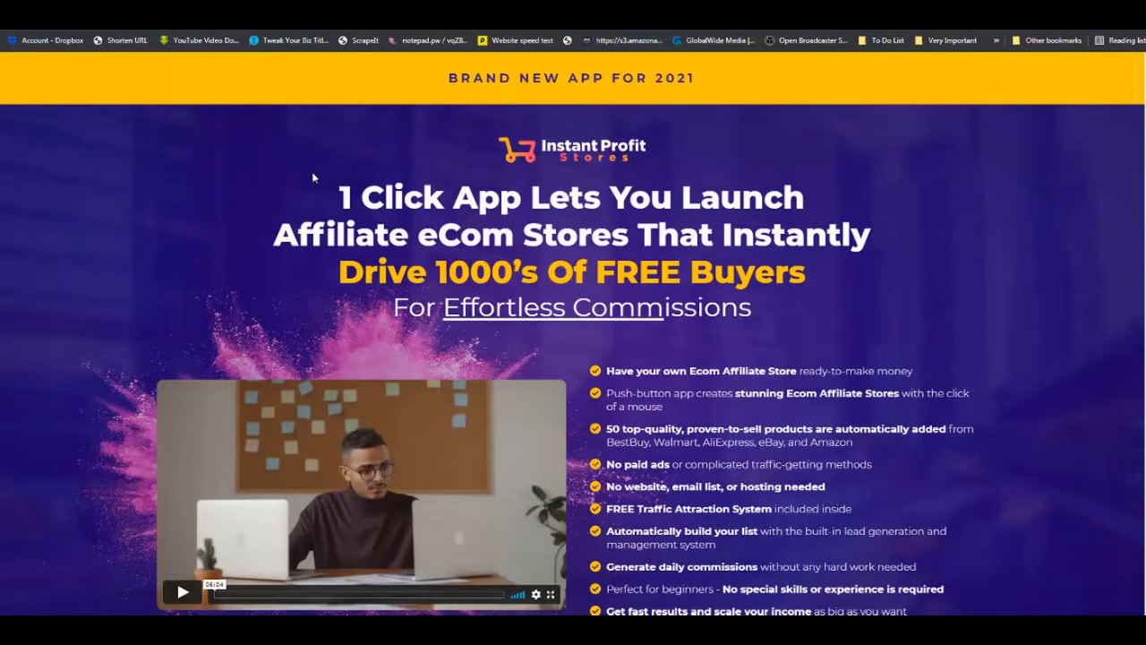
{"action": "left_click", "coordinate": [364, 42]}
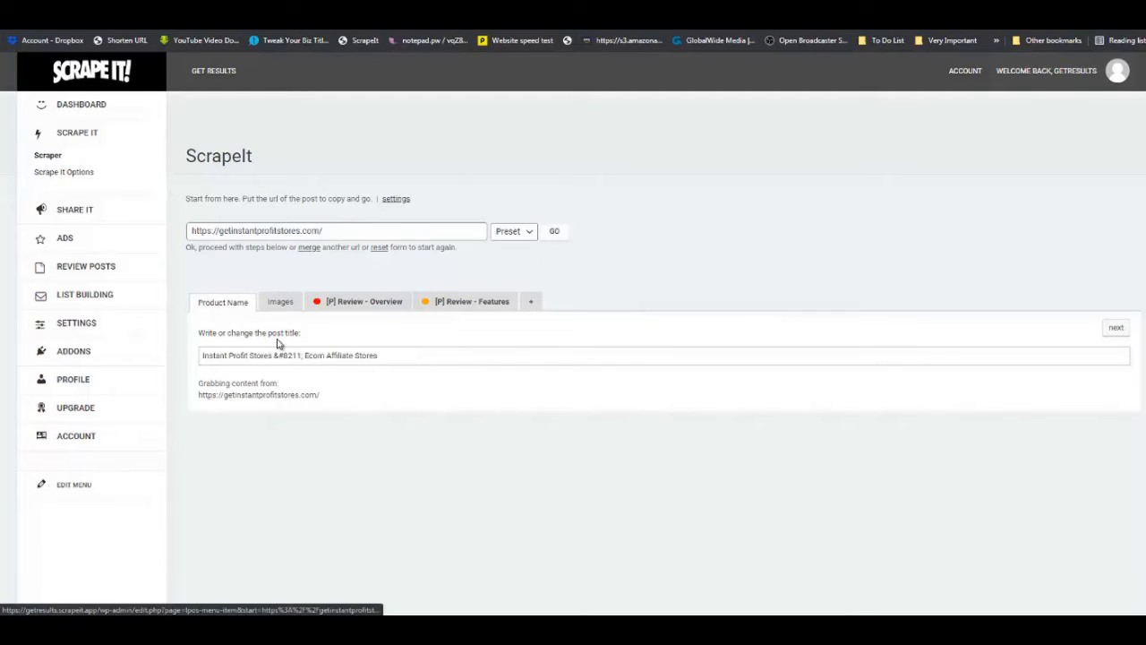
- Shorten the scraped post's title to "Instant Profit Stores"
{"action": "left_click_drag", "start_coordinate": [275, 355], "coordinate": [383, 352]}
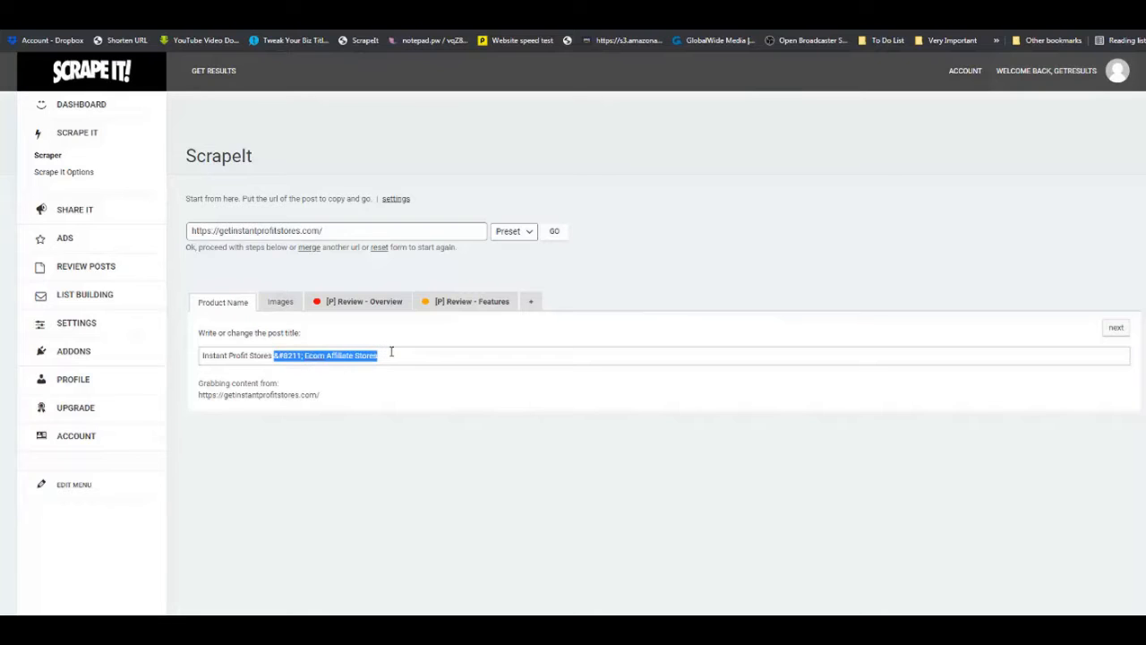
{"action": "key", "text": "BackSpace"}
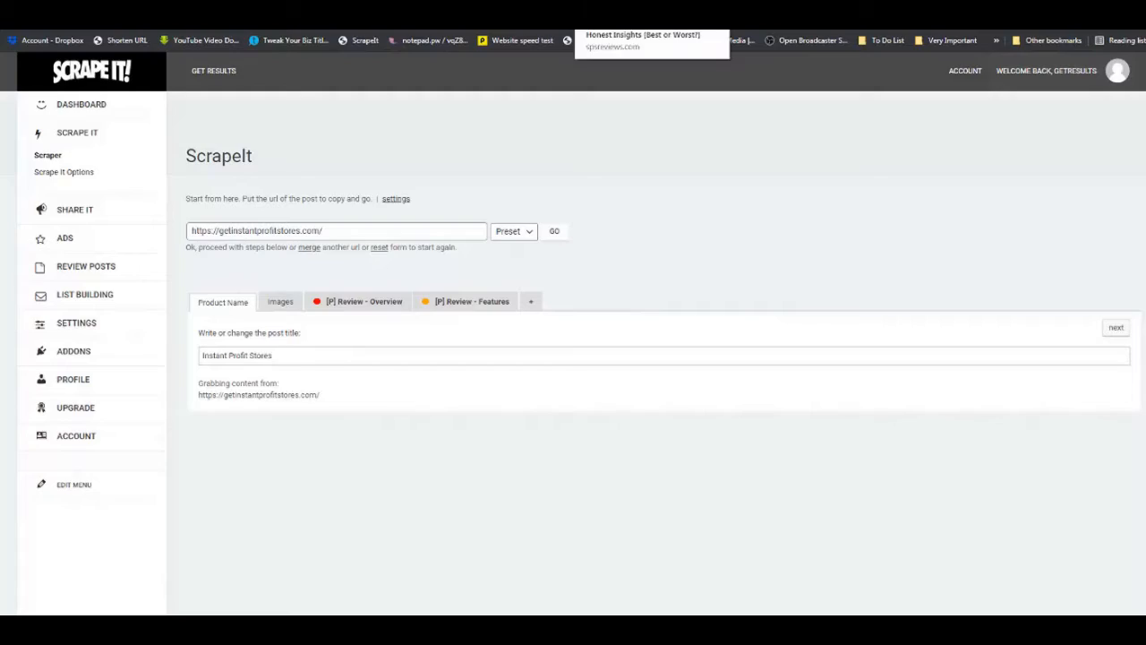
- Switch to the CourseFunnels review and look back over its upsell pricing, target audience, and pros and cons sections
{"action": "left_click", "coordinate": [618, 5]}
{"action": "scroll", "coordinate": [467, 355], "scroll_direction": "up", "scroll_amount": 5}
{"action": "scroll", "coordinate": [467, 355], "scroll_direction": "up", "scroll_amount": 10}
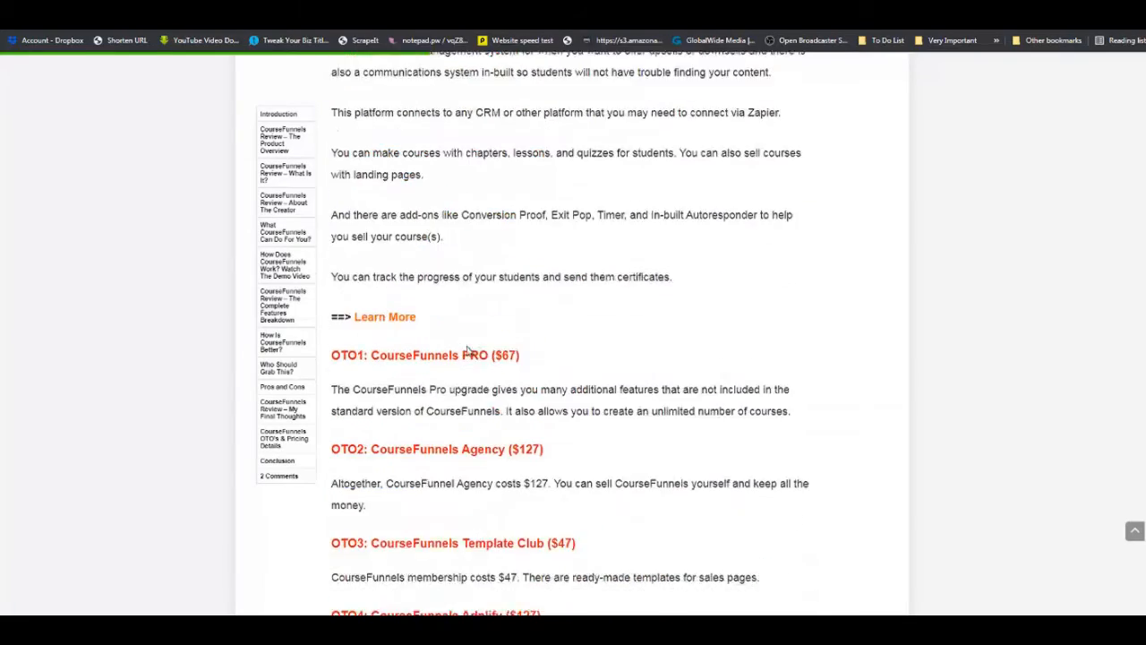
{"action": "scroll", "coordinate": [466, 346], "scroll_direction": "up", "scroll_amount": 10}
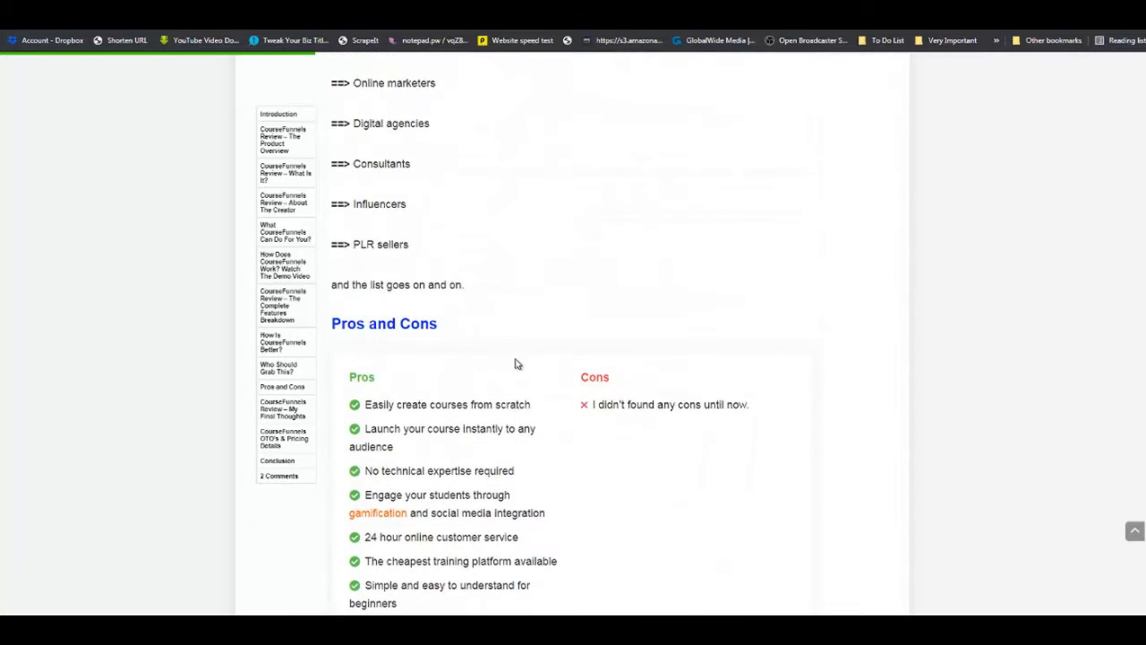
{"action": "scroll", "coordinate": [514, 367], "scroll_direction": "down", "scroll_amount": 3}
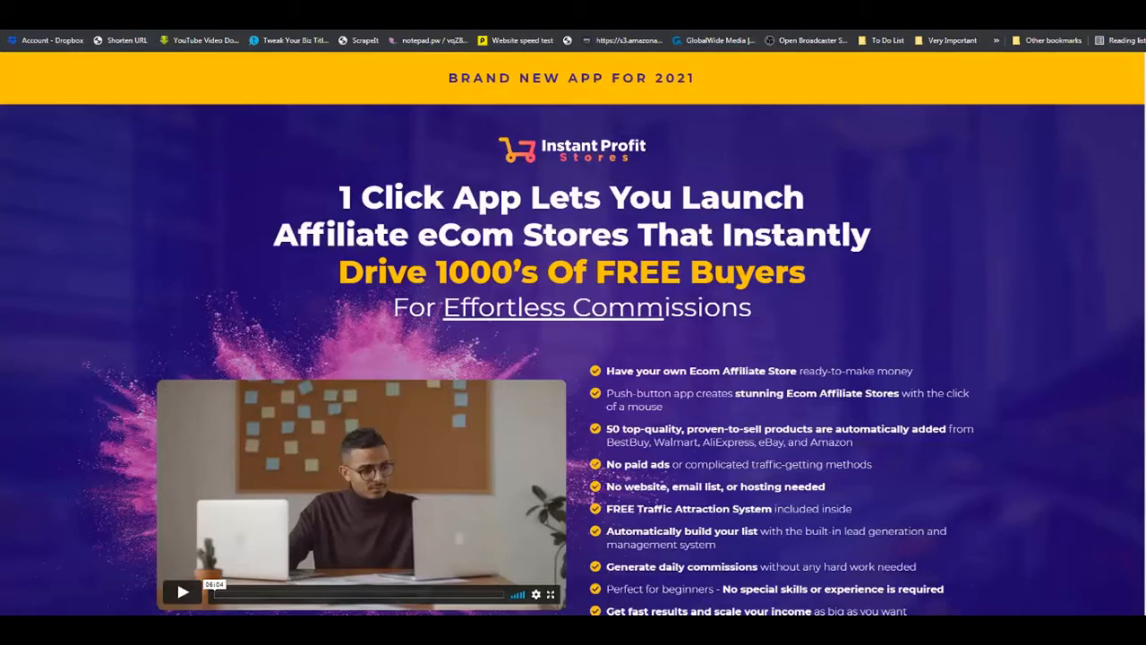
- Look through the Instant Profit Stores sales page, including its bonuses, pricing offer and frequently asked questions
{"action": "scroll", "coordinate": [573, 333], "scroll_direction": "down", "scroll_amount": 20}
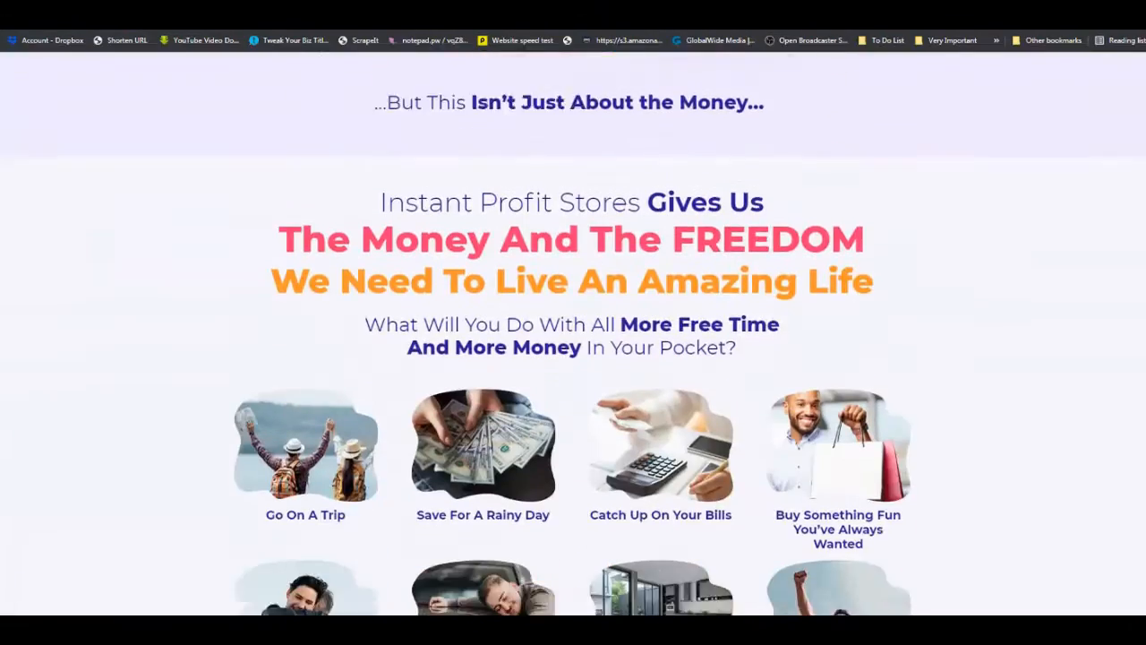
{"action": "scroll", "coordinate": [574, 333], "scroll_direction": "down", "scroll_amount": 20}
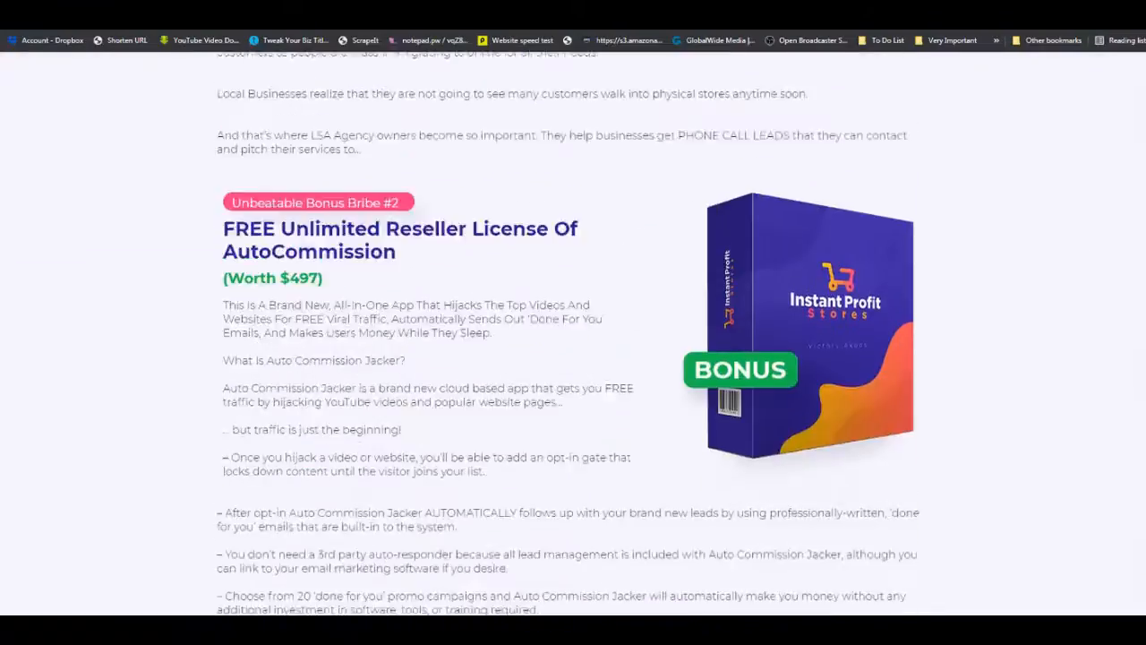
{"action": "scroll", "coordinate": [573, 333], "scroll_direction": "down", "scroll_amount": 20}
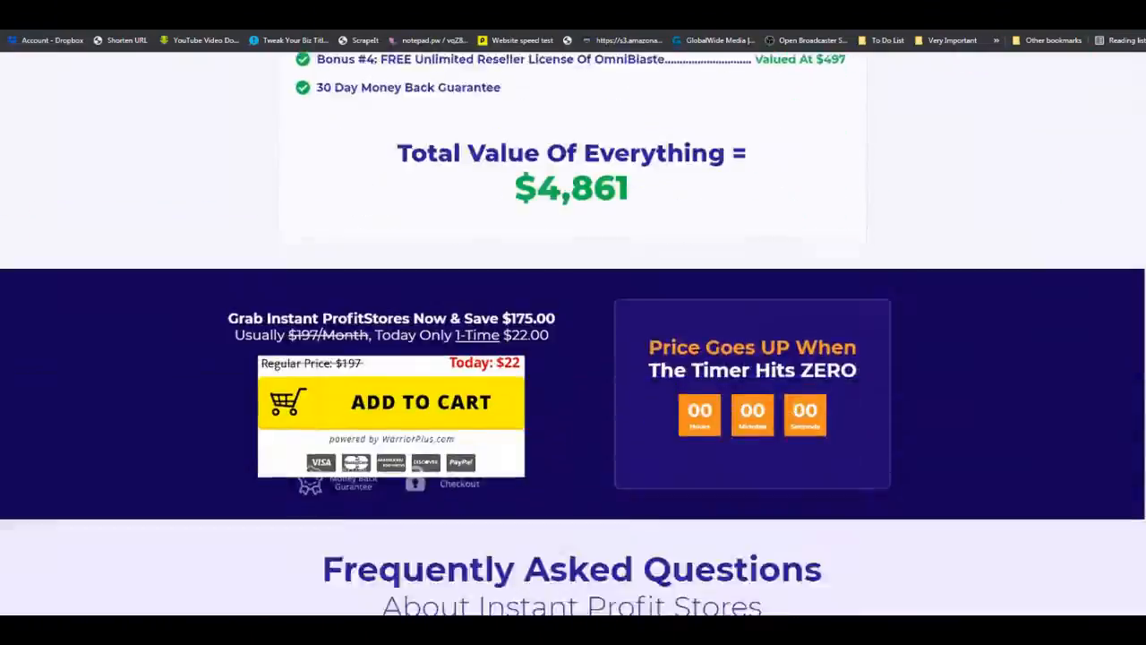
{"action": "scroll", "coordinate": [573, 333], "scroll_direction": "down", "scroll_amount": 10}
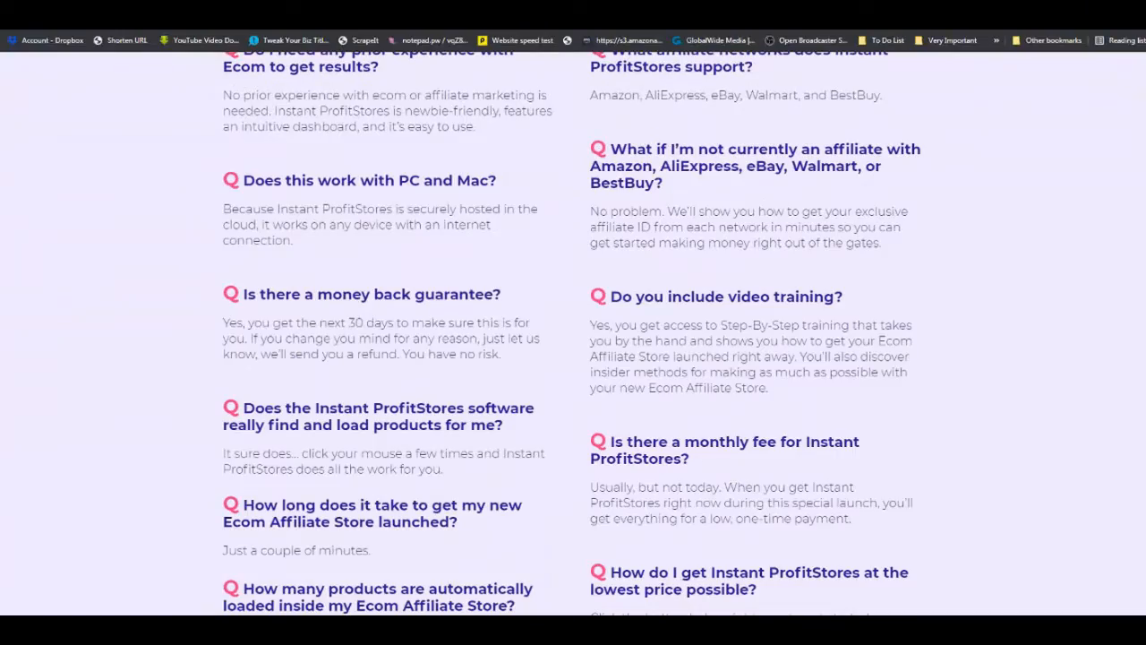
- Return to the ScrapeIt form and add two sections named "[P] Review - Bonuses" and "[P] Review - FAQ"
{"action": "key", "text": "ctrl+shift+Tab"}
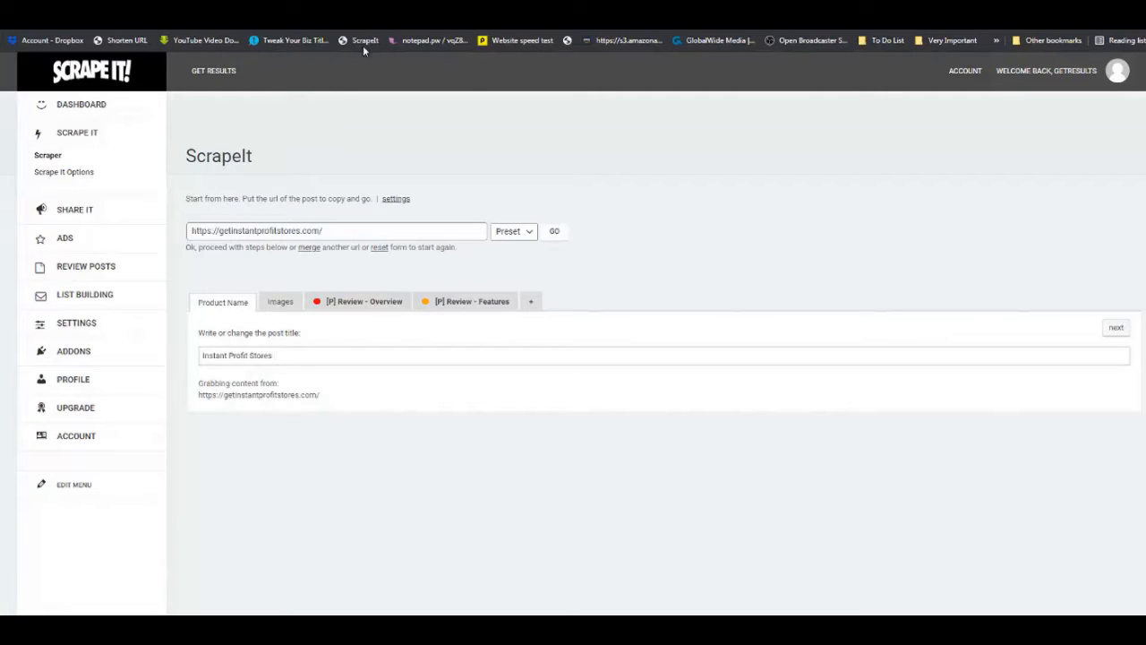
{"action": "left_click", "coordinate": [532, 305]}
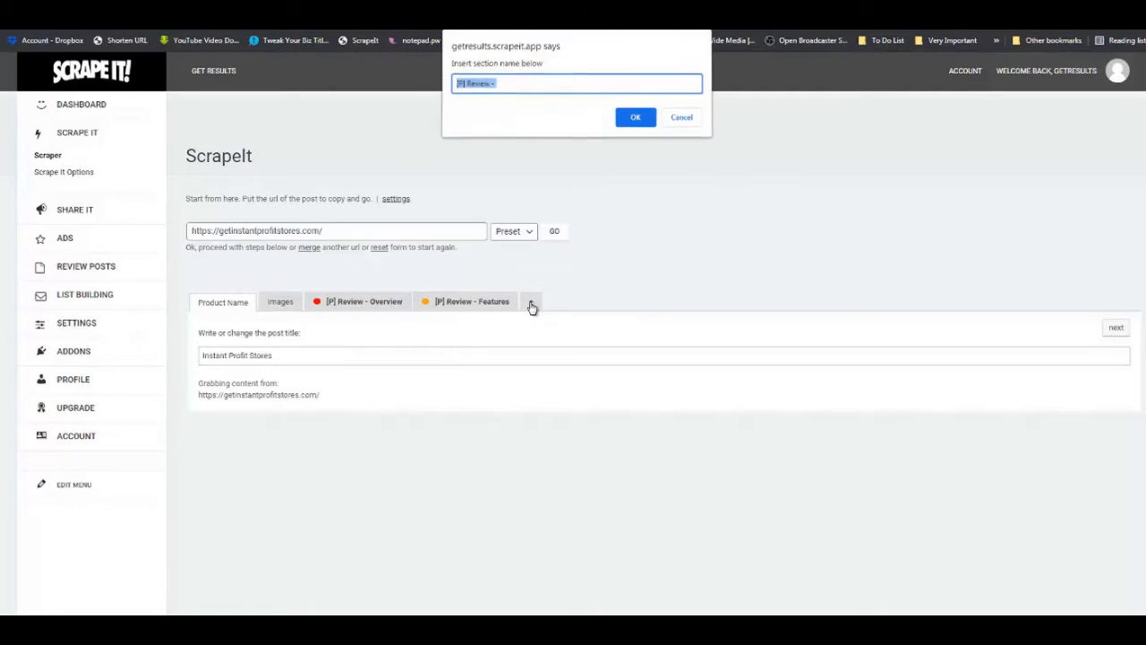
{"action": "left_click", "coordinate": [513, 84]}
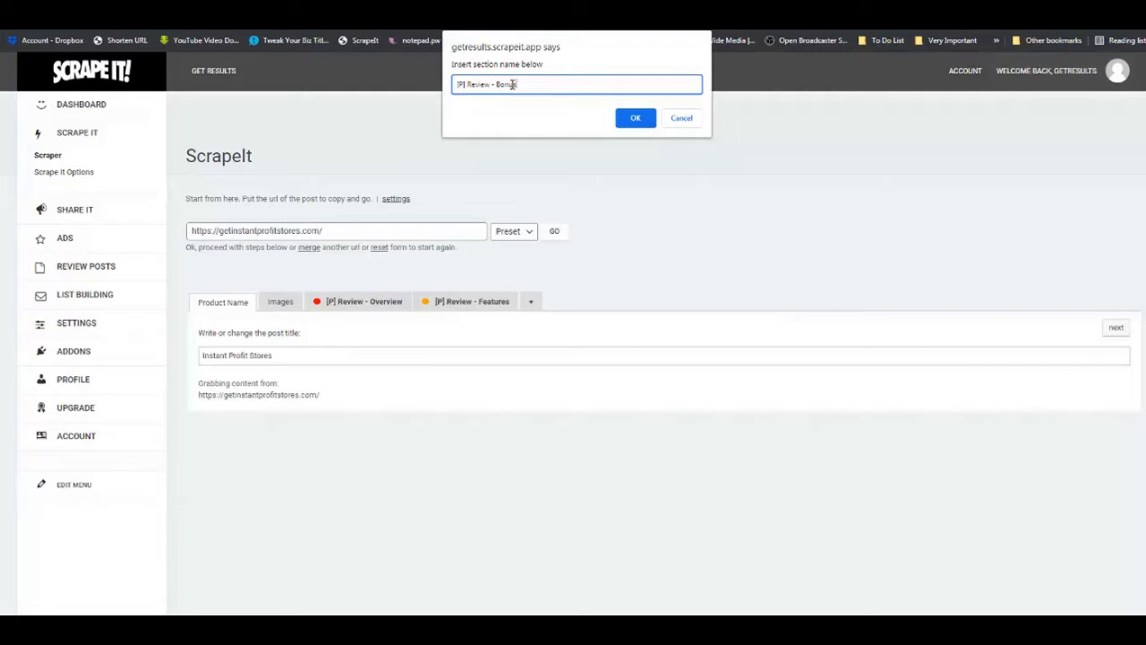
{"action": "left_click", "coordinate": [635, 118]}
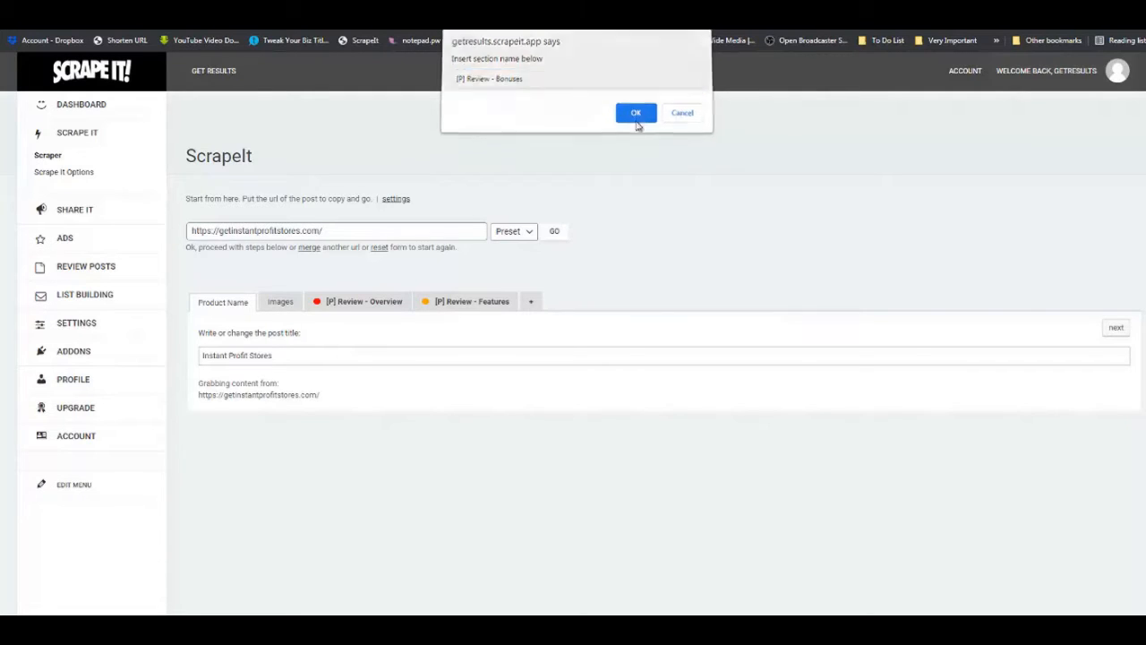
{"action": "left_click", "coordinate": [638, 307]}
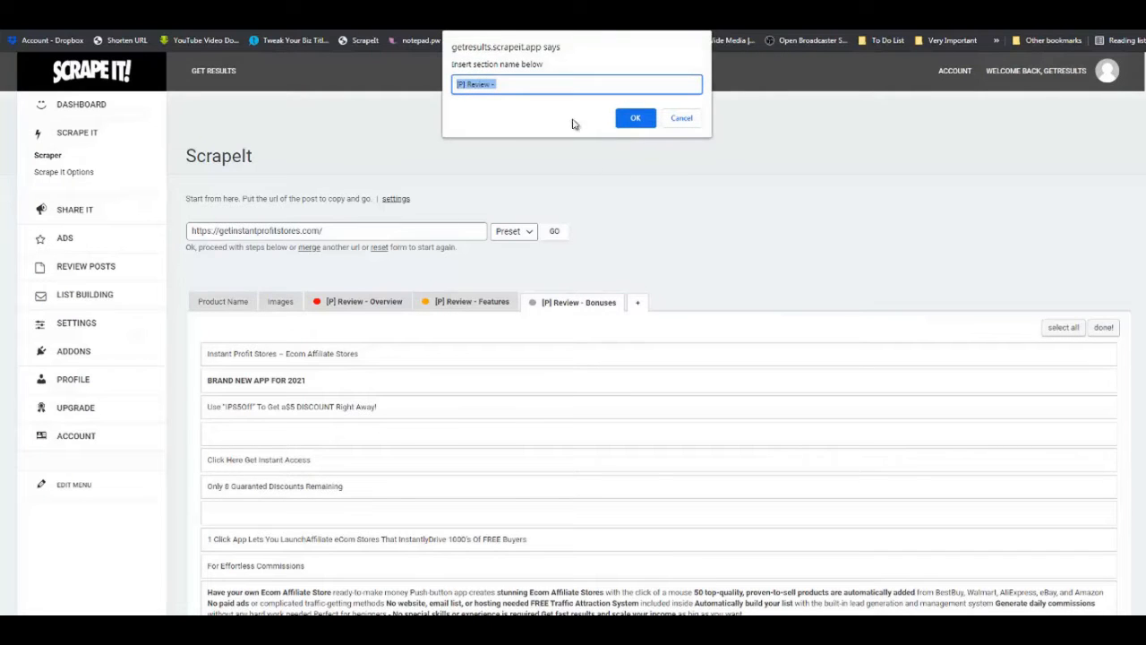
{"action": "left_click", "coordinate": [558, 85]}
{"action": "key", "text": "Return"}
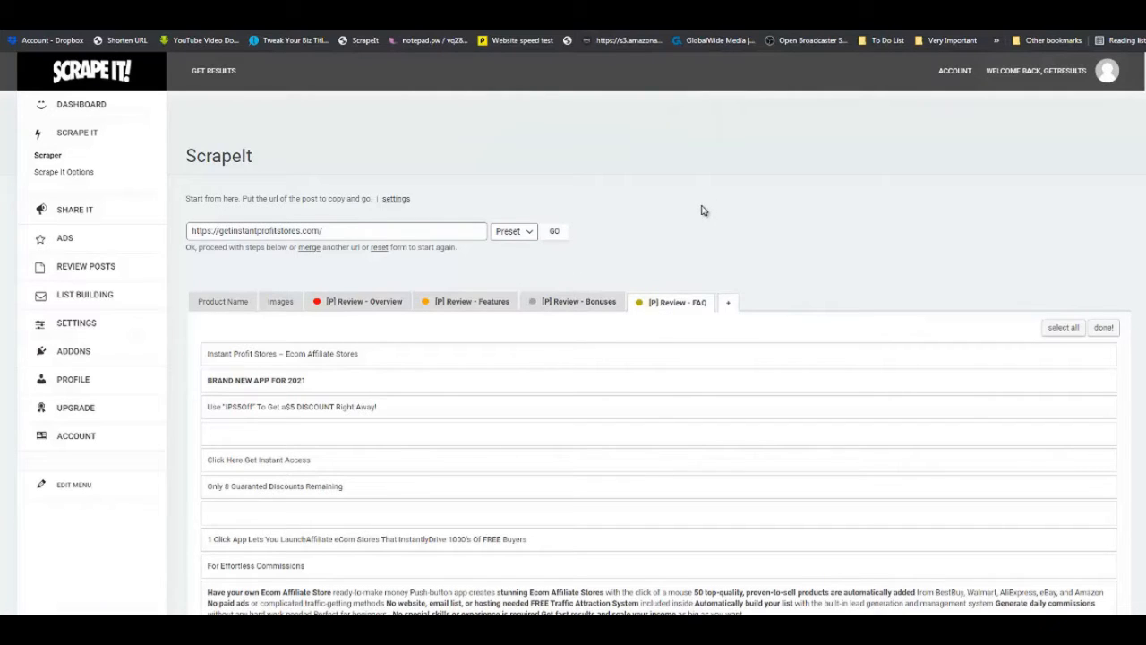
- Open the scraped images and select the 1545x758 product image showing the laptop
{"action": "scroll", "coordinate": [714, 215], "scroll_direction": "down", "scroll_amount": 2}
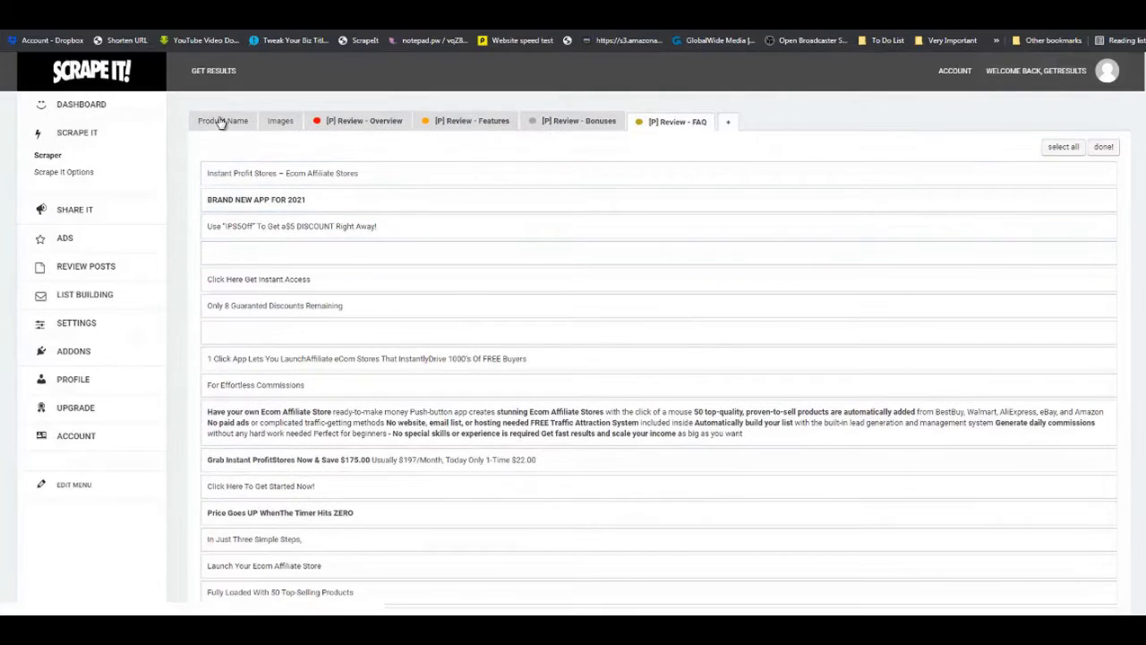
{"action": "left_click_drag", "start_coordinate": [220, 120], "coordinate": [274, 121]}
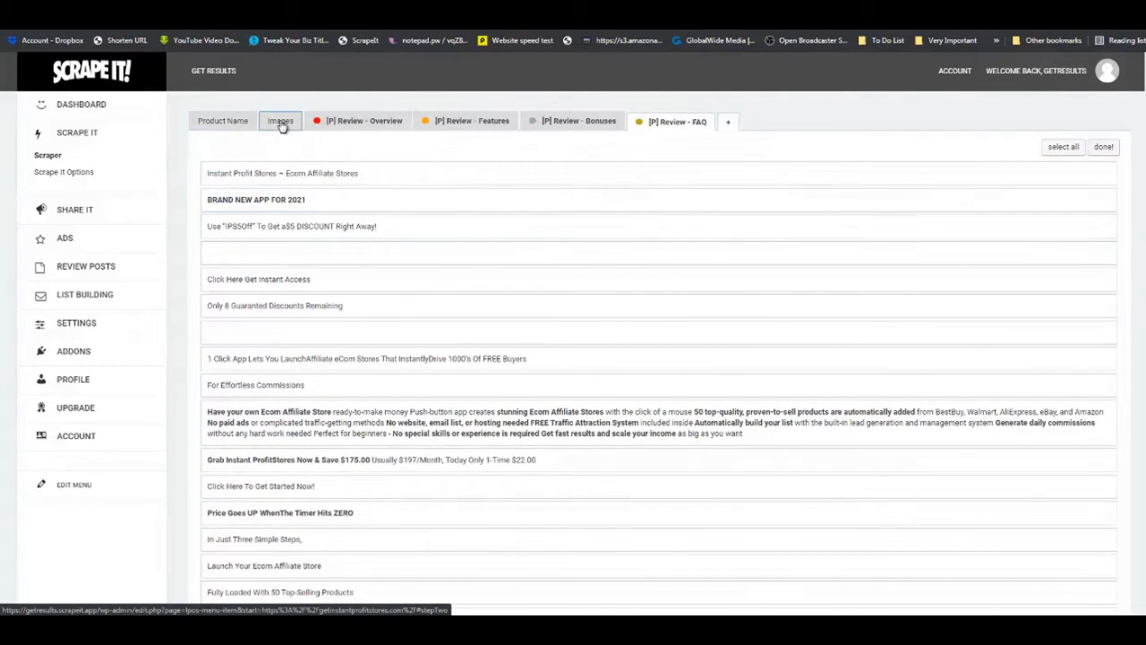
{"action": "left_click", "coordinate": [281, 125]}
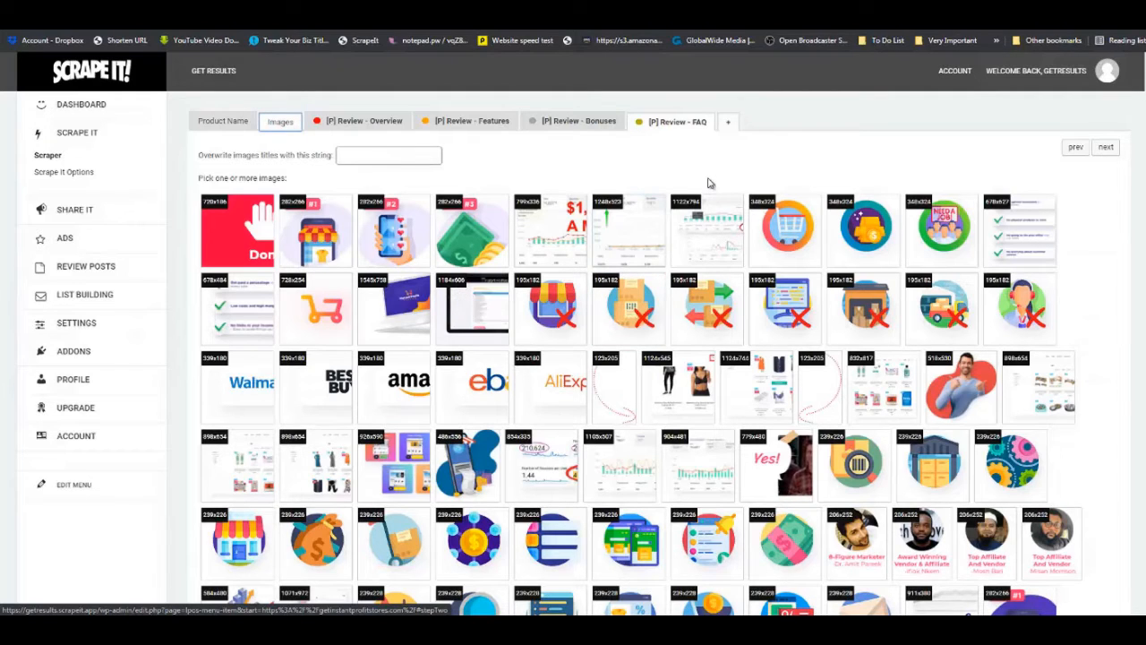
{"action": "scroll", "coordinate": [770, 192], "scroll_direction": "up", "scroll_amount": 3}
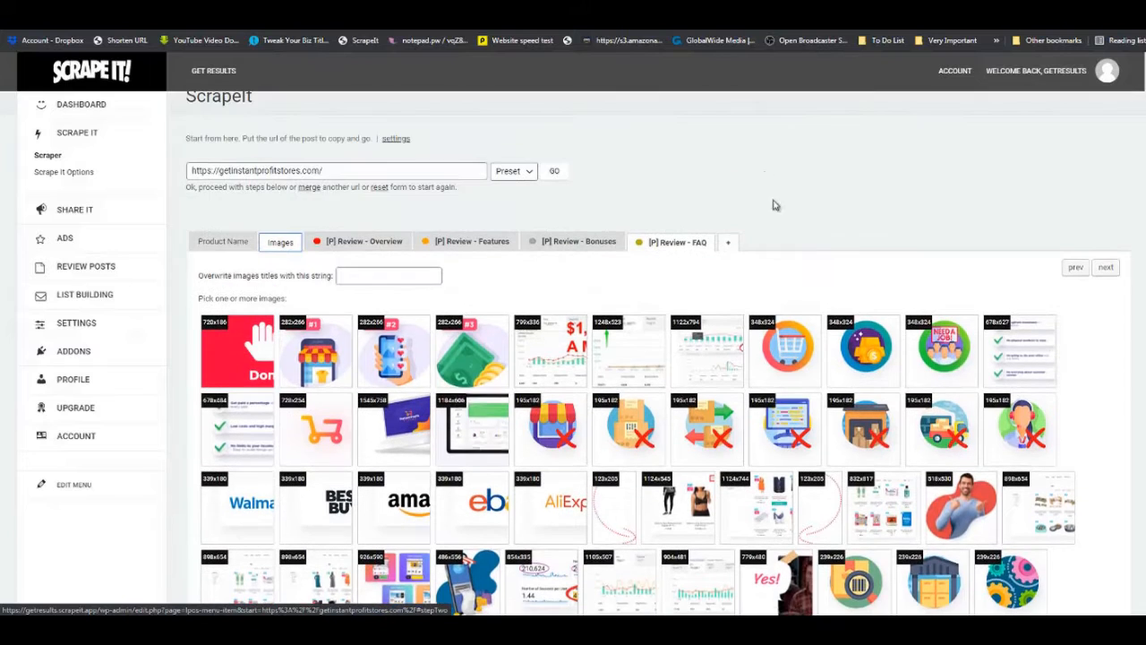
{"action": "scroll", "coordinate": [814, 251], "scroll_direction": "down", "scroll_amount": 1}
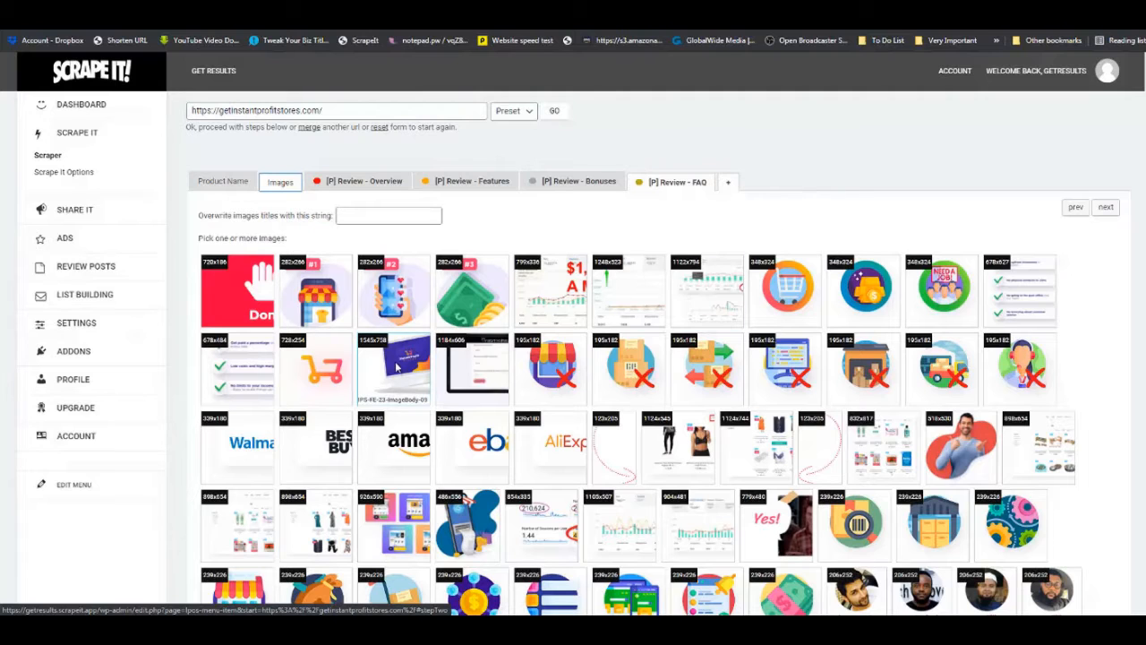
{"action": "left_click", "coordinate": [397, 368]}
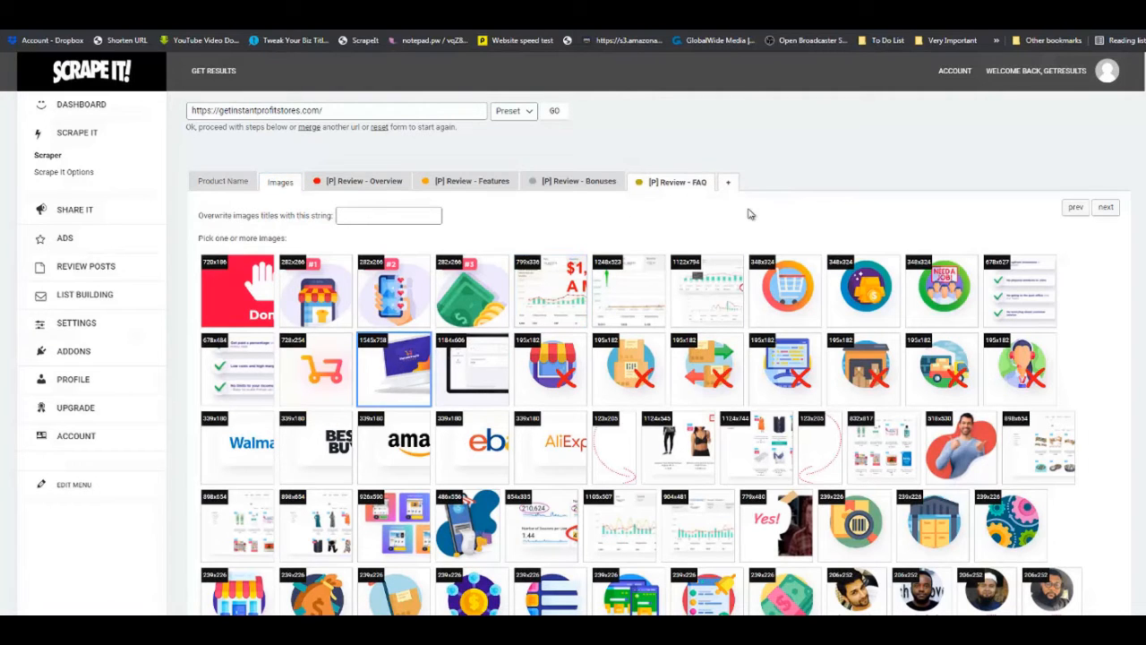
- Also select the 518x530 man on a red shape, the 239x187 hands holding cash, and the 799x336 earnings chart images
{"action": "scroll", "coordinate": [757, 211], "scroll_direction": "down", "scroll_amount": 2}
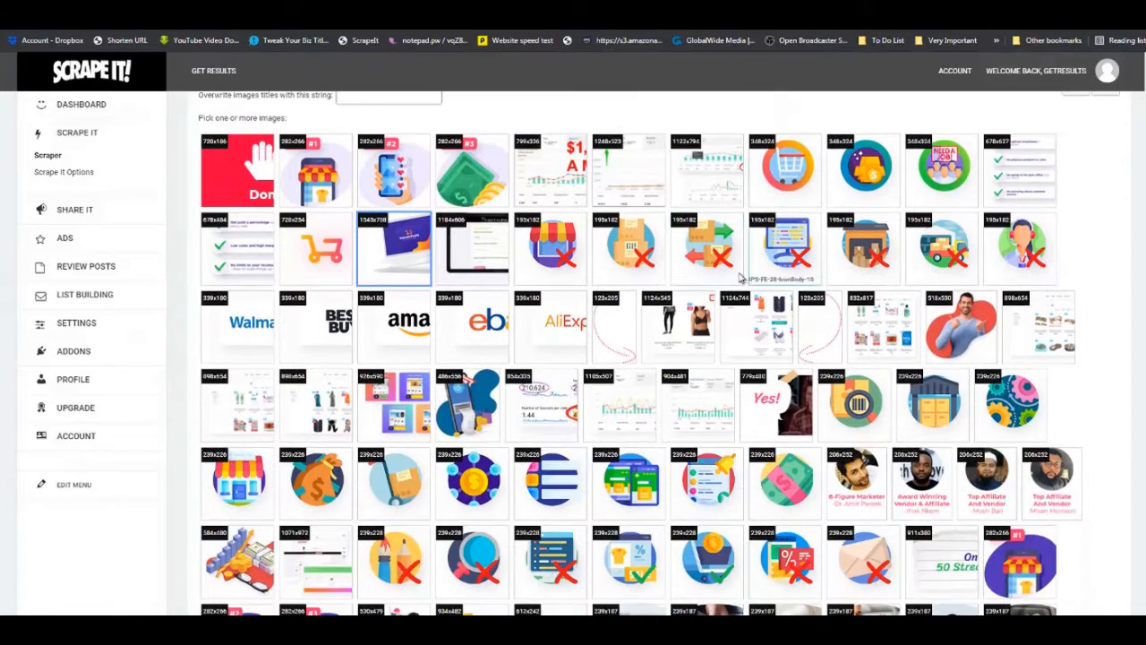
{"action": "left_click", "coordinate": [956, 332]}
{"action": "scroll", "coordinate": [956, 329], "scroll_direction": "down", "scroll_amount": 2}
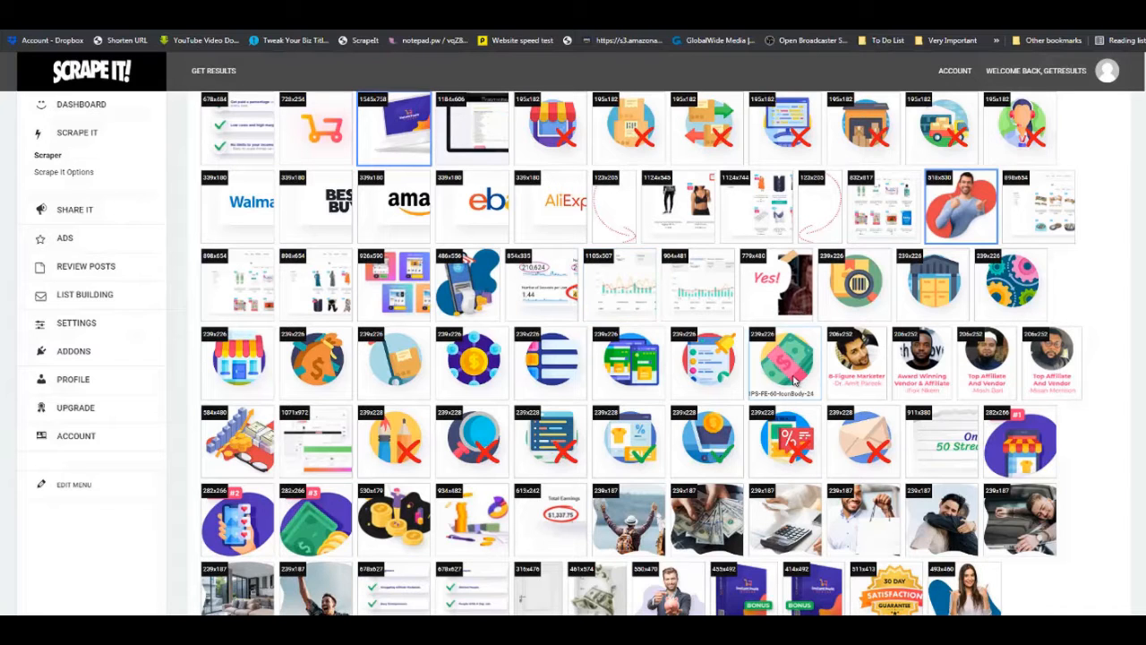
{"action": "scroll", "coordinate": [794, 381], "scroll_direction": "down", "scroll_amount": 1}
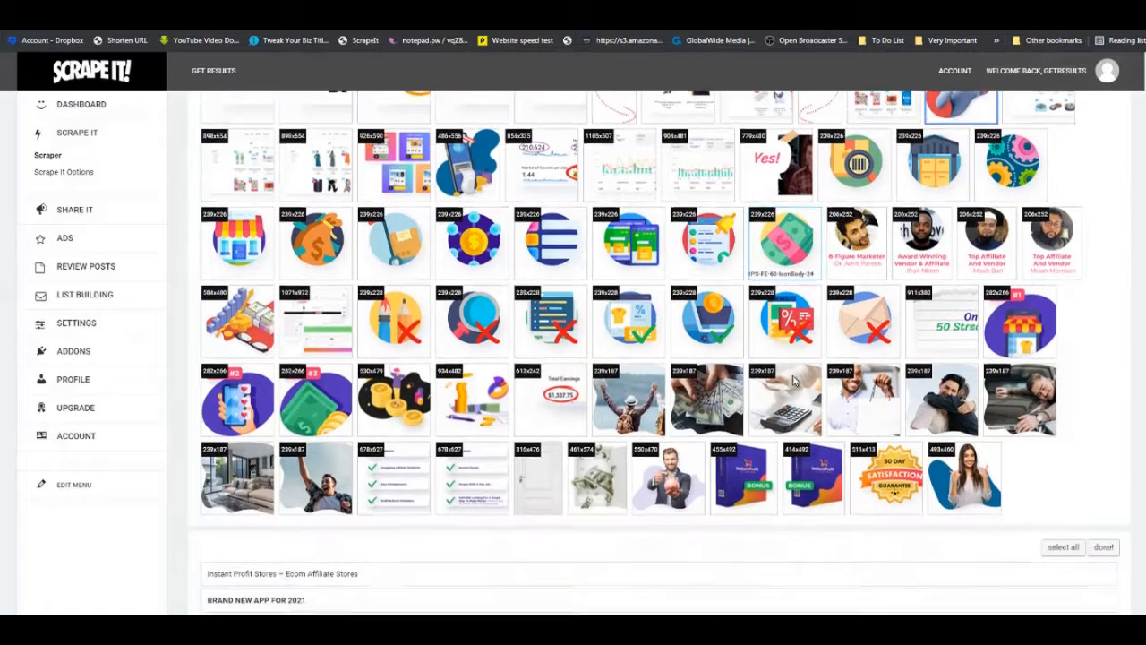
{"action": "left_click", "coordinate": [708, 397]}
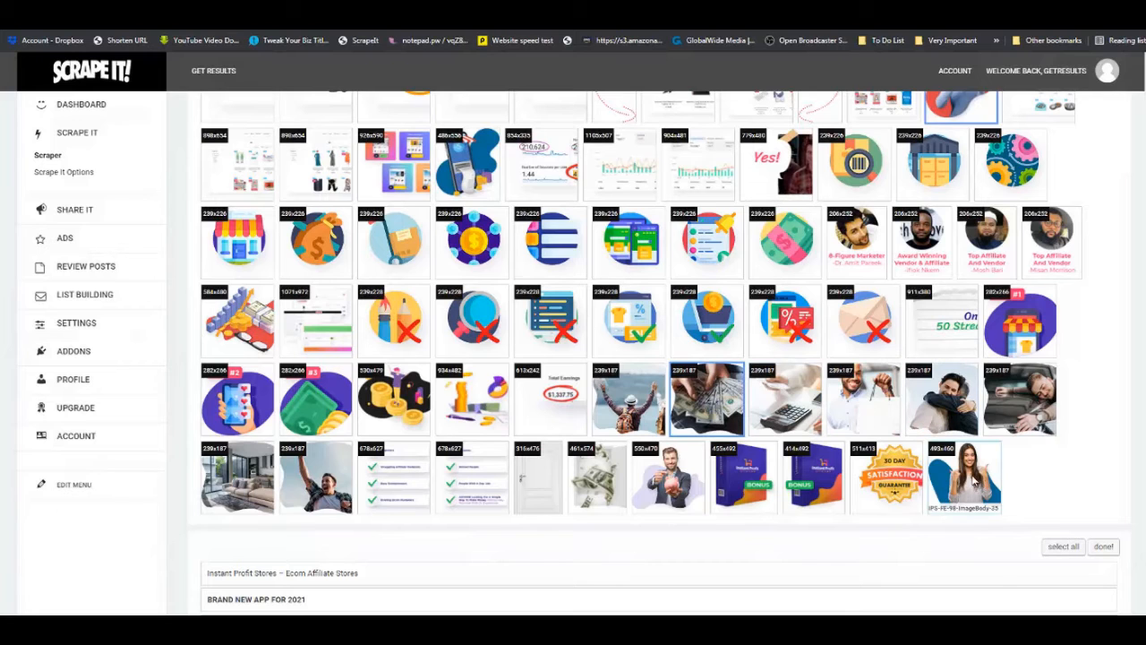
{"action": "scroll", "coordinate": [675, 405], "scroll_direction": "up", "scroll_amount": 4}
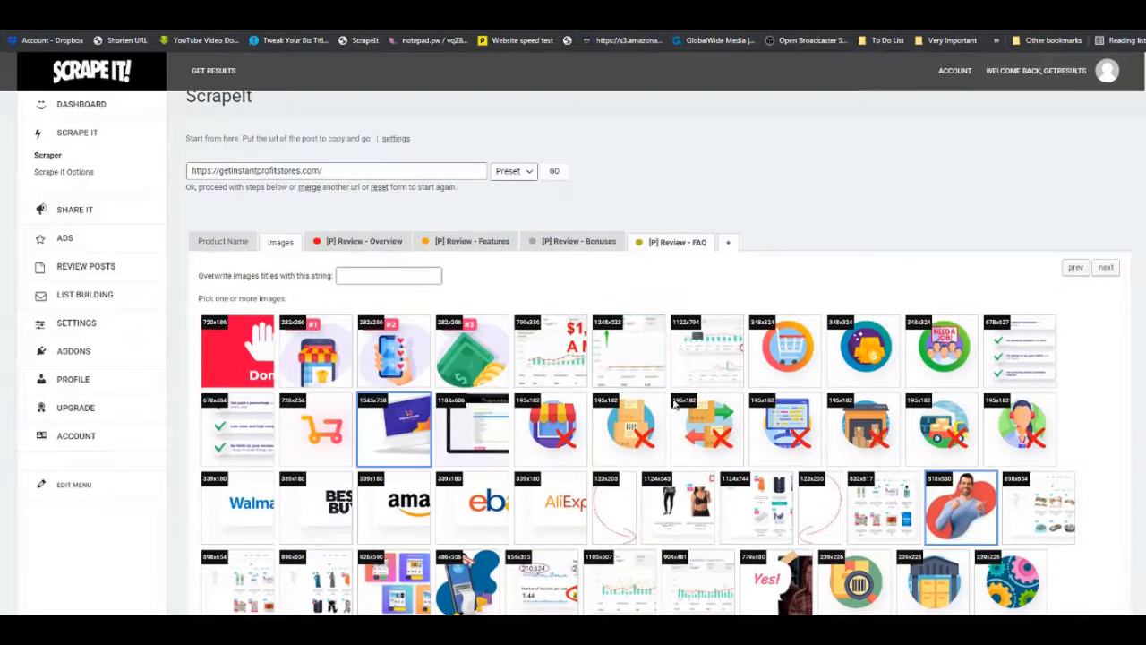
{"action": "left_click", "coordinate": [550, 351]}
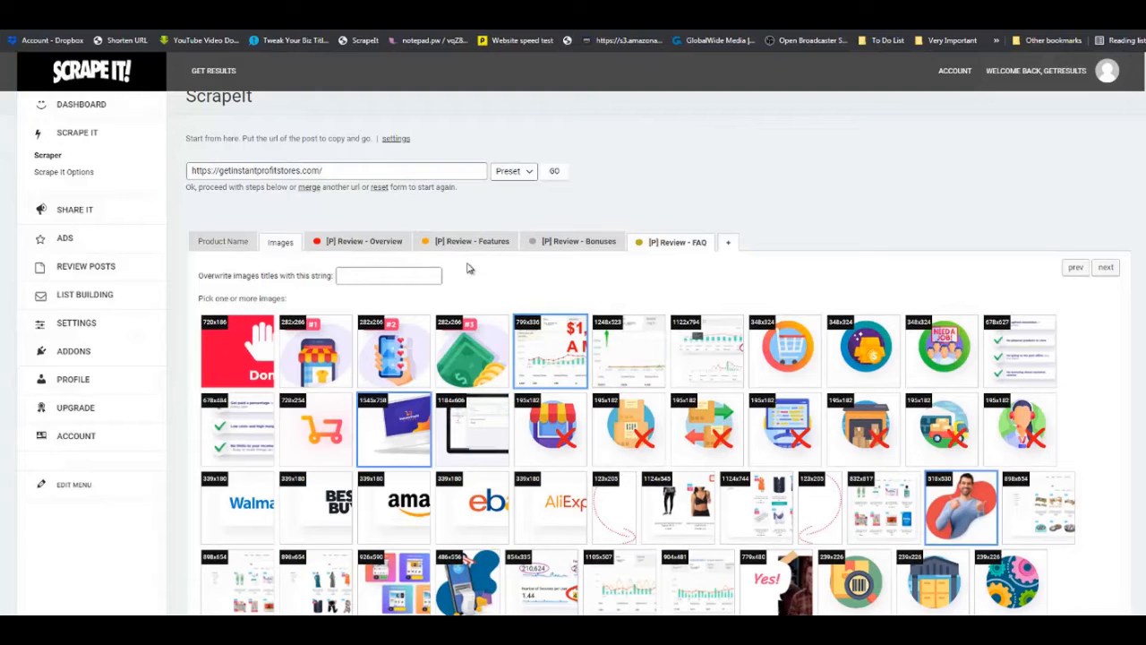
- In the Overview section, select the "1 Click App" headline, the "For Effortless Commissions" line and the "Have your own Ecom Affiliate Store" paragraph
{"action": "left_click", "coordinate": [384, 242]}
{"action": "scroll", "coordinate": [500, 280], "scroll_direction": "down", "scroll_amount": 2}
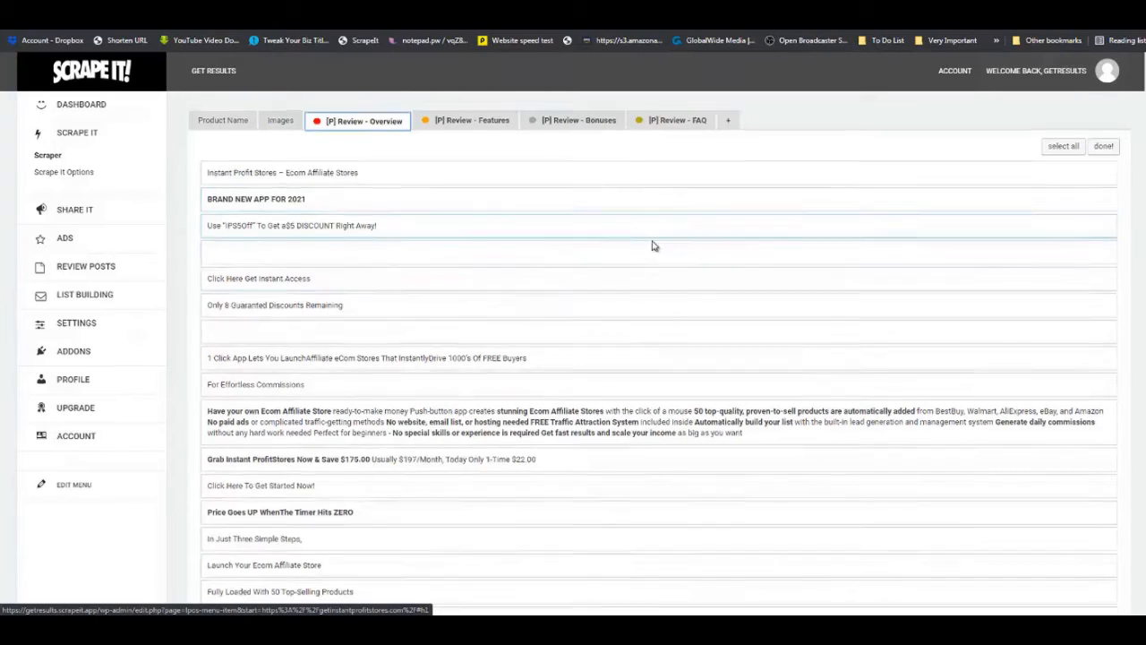
{"action": "scroll", "coordinate": [597, 269], "scroll_direction": "down", "scroll_amount": 2}
{"action": "left_click", "coordinate": [445, 238]}
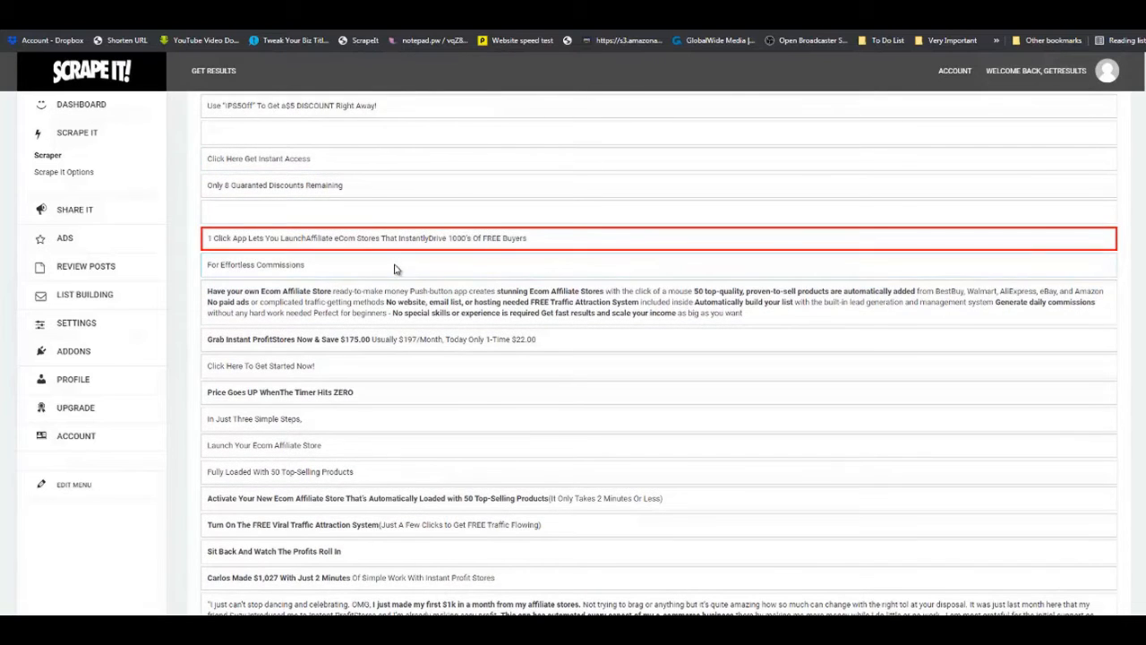
{"action": "left_click", "coordinate": [397, 265]}
{"action": "scroll", "coordinate": [394, 263], "scroll_direction": "down", "scroll_amount": 2}
{"action": "left_click", "coordinate": [376, 193]}
- Add both customer testimonial quotes and the "Spend countless trying to find products" paragraph to the Overview section's selection
{"action": "scroll", "coordinate": [367, 259], "scroll_direction": "down", "scroll_amount": 3}
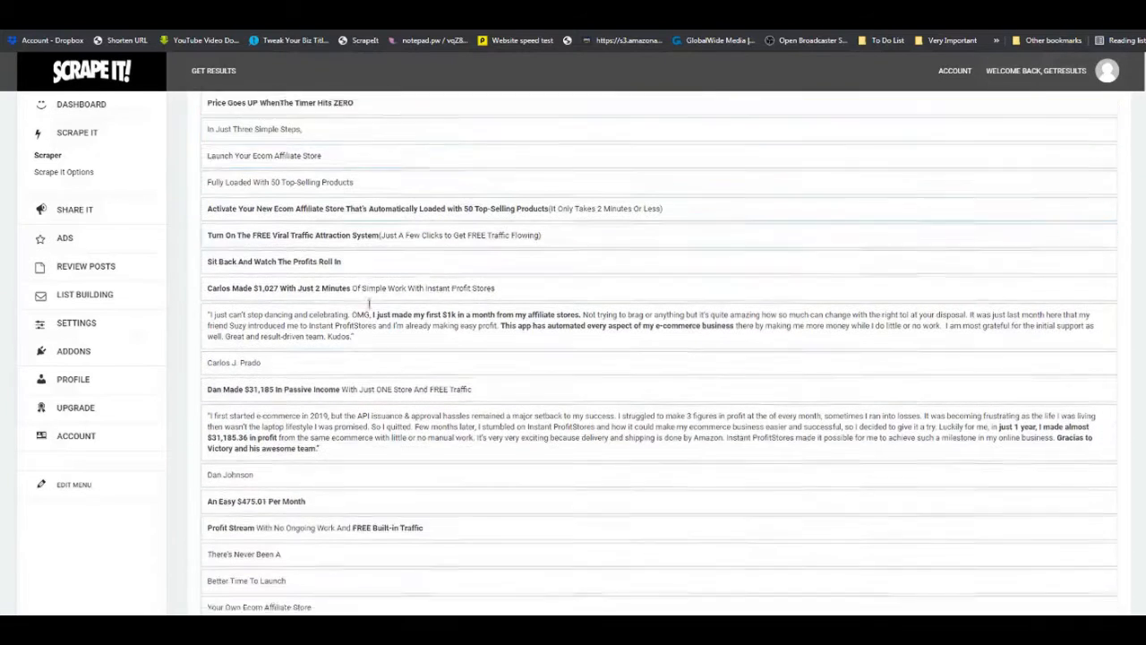
{"action": "left_click", "coordinate": [355, 317]}
{"action": "left_click", "coordinate": [354, 399]}
{"action": "scroll", "coordinate": [355, 399], "scroll_direction": "down", "scroll_amount": 3}
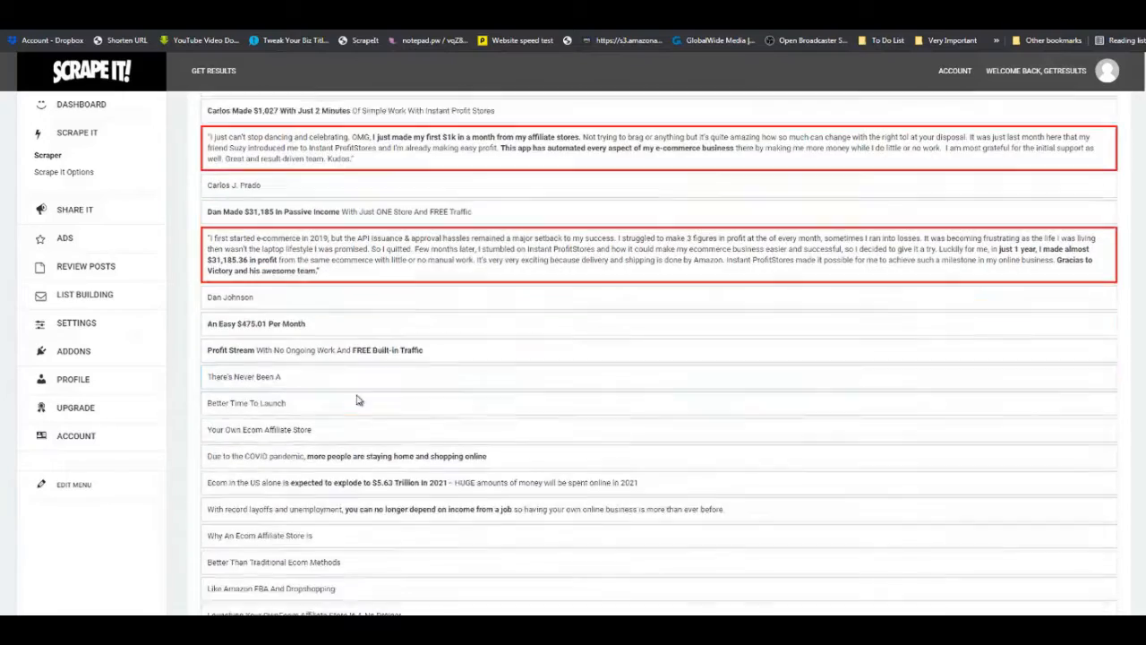
{"action": "scroll", "coordinate": [356, 399], "scroll_direction": "down", "scroll_amount": 3}
{"action": "scroll", "coordinate": [355, 398], "scroll_direction": "down", "scroll_amount": 3}
{"action": "left_click", "coordinate": [356, 398]}
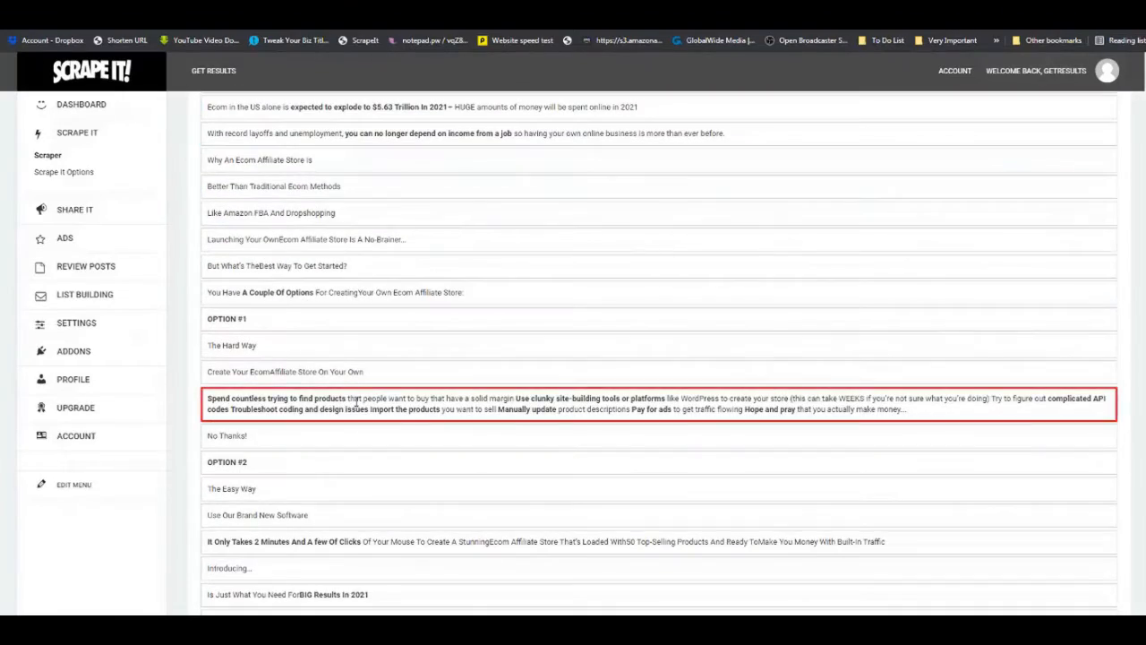
{"action": "scroll", "coordinate": [529, 292], "scroll_direction": "up", "scroll_amount": 10}
{"action": "scroll", "coordinate": [562, 247], "scroll_direction": "up", "scroll_amount": 8}
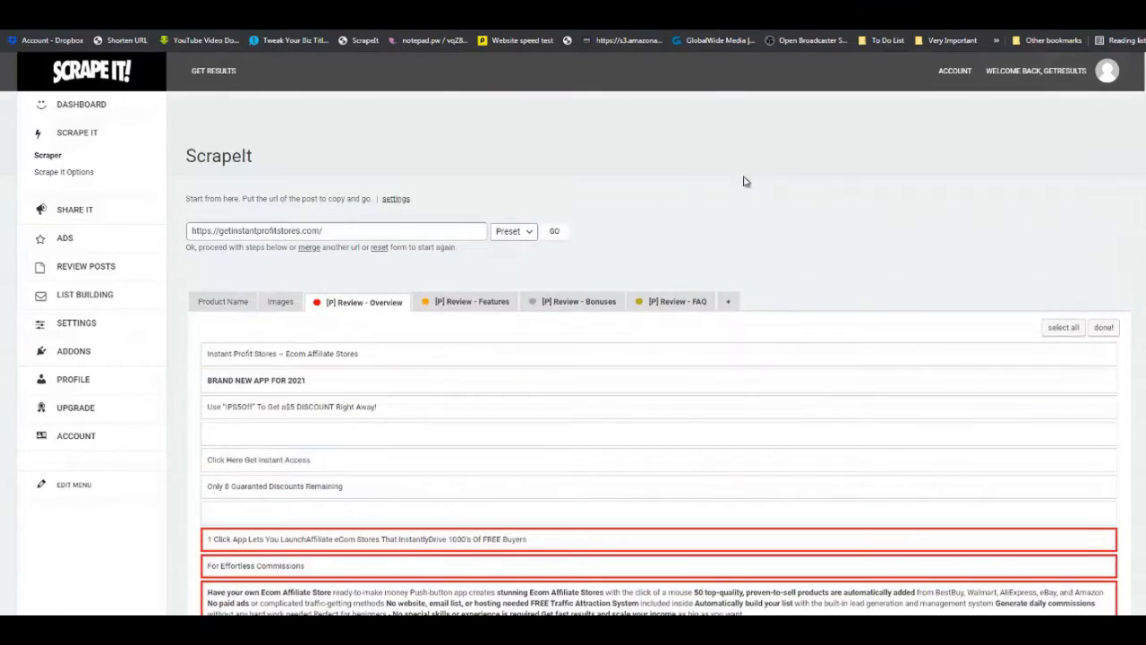
- In the Features section, select the seven consecutive lines from "No Complicated Store Building" through "No Customer Service"
{"action": "left_click", "coordinate": [458, 305]}
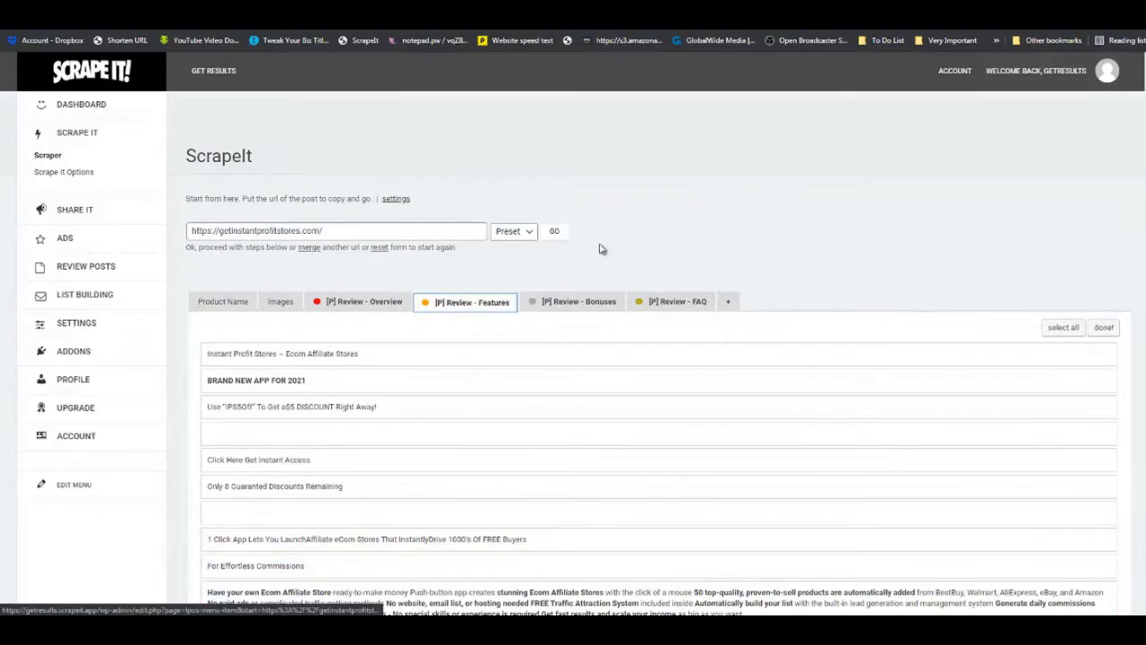
{"action": "scroll", "coordinate": [662, 224], "scroll_direction": "down", "scroll_amount": 5}
{"action": "scroll", "coordinate": [566, 322], "scroll_direction": "down", "scroll_amount": 15}
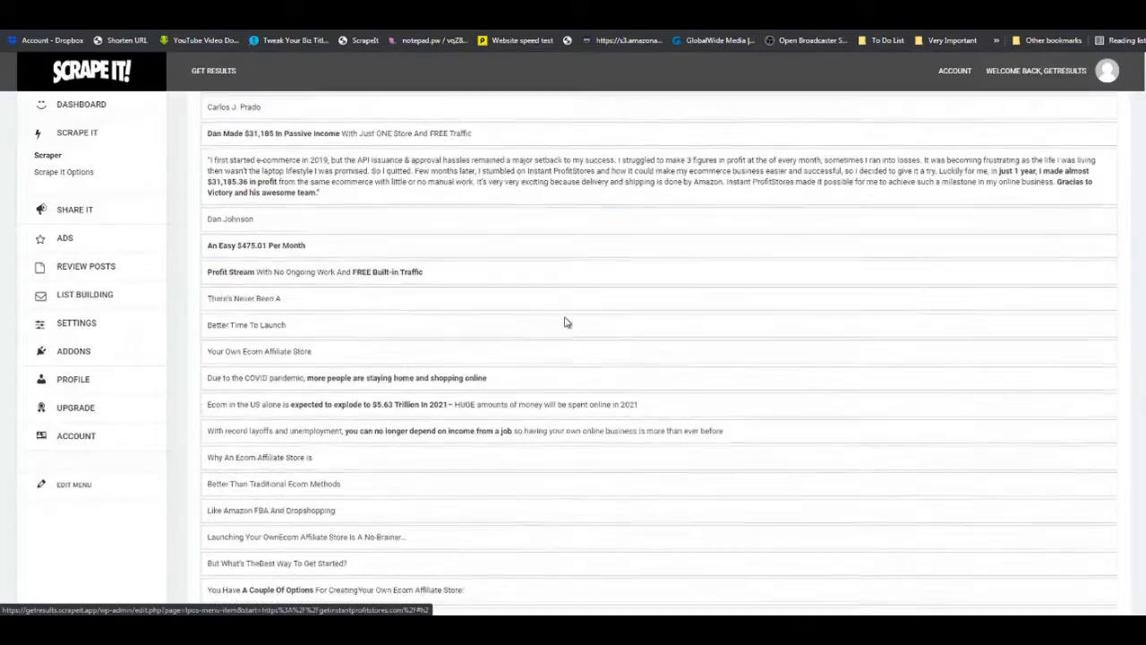
{"action": "scroll", "coordinate": [565, 321], "scroll_direction": "down", "scroll_amount": 4}
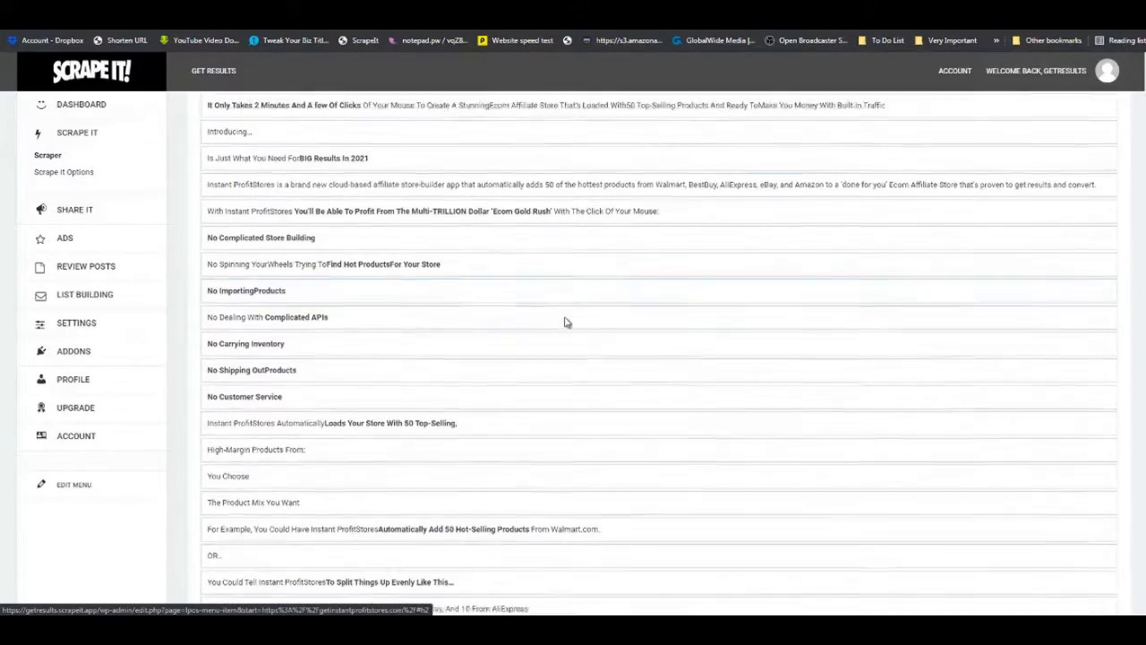
{"action": "scroll", "coordinate": [300, 253], "scroll_direction": "up", "scroll_amount": 1}
{"action": "left_click", "coordinate": [295, 254]}
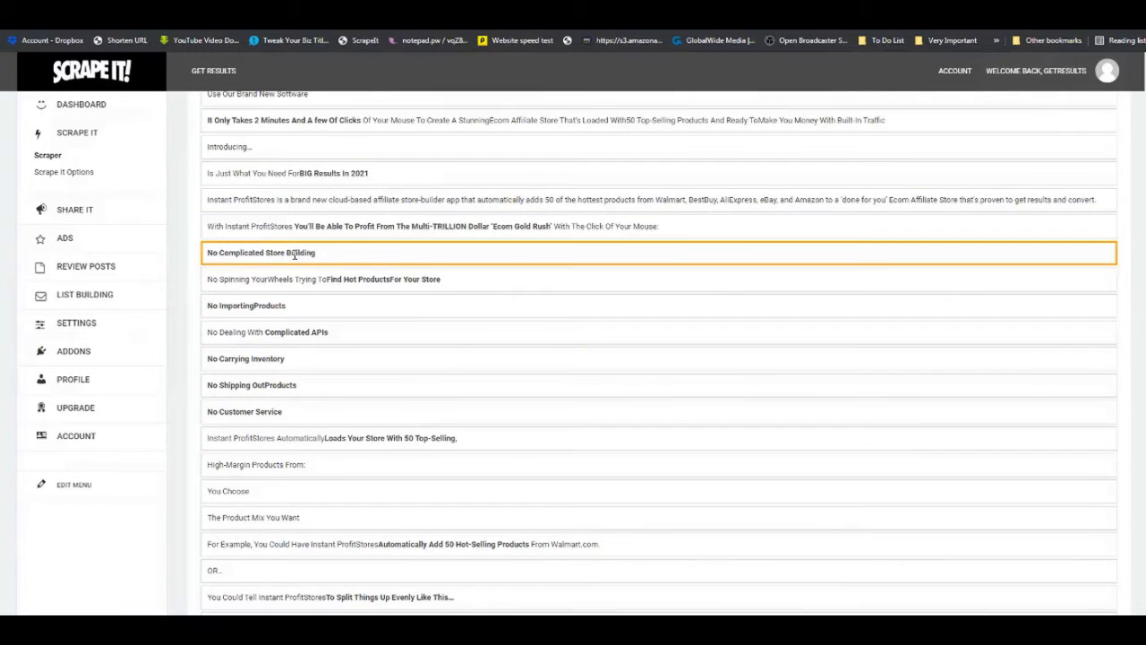
{"action": "left_click", "coordinate": [307, 306]}
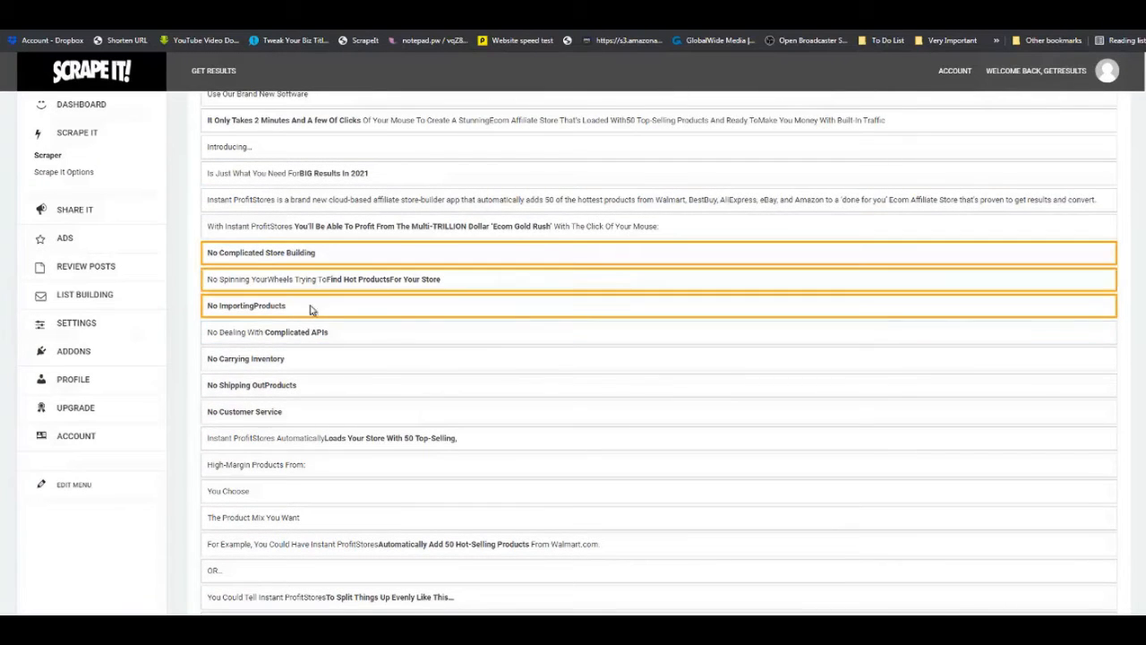
{"action": "left_click", "coordinate": [306, 331]}
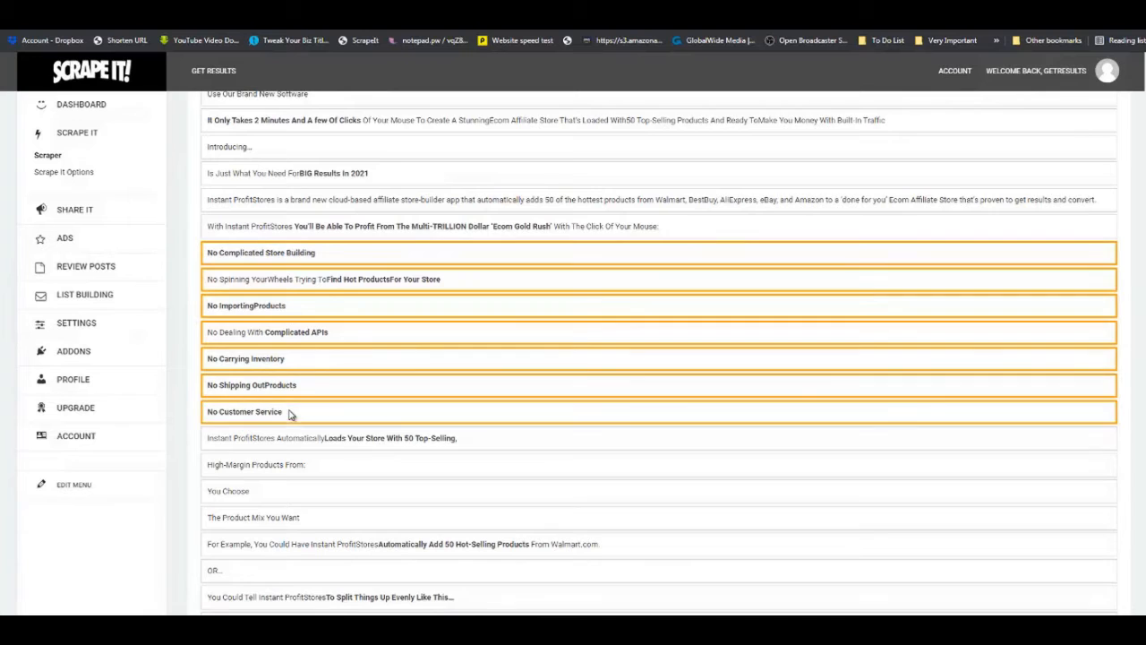
- Add the "Get Paid Commissions On Every Sale" and "Once You Activate Your Instant Profit Store" lines to the Features selection
{"action": "scroll", "coordinate": [333, 341], "scroll_direction": "down", "scroll_amount": 7}
{"action": "scroll", "coordinate": [329, 333], "scroll_direction": "down", "scroll_amount": 3}
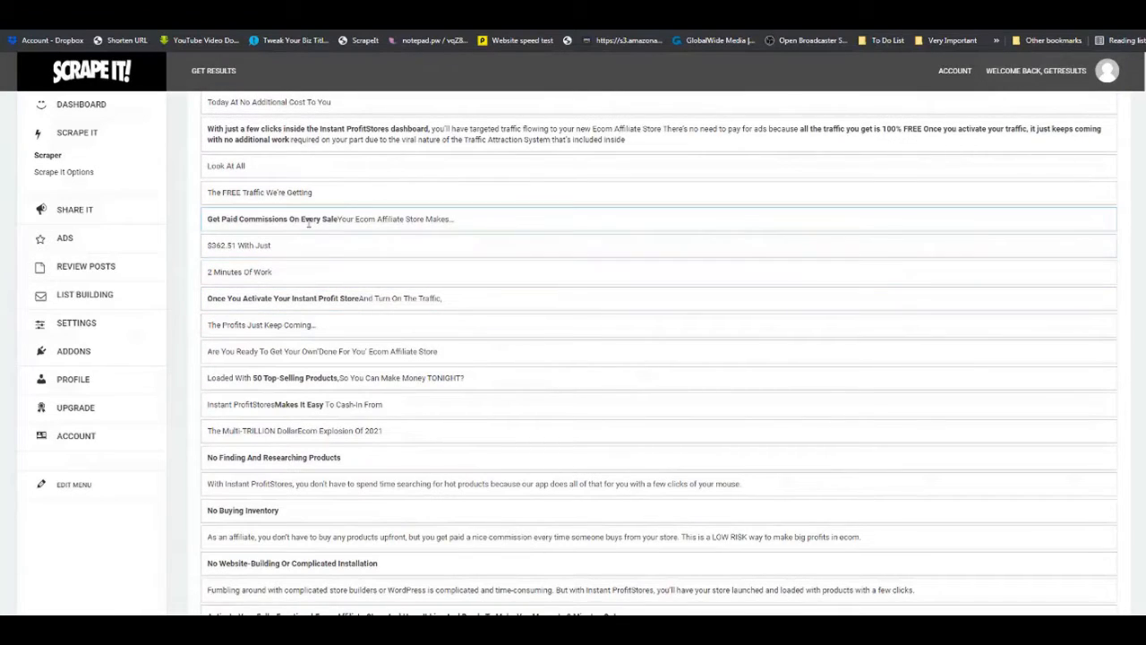
{"action": "left_click", "coordinate": [303, 222]}
{"action": "left_click", "coordinate": [304, 300]}
- Add the "No Finding And Researching Products", "No Buying Inventory" and "No Website-Building Or Complicated Installation" headings to the Features selection
{"action": "scroll", "coordinate": [308, 391], "scroll_direction": "down", "scroll_amount": 2}
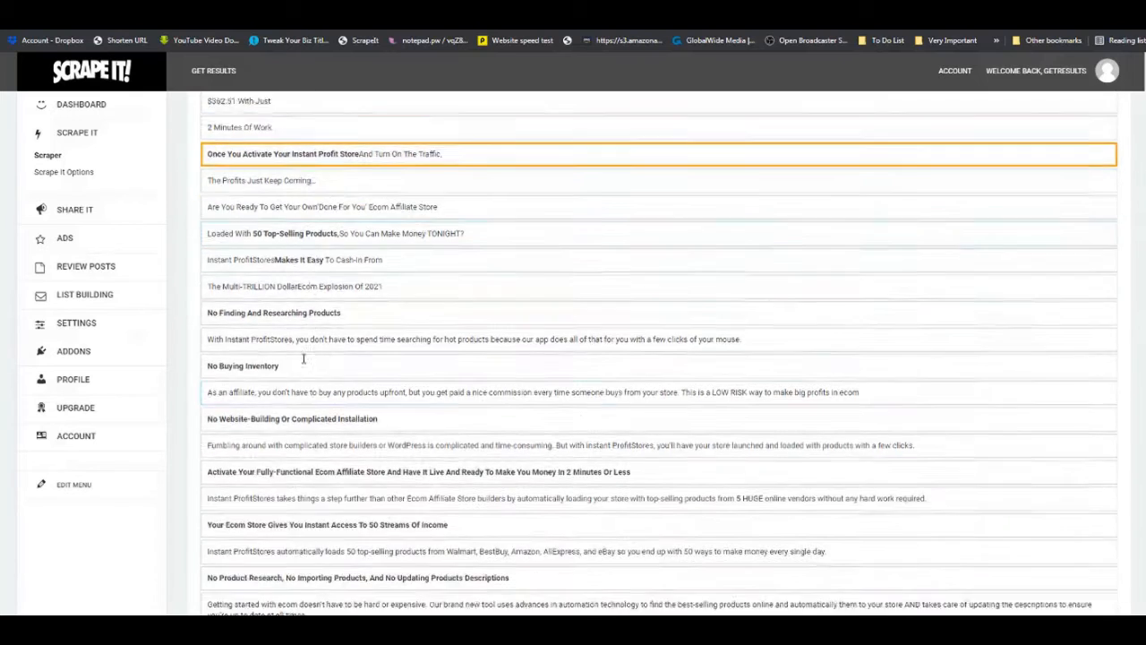
{"action": "left_click", "coordinate": [300, 278]}
{"action": "left_click", "coordinate": [291, 330]}
{"action": "scroll", "coordinate": [291, 331], "scroll_direction": "down", "scroll_amount": 1}
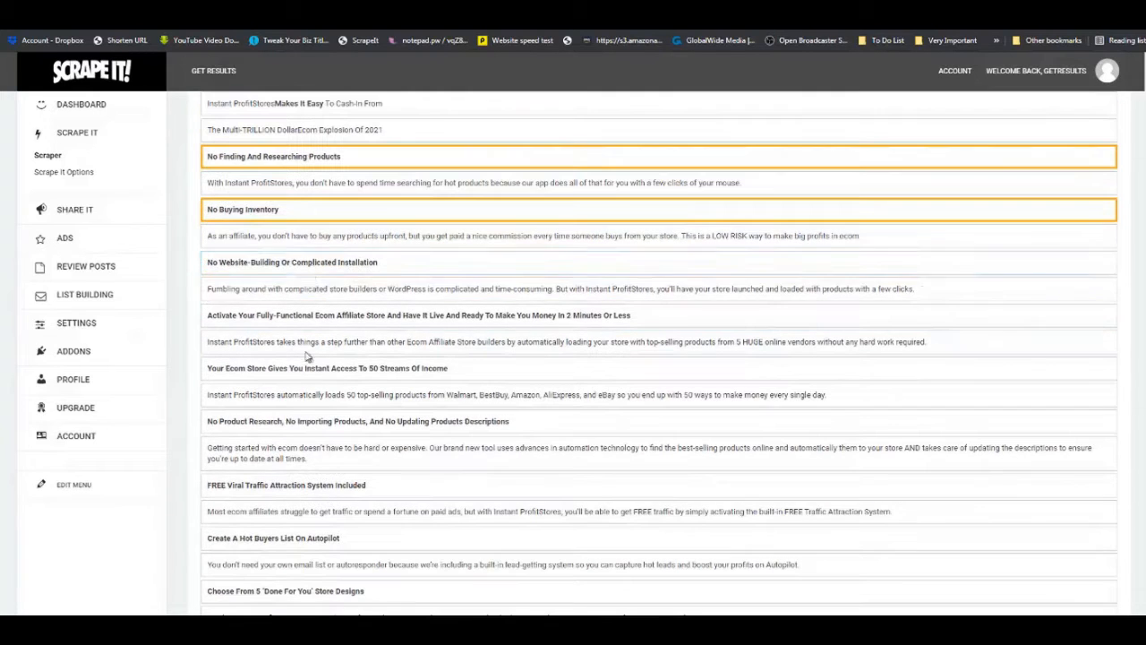
{"action": "left_click", "coordinate": [306, 262]}
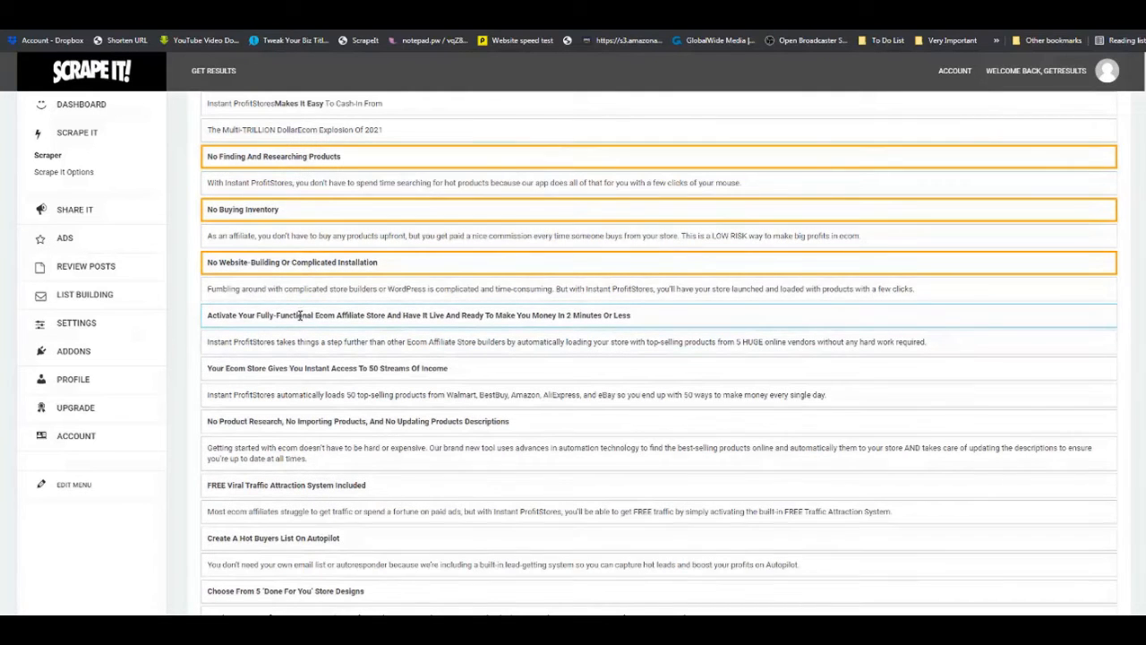
- Add the "Activate Your Fully-Functional Ecom Affiliate Store" heading and its description, plus the "50 Streams Of Income", "No Product Research" and "FREE Viral Traffic" headings
{"action": "left_click", "coordinate": [300, 315]}
{"action": "scroll", "coordinate": [298, 269], "scroll_direction": "down", "scroll_amount": 1}
{"action": "left_click", "coordinate": [297, 224]}
{"action": "left_click", "coordinate": [296, 254]}
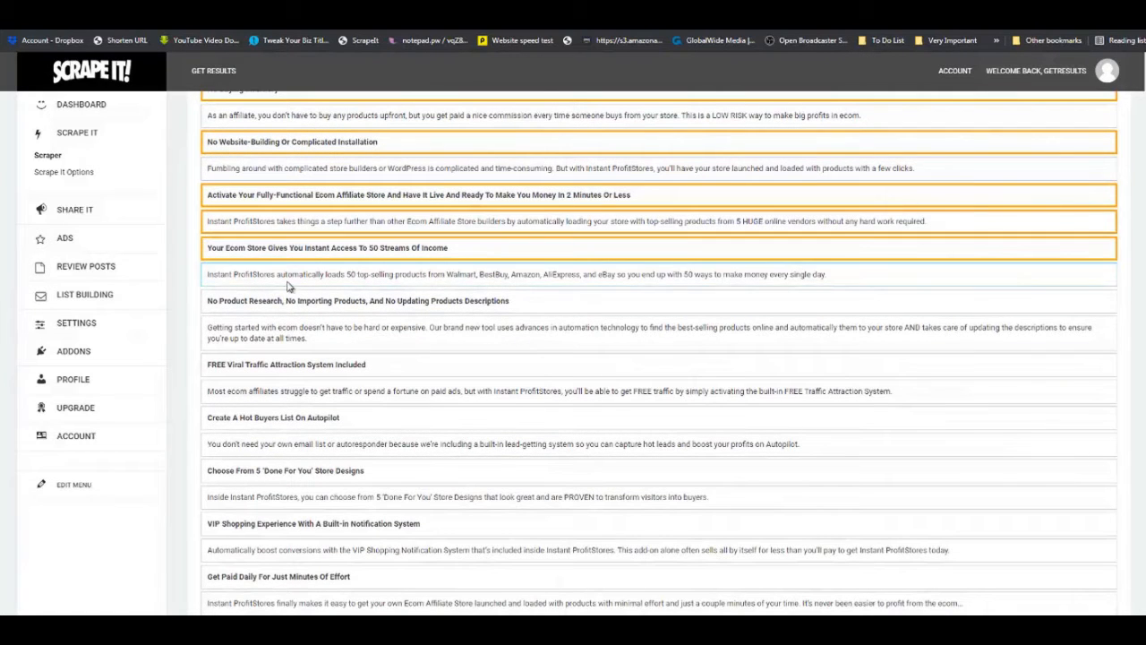
{"action": "left_click", "coordinate": [286, 300]}
{"action": "left_click", "coordinate": [277, 363]}
- Add the "Create A Hot Buyers List", "Choose From 5 'Done For You' Store Designs", "VIP Shopping Experience" and "Get Paid Daily" headings to the Features selection
{"action": "scroll", "coordinate": [280, 363], "scroll_direction": "down", "scroll_amount": 1}
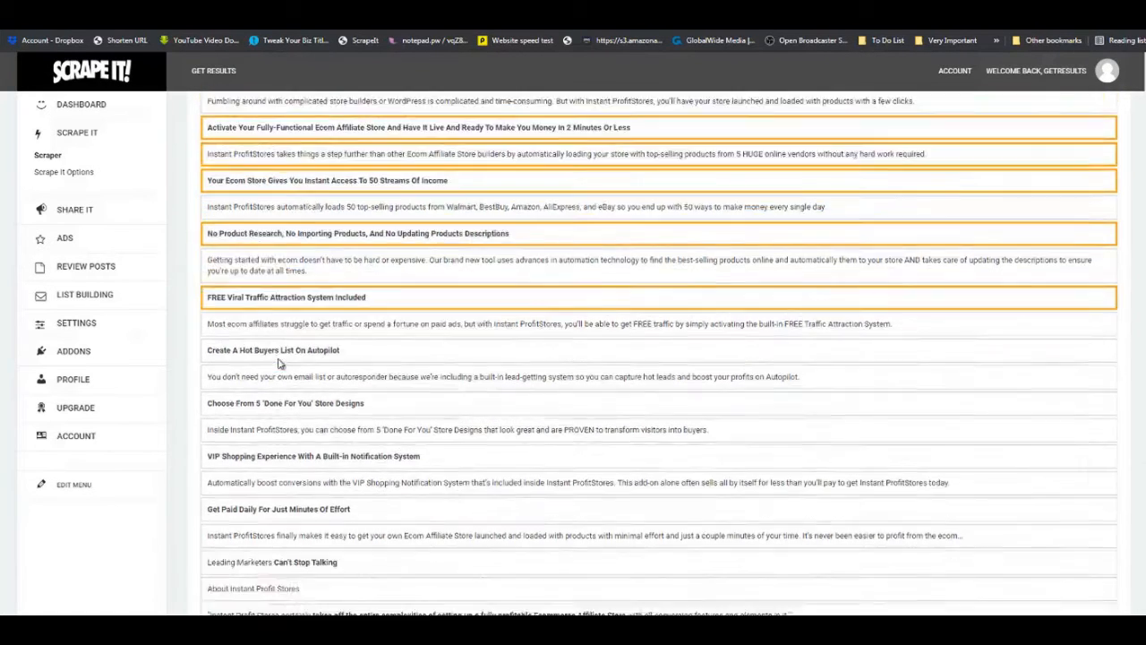
{"action": "scroll", "coordinate": [280, 363], "scroll_direction": "down", "scroll_amount": 1}
{"action": "left_click", "coordinate": [283, 240]}
{"action": "left_click", "coordinate": [277, 291]}
{"action": "left_click", "coordinate": [281, 345]}
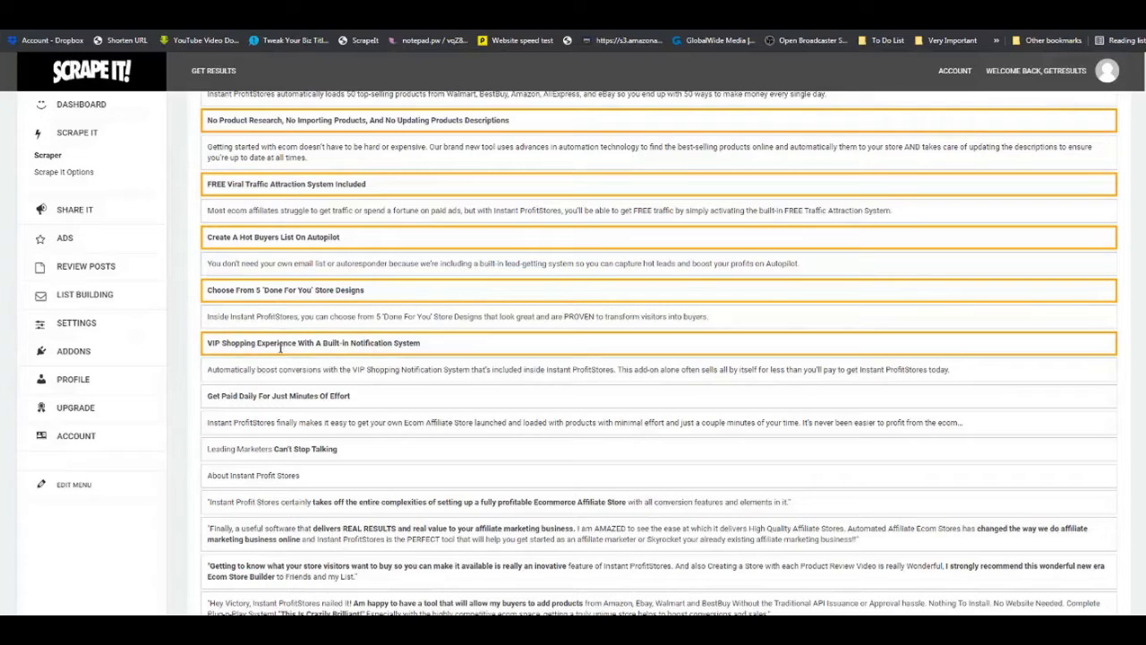
{"action": "left_click", "coordinate": [300, 395]}
{"action": "scroll", "coordinate": [376, 403], "scroll_direction": "up", "scroll_amount": 1}
{"action": "scroll", "coordinate": [385, 383], "scroll_direction": "down", "scroll_amount": 1}
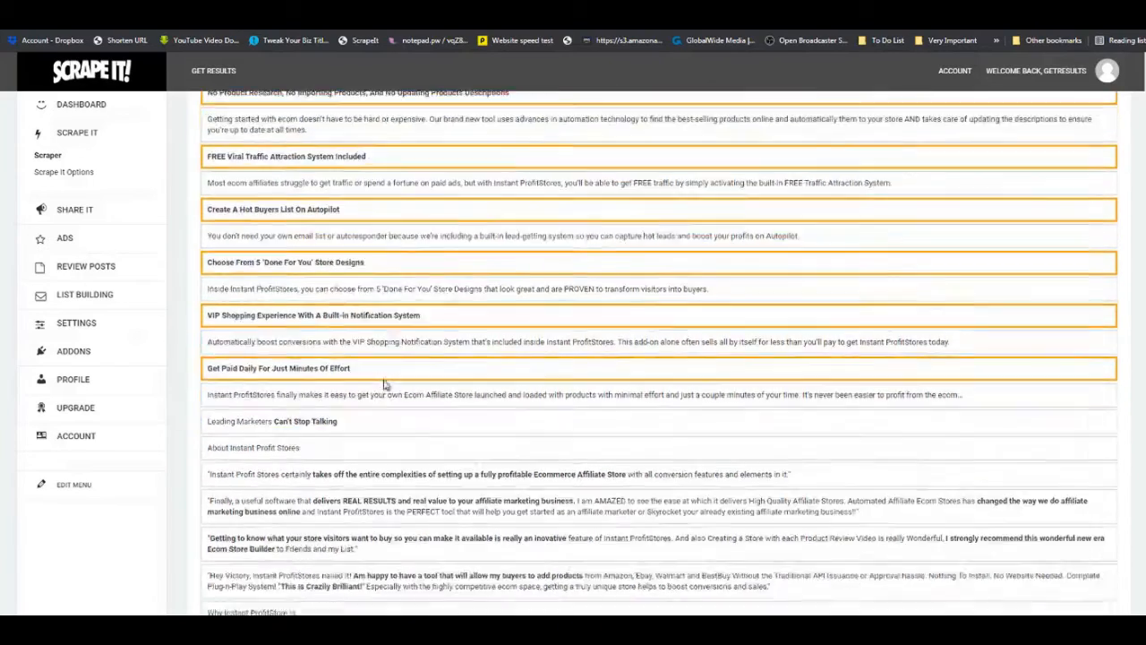
- Add the six bold headings from "You Don't Need Any Design Skills" through "No Email Marketing Software Or Autoresponder Is Required" to the Features selection
{"action": "scroll", "coordinate": [385, 383], "scroll_direction": "down", "scroll_amount": 2}
{"action": "scroll", "coordinate": [660, 353], "scroll_direction": "down", "scroll_amount": 5}
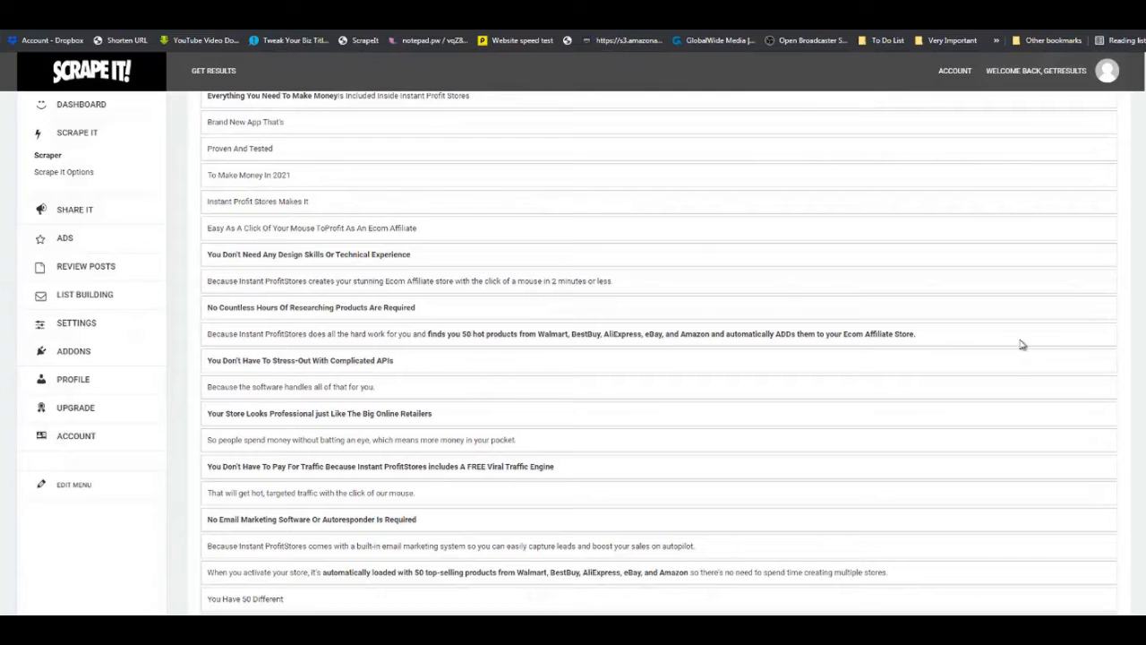
{"action": "left_click", "coordinate": [349, 255]}
{"action": "left_click", "coordinate": [327, 308]}
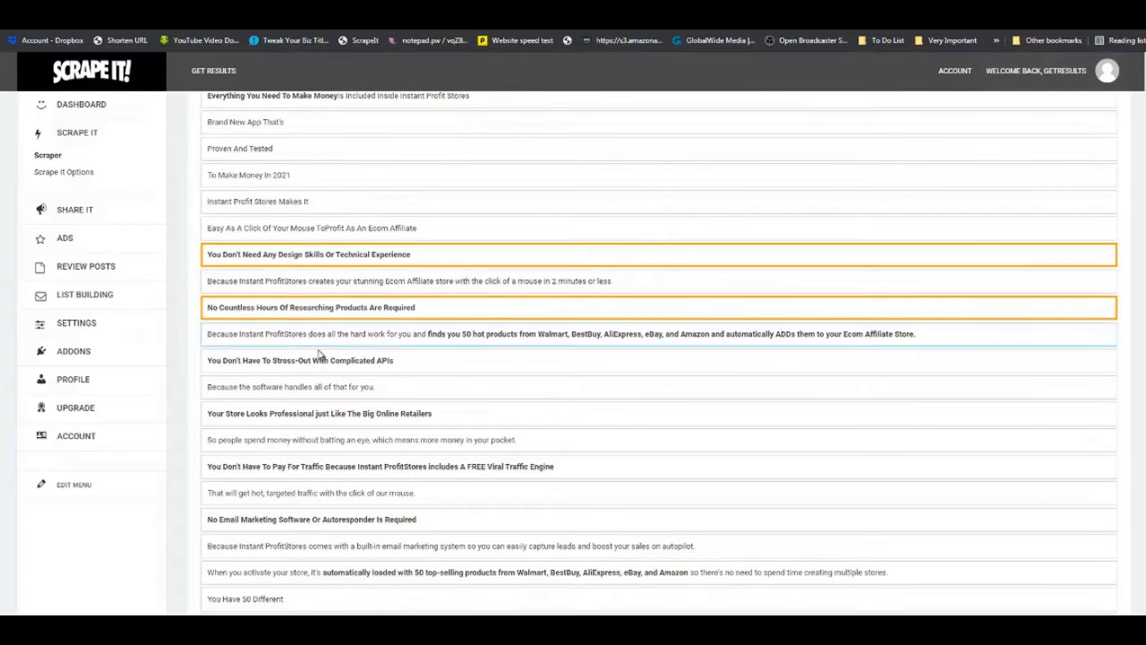
{"action": "left_click", "coordinate": [314, 361]}
{"action": "left_click", "coordinate": [304, 414]}
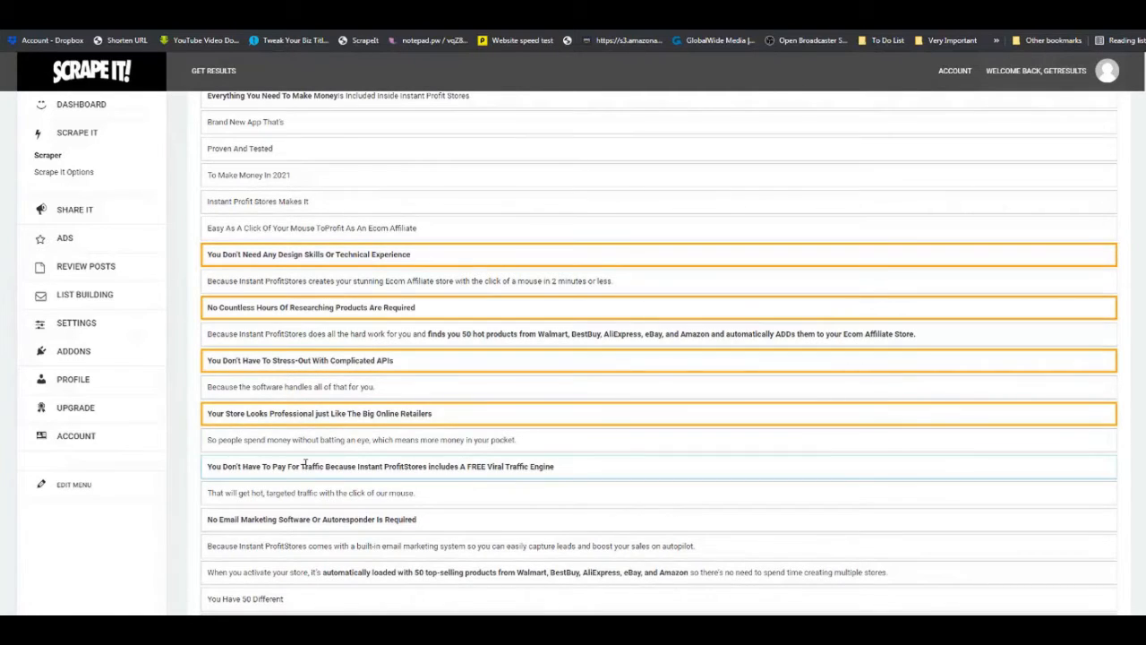
{"action": "left_click", "coordinate": [305, 465]}
{"action": "left_click", "coordinate": [318, 519]}
- In the Bonuses section, select the "Get These Bonuses" and "Valued At $1,988 For FREE" lines
{"action": "scroll", "coordinate": [659, 358], "scroll_direction": "up", "scroll_amount": 20}
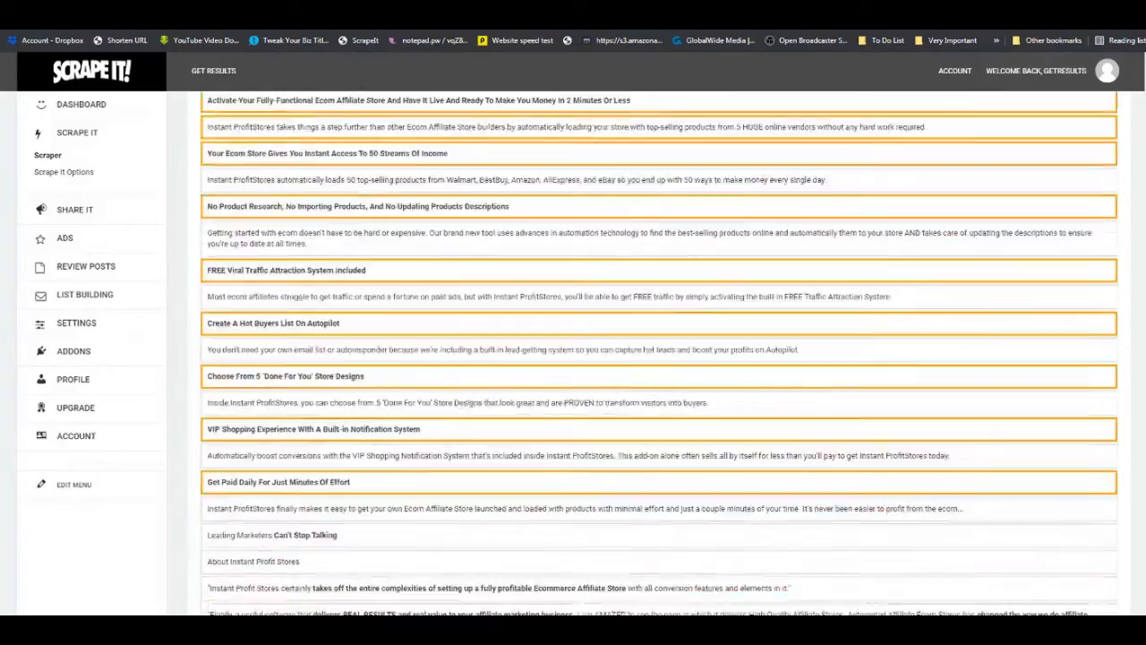
{"action": "scroll", "coordinate": [659, 358], "scroll_direction": "up", "scroll_amount": 1}
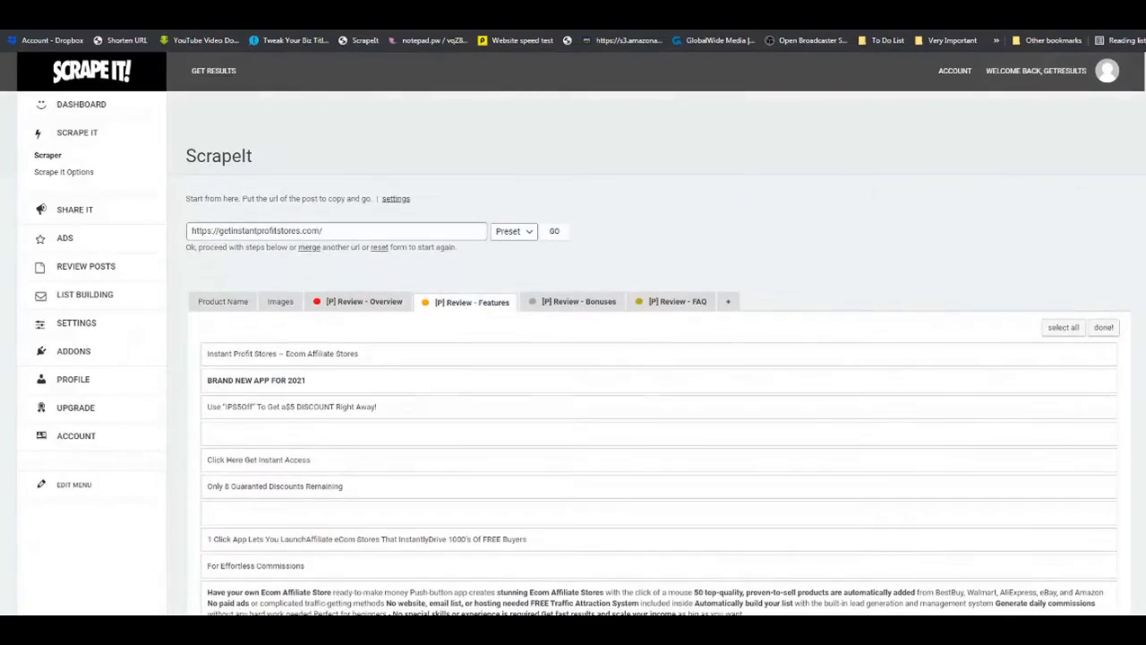
{"action": "left_click", "coordinate": [582, 304]}
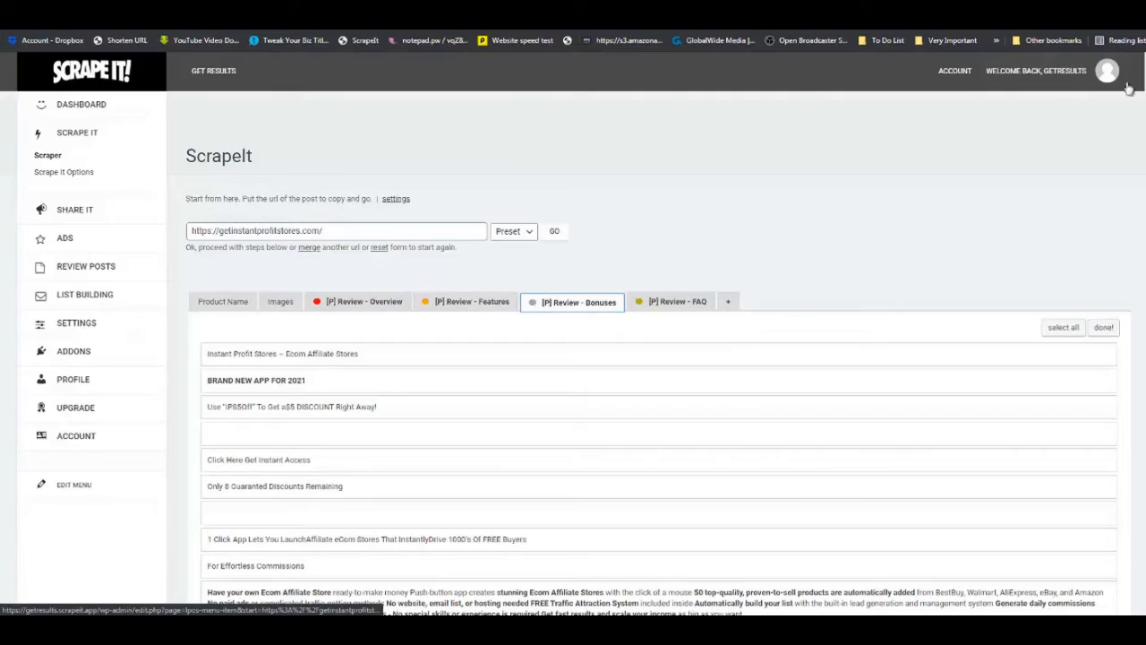
{"action": "scroll", "coordinate": [1134, 285], "scroll_direction": "down", "scroll_amount": 20}
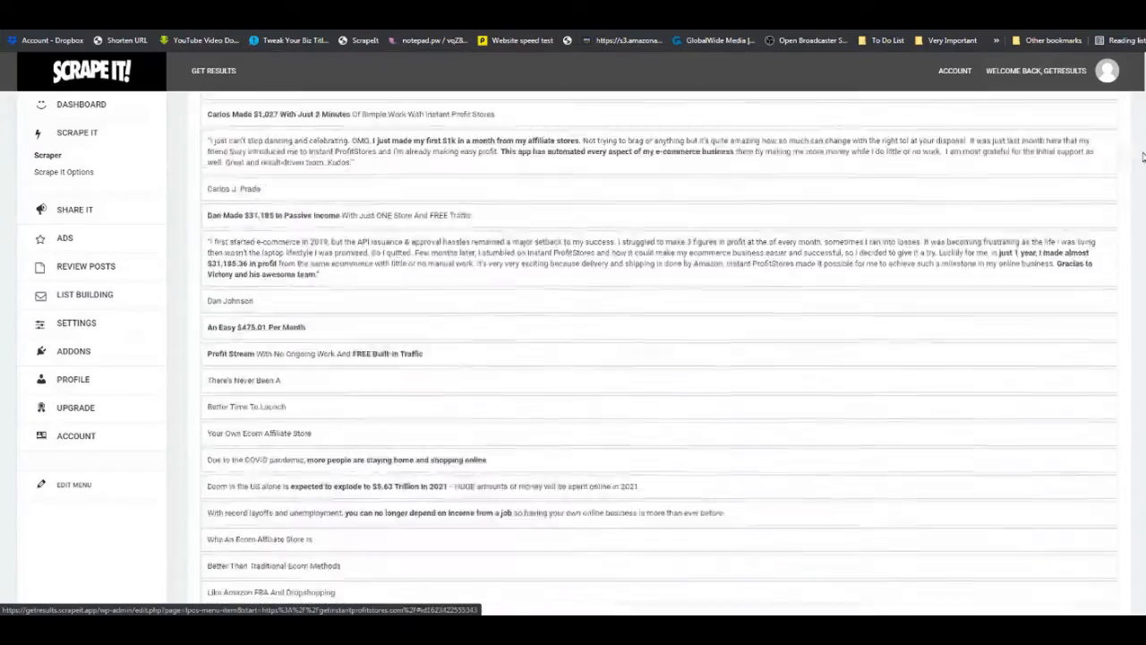
{"action": "scroll", "coordinate": [1134, 285], "scroll_direction": "down", "scroll_amount": 7}
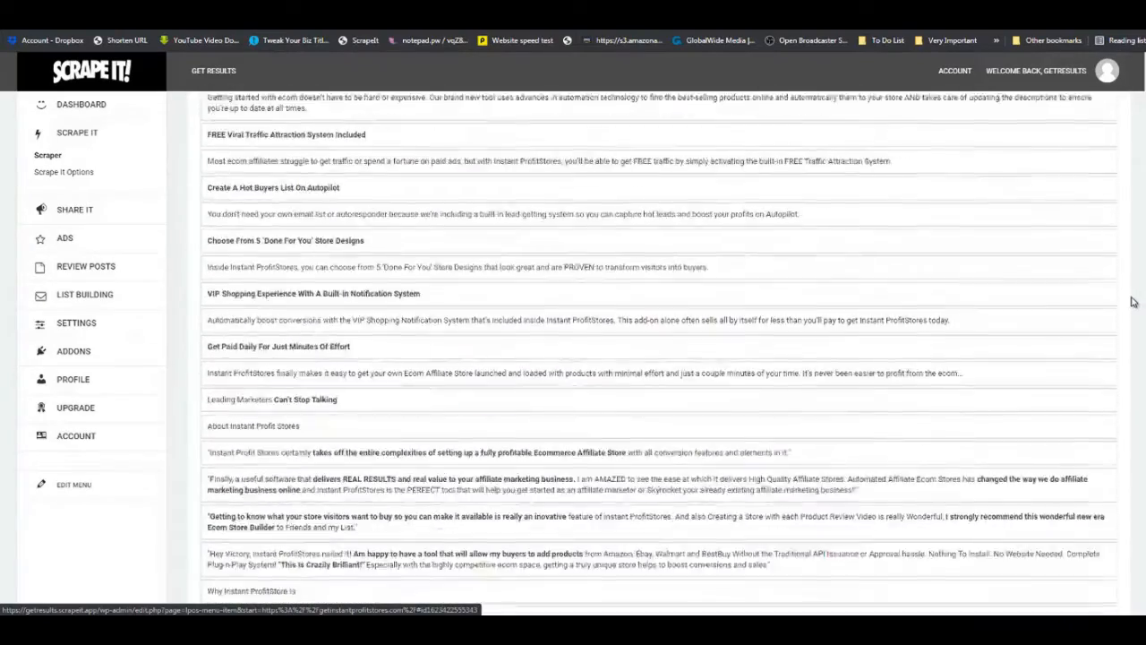
{"action": "scroll", "coordinate": [1134, 340], "scroll_direction": "down", "scroll_amount": 6}
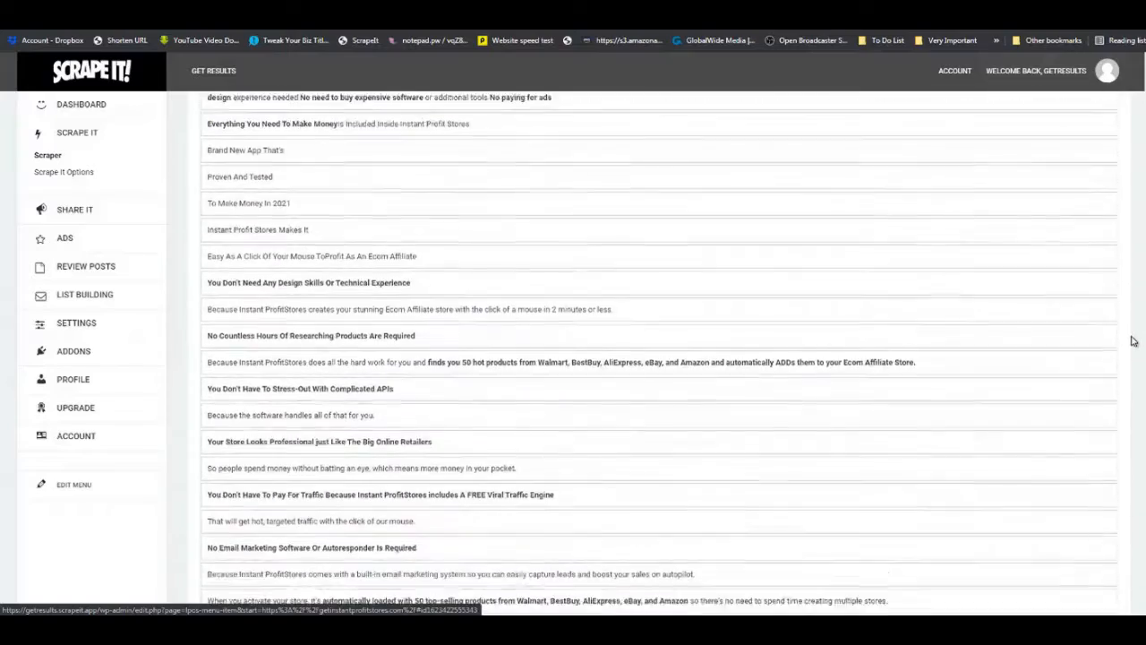
{"action": "scroll", "coordinate": [1134, 363], "scroll_direction": "down", "scroll_amount": 8}
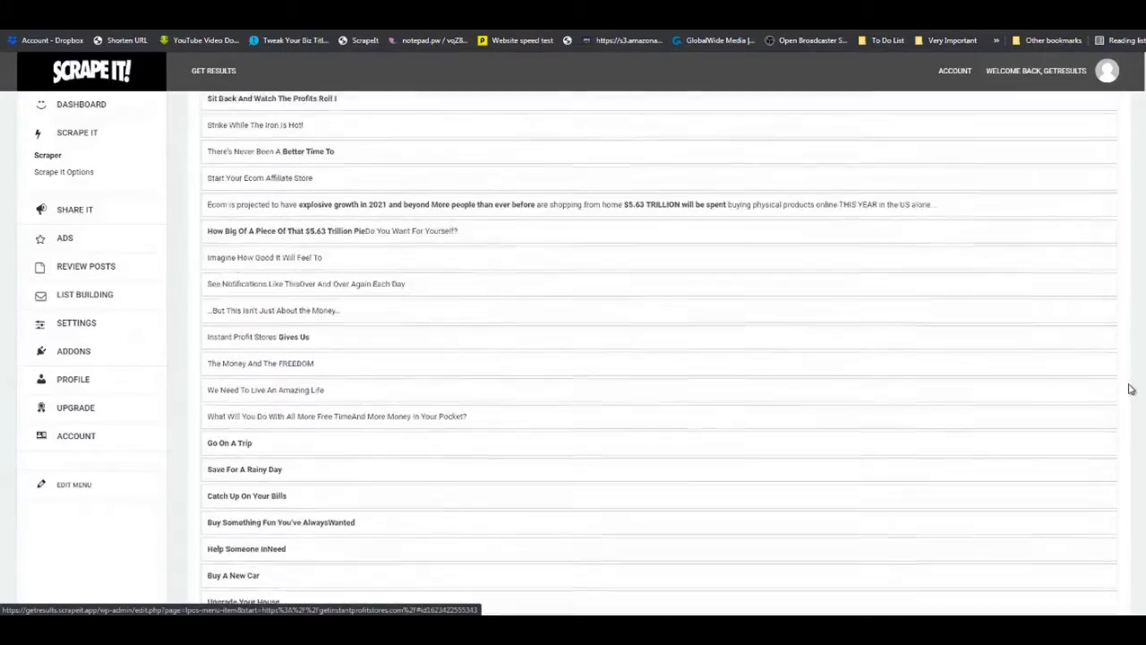
{"action": "scroll", "coordinate": [1129, 430], "scroll_direction": "down", "scroll_amount": 10}
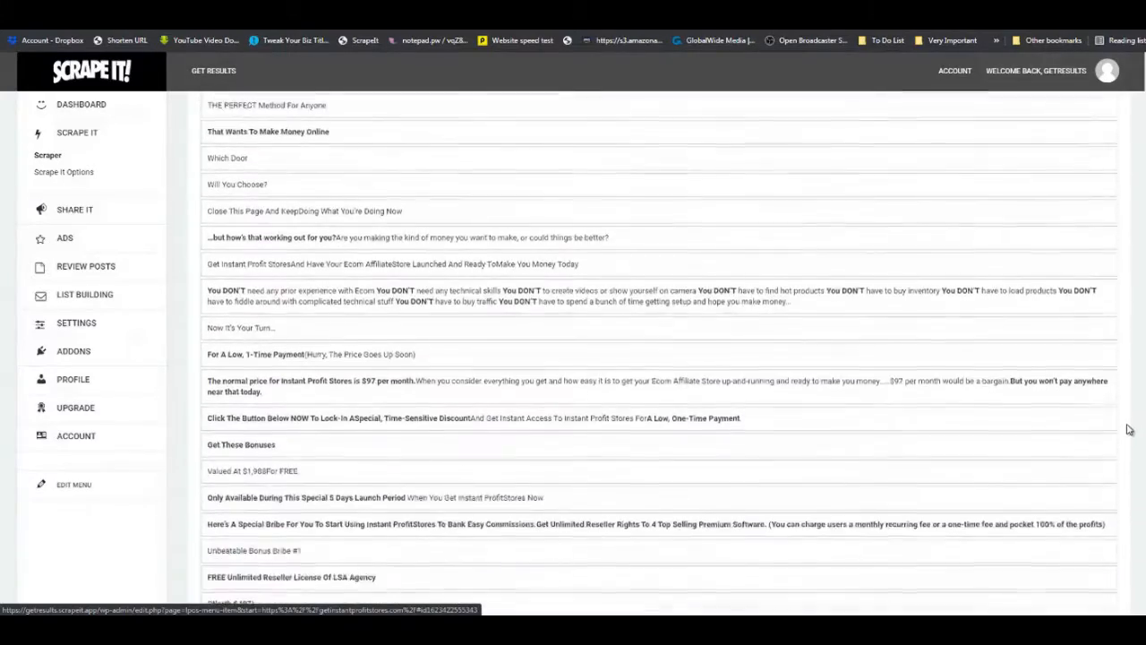
{"action": "scroll", "coordinate": [1130, 450], "scroll_direction": "down", "scroll_amount": 2}
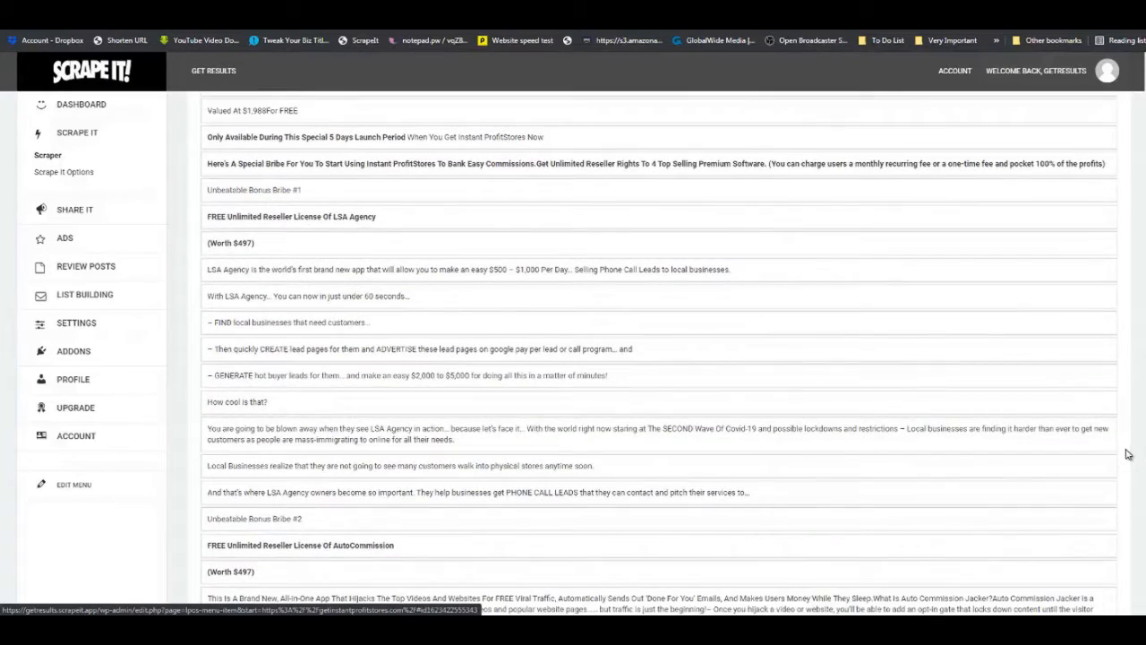
{"action": "scroll", "coordinate": [1128, 448], "scroll_direction": "up", "scroll_amount": 7}
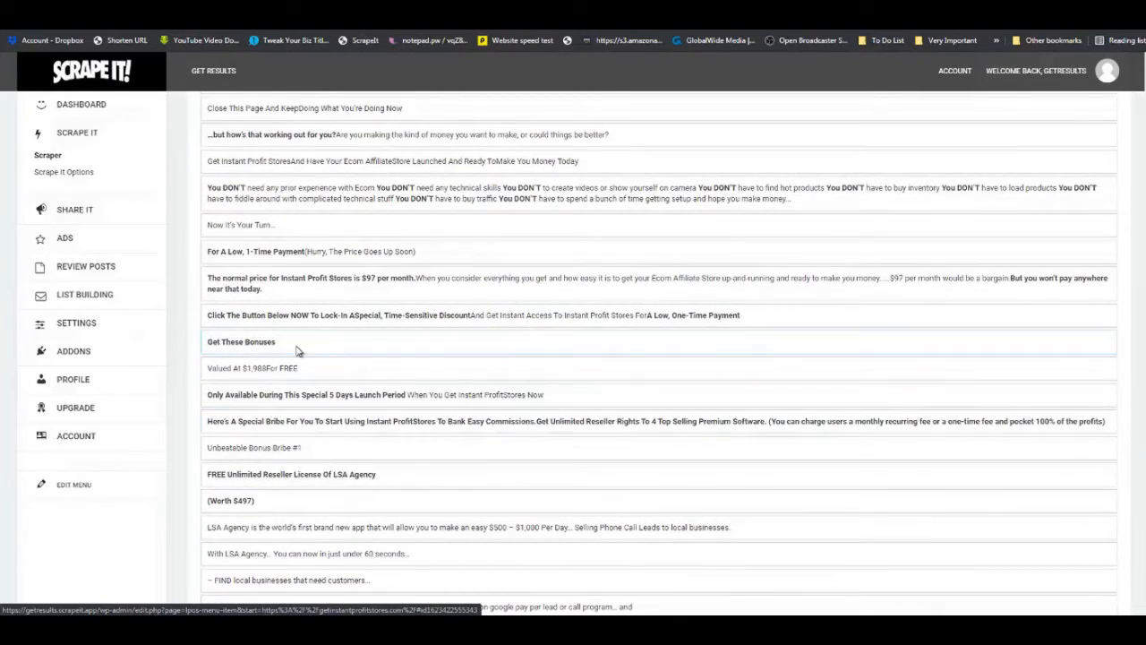
{"action": "left_click", "coordinate": [298, 360]}
- Add the LSA Agency reseller license title, its "(Worth $497)" line, and the description lines through "GENERATE hot buyer leads" to the Bonuses selection
{"action": "scroll", "coordinate": [314, 314], "scroll_direction": "down", "scroll_amount": 5}
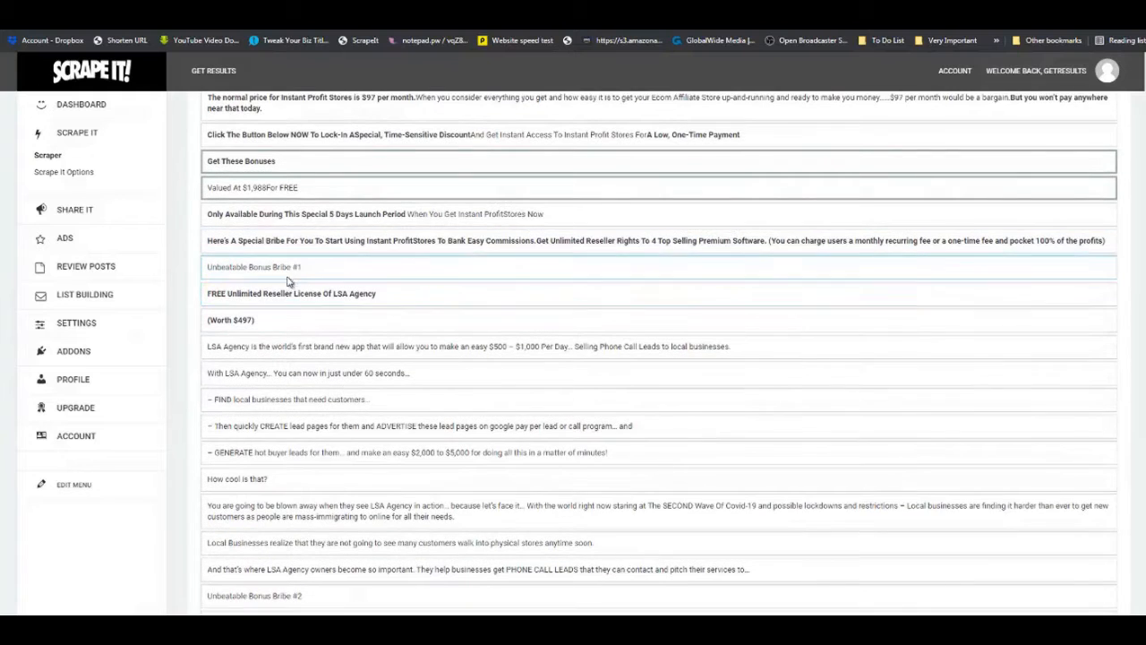
{"action": "left_click", "coordinate": [269, 346]}
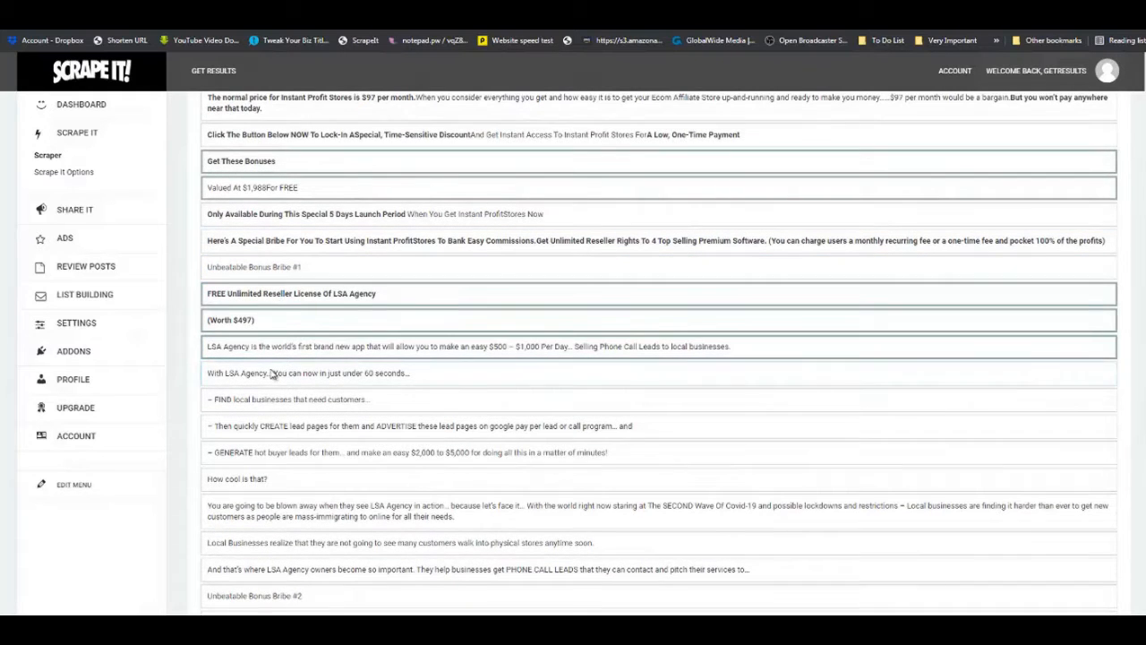
{"action": "left_click", "coordinate": [276, 373]}
{"action": "left_click", "coordinate": [275, 400]}
{"action": "scroll", "coordinate": [290, 340], "scroll_direction": "down", "scroll_amount": 3}
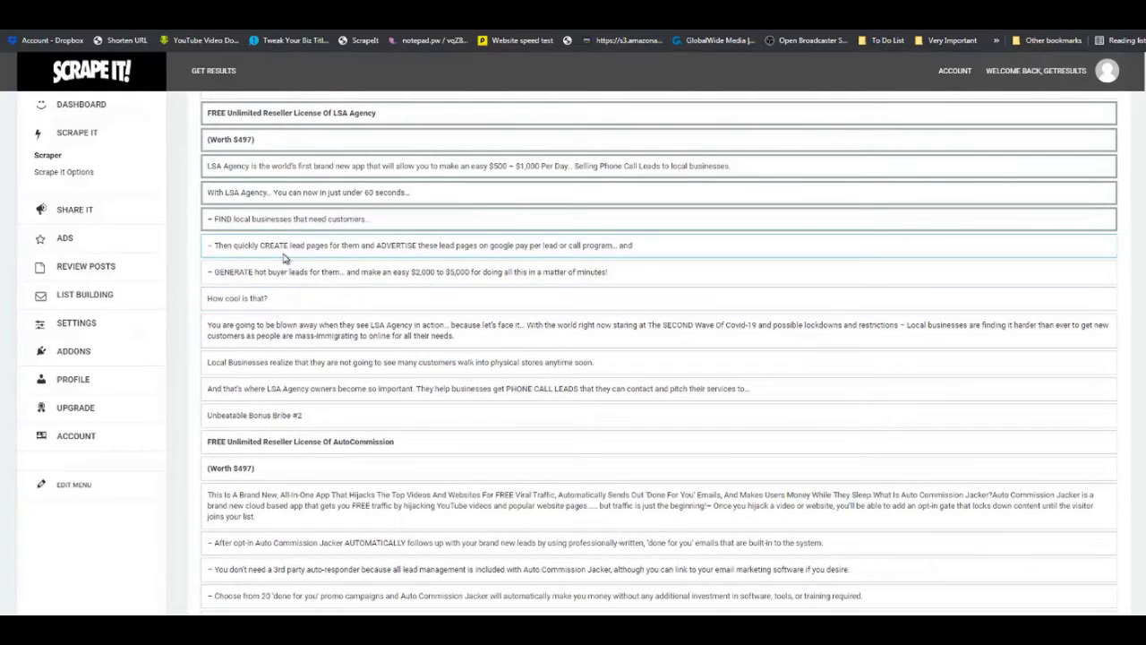
{"action": "left_click", "coordinate": [283, 271]}
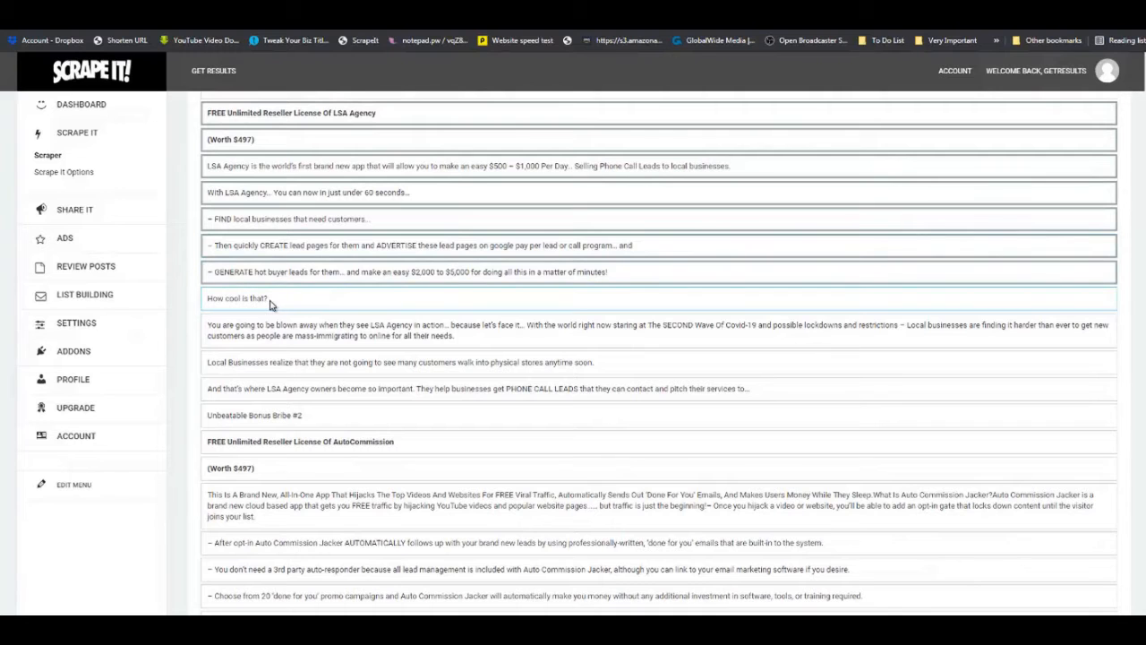
- Add the AutoCommission reseller license title, its "(Worth $497)" line, the description paragraph and all four dashed points to the Bonuses selection
{"action": "scroll", "coordinate": [270, 305], "scroll_direction": "down", "scroll_amount": 3}
{"action": "left_click", "coordinate": [269, 261]}
{"action": "left_click", "coordinate": [274, 287]}
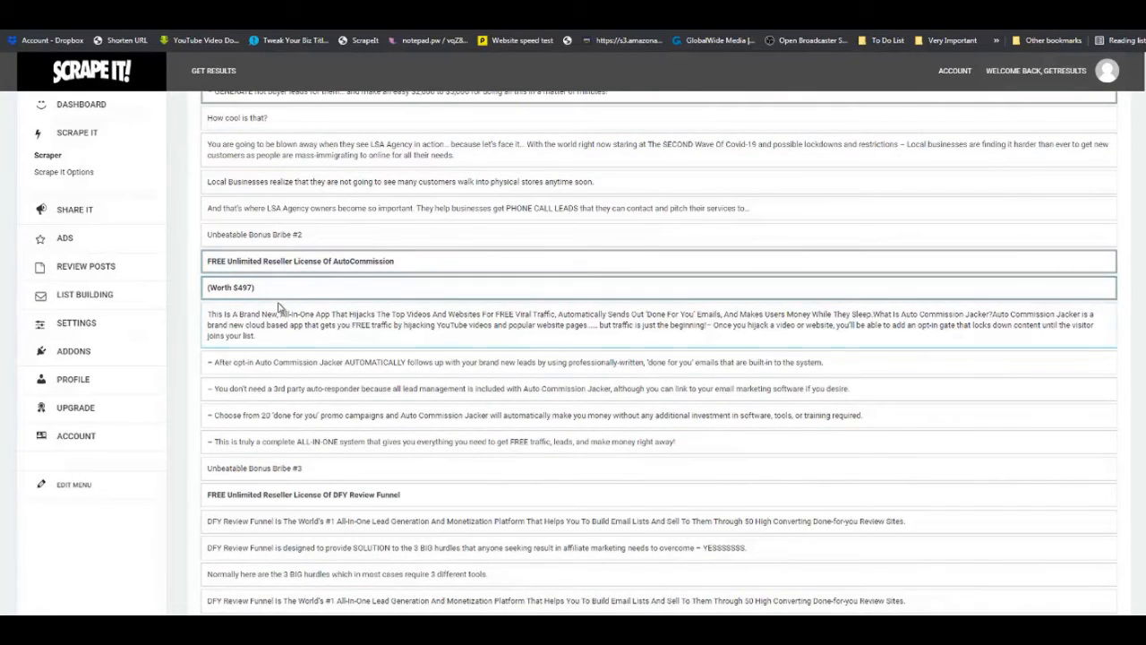
{"action": "scroll", "coordinate": [278, 308], "scroll_direction": "down", "scroll_amount": 1}
{"action": "left_click", "coordinate": [269, 273]}
{"action": "left_click", "coordinate": [268, 302]}
{"action": "left_click", "coordinate": [263, 328]}
{"action": "left_click", "coordinate": [264, 355]}
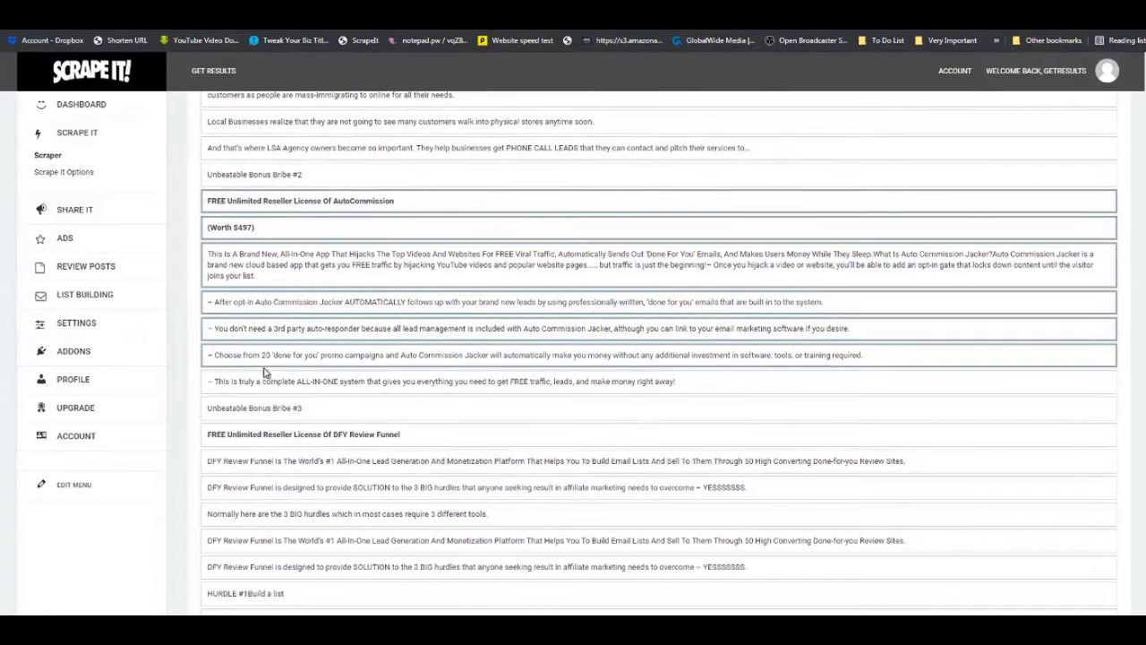
{"action": "left_click", "coordinate": [266, 380]}
- Add the "Unbeatable Bonus Bribe #3" line and the DFY Review Funnel reseller license title to the Bonuses selection
{"action": "left_click", "coordinate": [266, 404]}
{"action": "scroll", "coordinate": [268, 394], "scroll_direction": "down", "scroll_amount": 3}
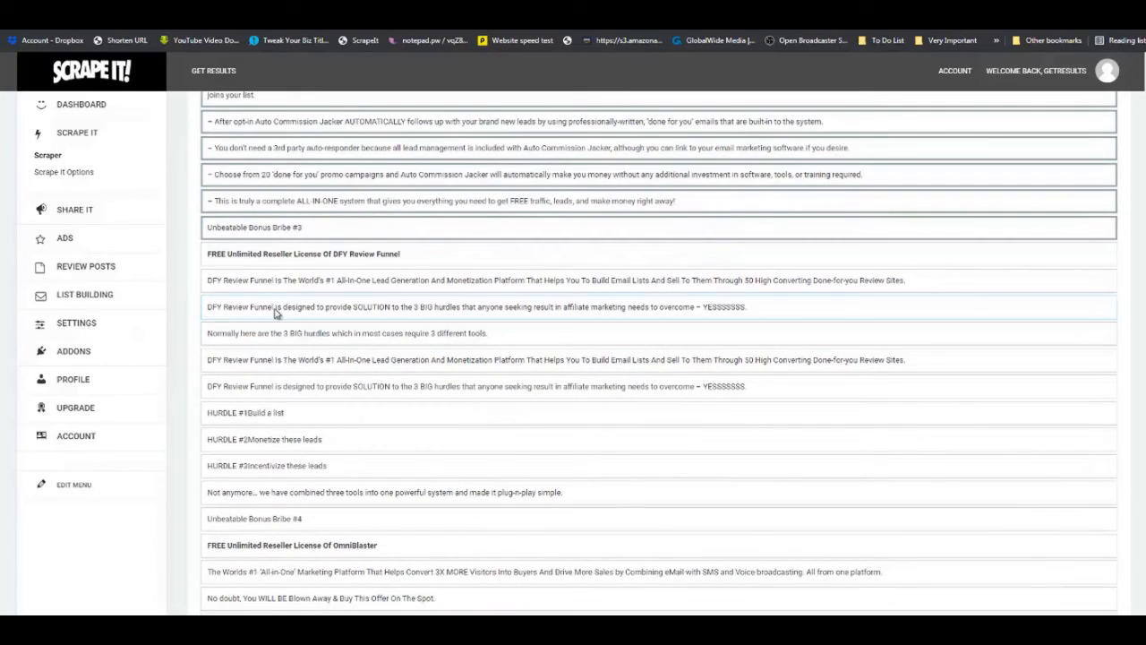
{"action": "left_click", "coordinate": [265, 254]}
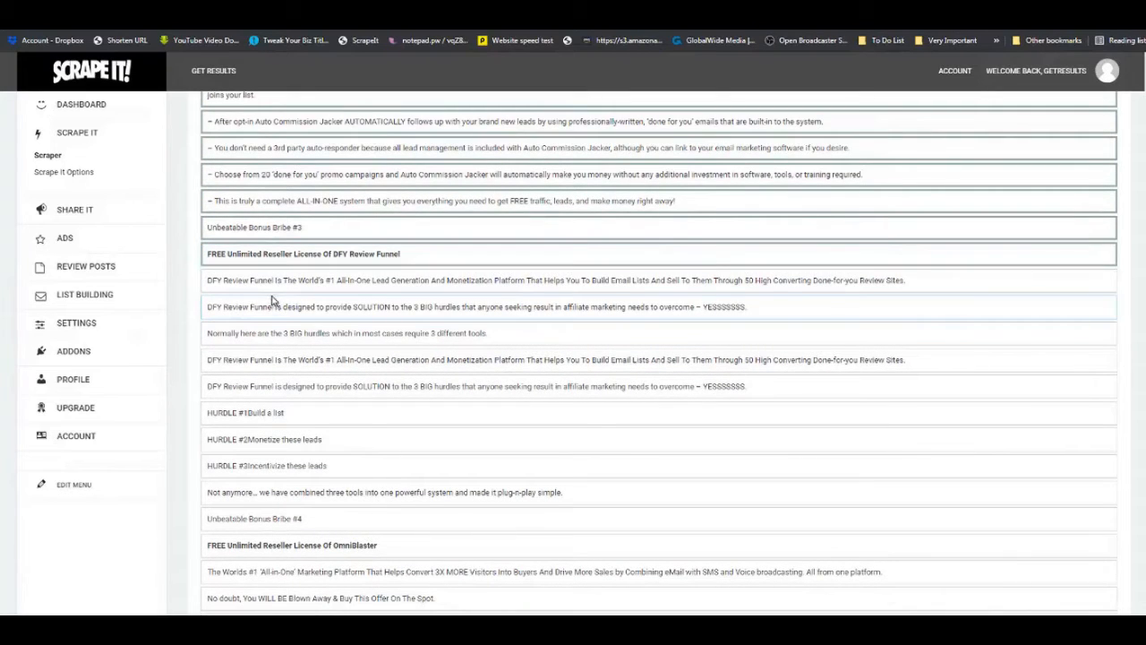
- Add the five DFY Review Funnel description lines and the three hurdle lines to the Bonuses selection
{"action": "scroll", "coordinate": [277, 298], "scroll_direction": "down", "scroll_amount": 3}
{"action": "scroll", "coordinate": [274, 297], "scroll_direction": "up", "scroll_amount": 2}
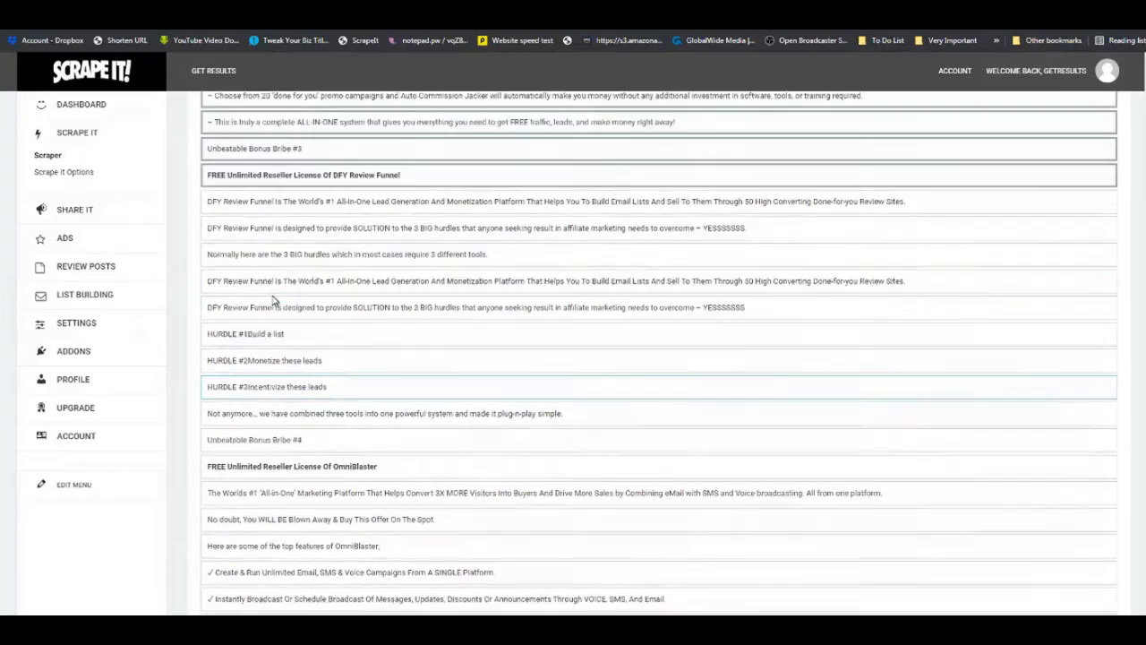
{"action": "left_click", "coordinate": [260, 226]}
{"action": "left_click", "coordinate": [260, 247]}
{"action": "left_click", "coordinate": [261, 271]}
{"action": "left_click", "coordinate": [261, 298]}
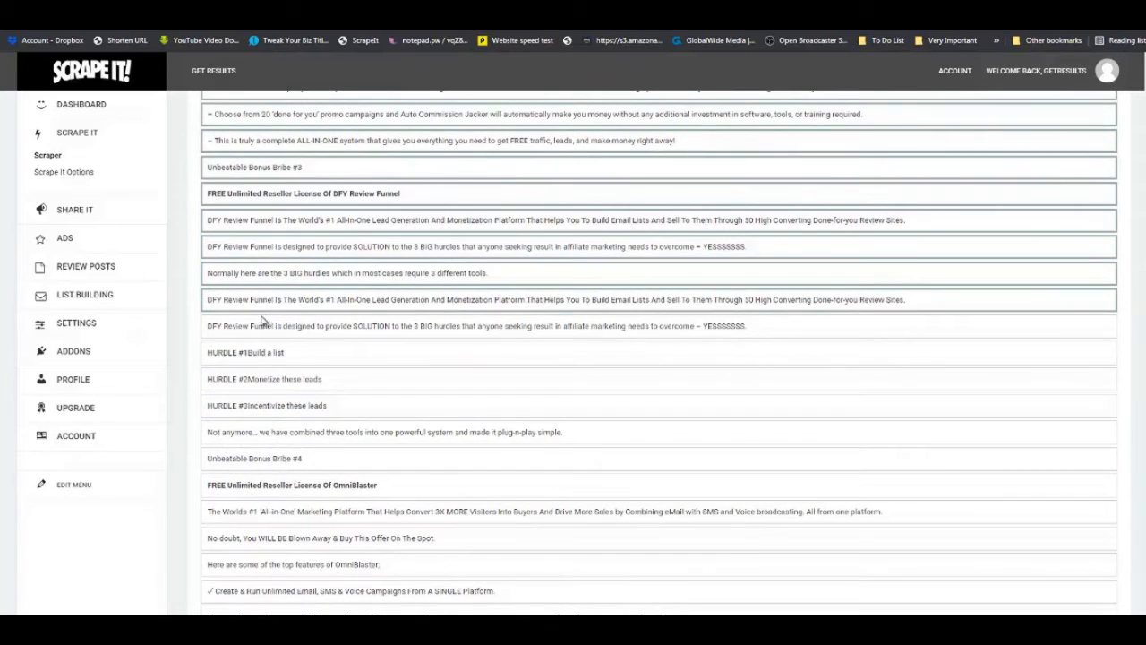
{"action": "left_click", "coordinate": [261, 325]}
{"action": "left_click", "coordinate": [257, 352]}
{"action": "left_click", "coordinate": [259, 379]}
{"action": "left_click", "coordinate": [261, 405]}
- Add the OmniBlaster reseller license title and its three intro lines through "Here are some of the top features" to the Bonuses selection
{"action": "scroll", "coordinate": [268, 394], "scroll_direction": "down", "scroll_amount": 2}
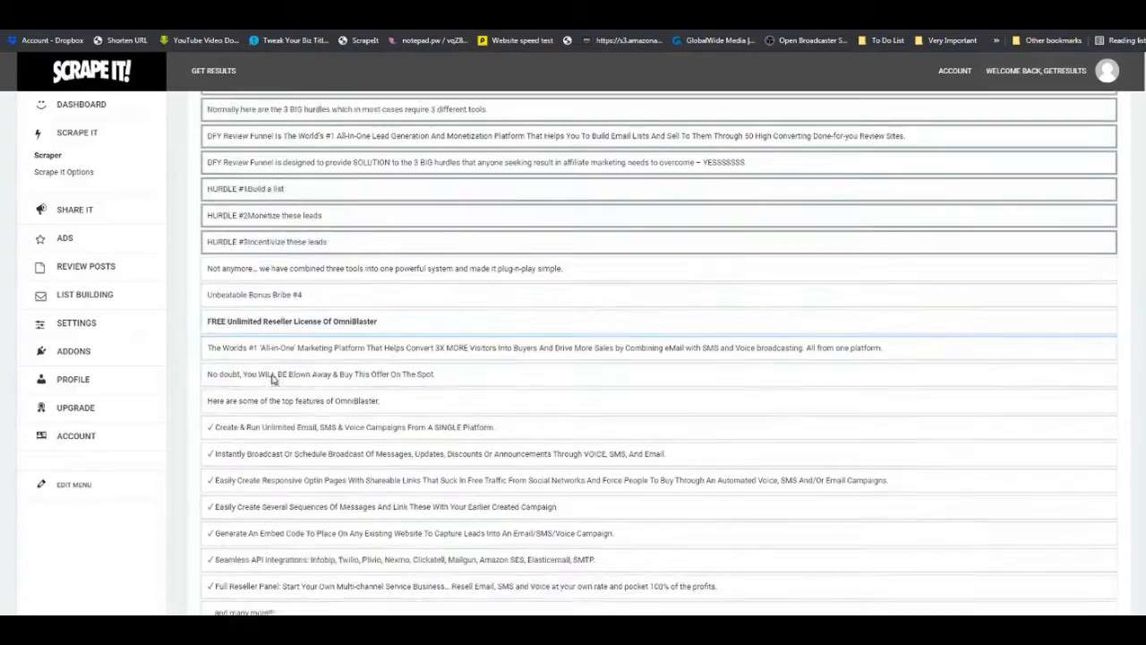
{"action": "scroll", "coordinate": [273, 379], "scroll_direction": "down", "scroll_amount": 1}
{"action": "left_click", "coordinate": [280, 305]}
{"action": "left_click", "coordinate": [281, 329]}
{"action": "left_click", "coordinate": [278, 357]}
{"action": "left_click", "coordinate": [270, 385]}
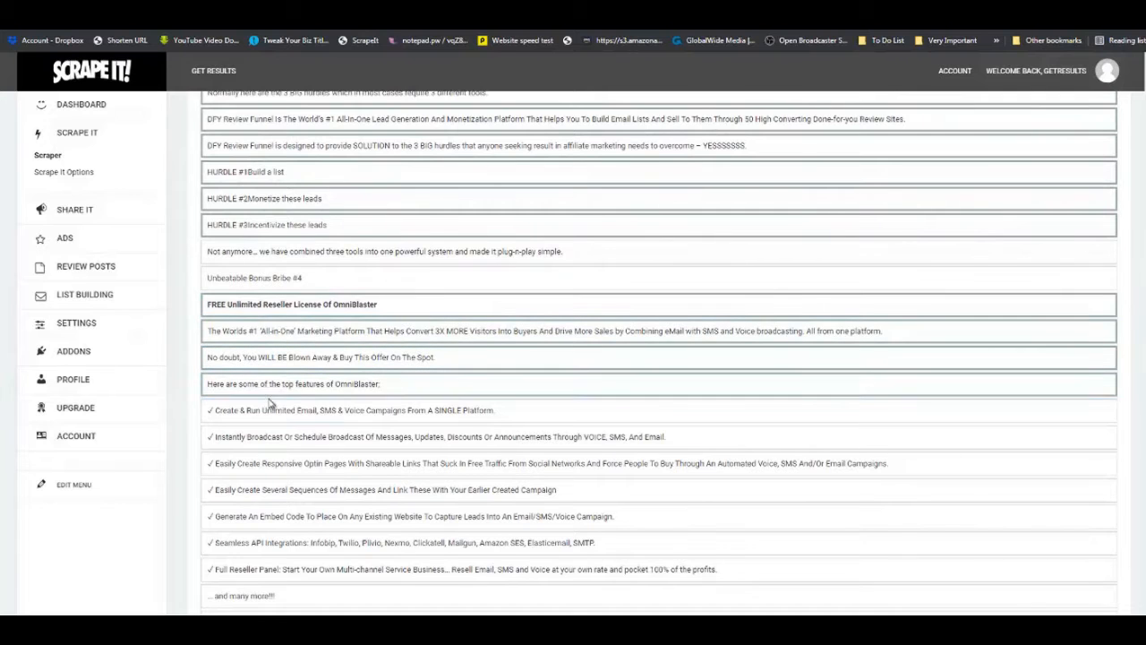
- Add the seven check-marked OmniBlaster features, from "Create & Run Unlimited Email" through "Full Reseller Panel", to the Bonuses selection
{"action": "left_click", "coordinate": [269, 407]}
{"action": "scroll", "coordinate": [305, 385], "scroll_direction": "down", "scroll_amount": 2}
{"action": "left_click", "coordinate": [262, 257]}
{"action": "left_click", "coordinate": [264, 282]}
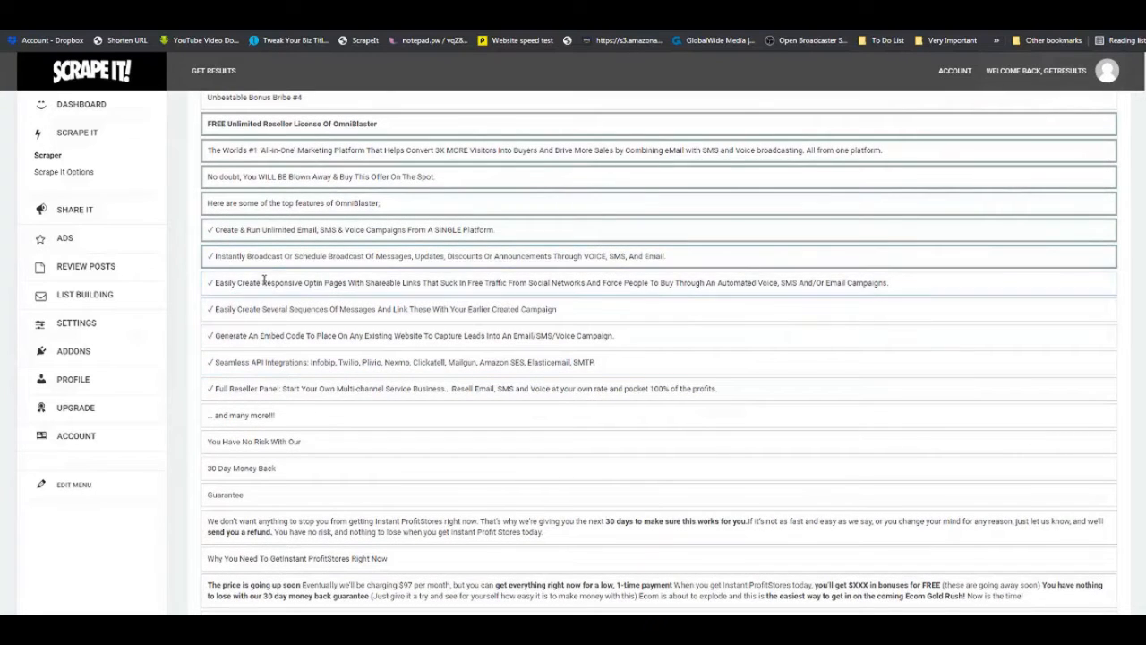
{"action": "left_click", "coordinate": [266, 309]}
{"action": "left_click", "coordinate": [261, 335]}
{"action": "left_click_drag", "start_coordinate": [250, 361], "coordinate": [259, 362]}
{"action": "left_click", "coordinate": [253, 389]}
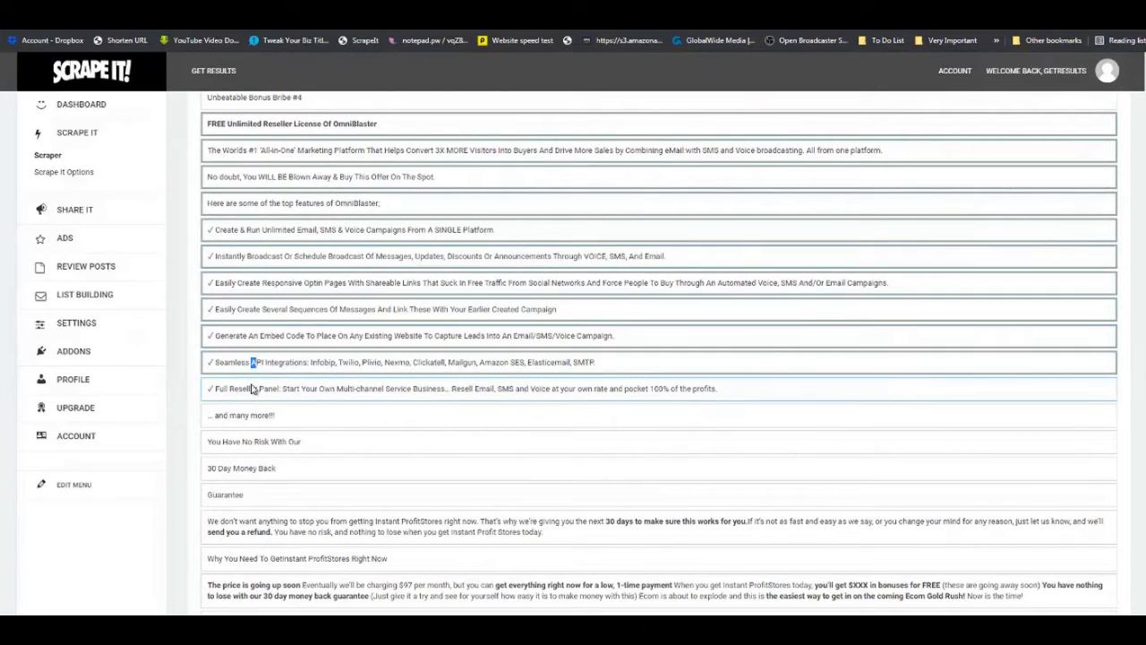
- Leave the Bonuses selection and switch to the Review - FAQ section
{"action": "scroll", "coordinate": [253, 388], "scroll_direction": "down", "scroll_amount": 5}
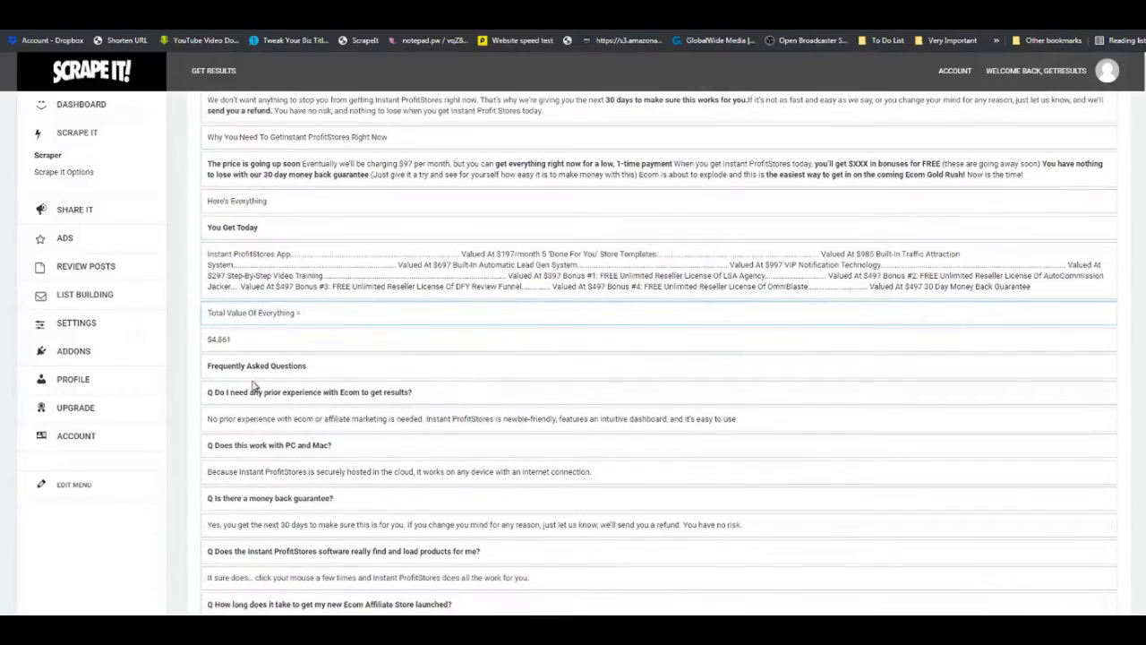
{"action": "scroll", "coordinate": [254, 385], "scroll_direction": "up", "scroll_amount": 3}
{"action": "scroll", "coordinate": [254, 383], "scroll_direction": "up", "scroll_amount": 1}
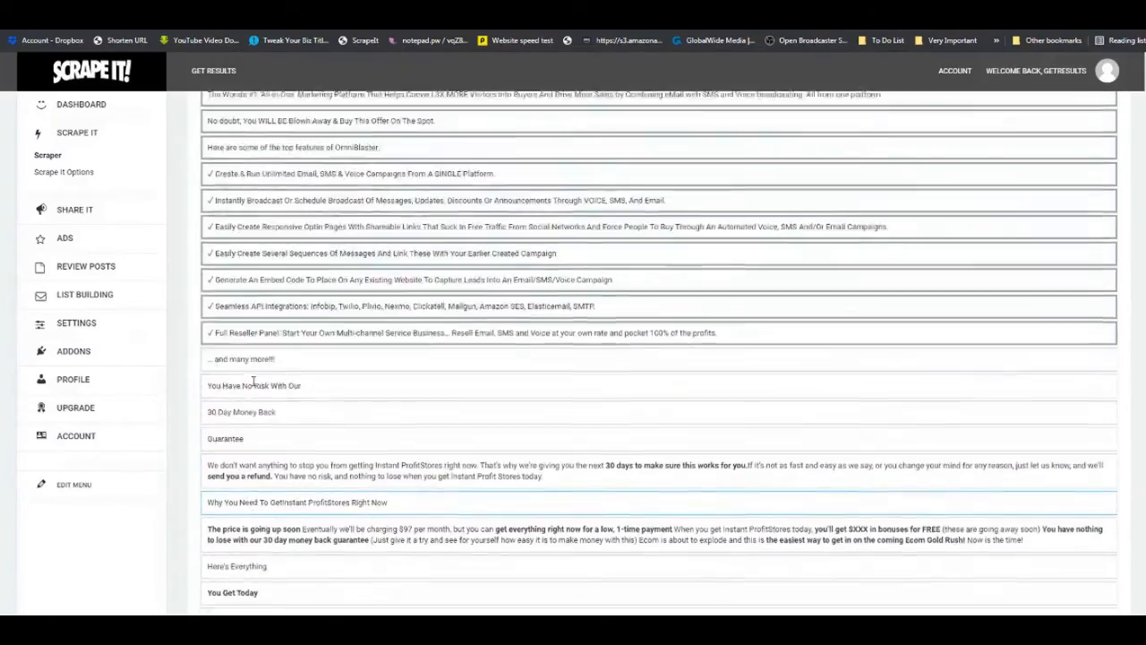
{"action": "scroll", "coordinate": [253, 382], "scroll_direction": "up", "scroll_amount": 9}
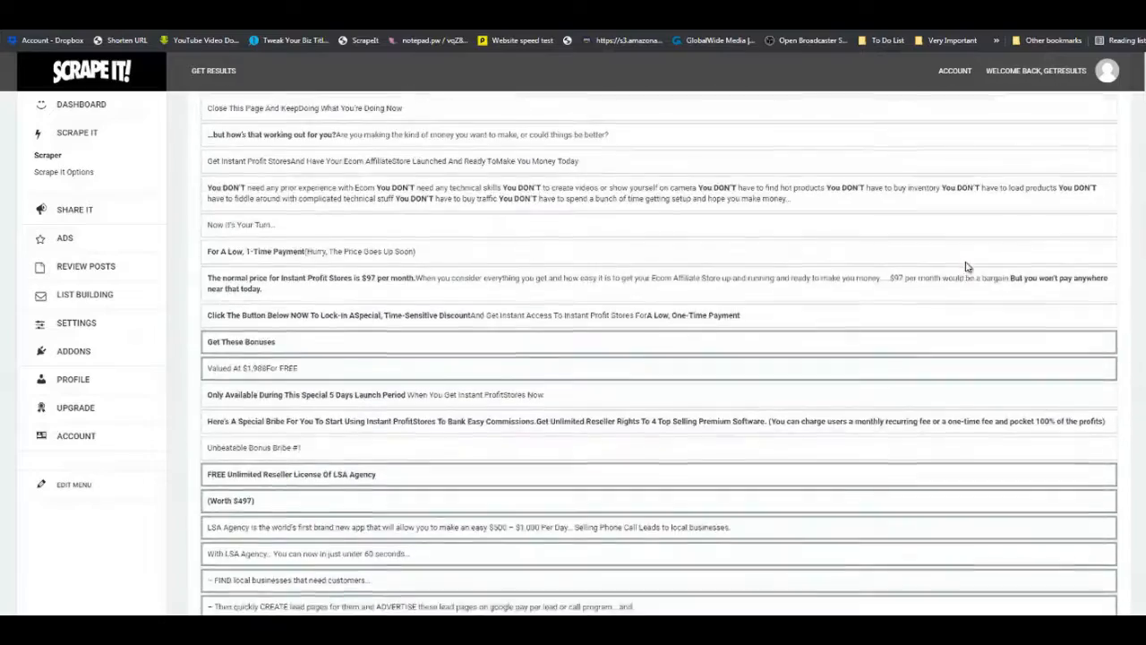
{"action": "scroll", "coordinate": [967, 266], "scroll_direction": "up", "scroll_amount": 1}
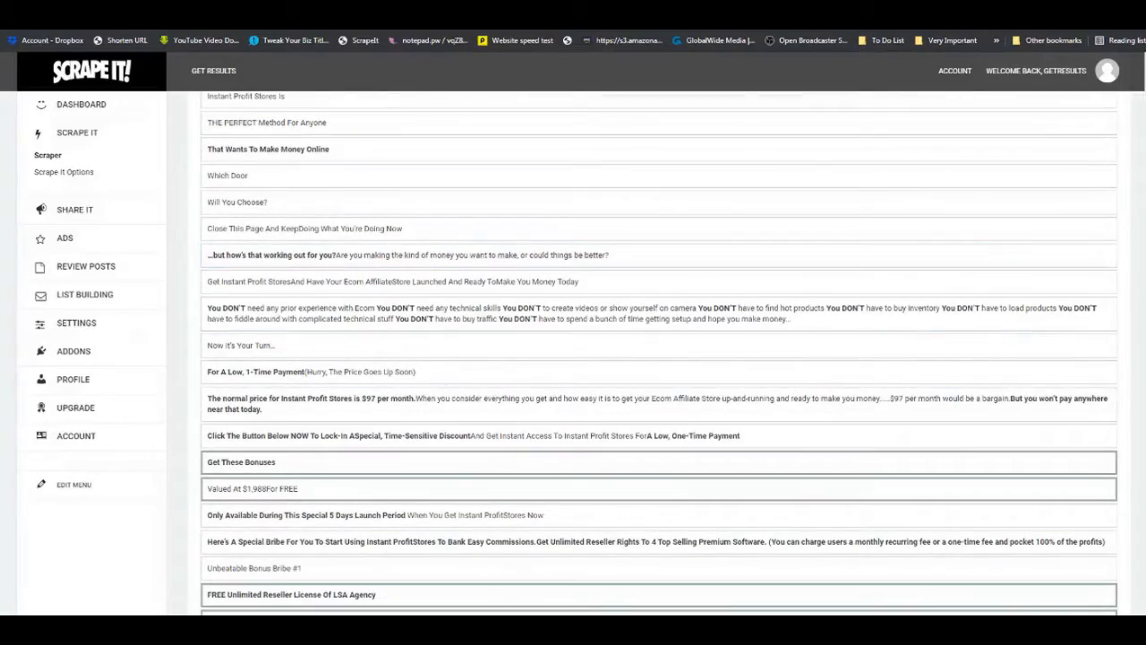
{"action": "scroll", "coordinate": [659, 353], "scroll_direction": "up", "scroll_amount": 15}
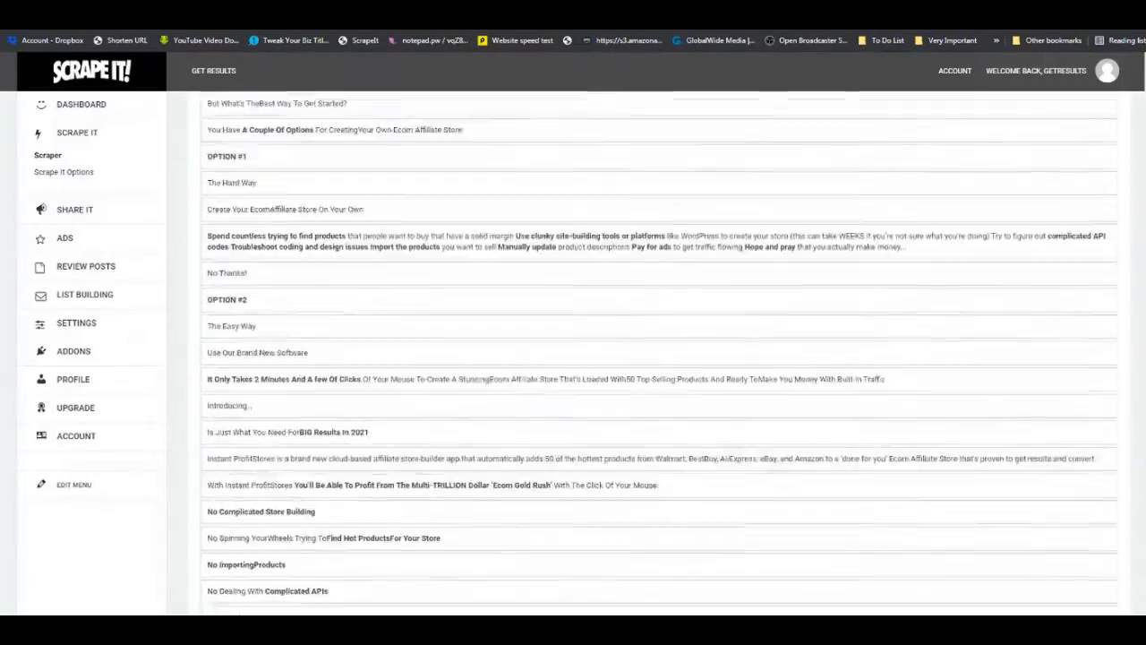
{"action": "scroll", "coordinate": [659, 355], "scroll_direction": "up", "scroll_amount": 12}
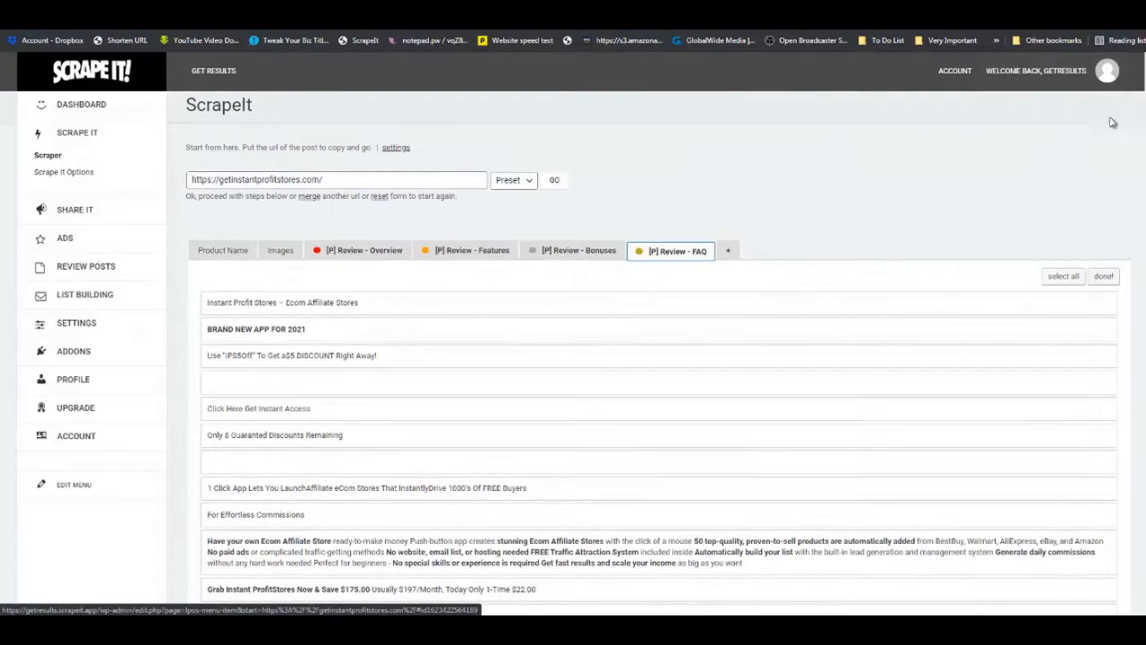
- In the FAQ section, select the "Frequently Asked Questions" heading and the prior experience and PC and Mac questions with their answers
{"action": "scroll", "coordinate": [1136, 511], "scroll_direction": "down", "scroll_amount": 20}
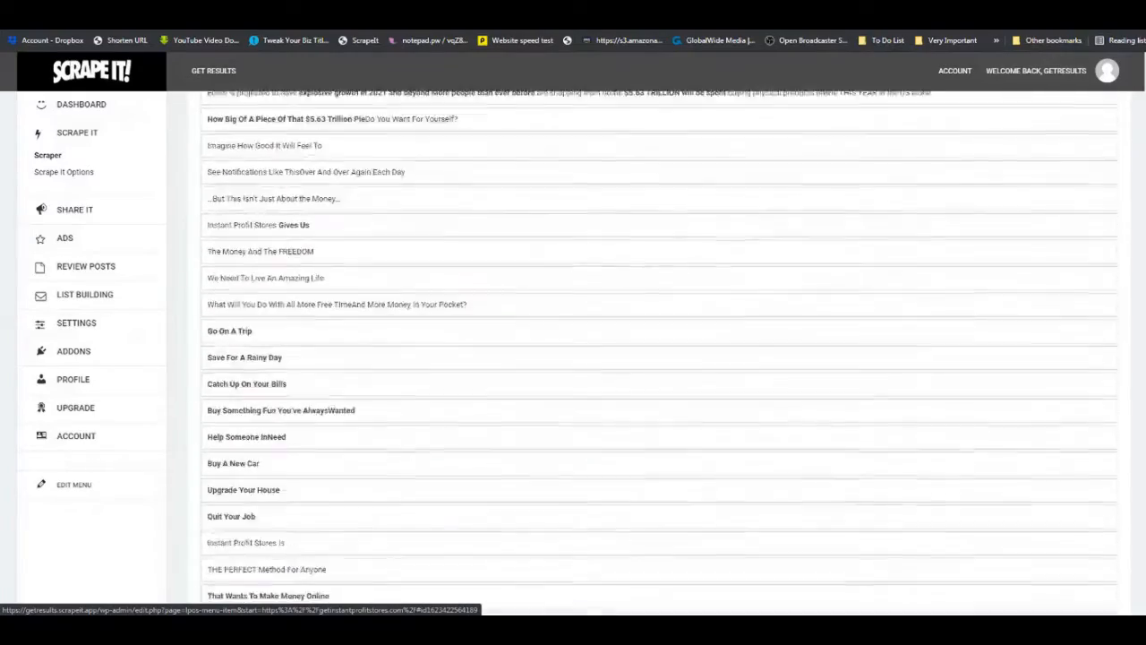
{"action": "scroll", "coordinate": [1134, 537], "scroll_direction": "down", "scroll_amount": 15}
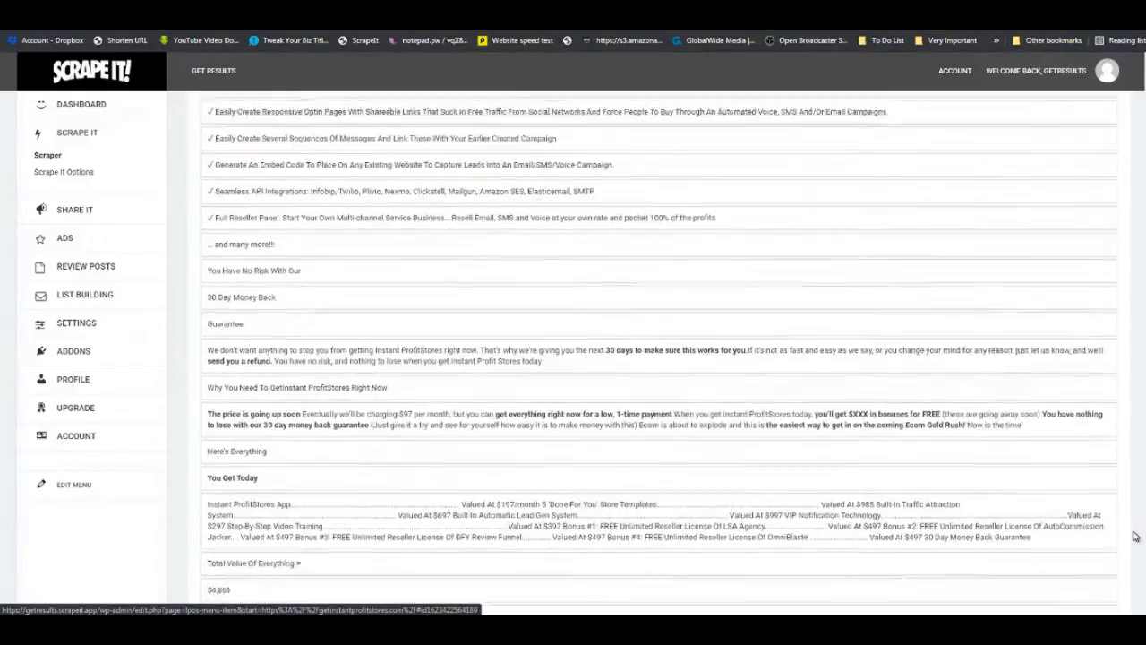
{"action": "scroll", "coordinate": [1136, 567], "scroll_direction": "down", "scroll_amount": 1}
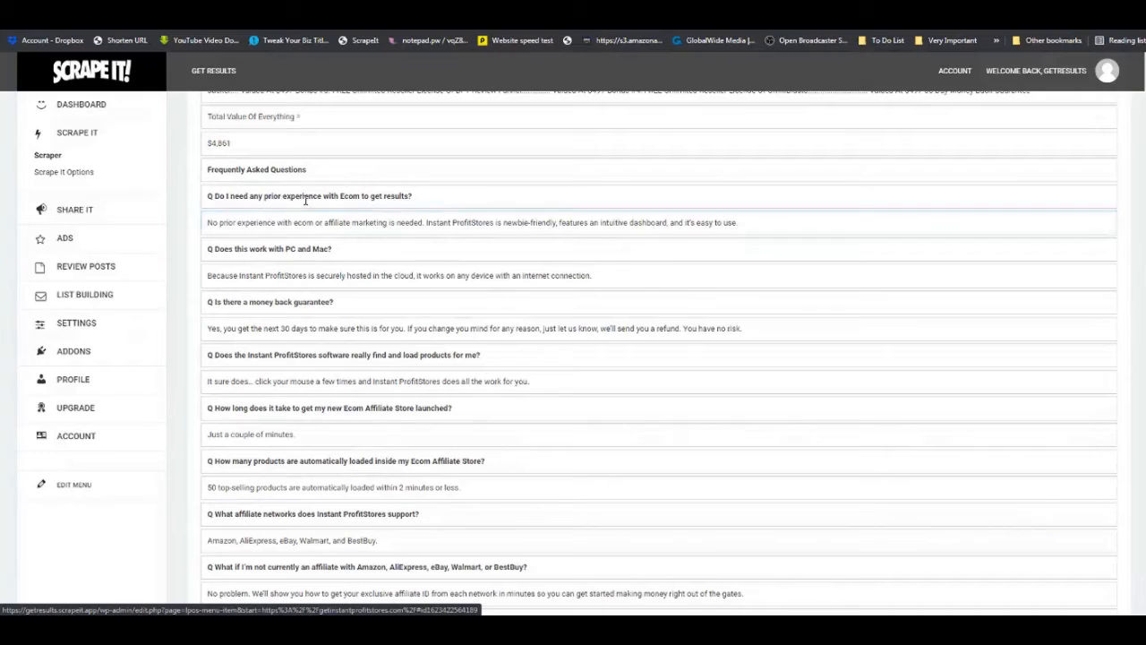
{"action": "left_click", "coordinate": [287, 168]}
{"action": "left_click", "coordinate": [285, 195]}
{"action": "left_click", "coordinate": [281, 224]}
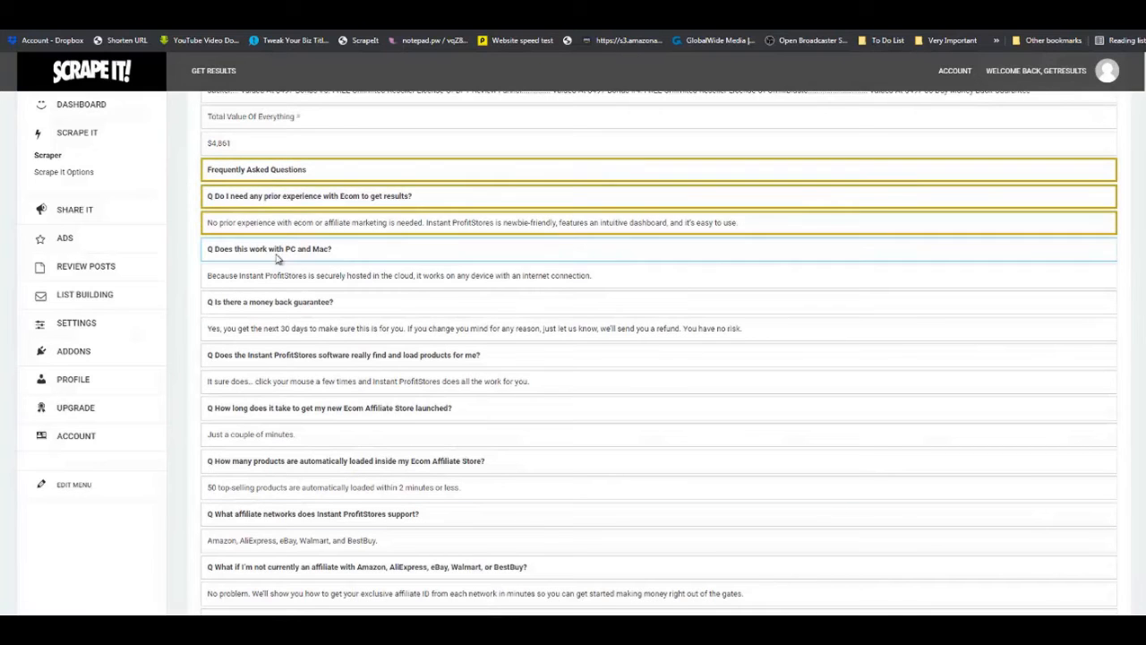
{"action": "left_click", "coordinate": [279, 253]}
{"action": "left_click", "coordinate": [275, 276]}
- Add the money back guarantee, product finding and loading, and store launch time questions with their answers to the FAQ selection
{"action": "left_click", "coordinate": [309, 302]}
{"action": "scroll", "coordinate": [309, 295], "scroll_direction": "down", "scroll_amount": 2}
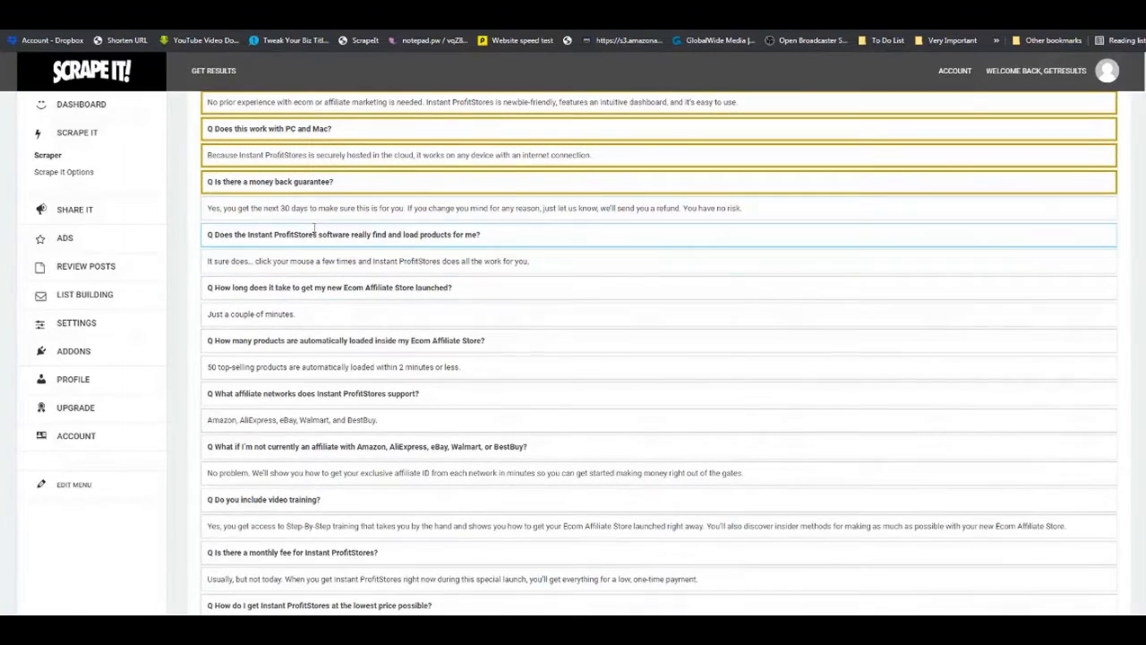
{"action": "left_click", "coordinate": [314, 210]}
{"action": "left_click", "coordinate": [311, 234]}
{"action": "left_click", "coordinate": [305, 261]}
{"action": "left_click", "coordinate": [295, 288]}
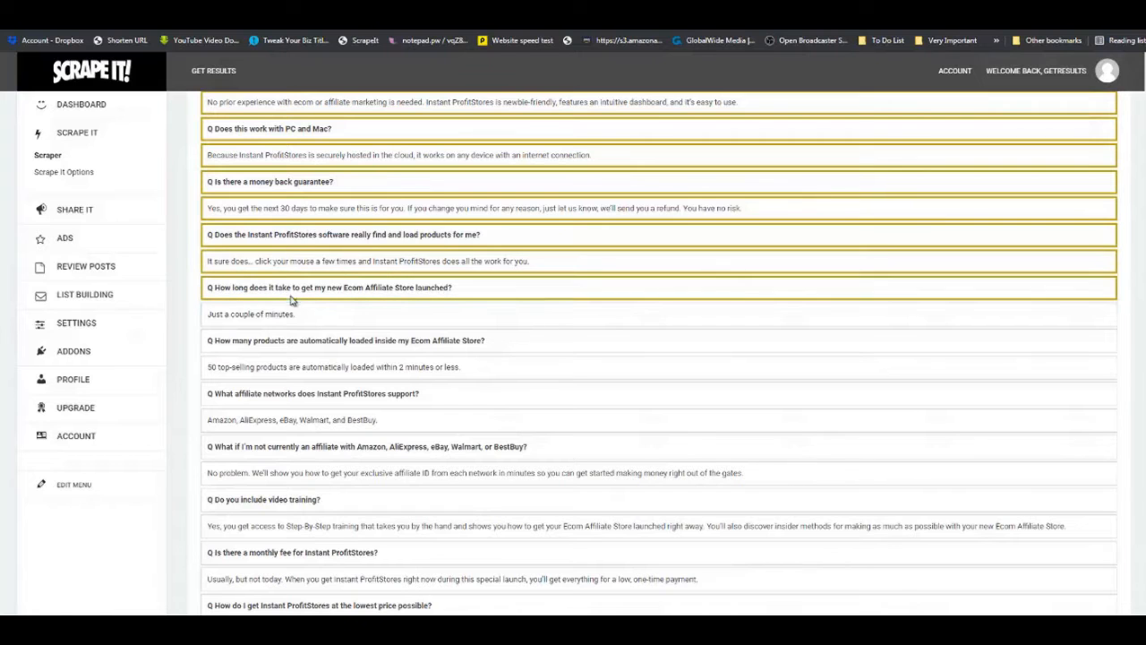
{"action": "left_click", "coordinate": [289, 314]}
- Add the questions on number of products, supported affiliate networks and not being an affiliate, with their answers, to the FAQ selection
{"action": "left_click", "coordinate": [283, 340]}
{"action": "scroll", "coordinate": [286, 340], "scroll_direction": "down", "scroll_amount": 2}
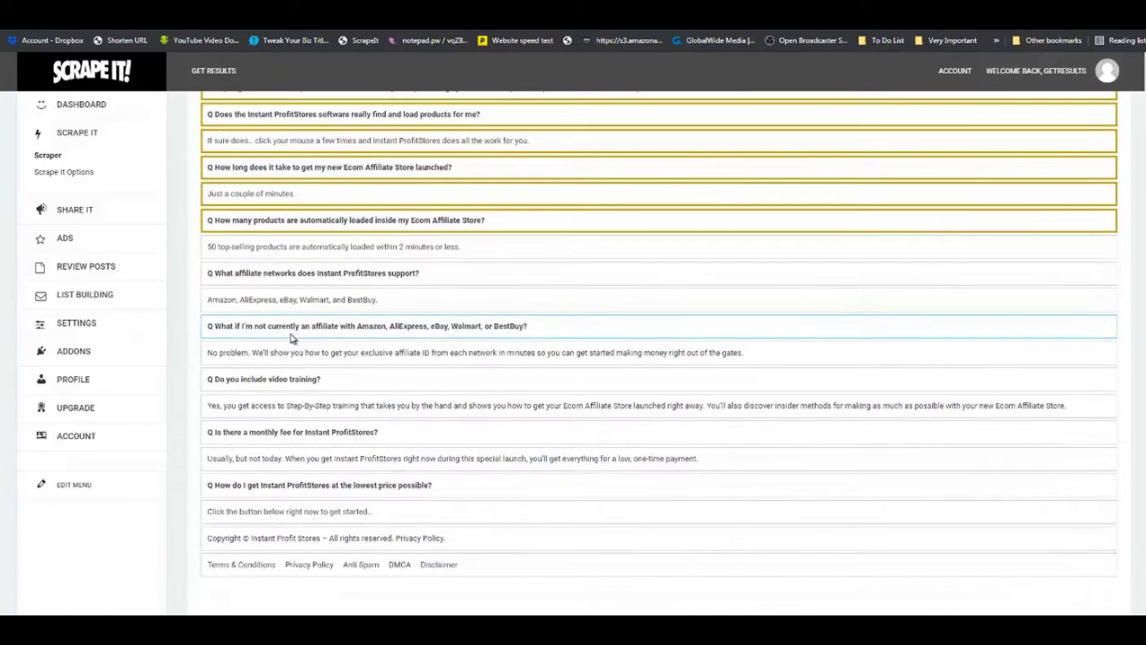
{"action": "left_click", "coordinate": [284, 248]}
{"action": "left_click", "coordinate": [281, 272]}
{"action": "left_click", "coordinate": [273, 299]}
{"action": "left_click", "coordinate": [267, 327]}
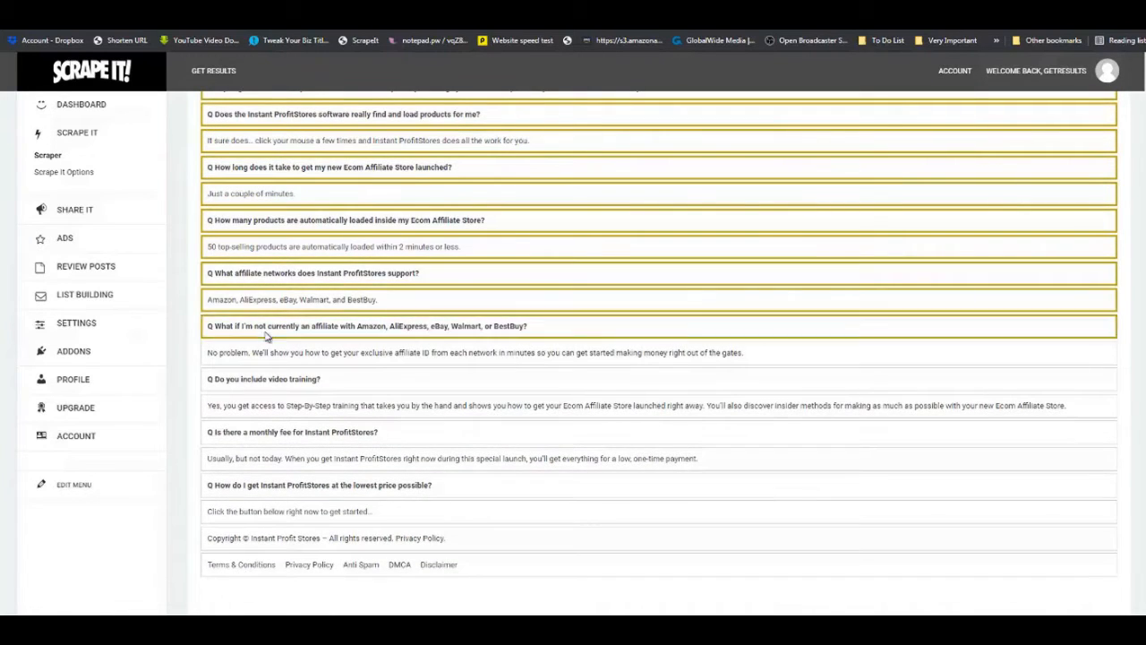
{"action": "left_click", "coordinate": [266, 352]}
- Add the video training, monthly fee and lowest price questions with their answers to the FAQ selection and mark the selection as done
{"action": "left_click", "coordinate": [263, 379]}
{"action": "left_click", "coordinate": [260, 408]}
{"action": "left_click", "coordinate": [262, 434]}
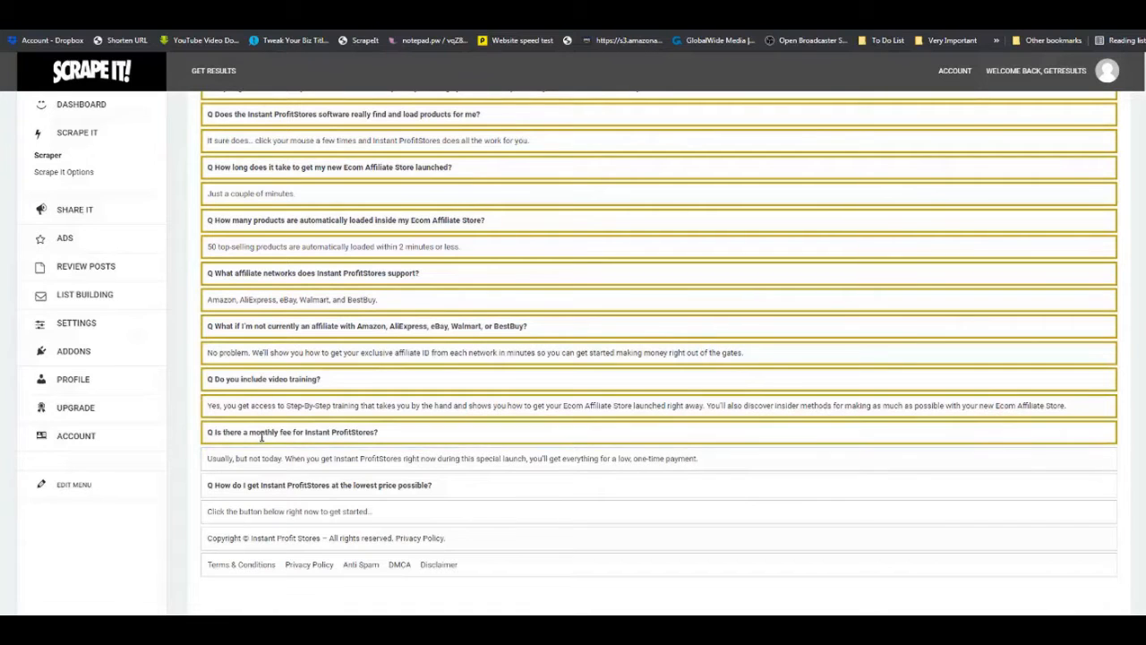
{"action": "left_click", "coordinate": [264, 462]}
{"action": "left_click", "coordinate": [269, 486]}
{"action": "left_click", "coordinate": [271, 510]}
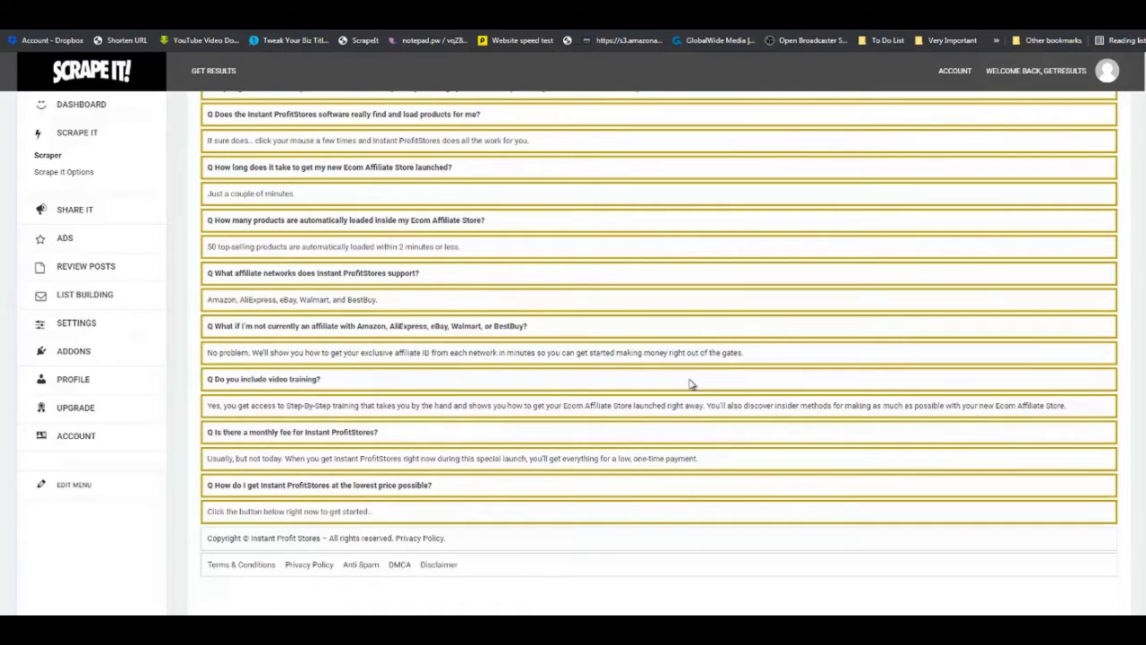
{"action": "scroll", "coordinate": [659, 359], "scroll_direction": "up", "scroll_amount": 15}
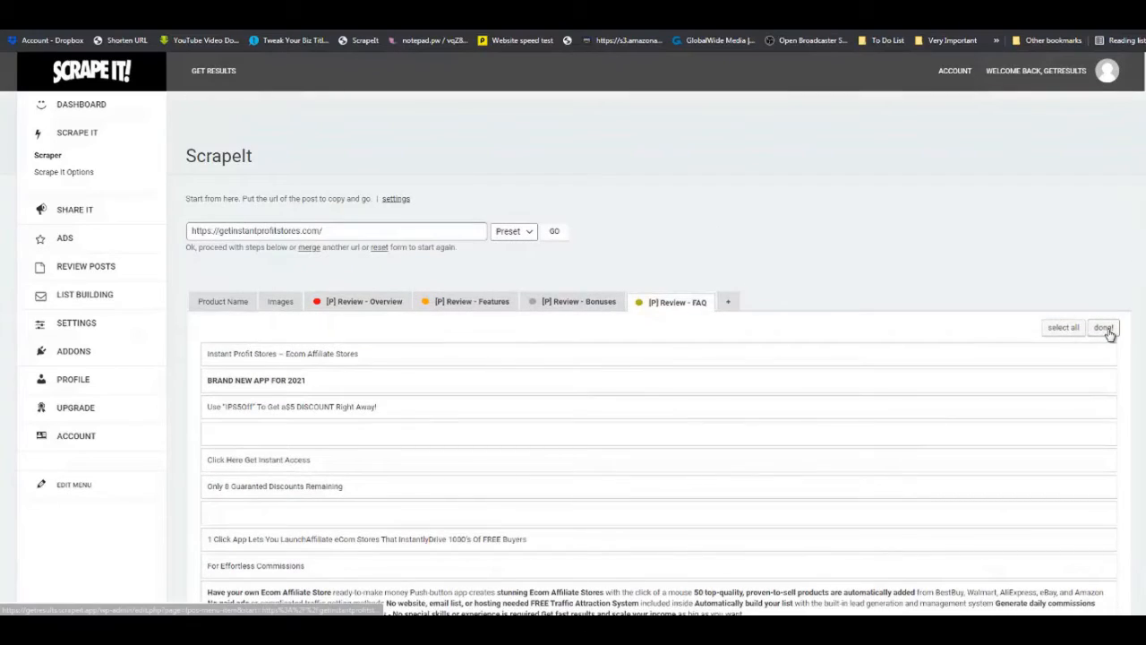
{"action": "left_click", "coordinate": [1104, 329]}
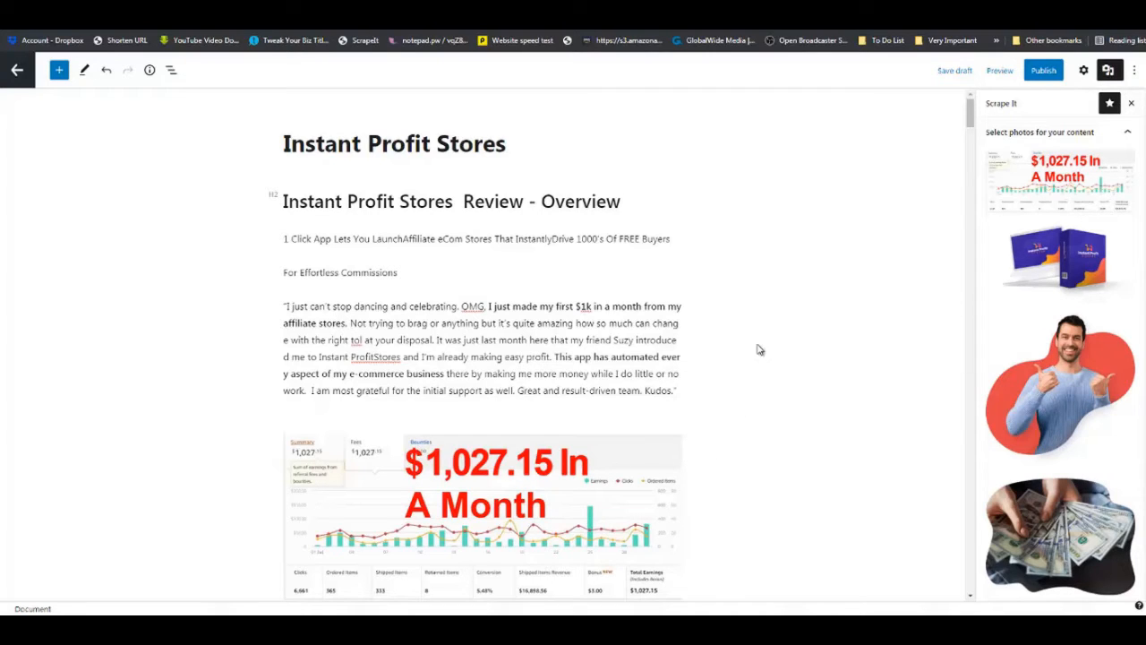
- Replace the "$1,027.15 In A Month" chart image below the first testimonial with the Instant Profit Stores product box image
{"action": "scroll", "coordinate": [742, 404], "scroll_direction": "down", "scroll_amount": 3}
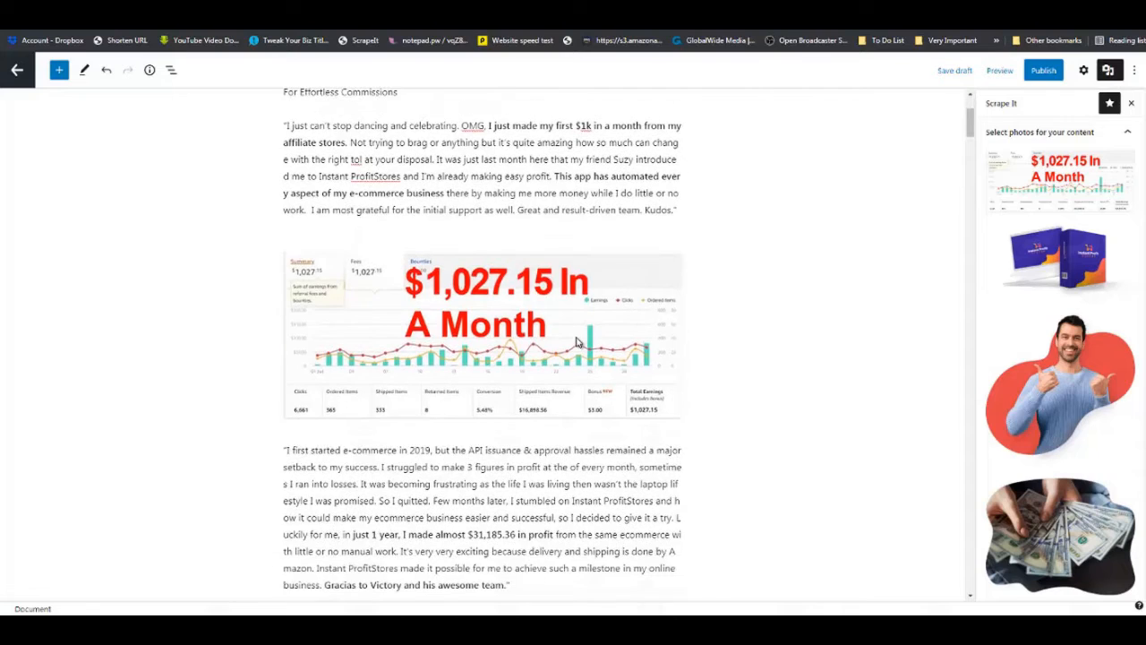
{"action": "left_click", "coordinate": [577, 343]}
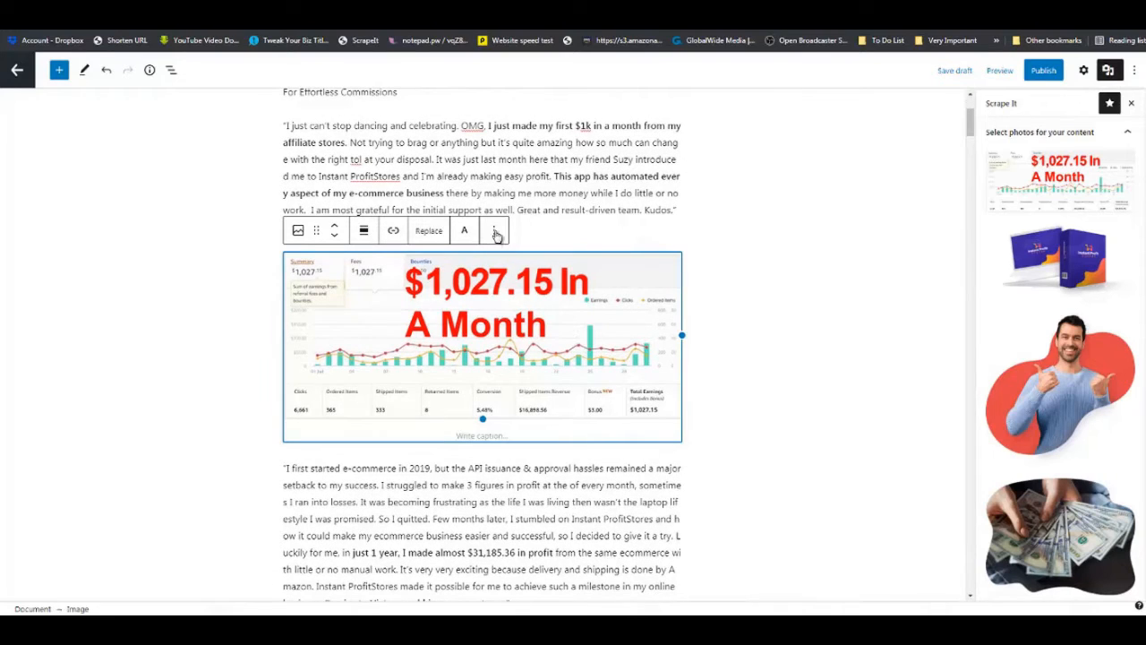
{"action": "left_click", "coordinate": [496, 232]}
{"action": "left_click", "coordinate": [532, 586]}
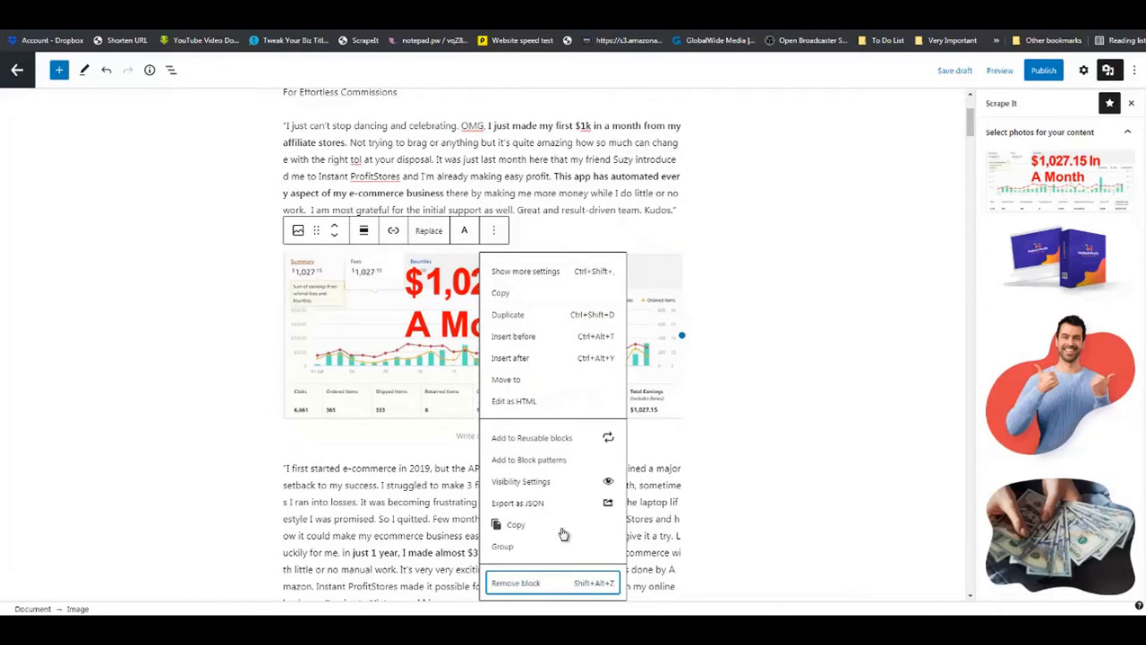
{"action": "key", "text": "Return"}
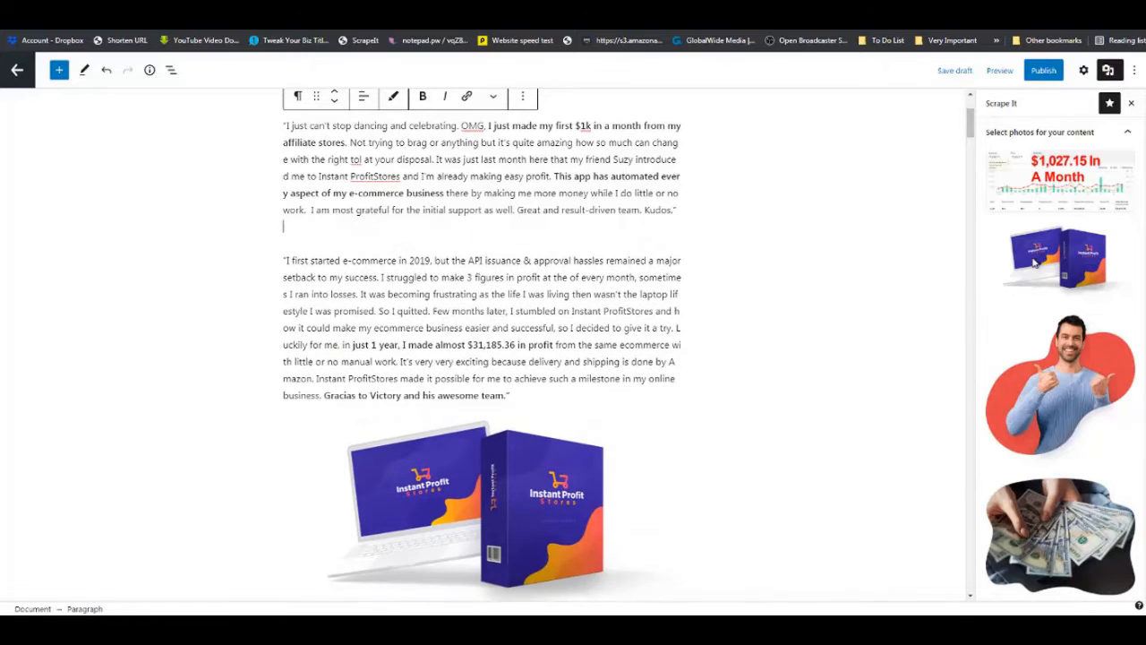
{"action": "left_click_drag", "start_coordinate": [1034, 261], "coordinate": [571, 246]}
- Delete the duplicate product box image below the second testimonial
{"action": "scroll", "coordinate": [684, 386], "scroll_direction": "down", "scroll_amount": 6}
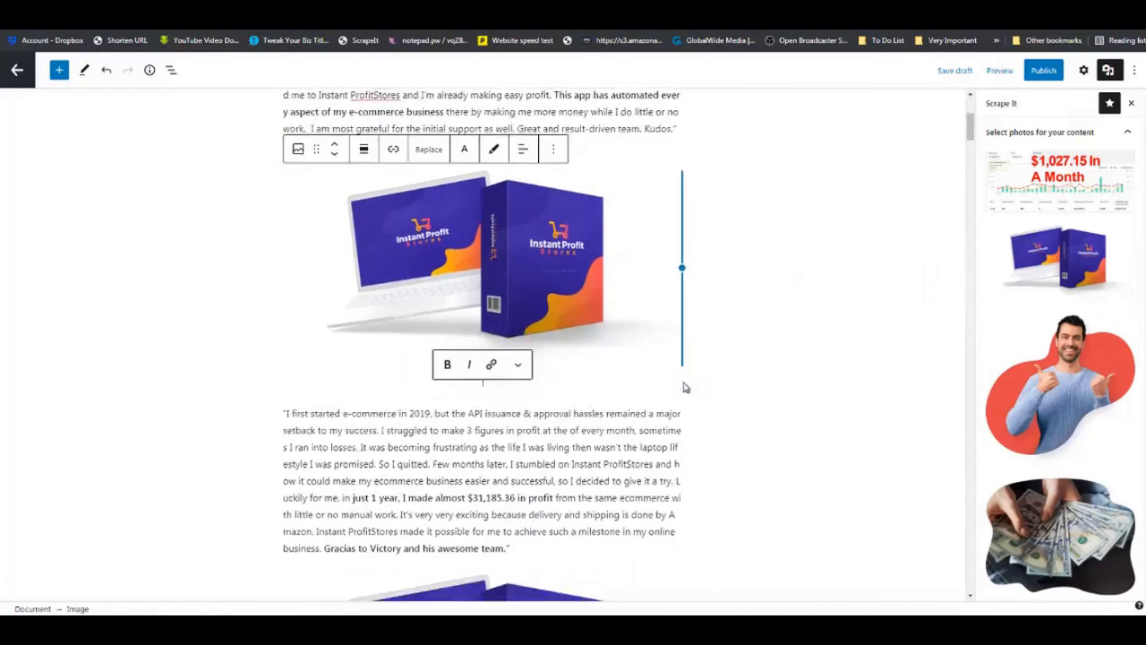
{"action": "left_click", "coordinate": [533, 366]}
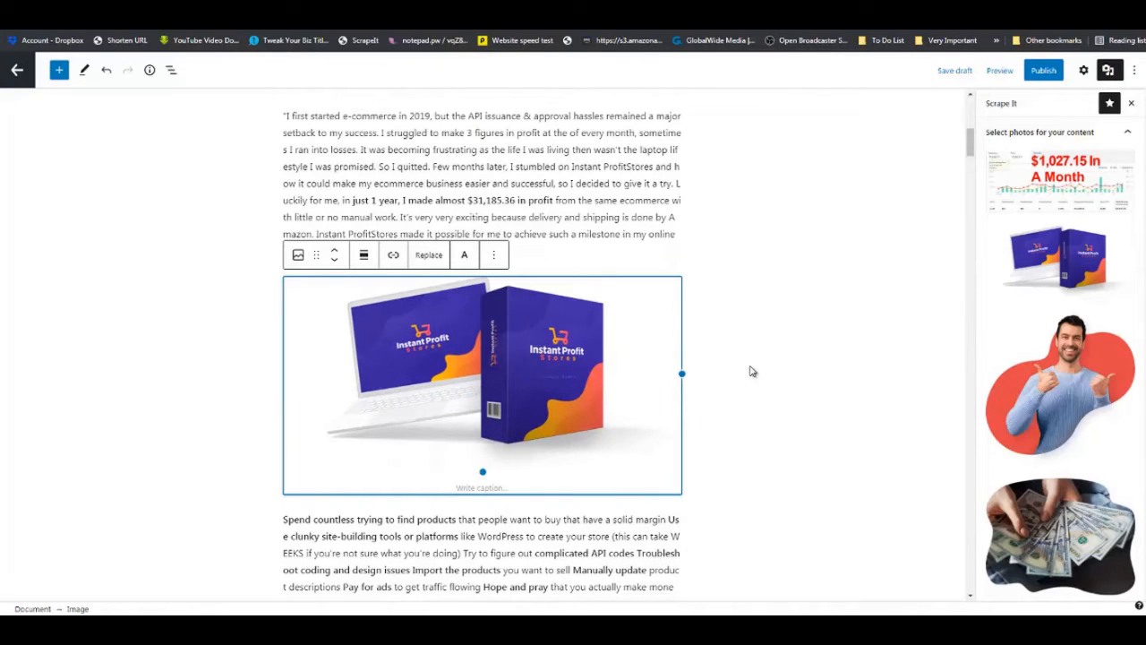
{"action": "key", "text": "Delete"}
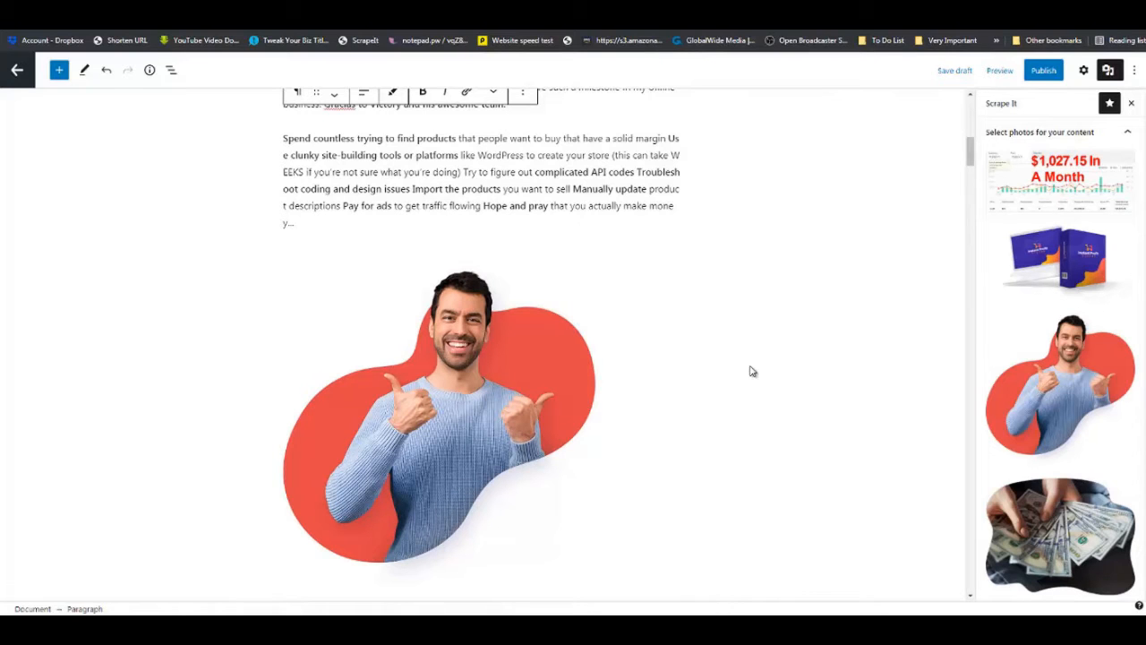
{"action": "scroll", "coordinate": [752, 372], "scroll_direction": "up", "scroll_amount": 5}
{"action": "scroll", "coordinate": [752, 371], "scroll_direction": "down", "scroll_amount": 3}
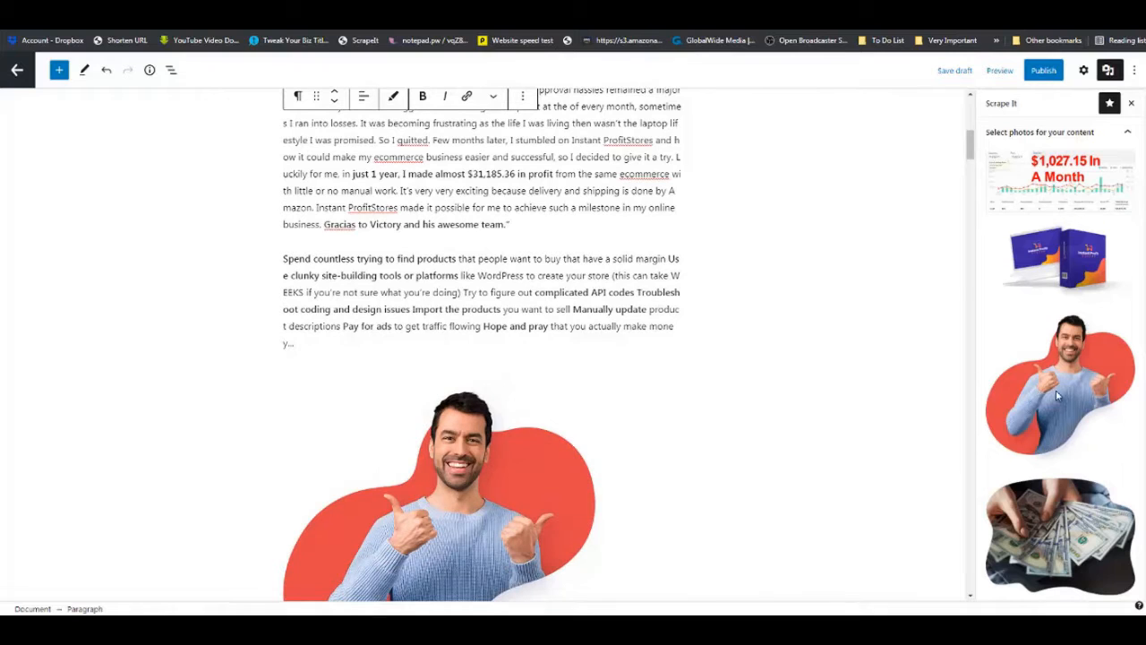
{"action": "scroll", "coordinate": [1053, 380], "scroll_direction": "down", "scroll_amount": 3}
{"action": "scroll", "coordinate": [806, 376], "scroll_direction": "down", "scroll_amount": 5}
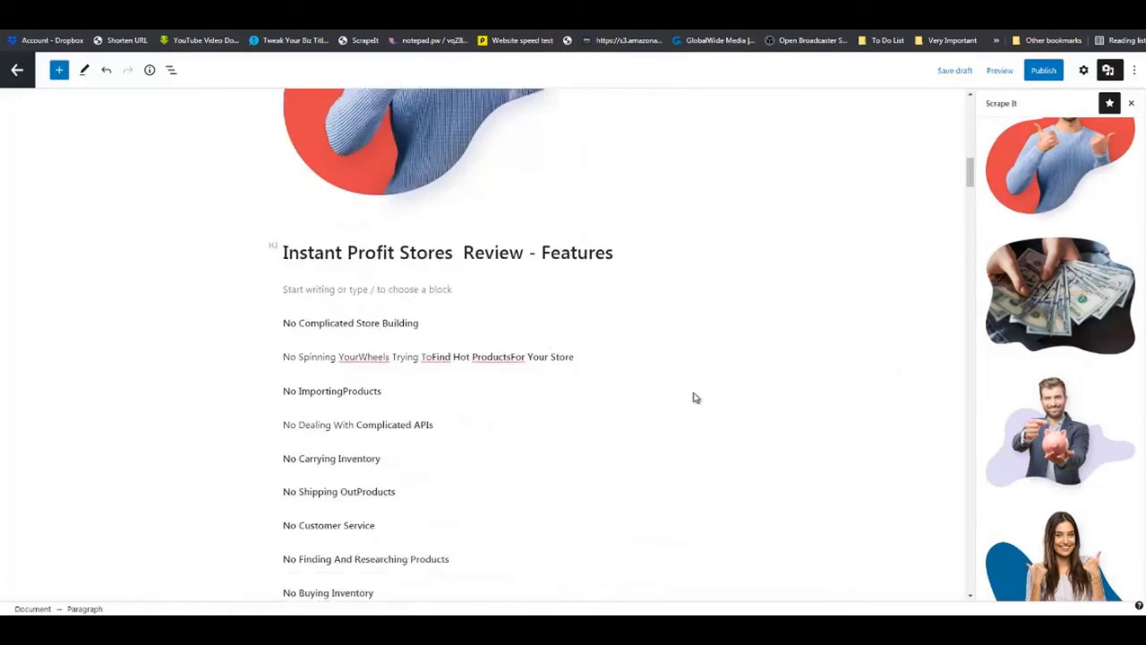
- Switch to the published CourseFunnels review page and examine its section order, table of contents, introduction and product overview
{"action": "scroll", "coordinate": [695, 397], "scroll_direction": "up", "scroll_amount": 3}
{"action": "scroll", "coordinate": [695, 397], "scroll_direction": "up", "scroll_amount": 5}
{"action": "scroll", "coordinate": [1034, 311], "scroll_direction": "up", "scroll_amount": 3}
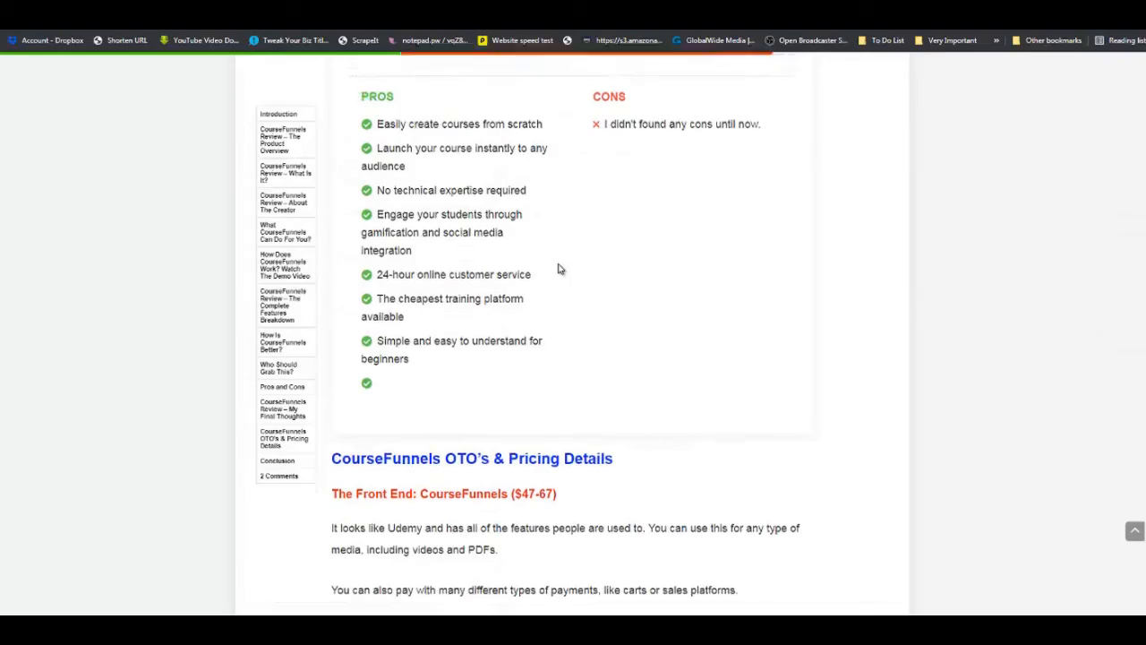
{"action": "scroll", "coordinate": [558, 266], "scroll_direction": "down", "scroll_amount": 10}
{"action": "scroll", "coordinate": [994, 228], "scroll_direction": "up", "scroll_amount": 2}
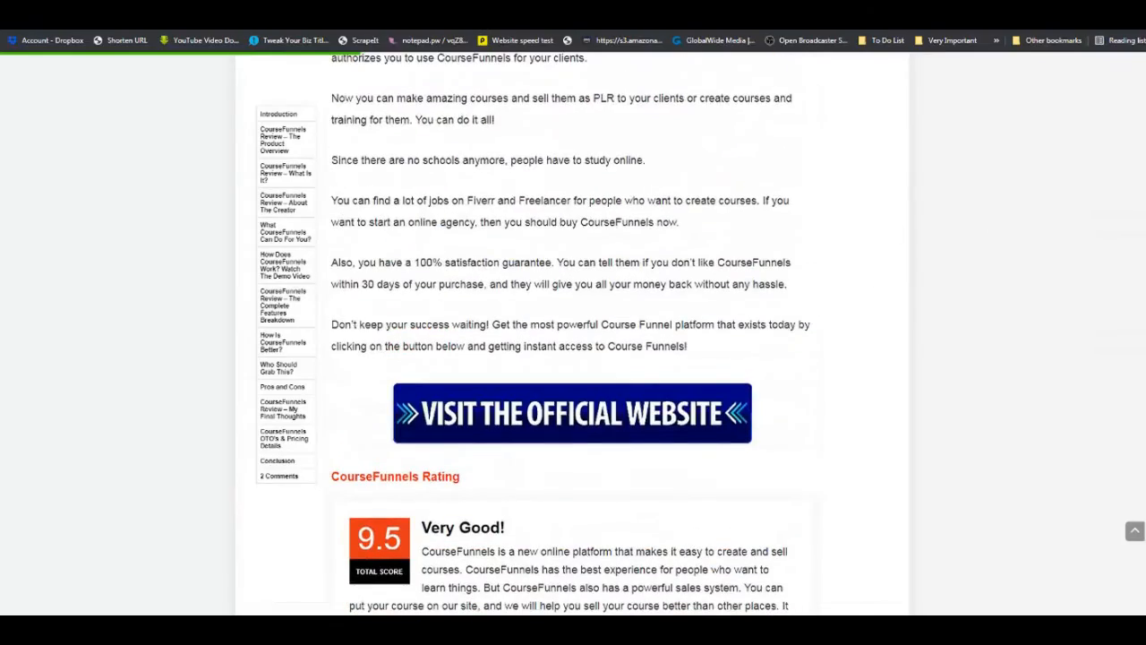
{"action": "scroll", "coordinate": [572, 333], "scroll_direction": "up", "scroll_amount": 15}
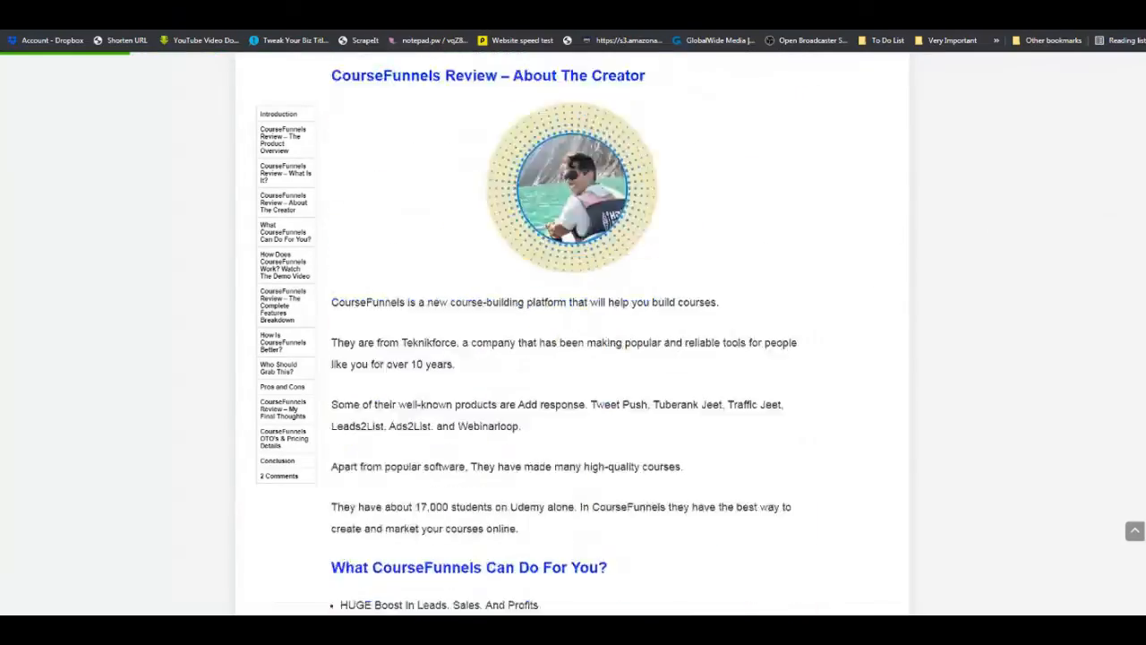
{"action": "scroll", "coordinate": [572, 333], "scroll_direction": "up", "scroll_amount": 10}
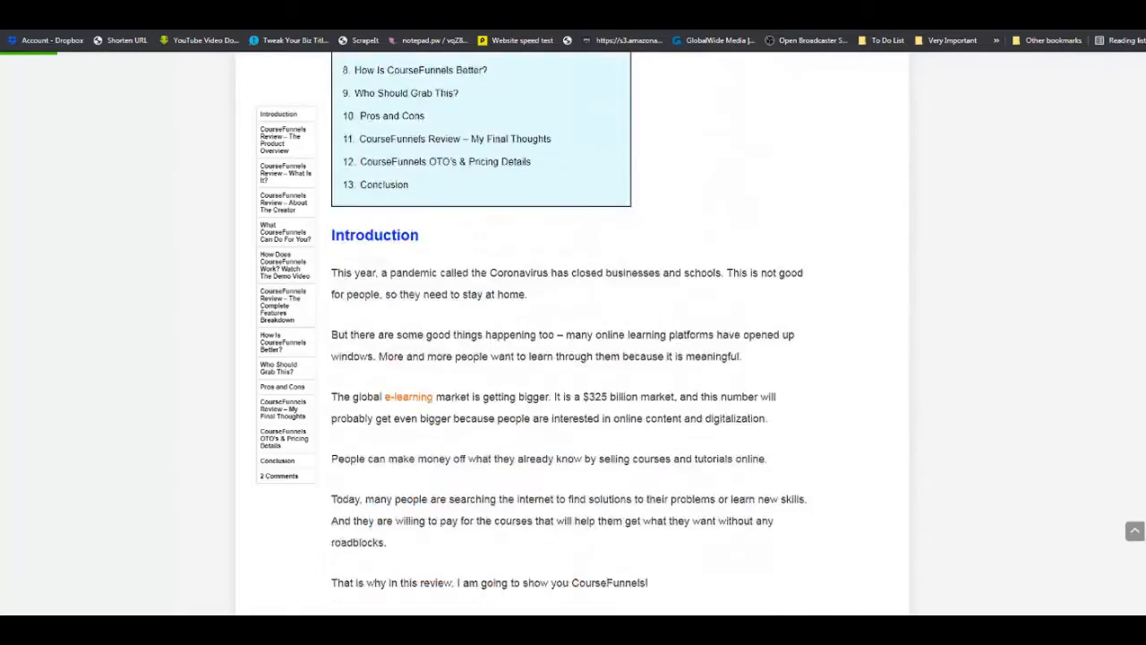
{"action": "scroll", "coordinate": [572, 333], "scroll_direction": "down", "scroll_amount": 6}
{"action": "left_click", "coordinate": [287, 113]}
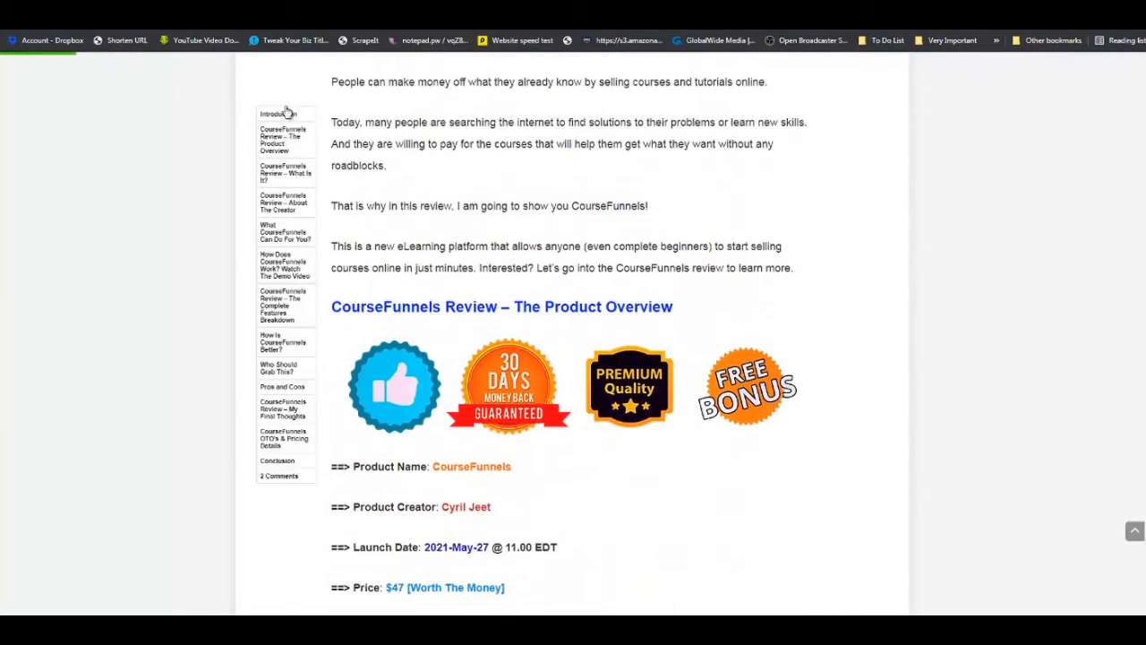
{"action": "scroll", "coordinate": [548, 268], "scroll_direction": "up", "scroll_amount": 6}
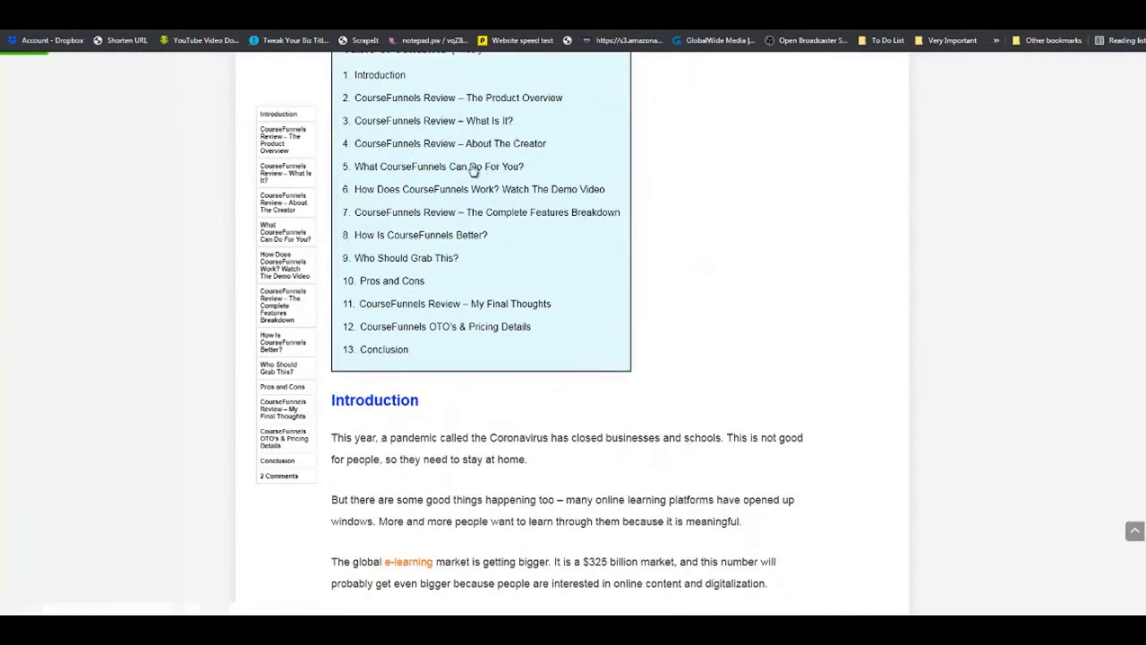
- Return to the post editor and insert the ScrapeIt "Table of product" template directly below the "Instant Profit Stores Review - Overview" heading
{"action": "left_click", "coordinate": [400, 16]}
{"action": "scroll", "coordinate": [63, 151], "scroll_direction": "up", "scroll_amount": 2}
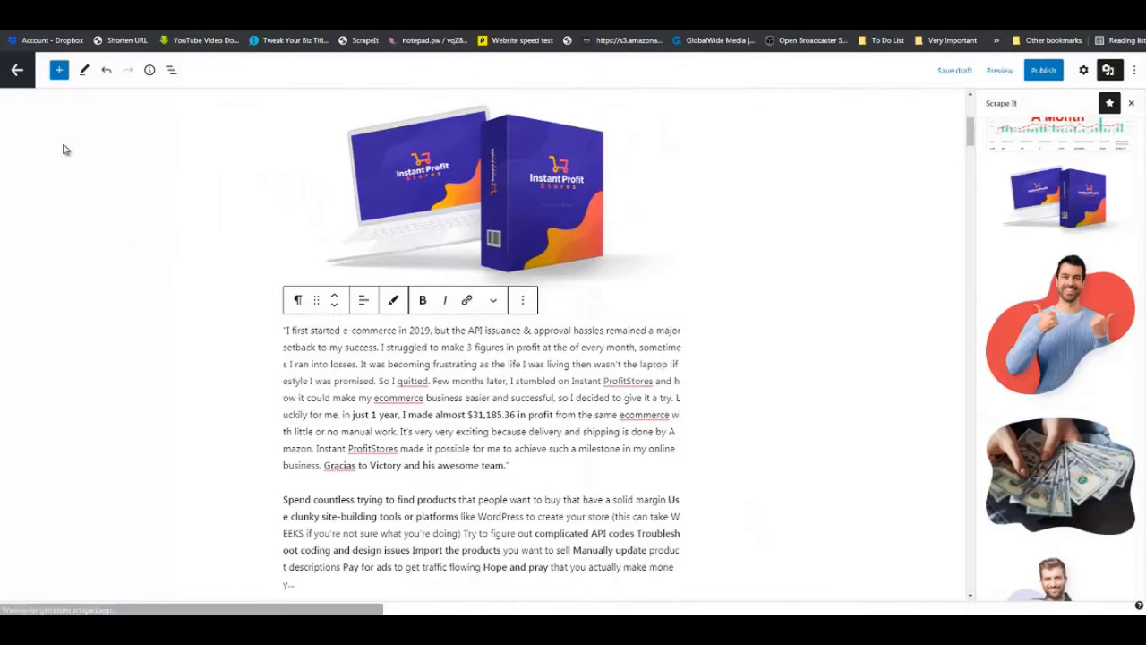
{"action": "left_click", "coordinate": [59, 70]}
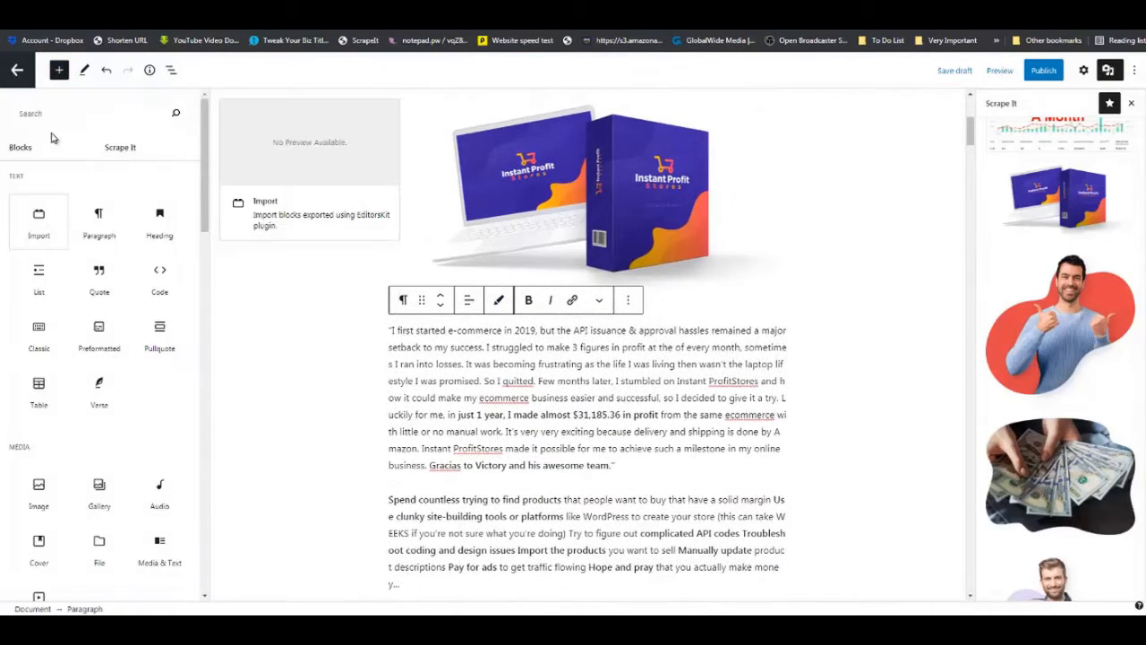
{"action": "left_click", "coordinate": [132, 150]}
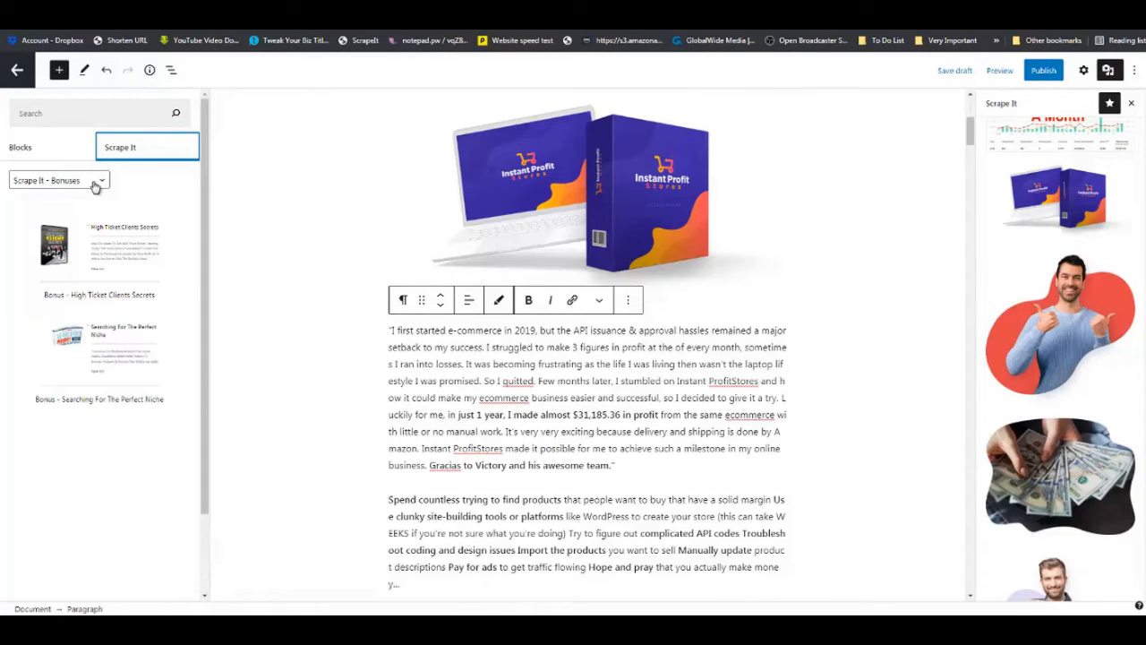
{"action": "left_click", "coordinate": [96, 183]}
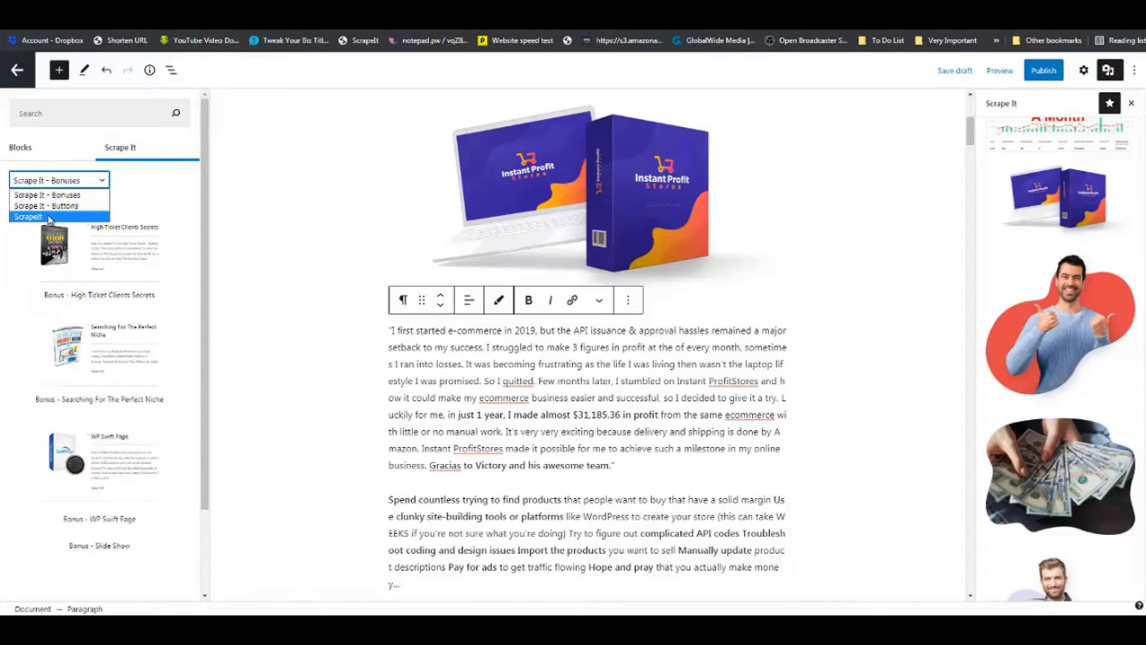
{"action": "left_click", "coordinate": [74, 217]}
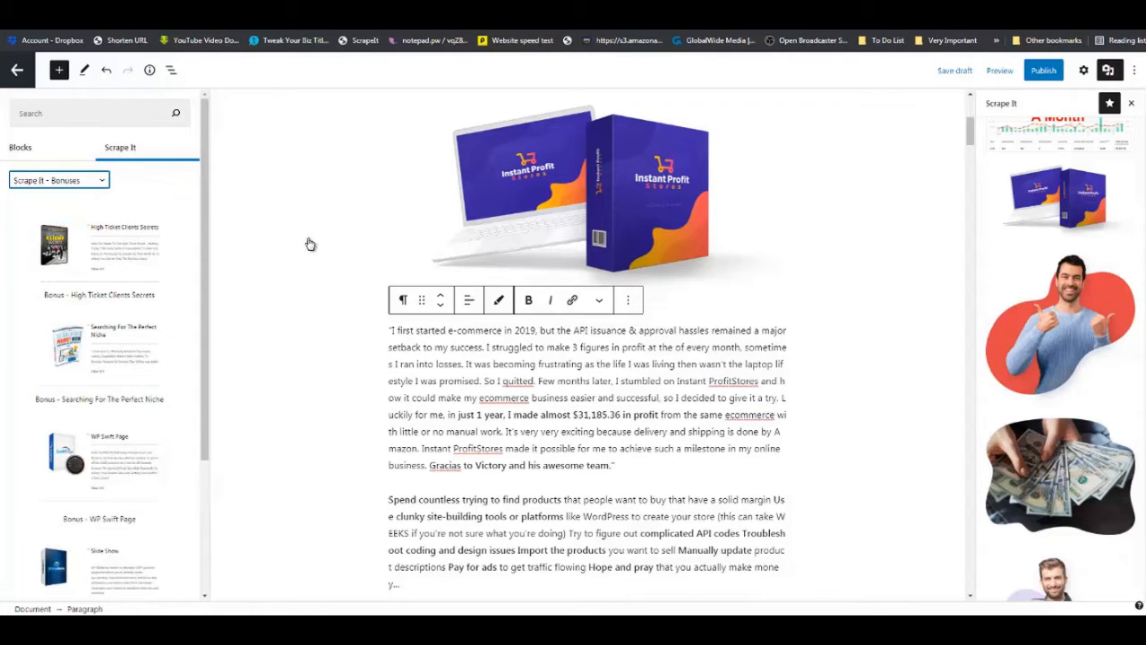
{"action": "scroll", "coordinate": [310, 244], "scroll_direction": "up", "scroll_amount": 5}
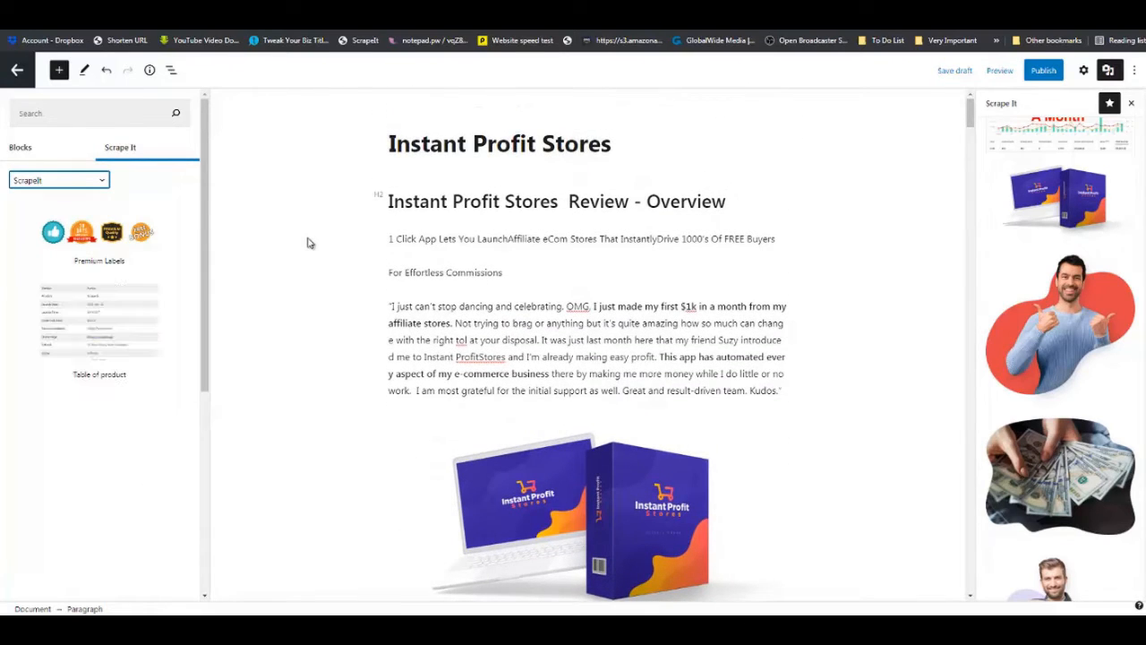
{"action": "left_click_drag", "start_coordinate": [122, 309], "coordinate": [402, 209]}
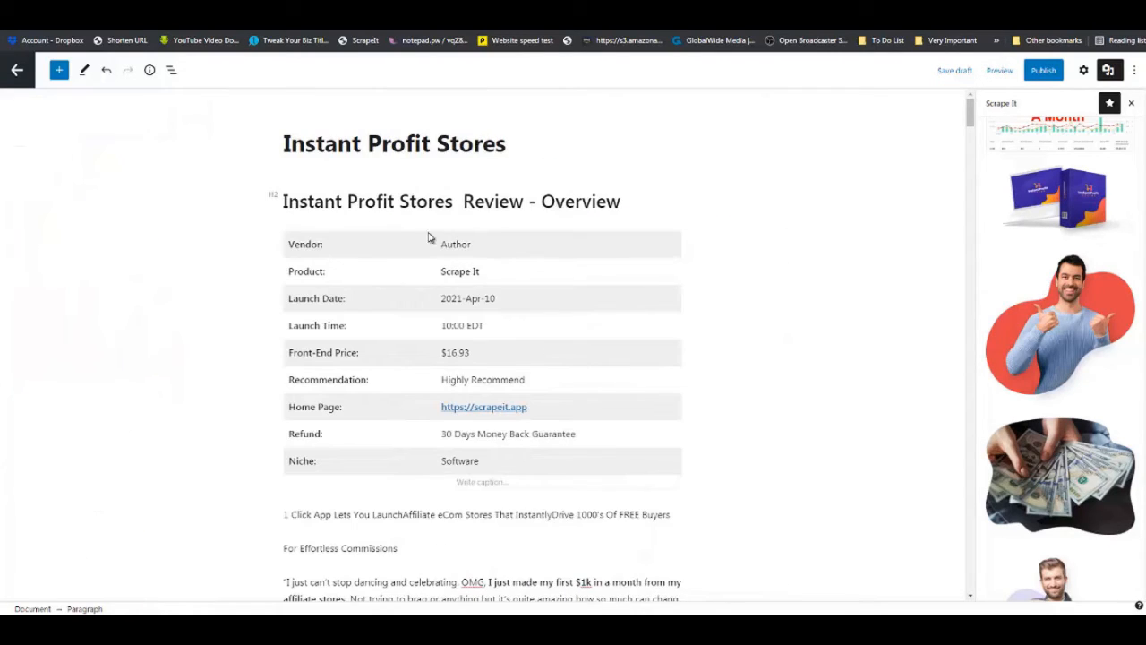
- Enter the vendor's name in the product table and replace the product value with the post title, "Instant Profit Stores"
{"action": "left_click_drag", "start_coordinate": [440, 245], "coordinate": [469, 245]}
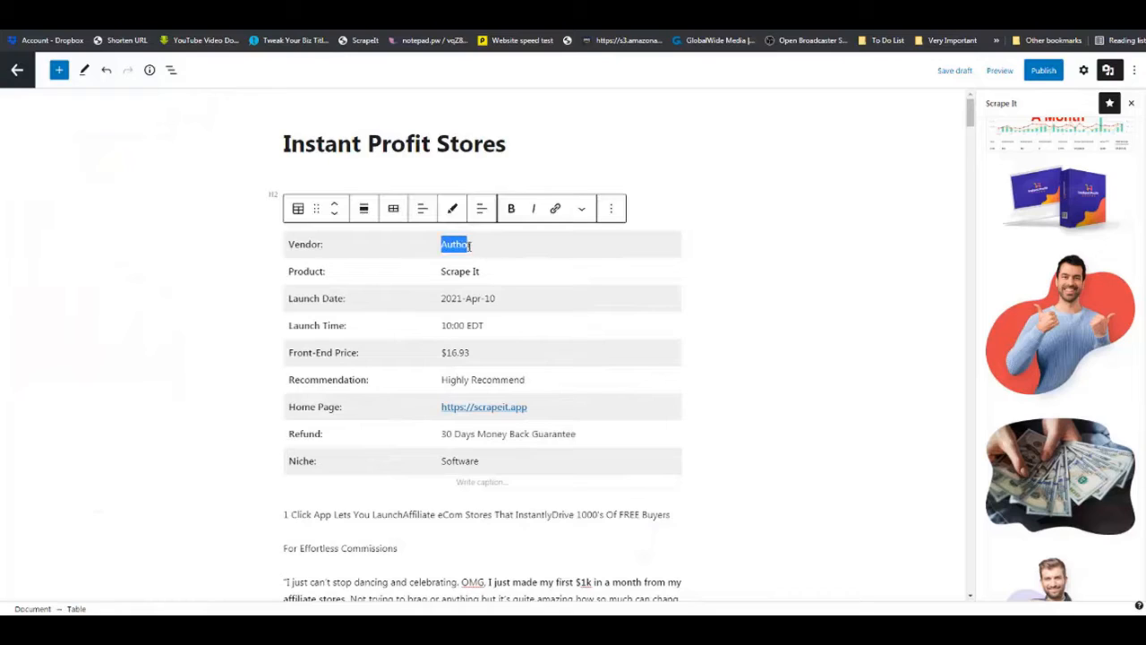
{"action": "type", "text": "Vic"}
{"action": "left_click_drag", "start_coordinate": [512, 146], "coordinate": [280, 143]}
{"action": "right_click", "coordinate": [281, 143]}
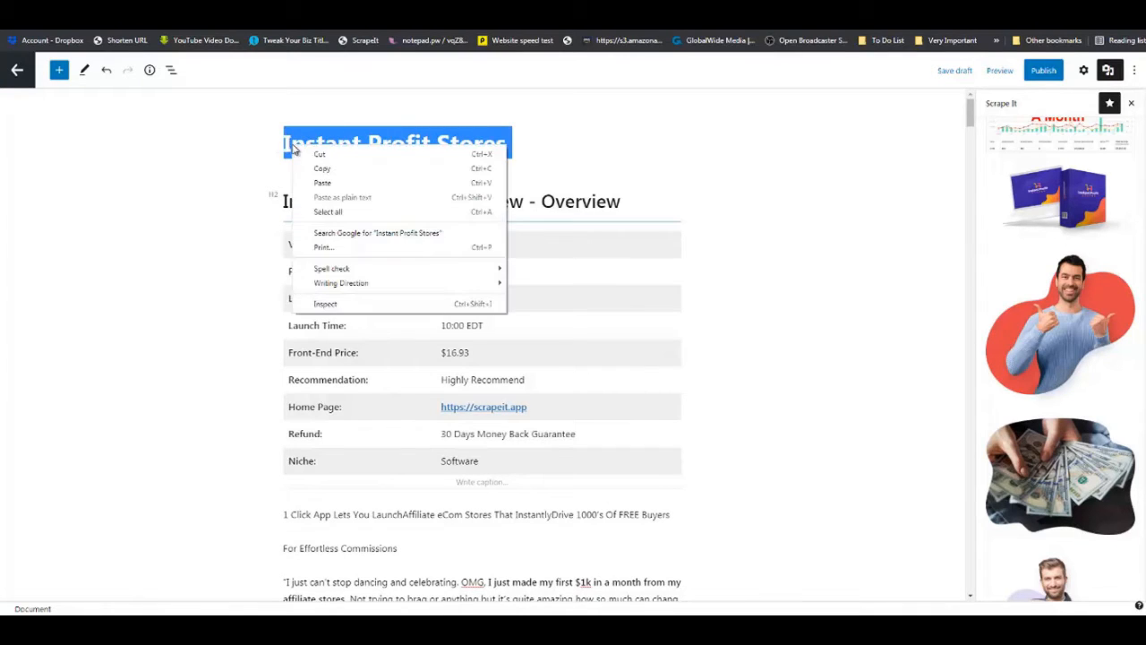
{"action": "left_click", "coordinate": [320, 169]}
{"action": "left_click", "coordinate": [430, 270]}
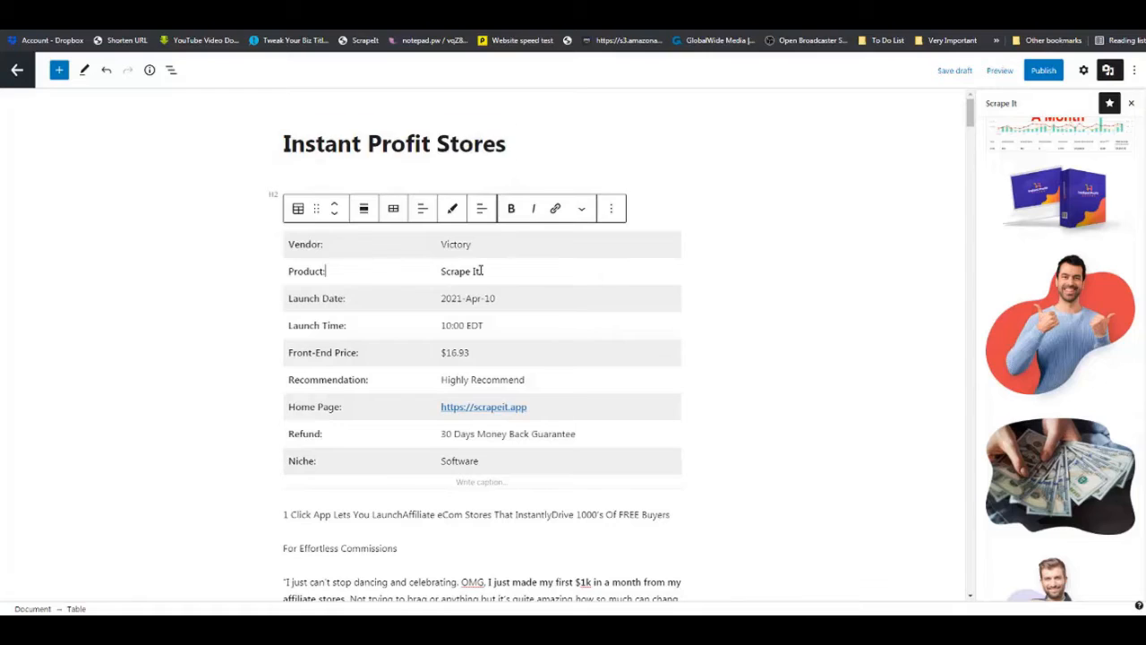
{"action": "left_click_drag", "start_coordinate": [480, 270], "coordinate": [439, 273]}
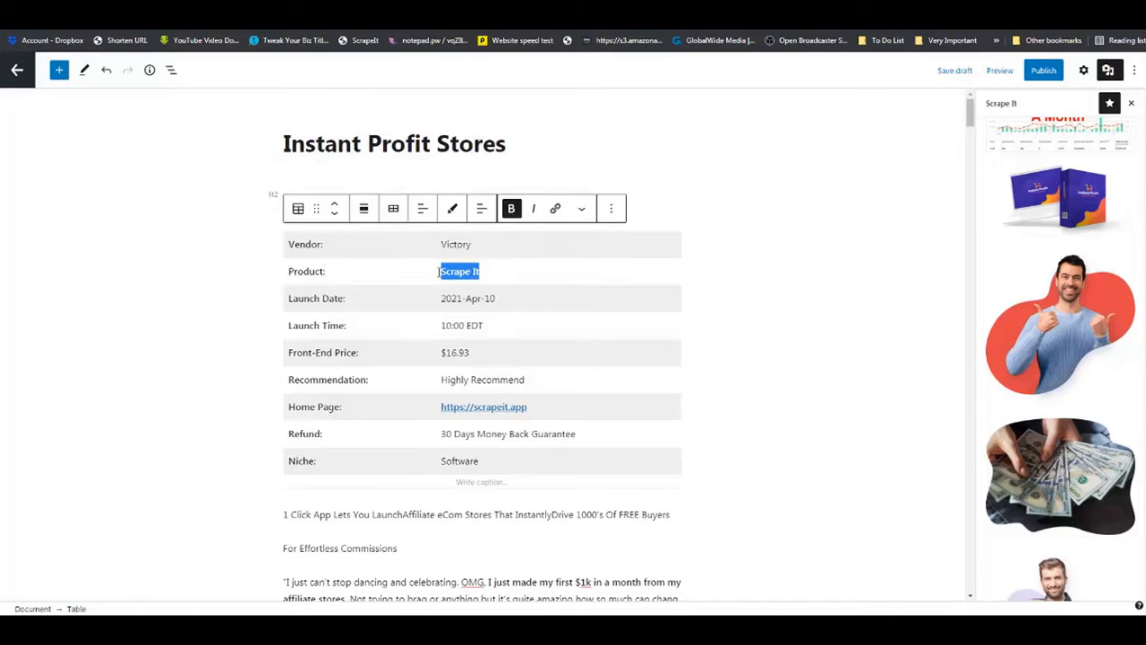
{"action": "key", "text": "ctrl+v"}
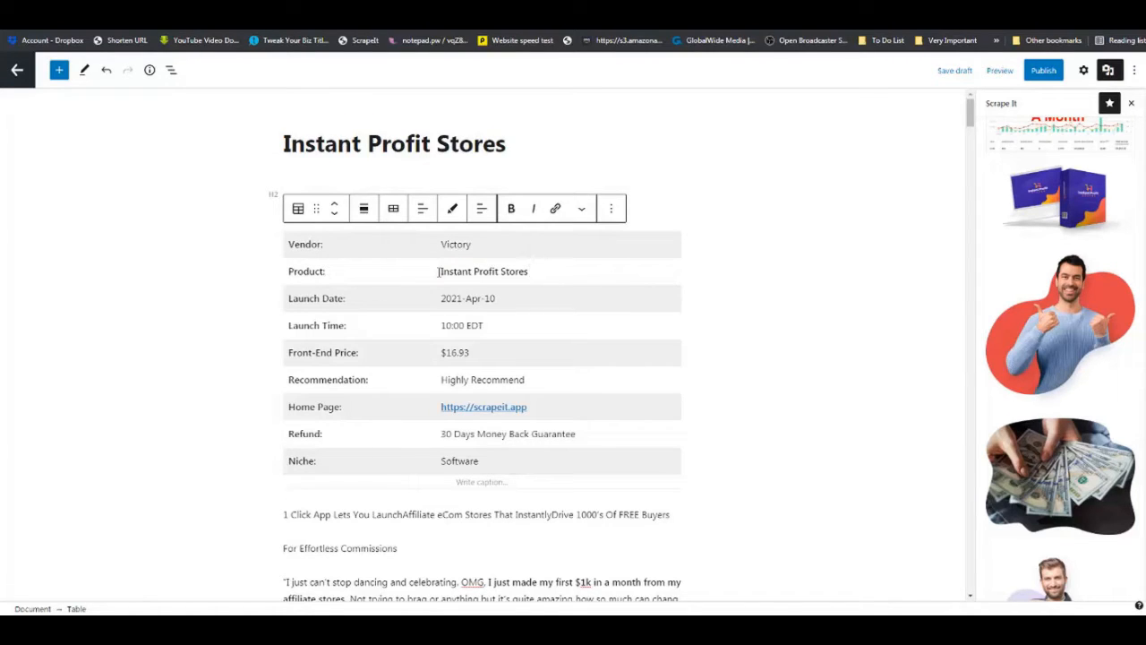
- Replace the Home Page link text in the product table with "https:/Instant Profit Stores"
{"action": "left_click", "coordinate": [434, 406]}
{"action": "left_click_drag", "start_coordinate": [534, 406], "coordinate": [441, 408]}
{"action": "key", "text": "ctrl+c"}
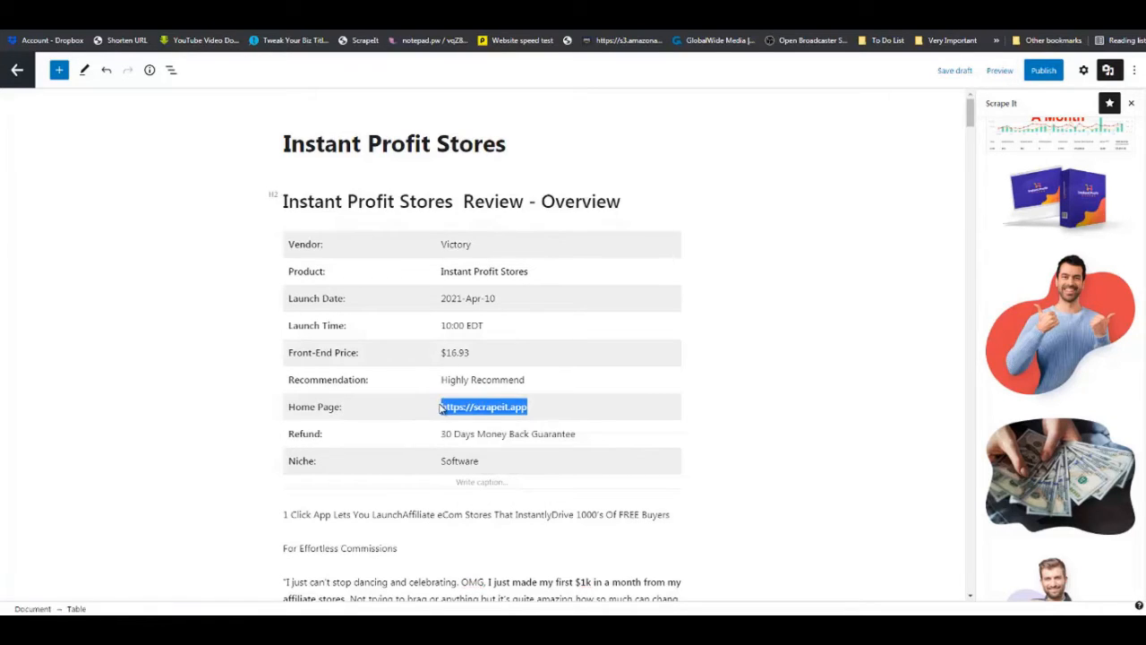
{"action": "key", "text": "ctrl+v"}
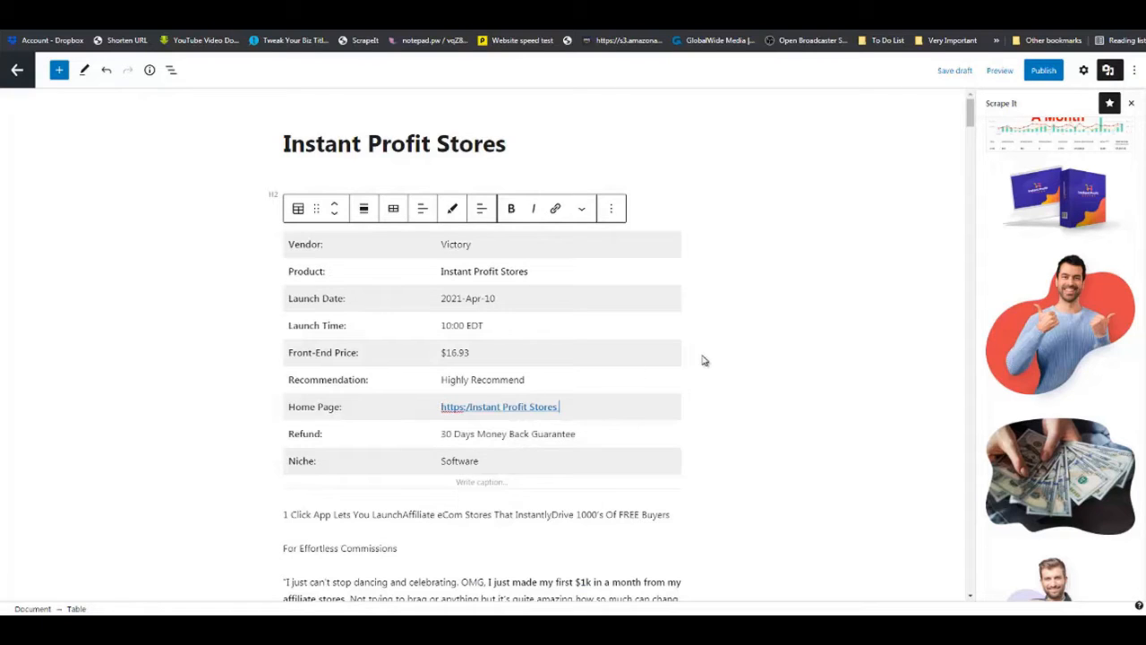
- Insert the coloured ScrapeIt "Premium Labels" badges between the "Spend countless trying to find products" paragraph and the thumbs-up man image
{"action": "scroll", "coordinate": [704, 358], "scroll_direction": "down", "scroll_amount": 2}
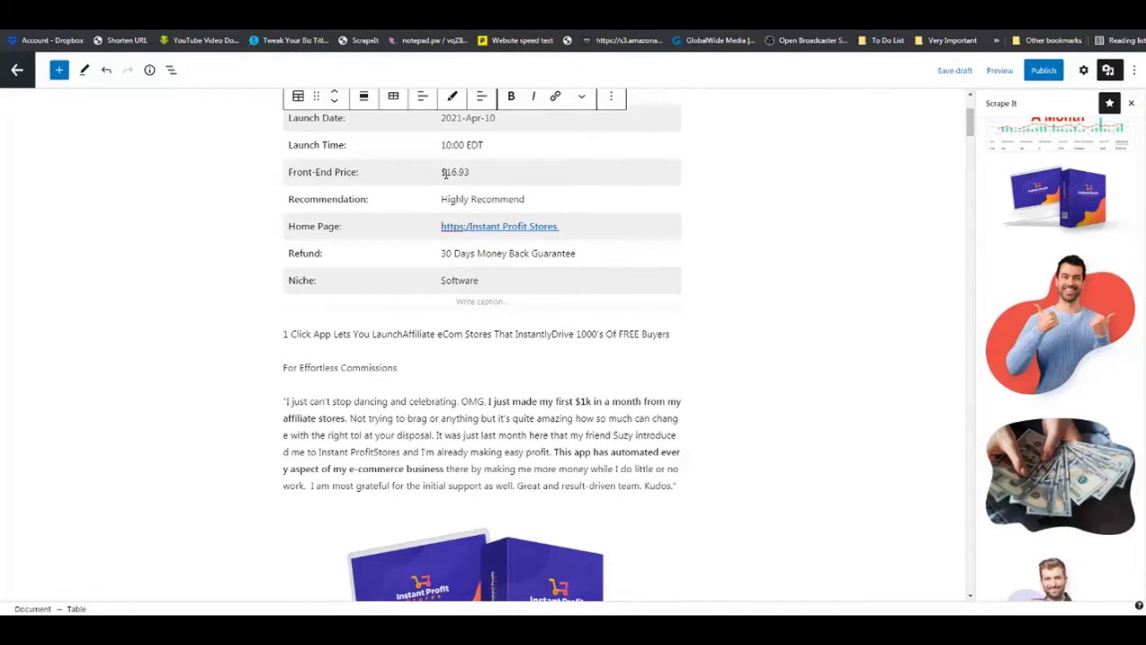
{"action": "scroll", "coordinate": [472, 148], "scroll_direction": "up", "scroll_amount": 2}
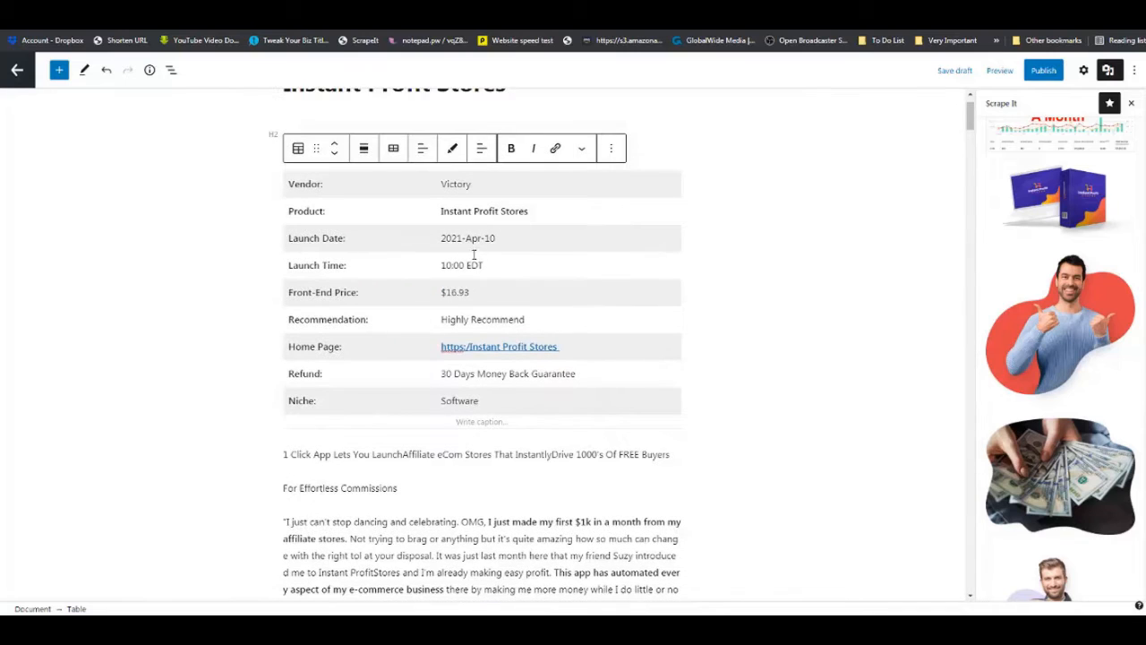
{"action": "scroll", "coordinate": [454, 292], "scroll_direction": "down", "scroll_amount": 3}
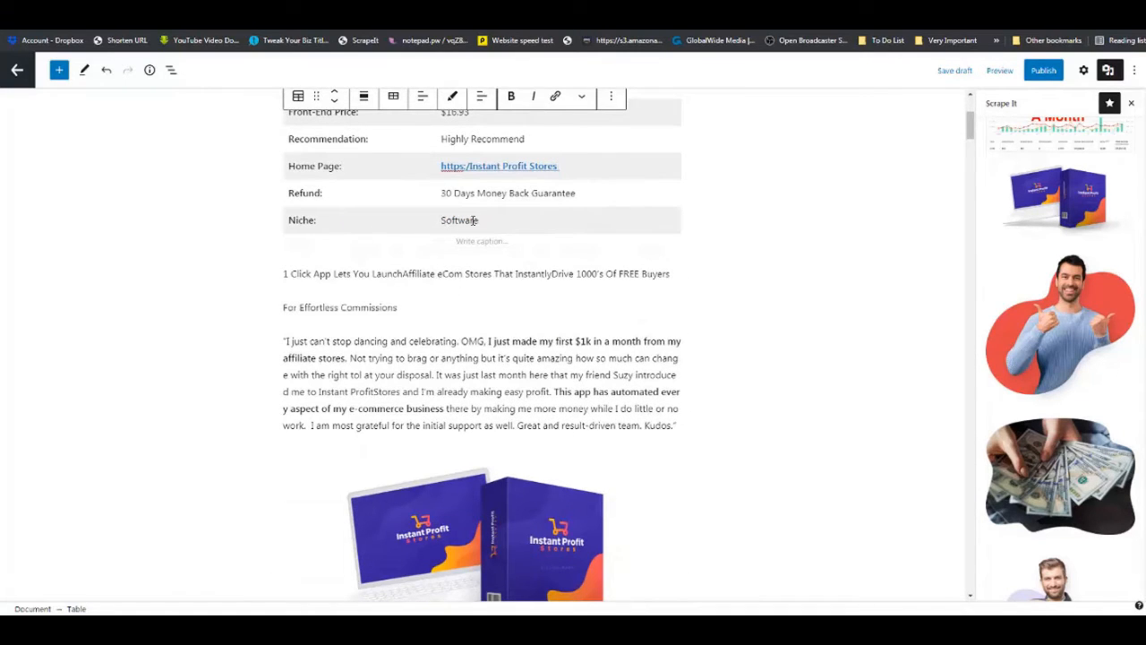
{"action": "scroll", "coordinate": [541, 268], "scroll_direction": "down", "scroll_amount": 8}
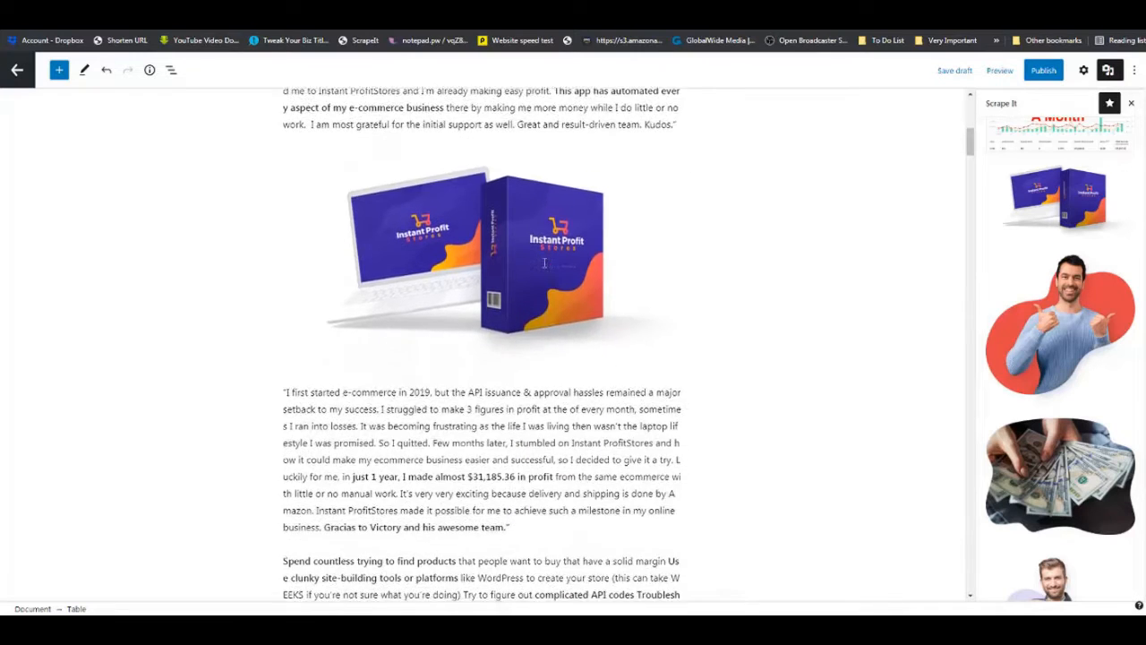
{"action": "scroll", "coordinate": [543, 263], "scroll_direction": "down", "scroll_amount": 1}
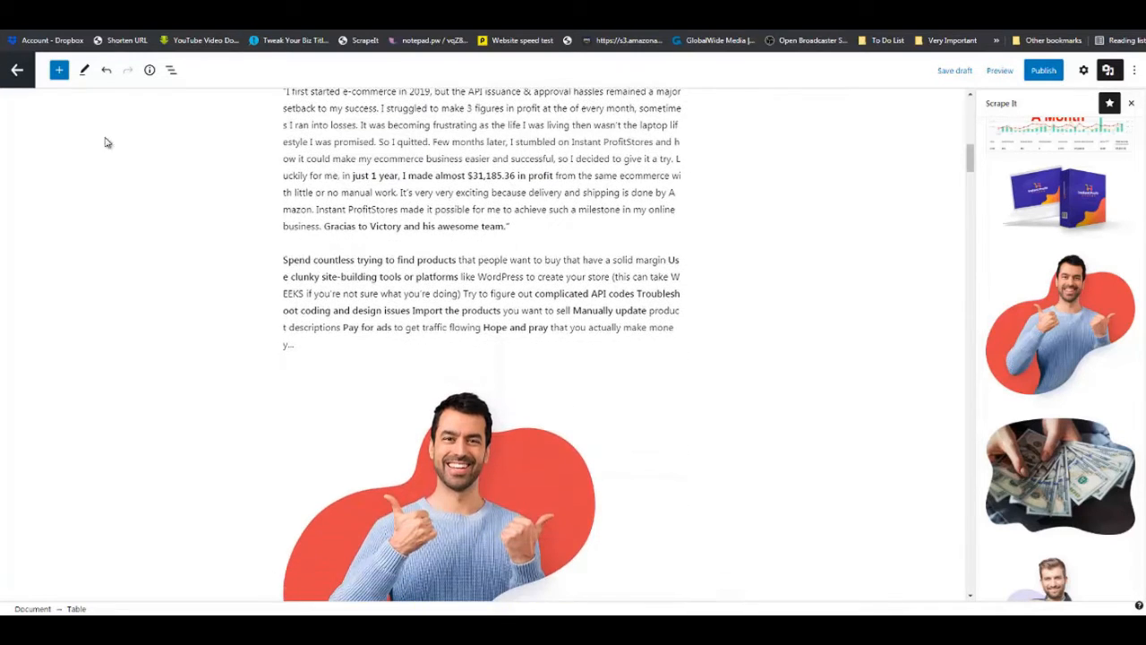
{"action": "left_click", "coordinate": [58, 70]}
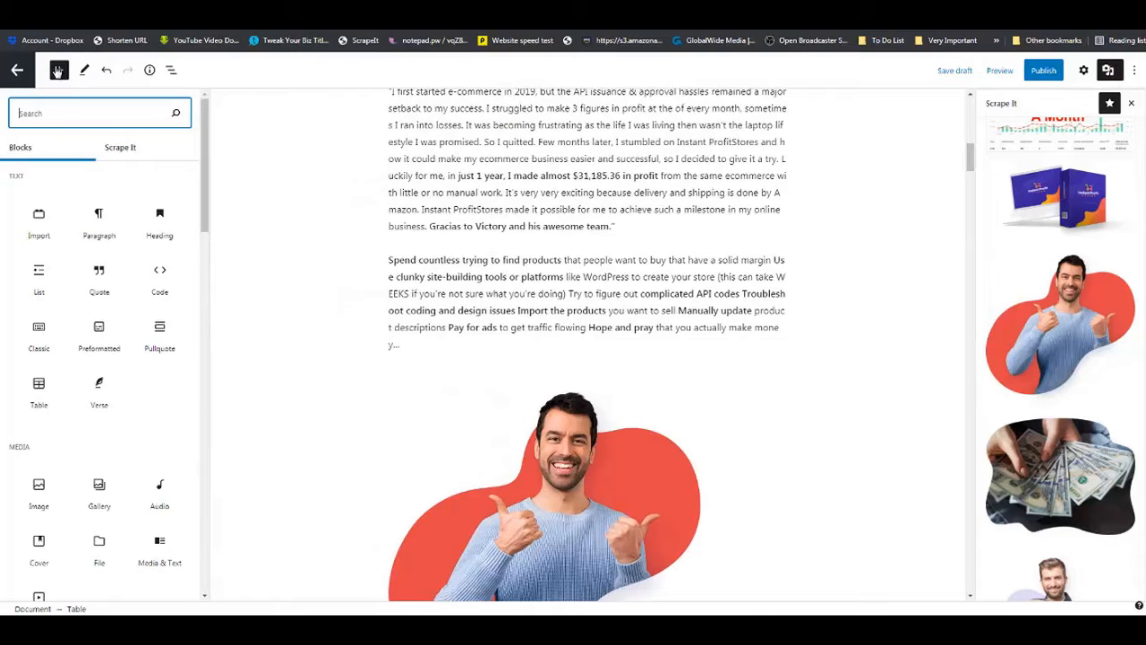
{"action": "left_click", "coordinate": [120, 147]}
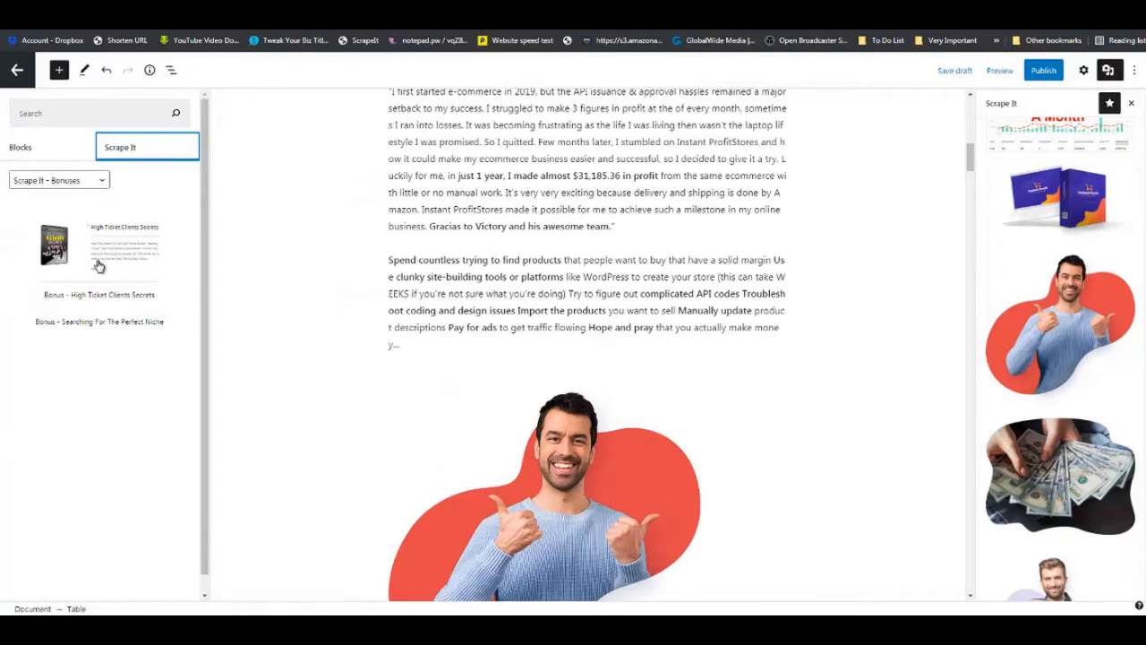
{"action": "left_click", "coordinate": [91, 183]}
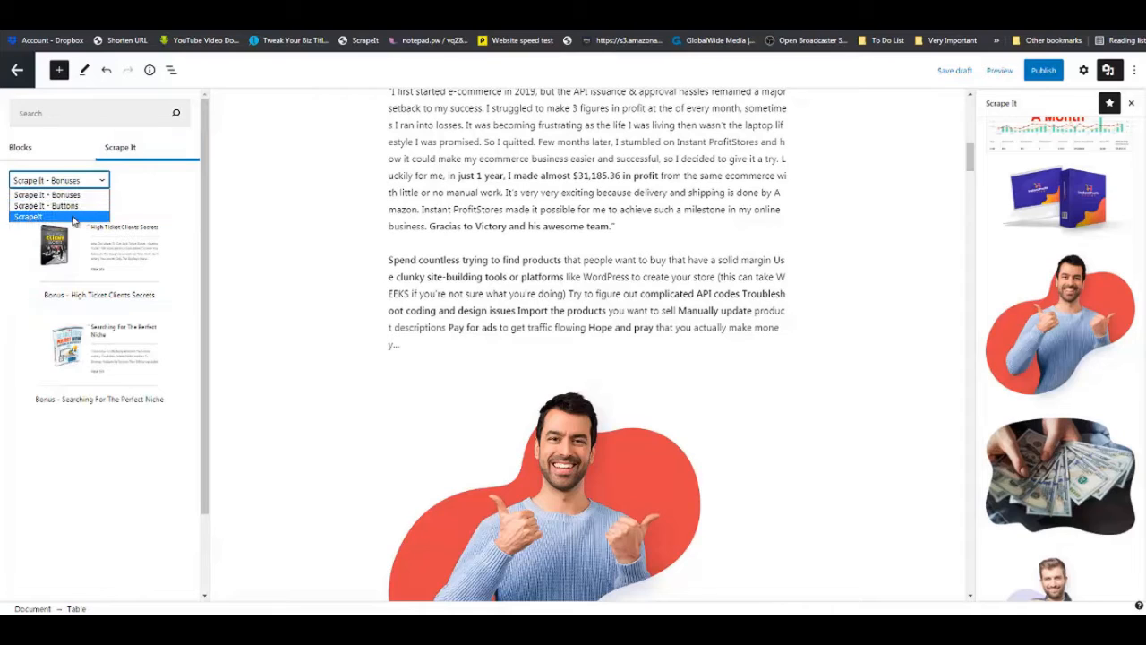
{"action": "left_click", "coordinate": [74, 219]}
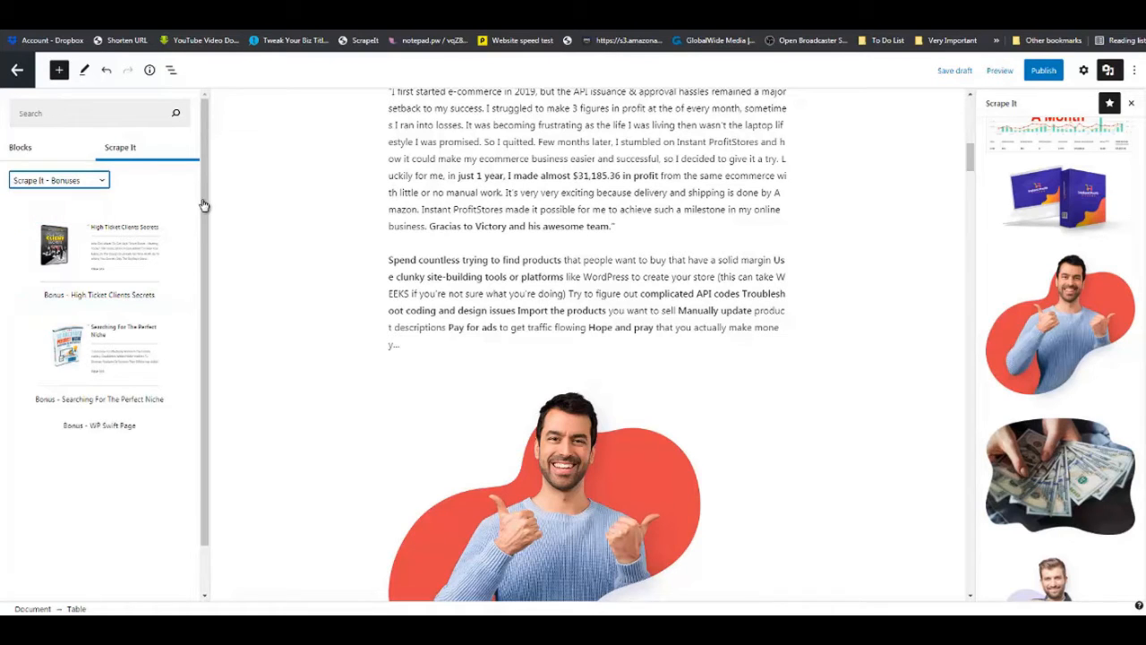
{"action": "key", "text": "Down"}
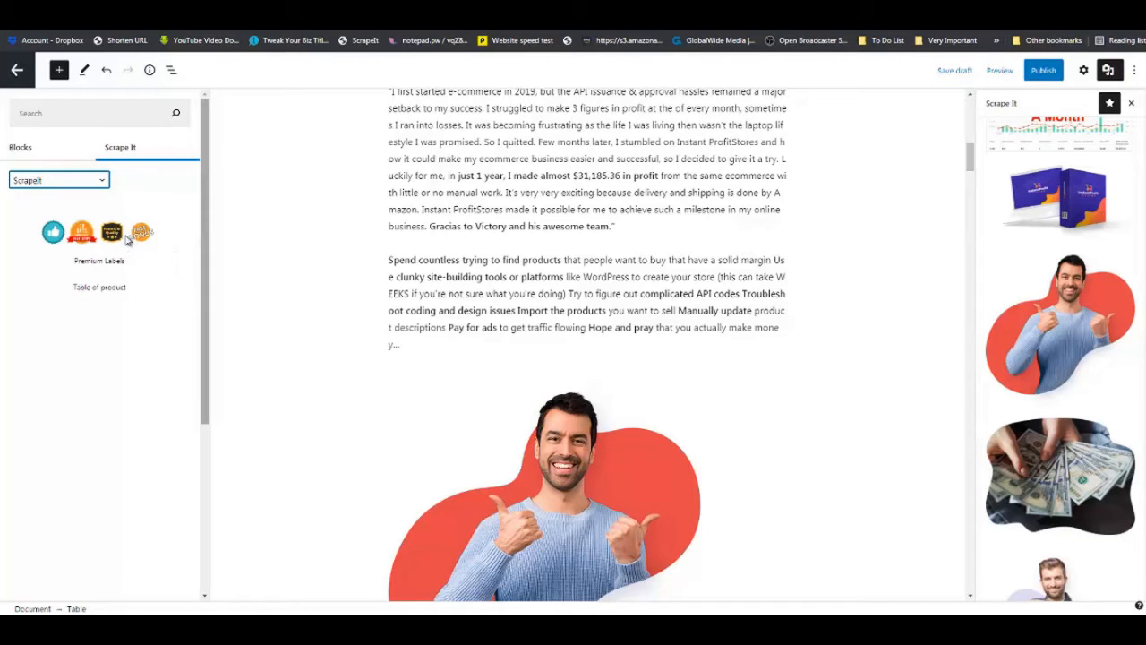
{"action": "left_click_drag", "start_coordinate": [127, 238], "coordinate": [407, 349]}
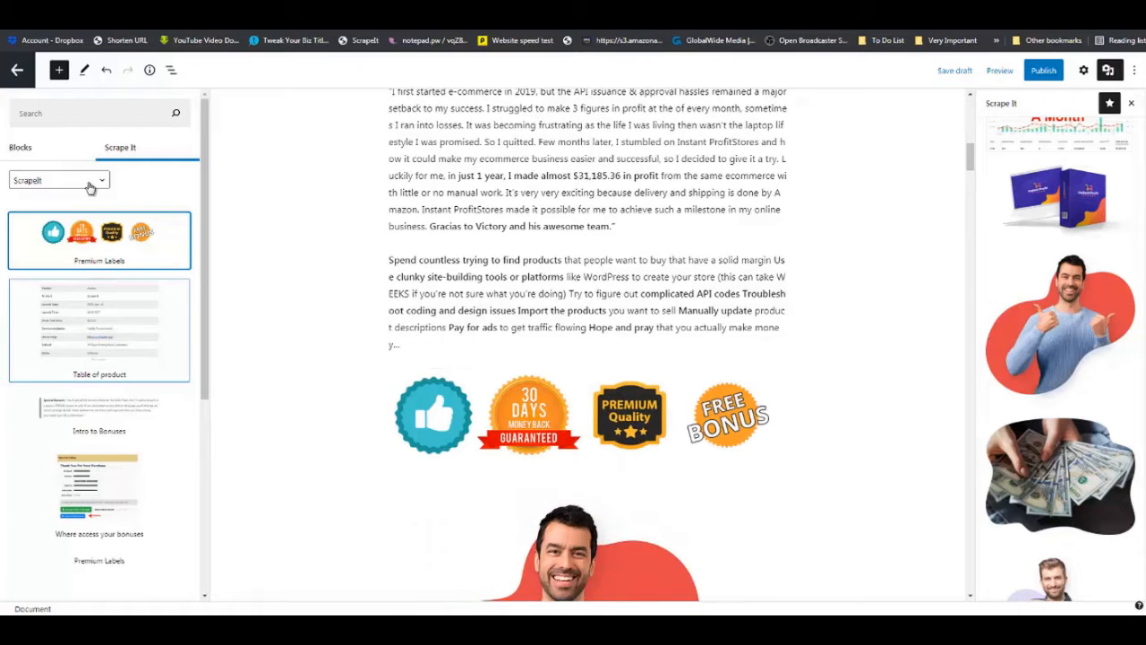
- Insert the "Middle Page Official Button" template from the Scrape It - Buttons category directly below the premium label badges
{"action": "left_click", "coordinate": [103, 182]}
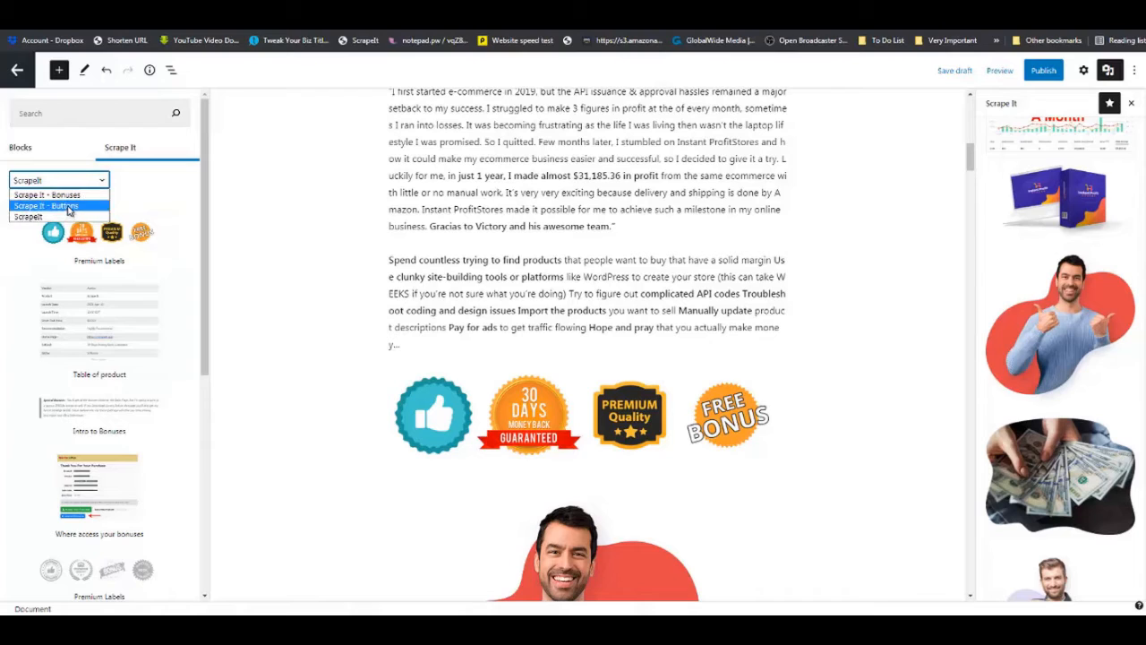
{"action": "left_click", "coordinate": [68, 207]}
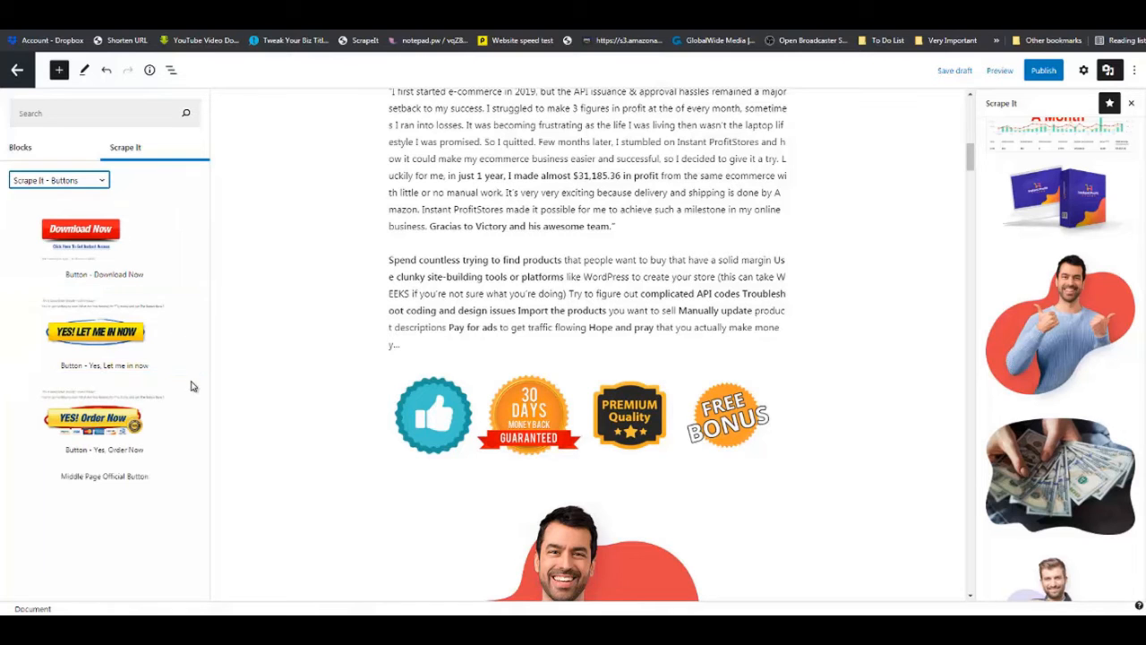
{"action": "left_click_drag", "start_coordinate": [104, 497], "coordinate": [444, 429]}
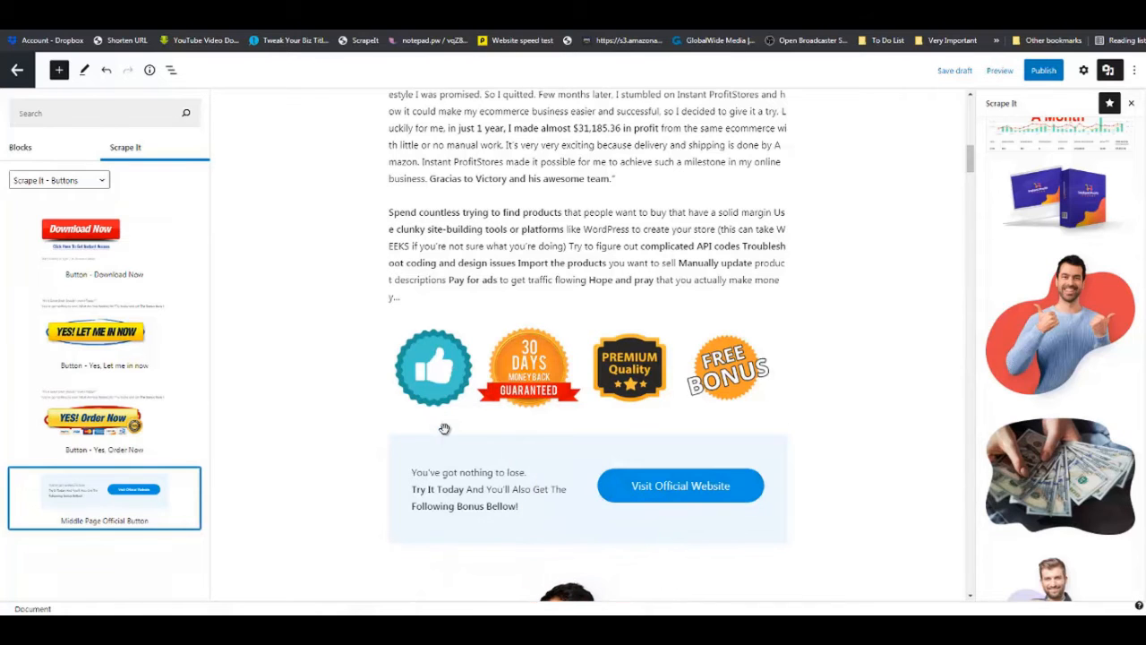
{"action": "scroll", "coordinate": [444, 429], "scroll_direction": "down", "scroll_amount": 6}
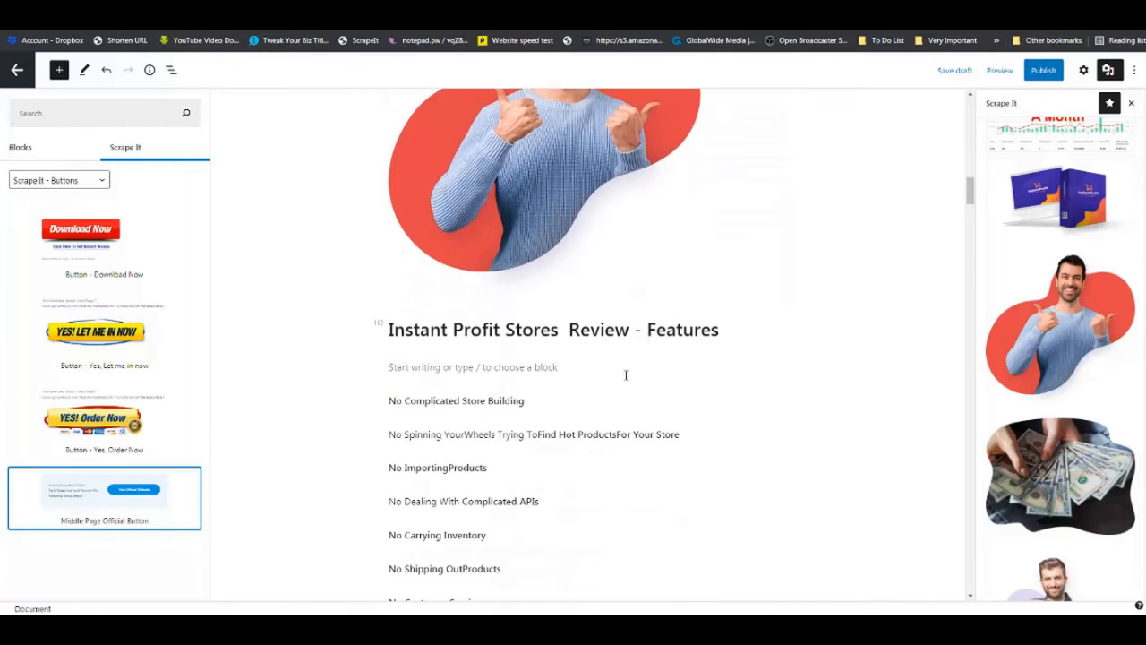
- Insert the grey ScrapeIt "Plus & Cons" template between the "Choose From 5 'Done For You' Store Designs" line and the Bonuses heading
{"action": "scroll", "coordinate": [626, 375], "scroll_direction": "down", "scroll_amount": 12}
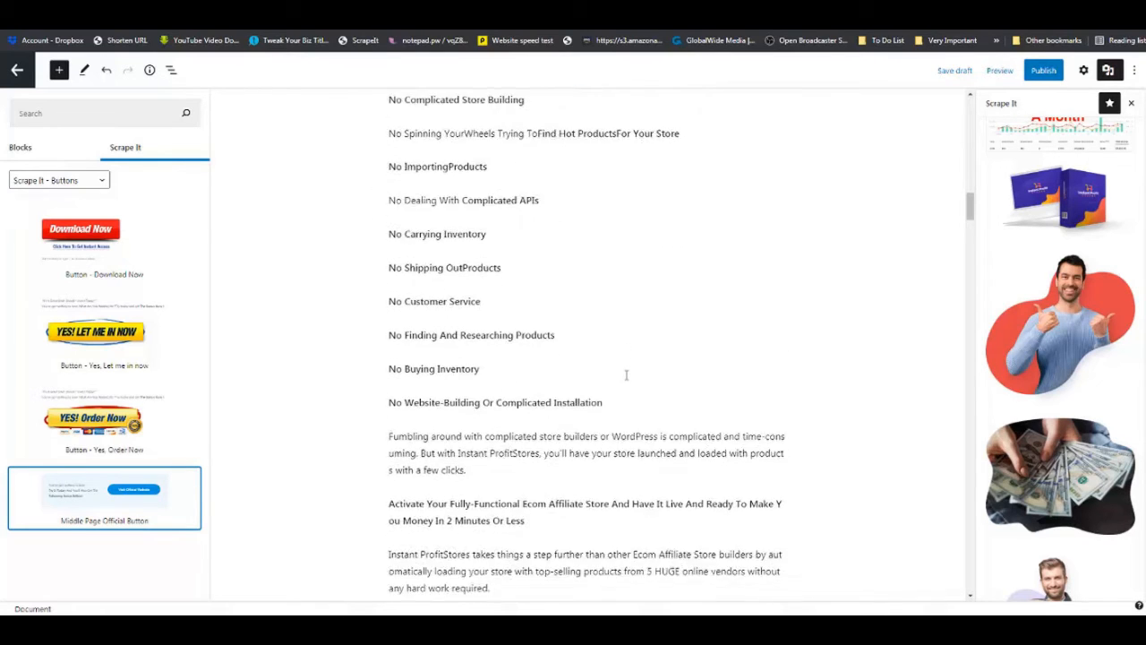
{"action": "scroll", "coordinate": [626, 380], "scroll_direction": "down", "scroll_amount": 3}
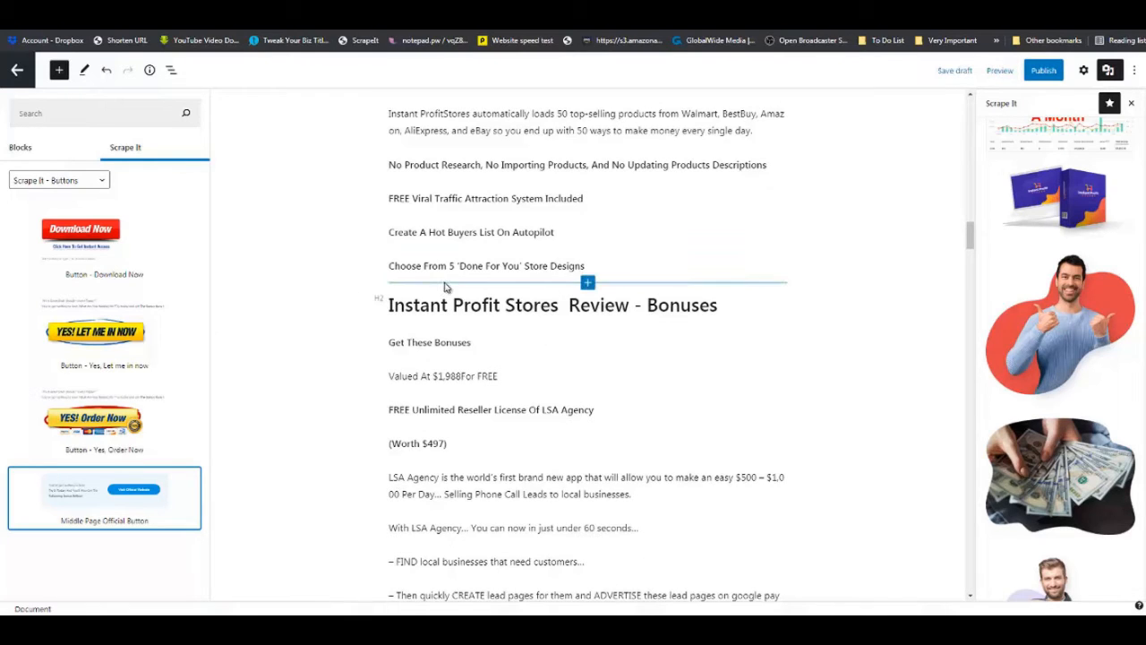
{"action": "left_click", "coordinate": [134, 154]}
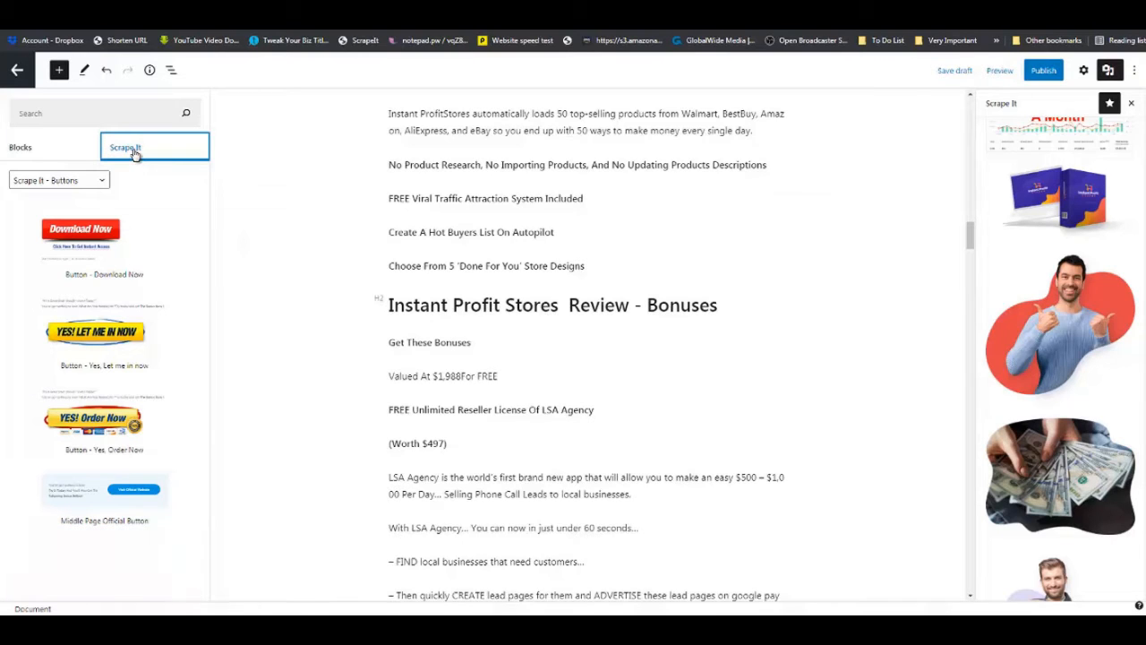
{"action": "left_click", "coordinate": [101, 182]}
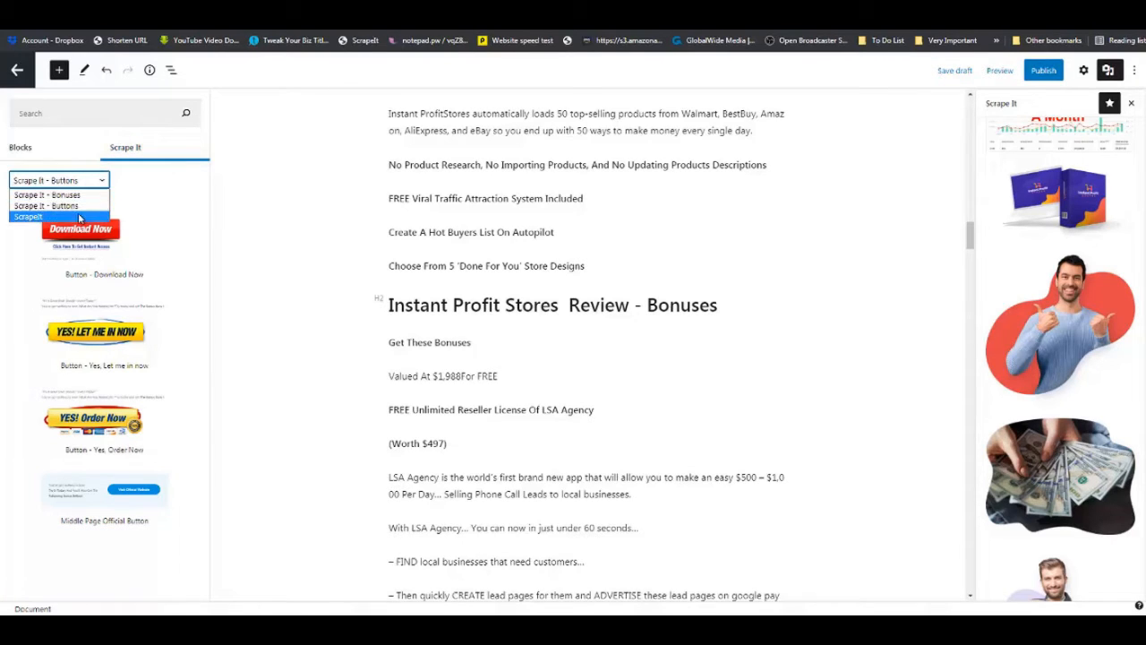
{"action": "left_click", "coordinate": [36, 217]}
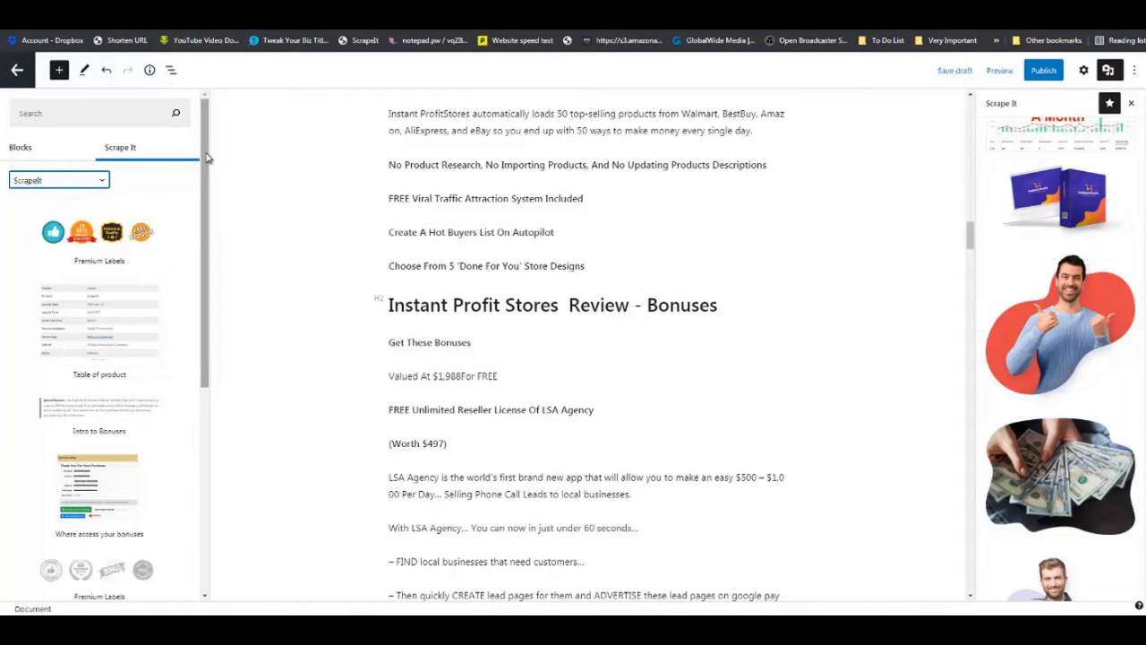
{"action": "left_click_drag", "start_coordinate": [200, 205], "coordinate": [213, 338]}
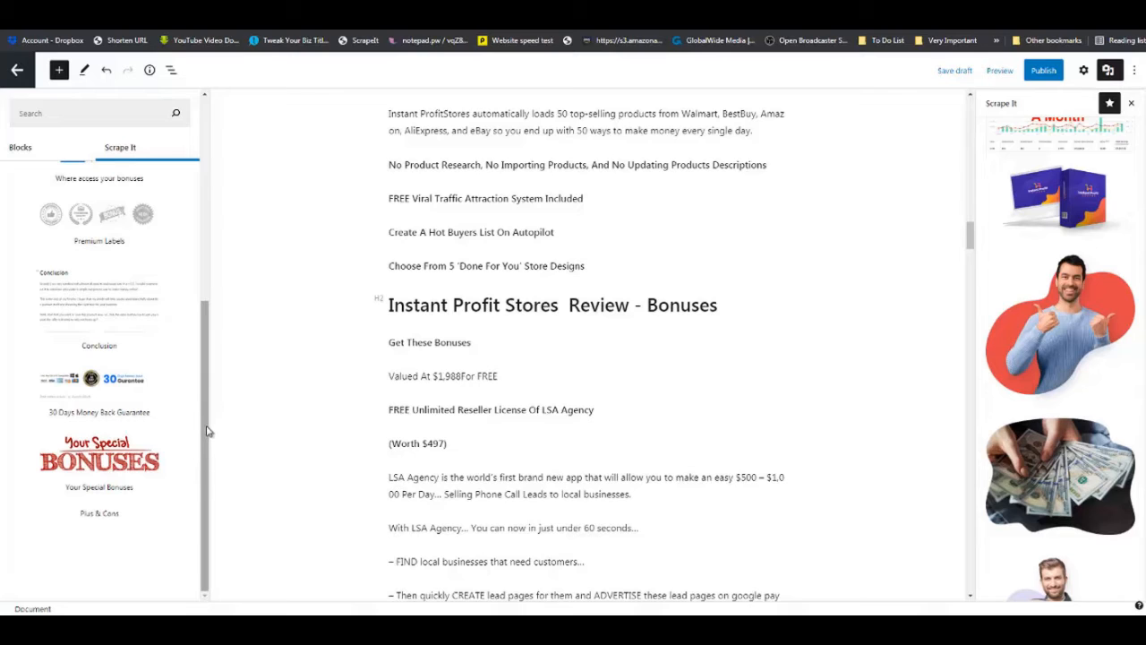
{"action": "left_click_drag", "start_coordinate": [208, 409], "coordinate": [199, 519]}
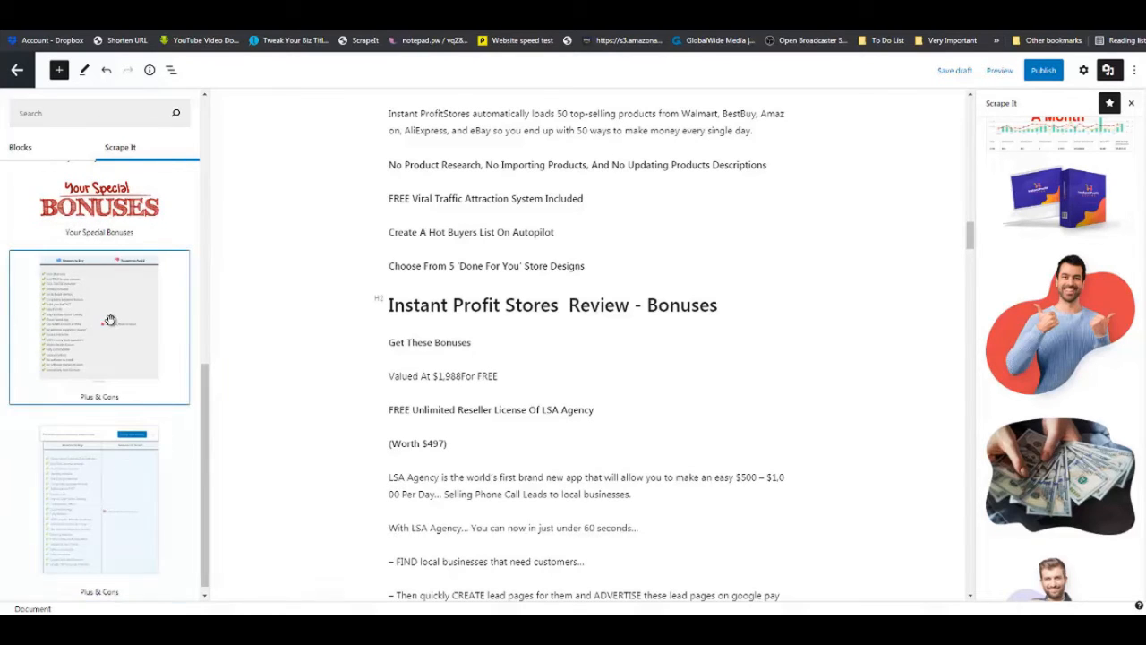
{"action": "left_click_drag", "start_coordinate": [109, 322], "coordinate": [319, 289]}
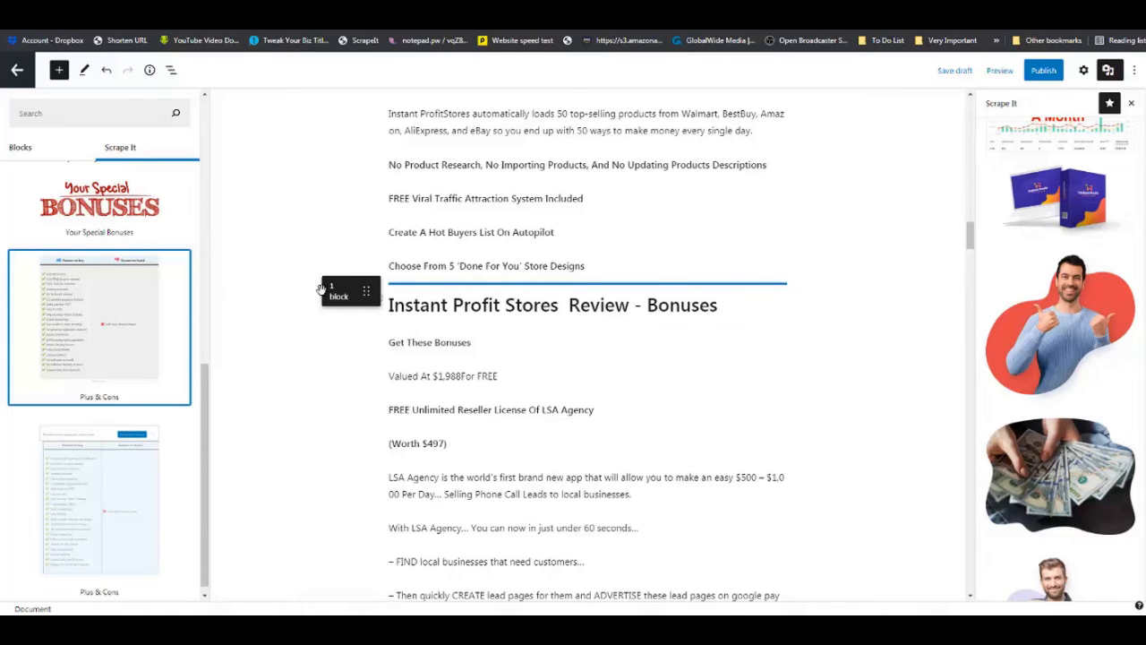
{"action": "left_click_drag", "start_coordinate": [320, 288], "coordinate": [281, 283]}
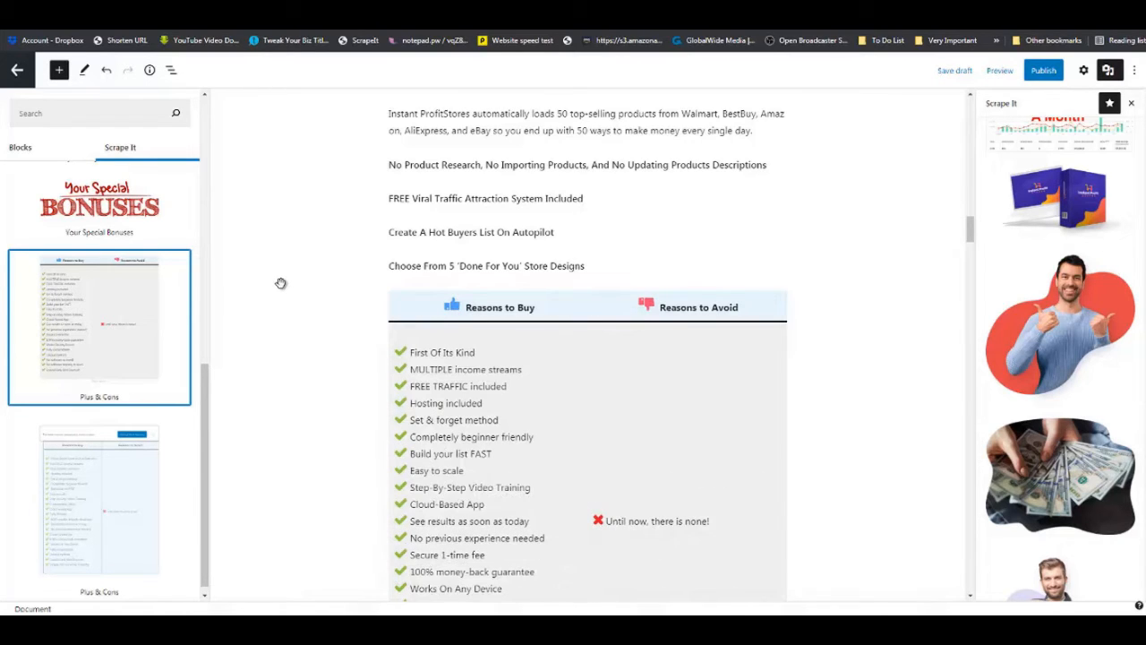
- Delete the "Easy to scale" line from the Reasons to Buy column of the table
{"action": "scroll", "coordinate": [281, 283], "scroll_direction": "down", "scroll_amount": 3}
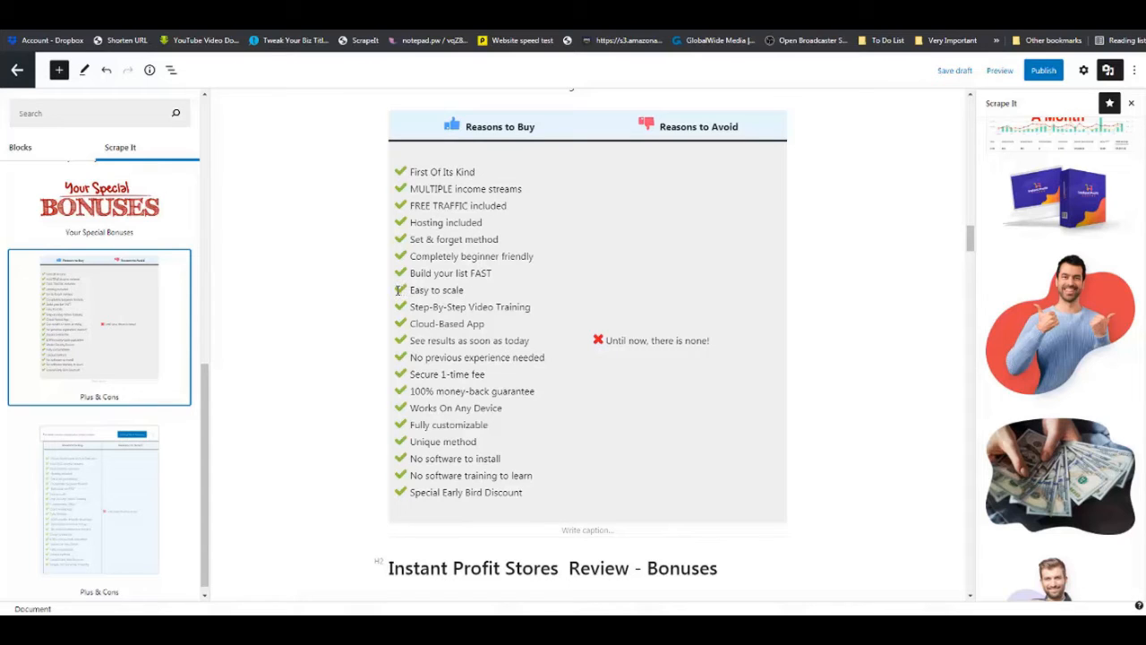
{"action": "triple_click", "coordinate": [397, 289]}
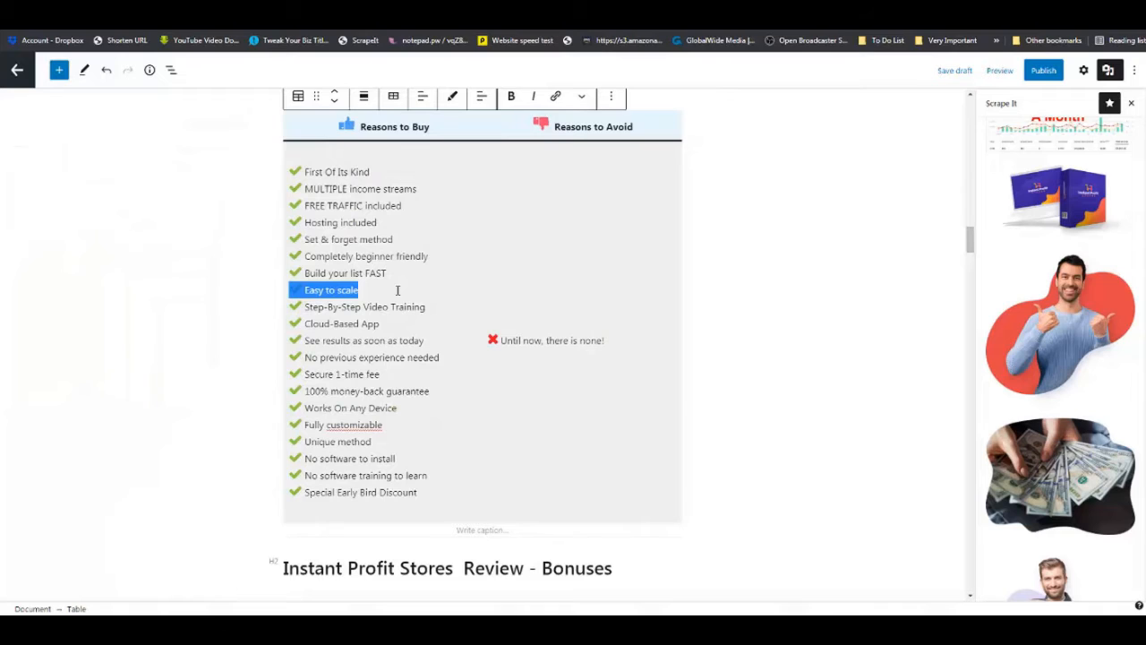
{"action": "key", "text": "BackSpace"}
{"action": "key", "text": "Delete"}
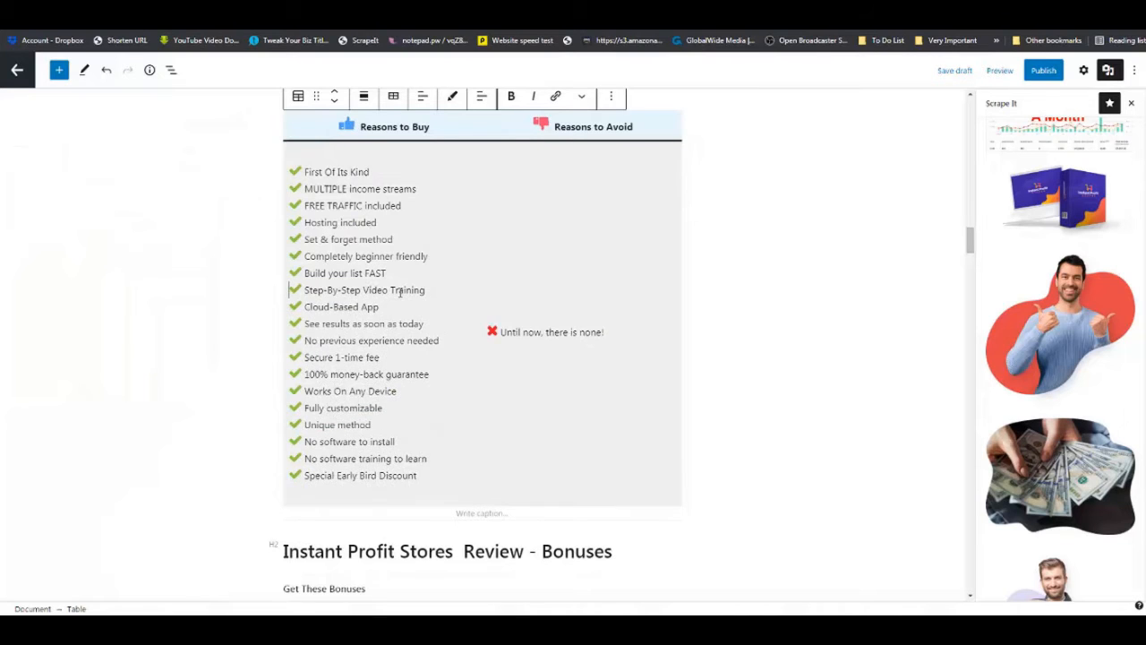
- Copy the text "Until now, there is none" onto a new line above the existing entry in the Reasons to Avoid column
{"action": "left_click_drag", "start_coordinate": [500, 334], "coordinate": [600, 333]}
{"action": "right_click", "coordinate": [594, 334]}
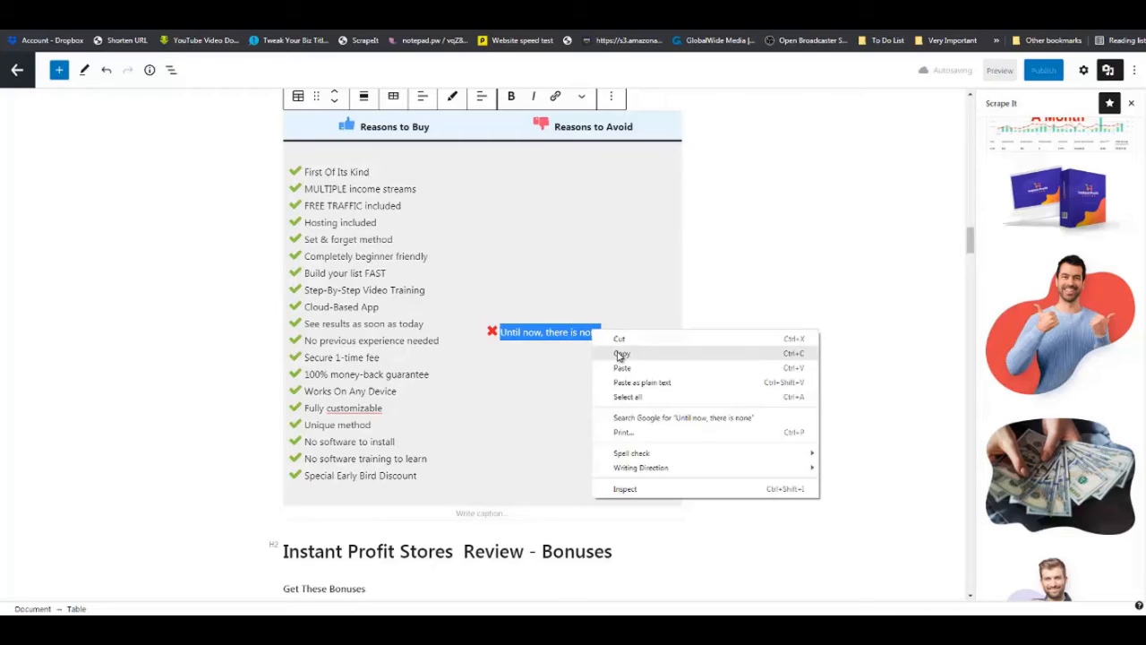
{"action": "left_click", "coordinate": [620, 353]}
{"action": "left_click", "coordinate": [525, 311]}
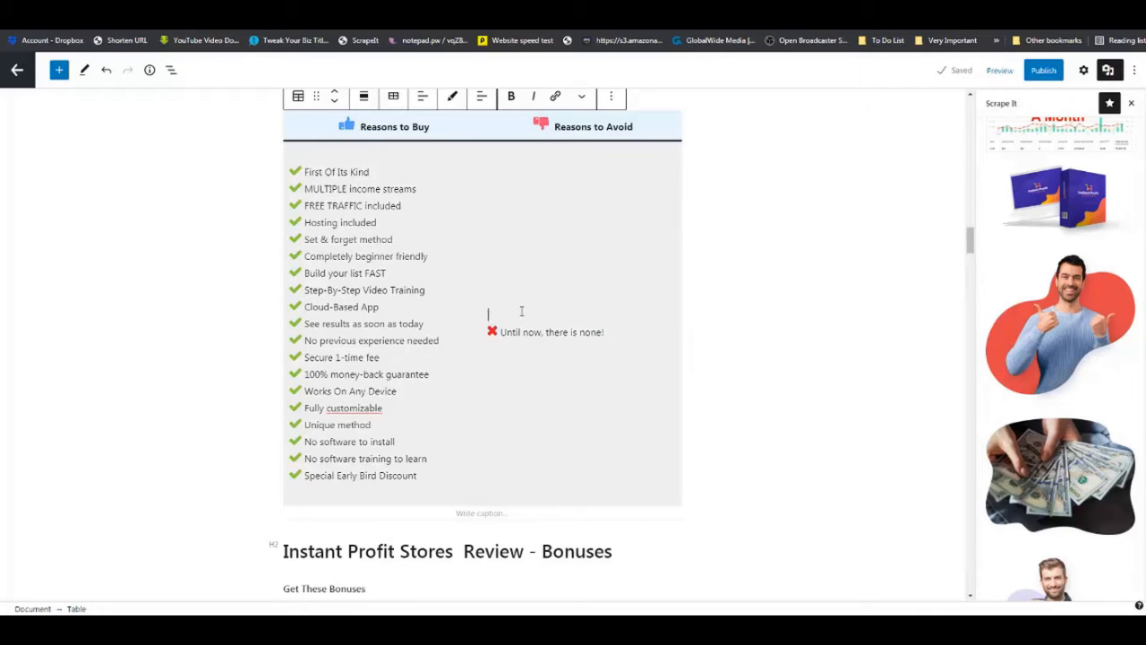
{"action": "key", "text": "ctrl+v"}
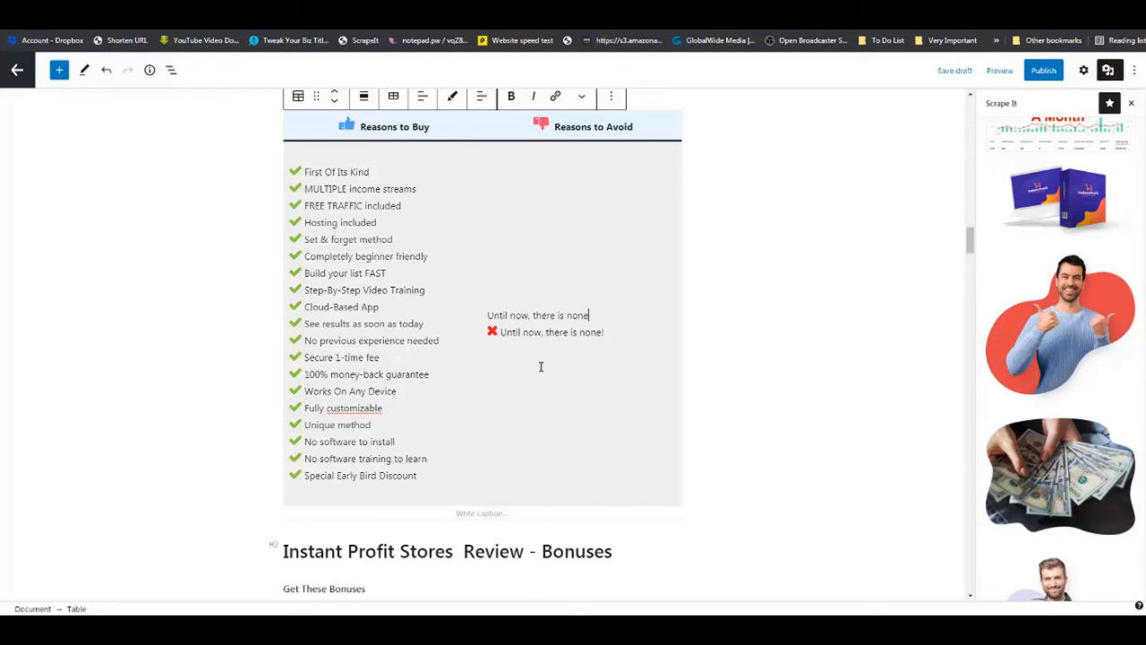
- Insert the "Middle Page Official Button" template from the Scrape It - Buttons category between the Reasons to Buy table and the Bonuses heading
{"action": "scroll", "coordinate": [541, 366], "scroll_direction": "up", "scroll_amount": 1}
{"action": "scroll", "coordinate": [541, 366], "scroll_direction": "down", "scroll_amount": 3}
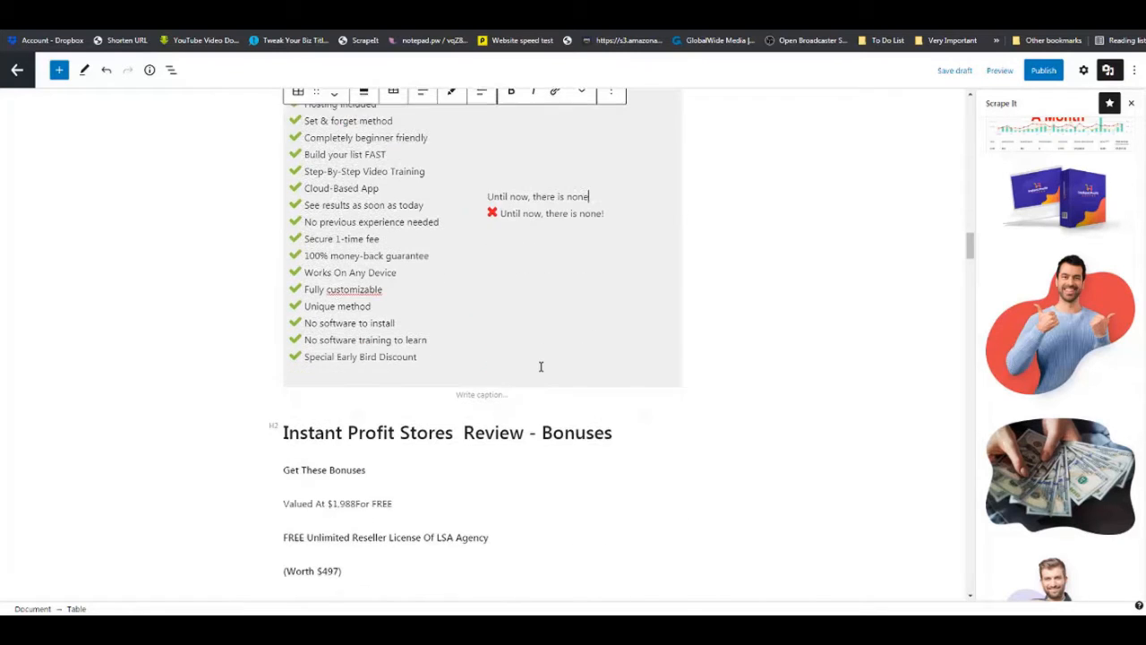
{"action": "left_click", "coordinate": [60, 71]}
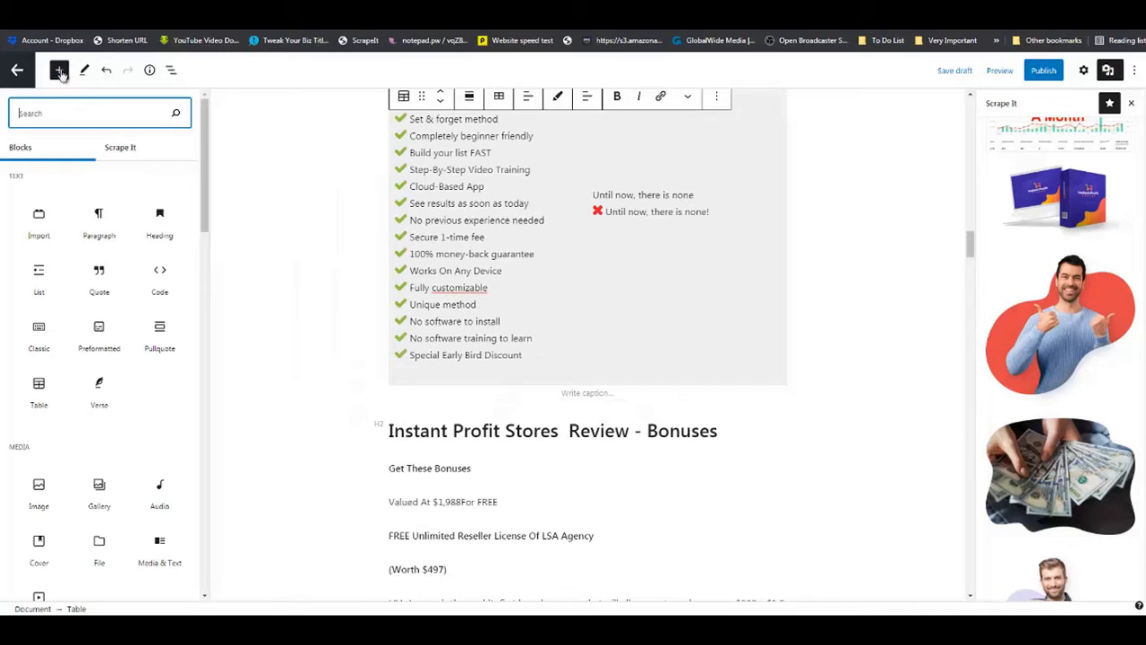
{"action": "left_click", "coordinate": [117, 148]}
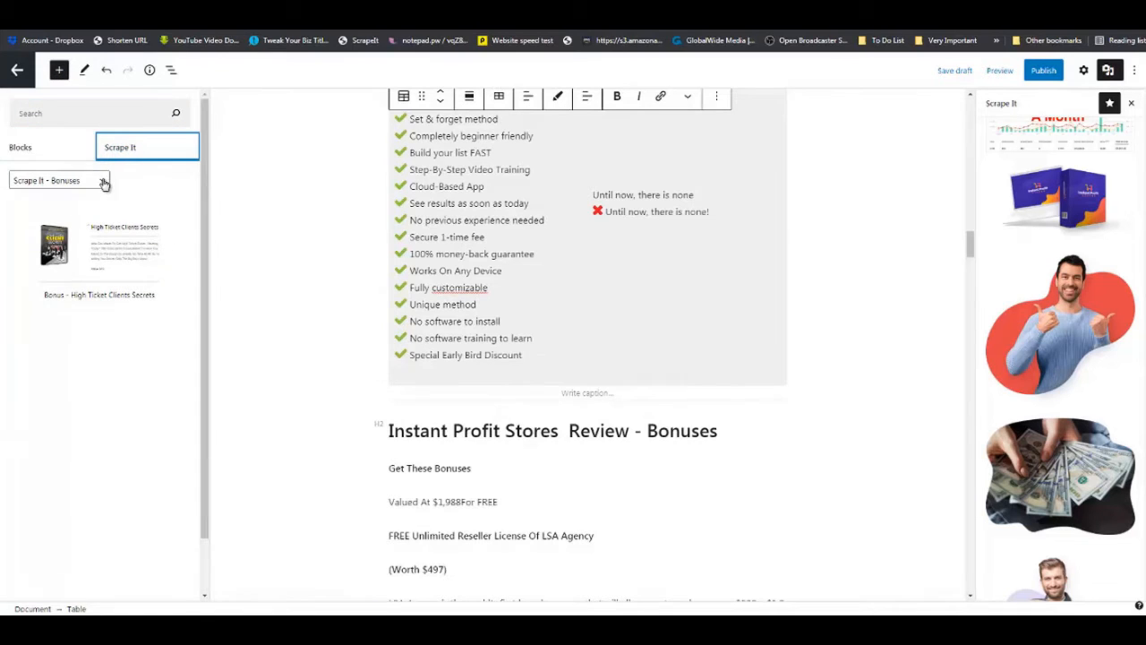
{"action": "left_click", "coordinate": [102, 182]}
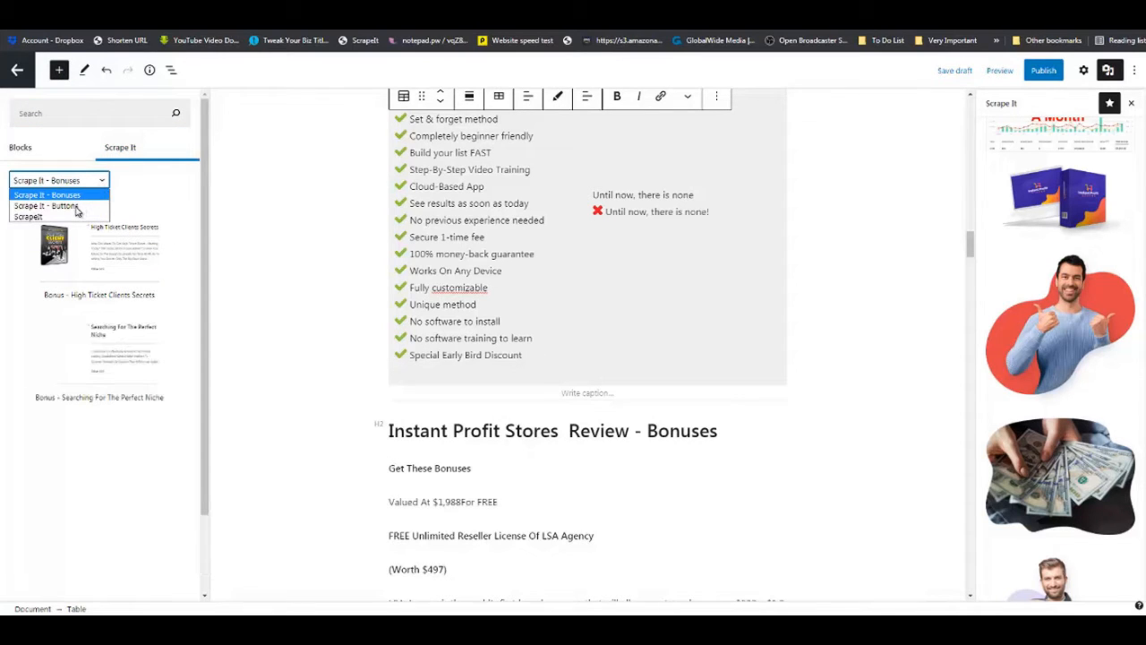
{"action": "left_click", "coordinate": [75, 206]}
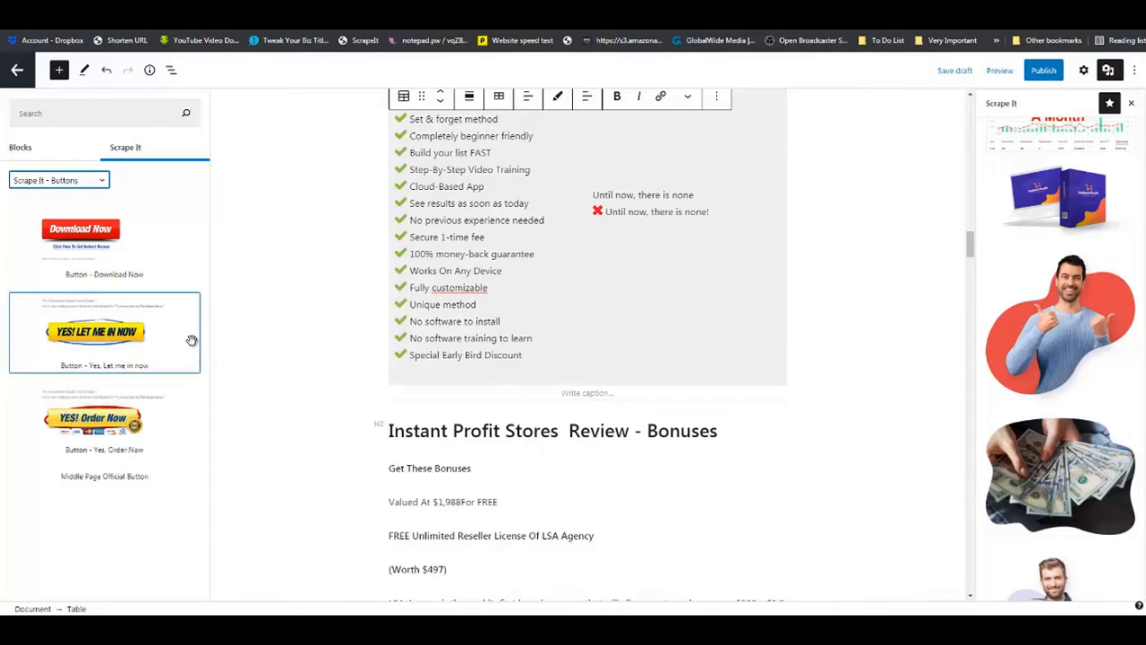
{"action": "left_click_drag", "start_coordinate": [135, 487], "coordinate": [395, 406]}
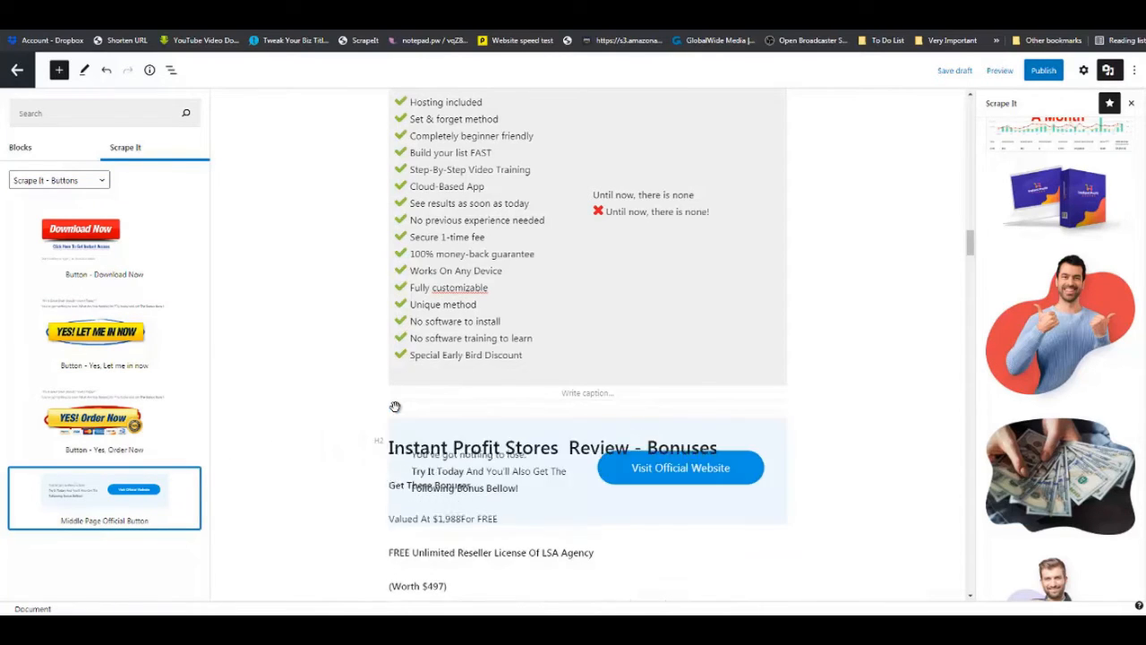
- Open the link settings of the "Visit Official Website" button below the Reasons to Buy table
{"action": "left_click", "coordinate": [686, 473]}
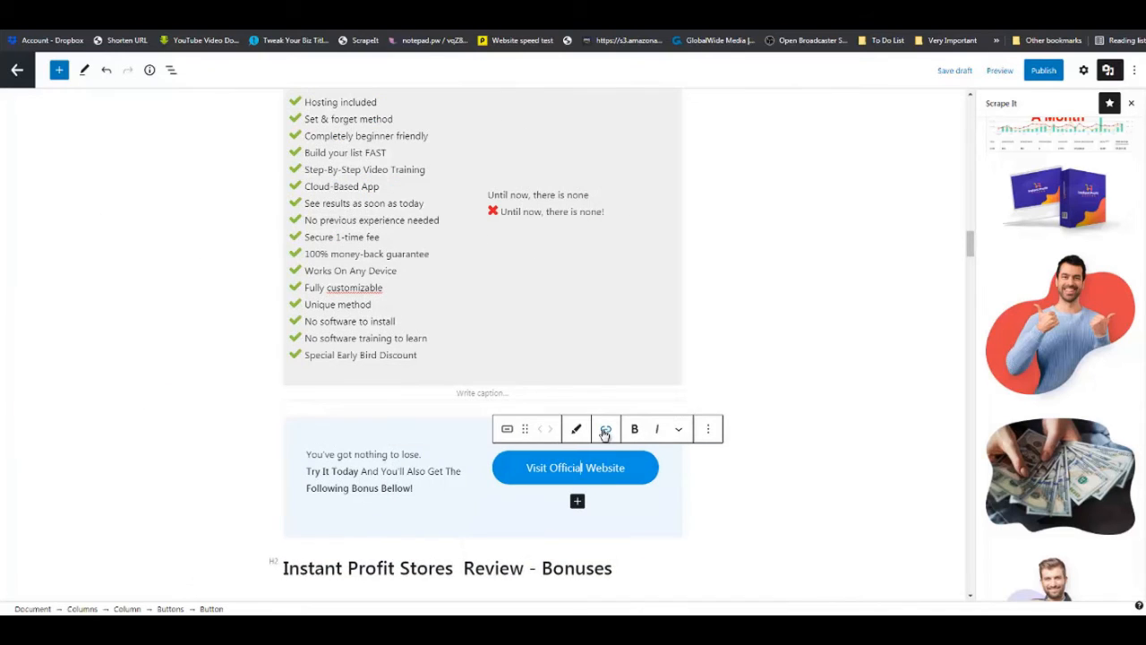
{"action": "left_click", "coordinate": [605, 430]}
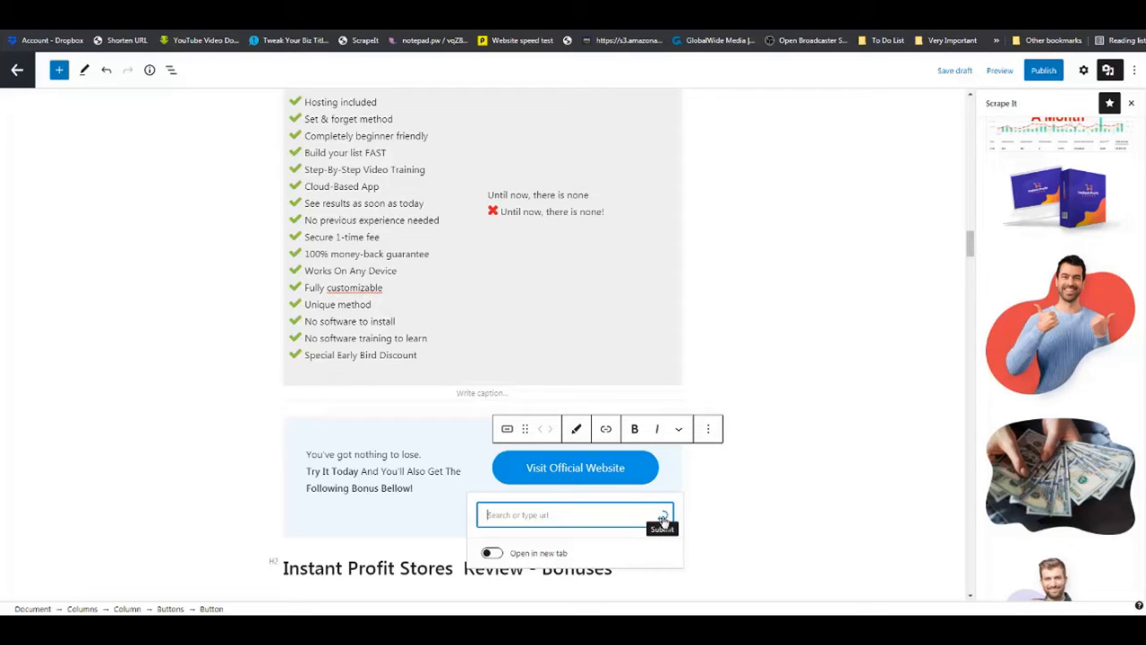
{"action": "scroll", "coordinate": [761, 453], "scroll_direction": "down", "scroll_amount": 3}
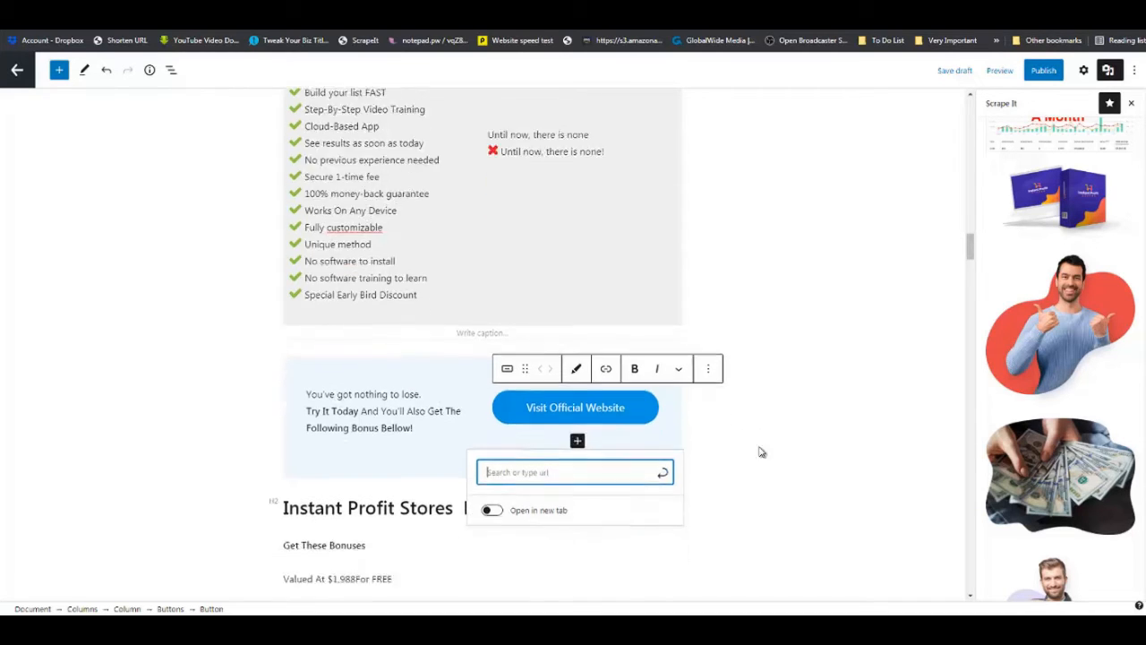
{"action": "scroll", "coordinate": [780, 316], "scroll_direction": "up", "scroll_amount": 1}
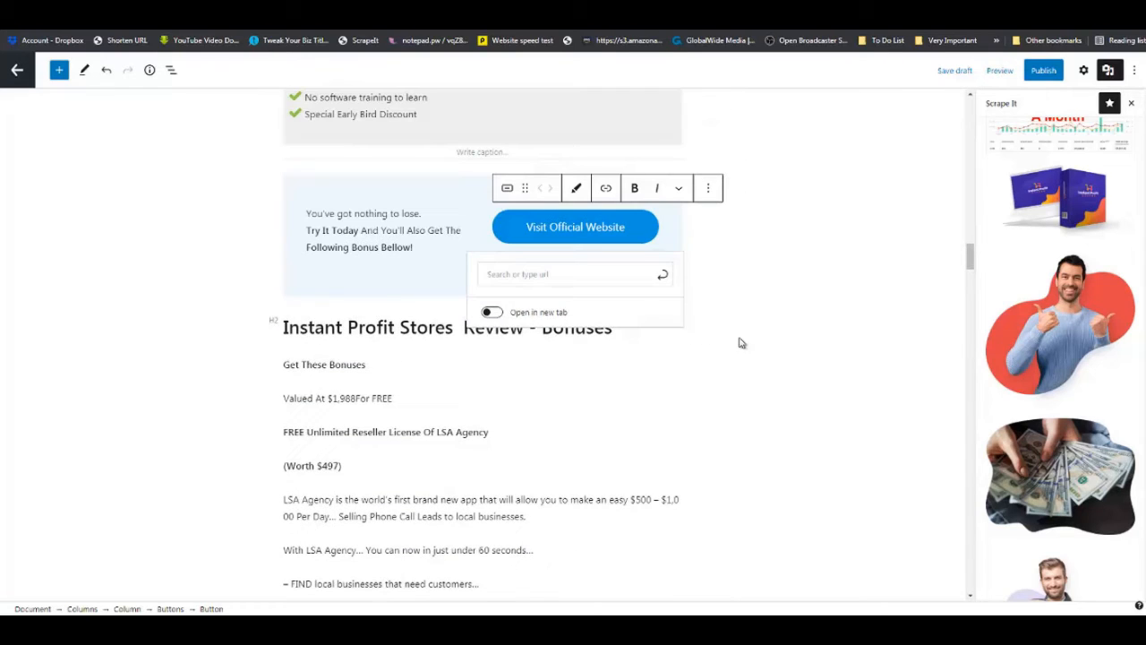
- Insert the ScrapeIt "Conclusion" template between the Visit Official Website block and the Bonuses heading
{"action": "left_click", "coordinate": [59, 70]}
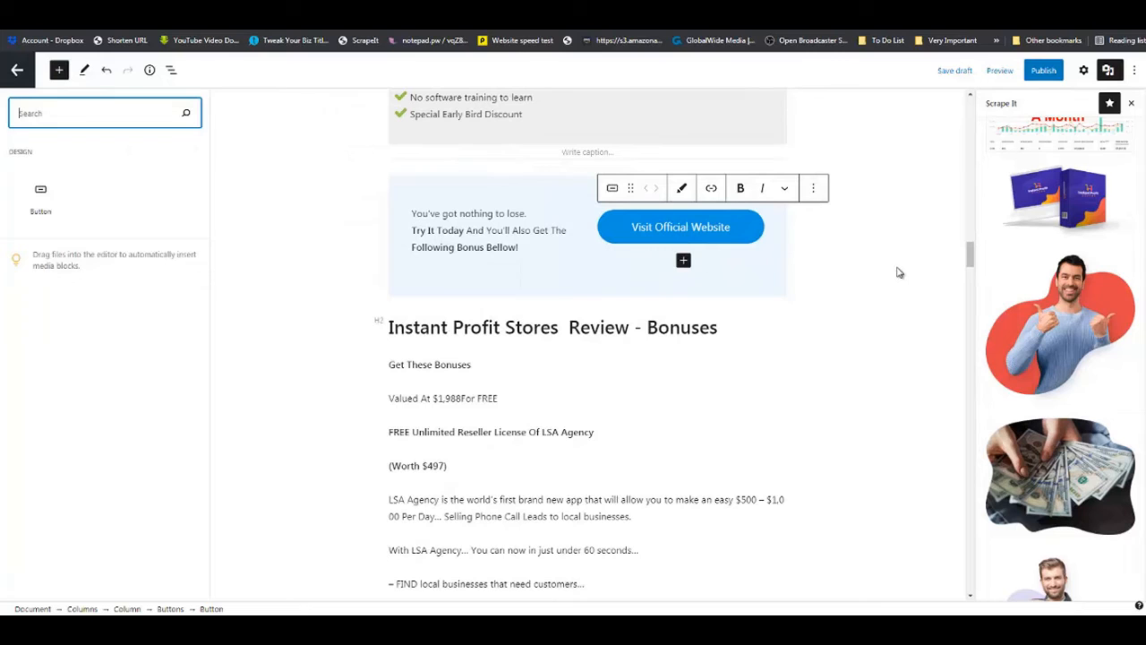
{"action": "left_click", "coordinate": [851, 264]}
{"action": "left_click", "coordinate": [852, 267]}
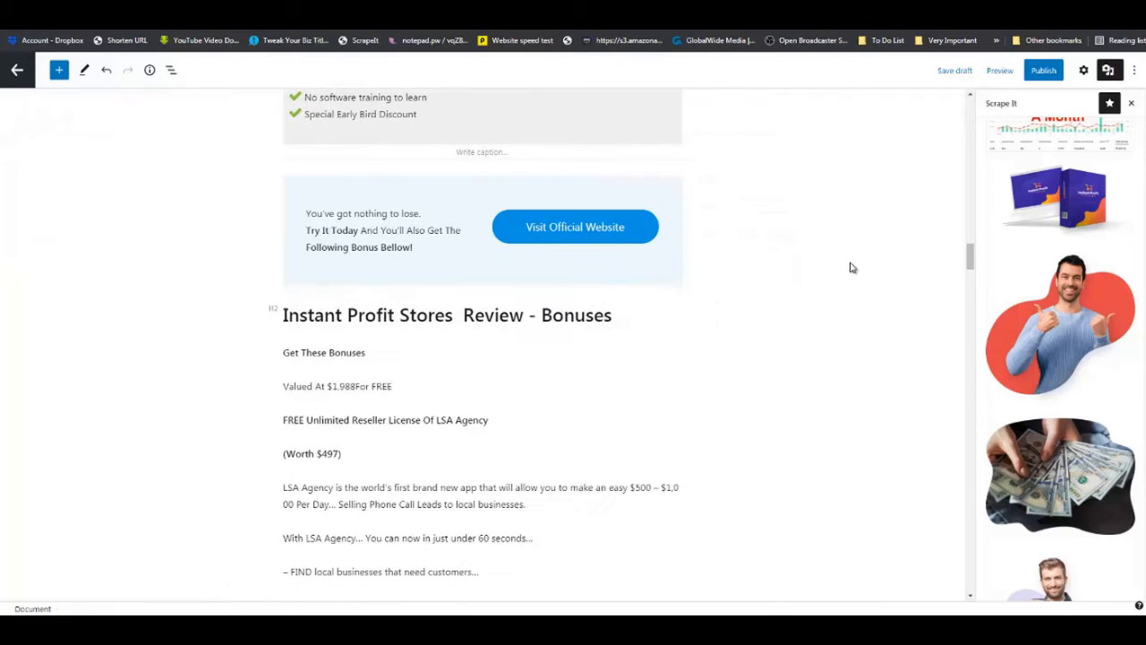
{"action": "left_click", "coordinate": [59, 72]}
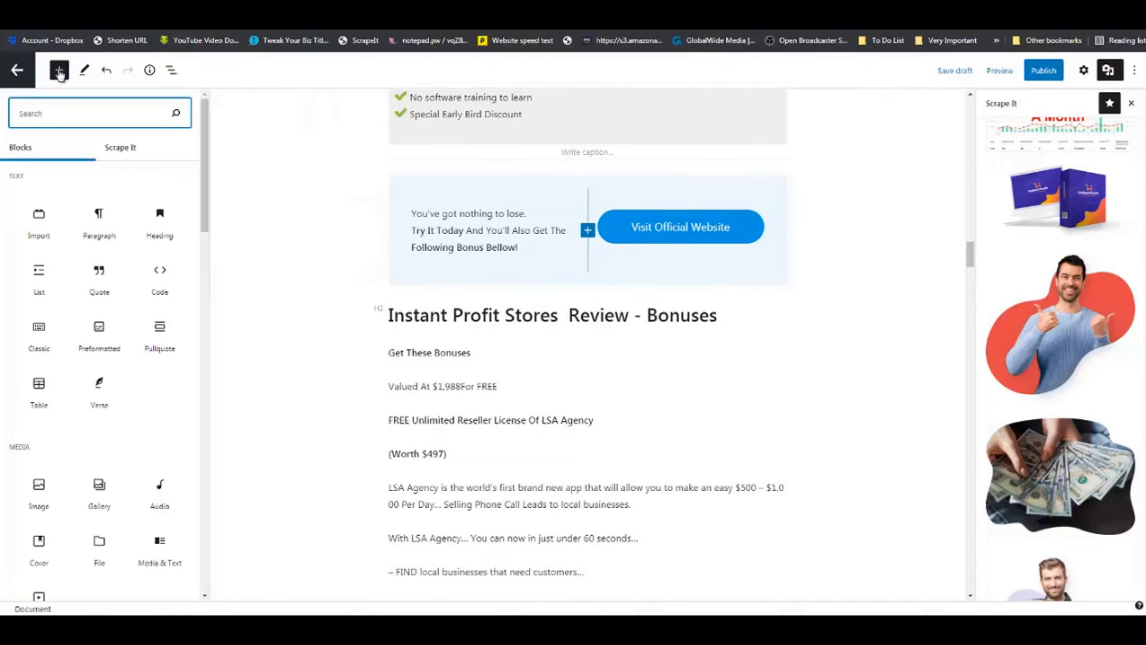
{"action": "left_click", "coordinate": [124, 148]}
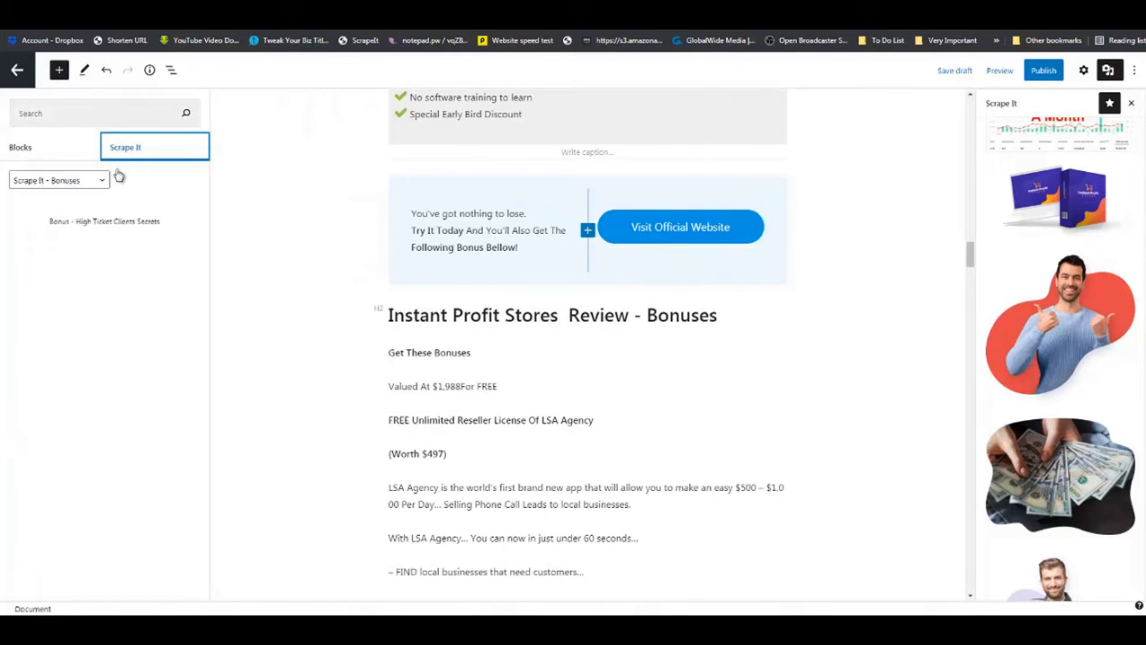
{"action": "left_click", "coordinate": [101, 183]}
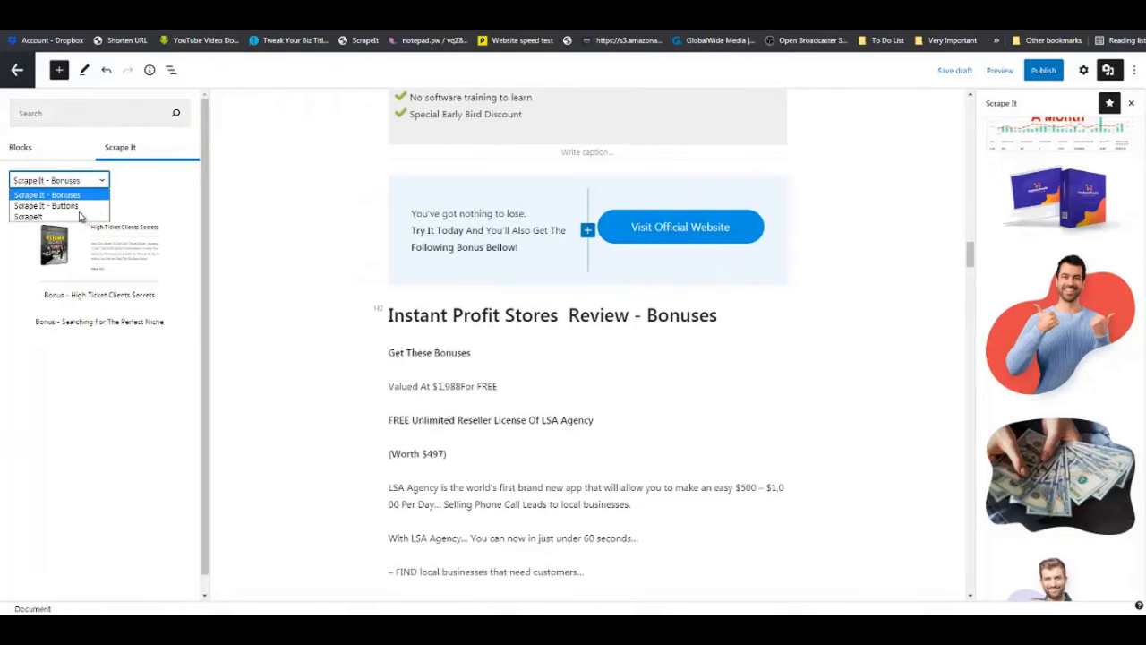
{"action": "left_click", "coordinate": [41, 223]}
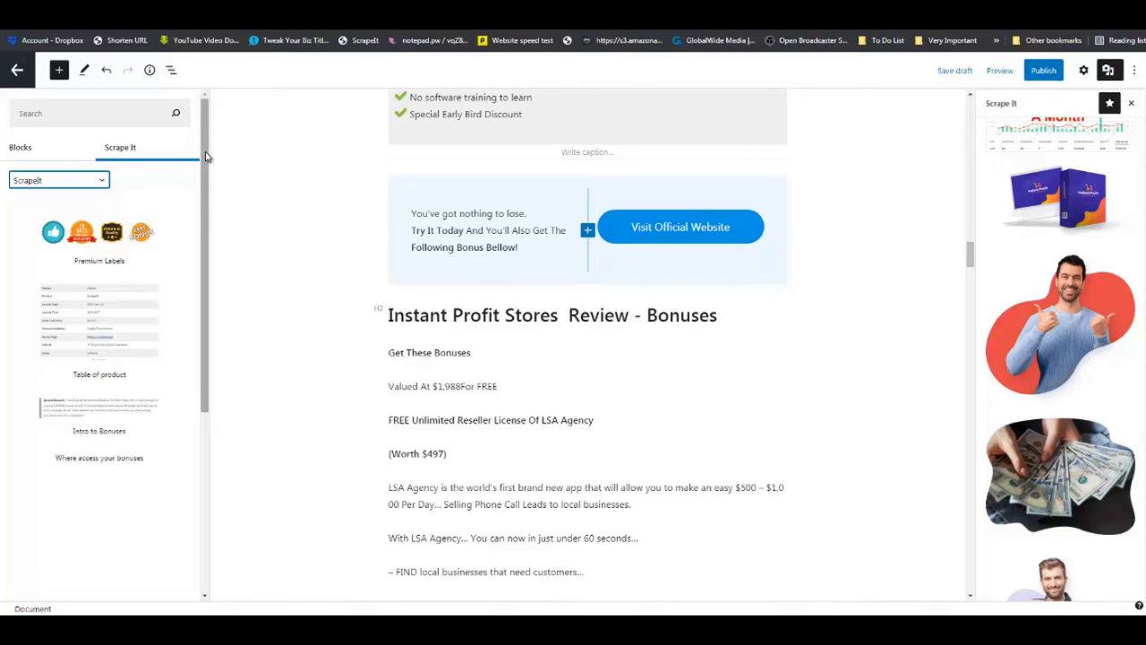
{"action": "left_click_drag", "start_coordinate": [205, 159], "coordinate": [205, 349]}
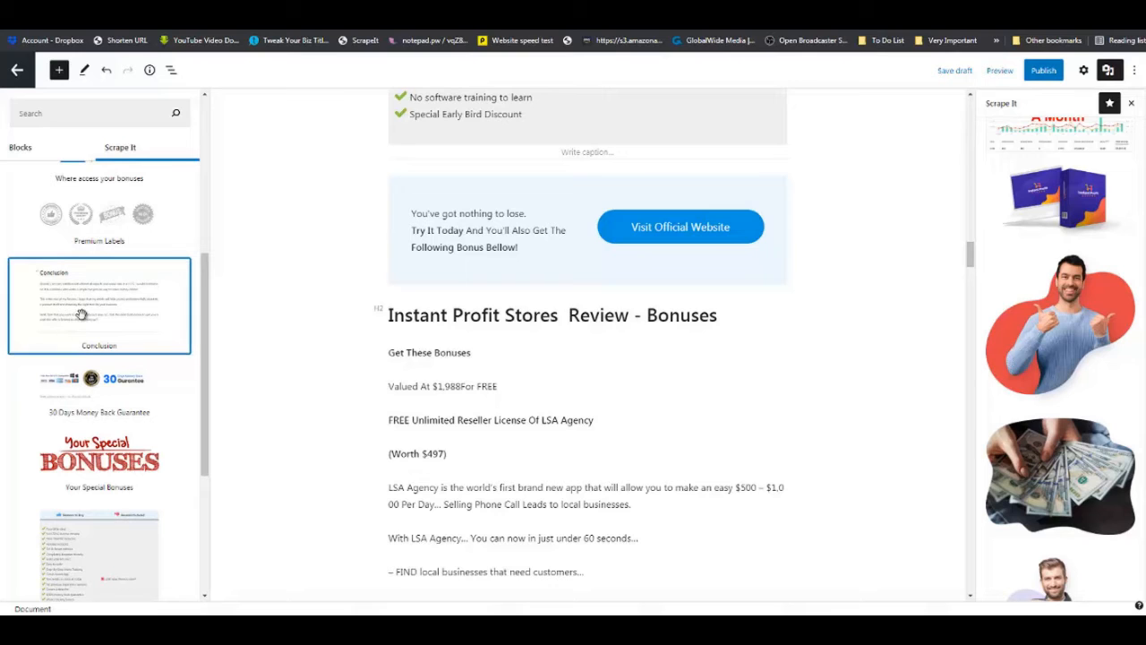
{"action": "left_click_drag", "start_coordinate": [80, 313], "coordinate": [371, 289]}
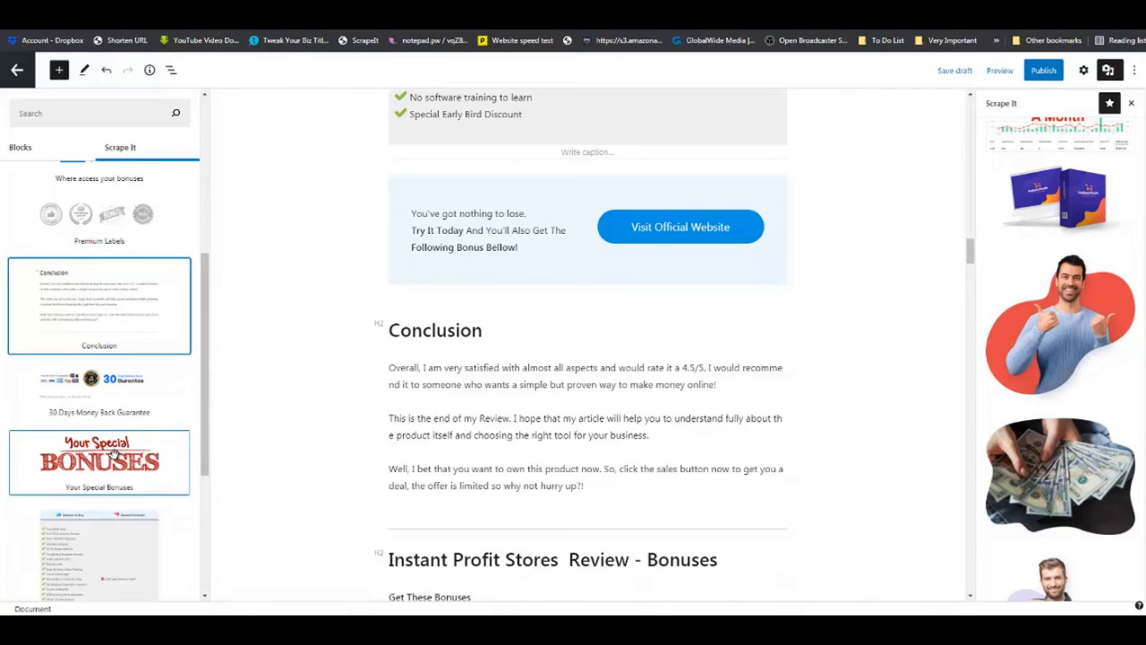
- Insert the "Your Special Bonuses" graphic below the Bonuses heading and place the "Intro to Bonuses" template between the heading and the graphic
{"action": "left_click_drag", "start_coordinate": [114, 454], "coordinate": [365, 568]}
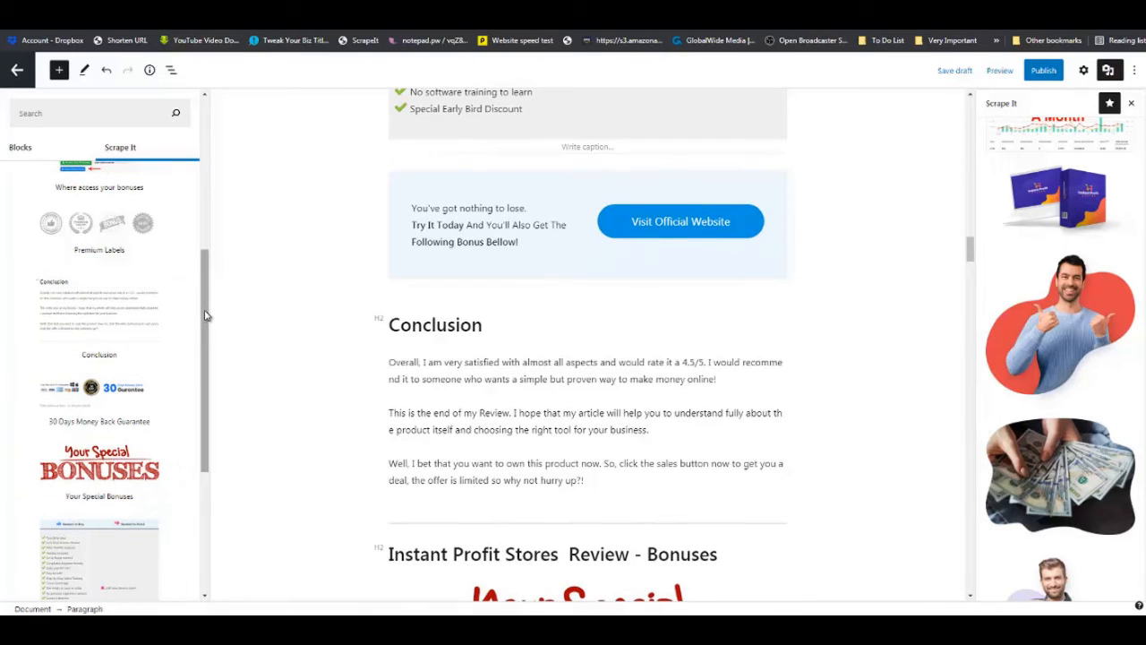
{"action": "left_click_drag", "start_coordinate": [204, 315], "coordinate": [204, 220]}
{"action": "left_click_drag", "start_coordinate": [128, 272], "coordinate": [466, 554]}
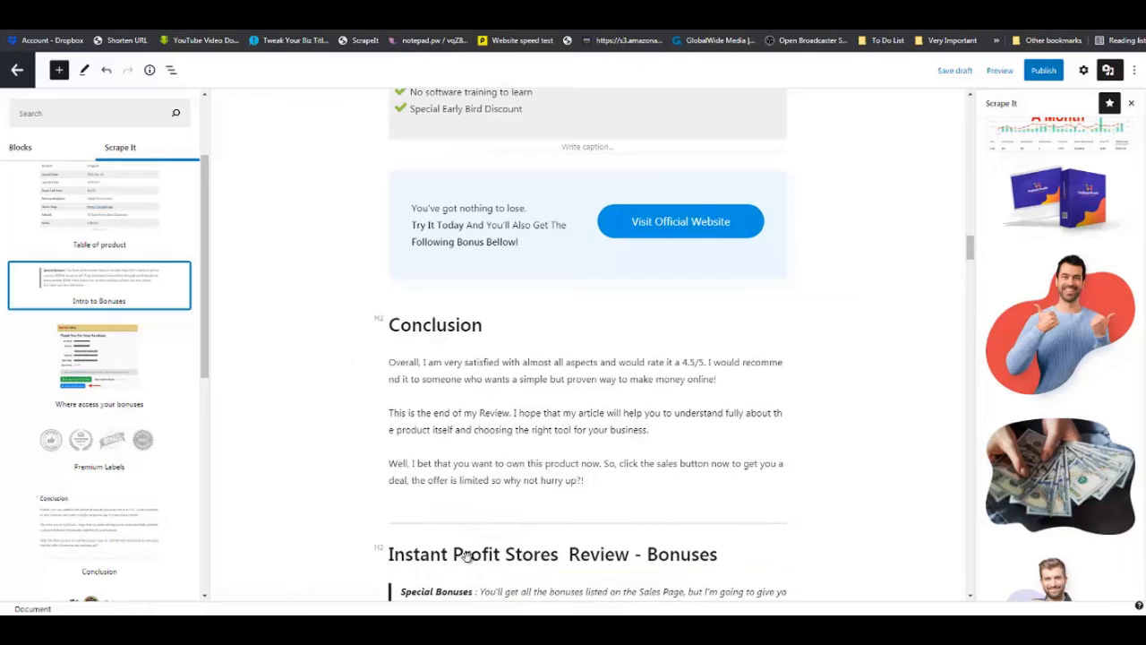
- Insert the "High Ticket Clients Secrets" and "WP Swift Page" bonus templates from the Scrape It - Bonuses category above the FAQ heading
{"action": "scroll", "coordinate": [565, 280], "scroll_direction": "down", "scroll_amount": 4}
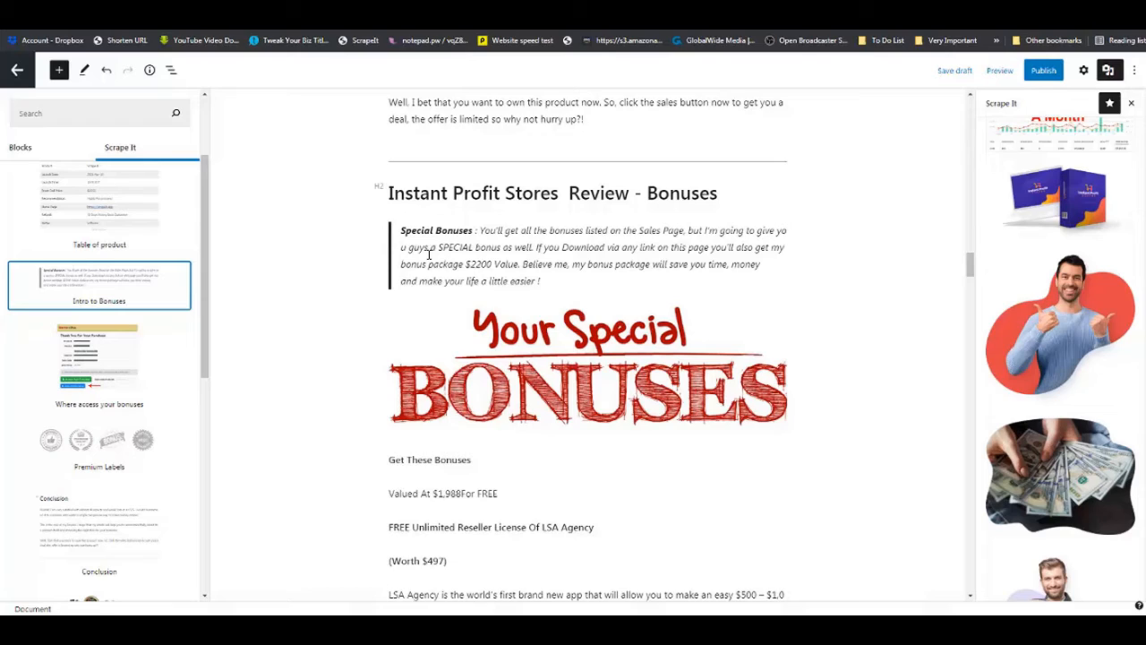
{"action": "scroll", "coordinate": [467, 332], "scroll_direction": "down", "scroll_amount": 10}
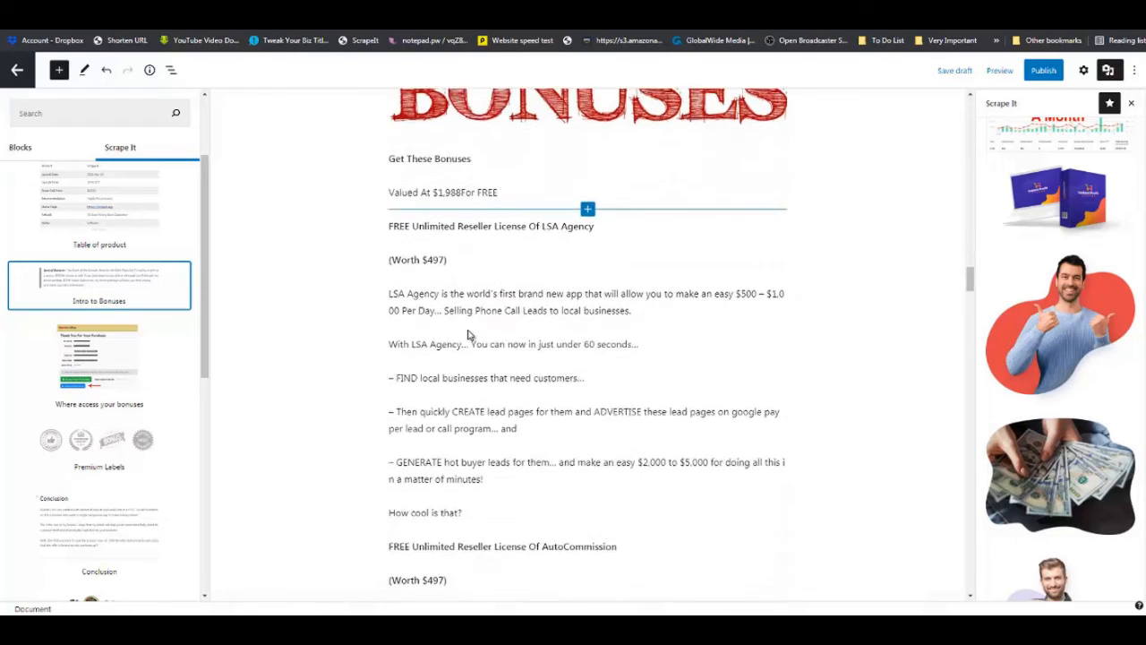
{"action": "scroll", "coordinate": [467, 334], "scroll_direction": "down", "scroll_amount": 10}
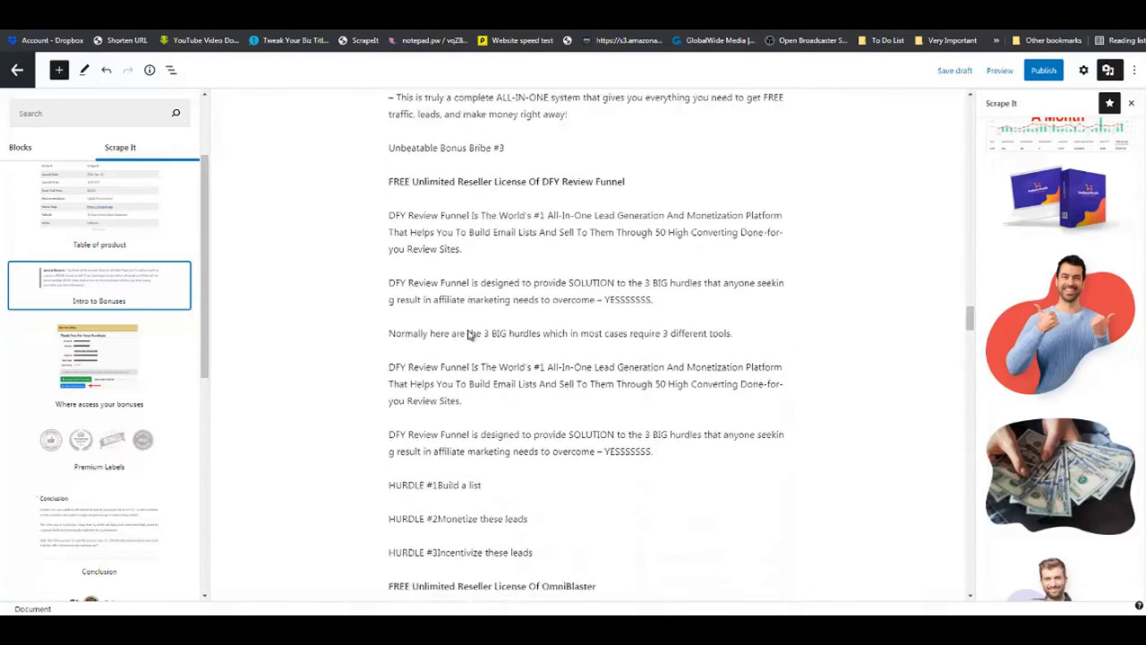
{"action": "scroll", "coordinate": [467, 334], "scroll_direction": "down", "scroll_amount": 5}
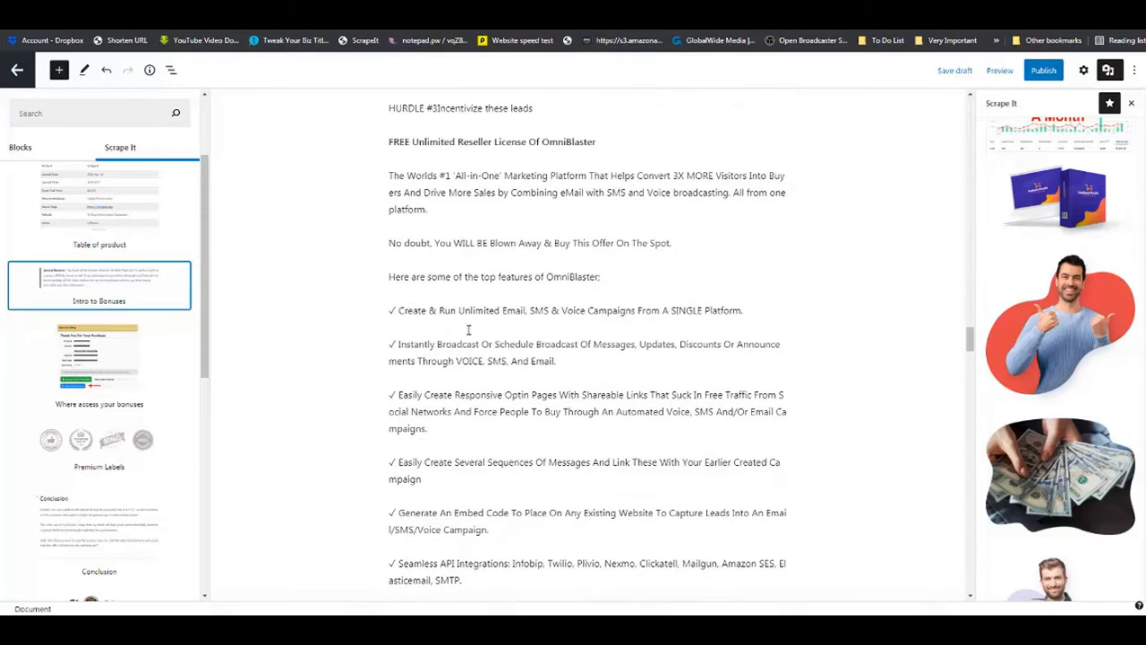
{"action": "scroll", "coordinate": [468, 330], "scroll_direction": "up", "scroll_amount": 1}
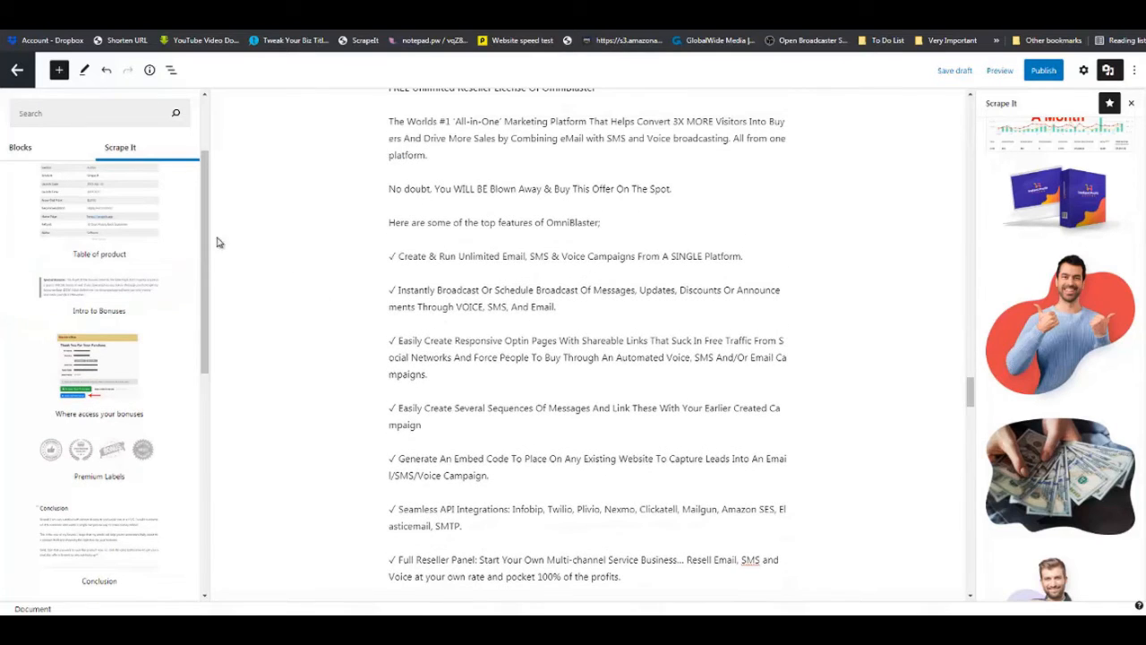
{"action": "left_click", "coordinate": [132, 149]}
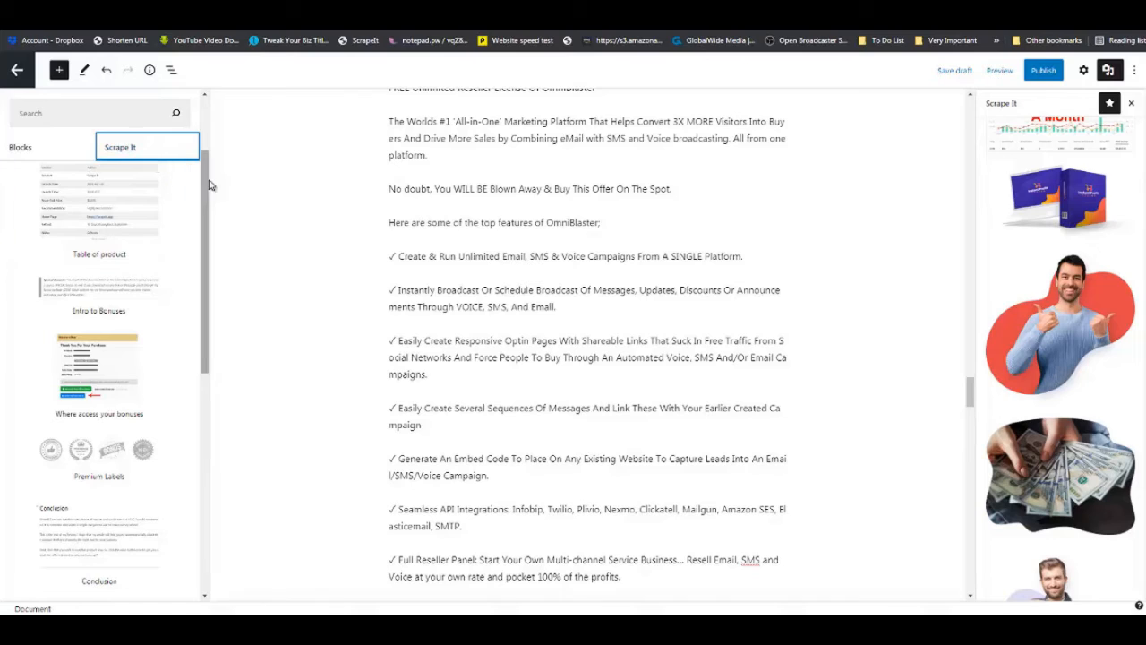
{"action": "left_click_drag", "start_coordinate": [209, 185], "coordinate": [208, 135]}
{"action": "left_click", "coordinate": [104, 182]}
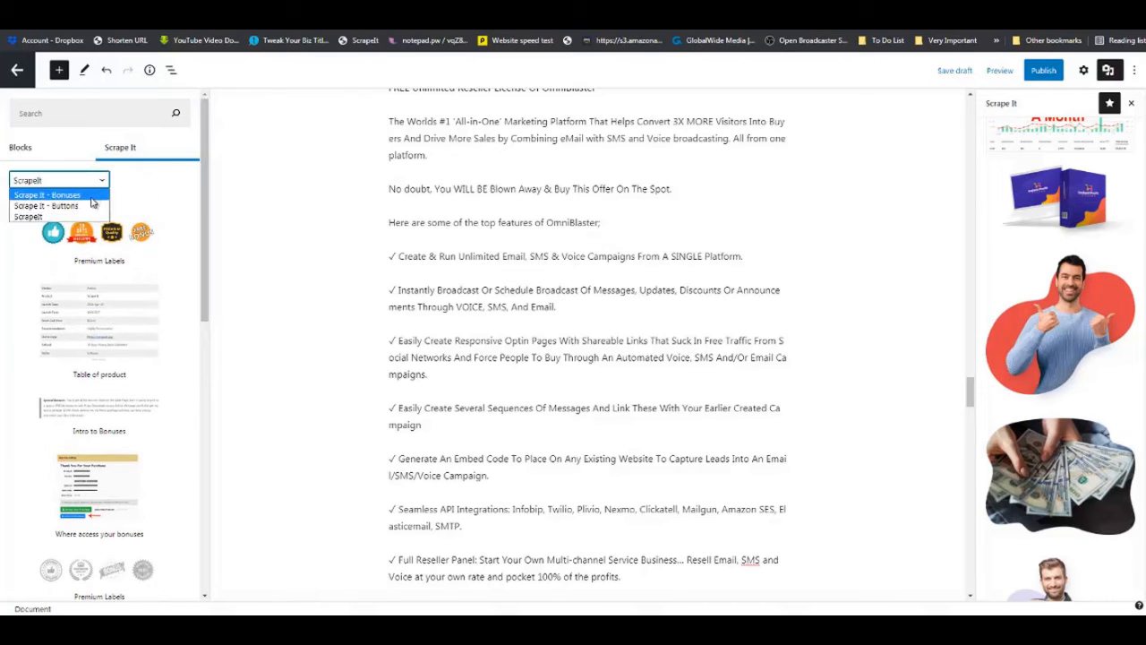
{"action": "left_click", "coordinate": [85, 196]}
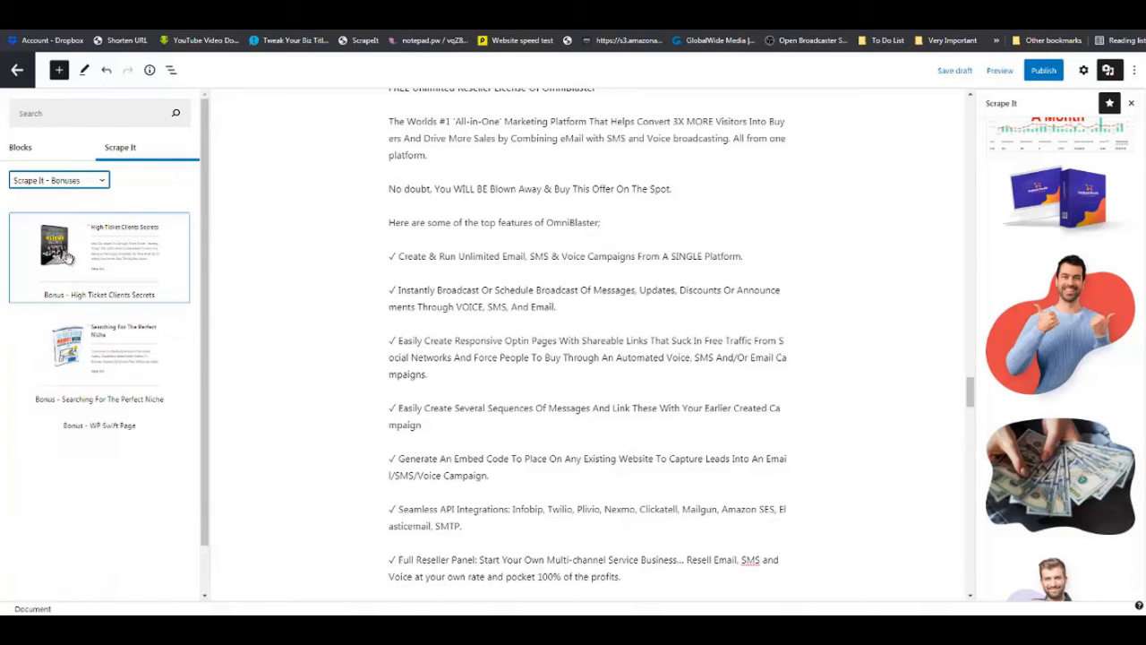
{"action": "left_click_drag", "start_coordinate": [70, 260], "coordinate": [408, 590]}
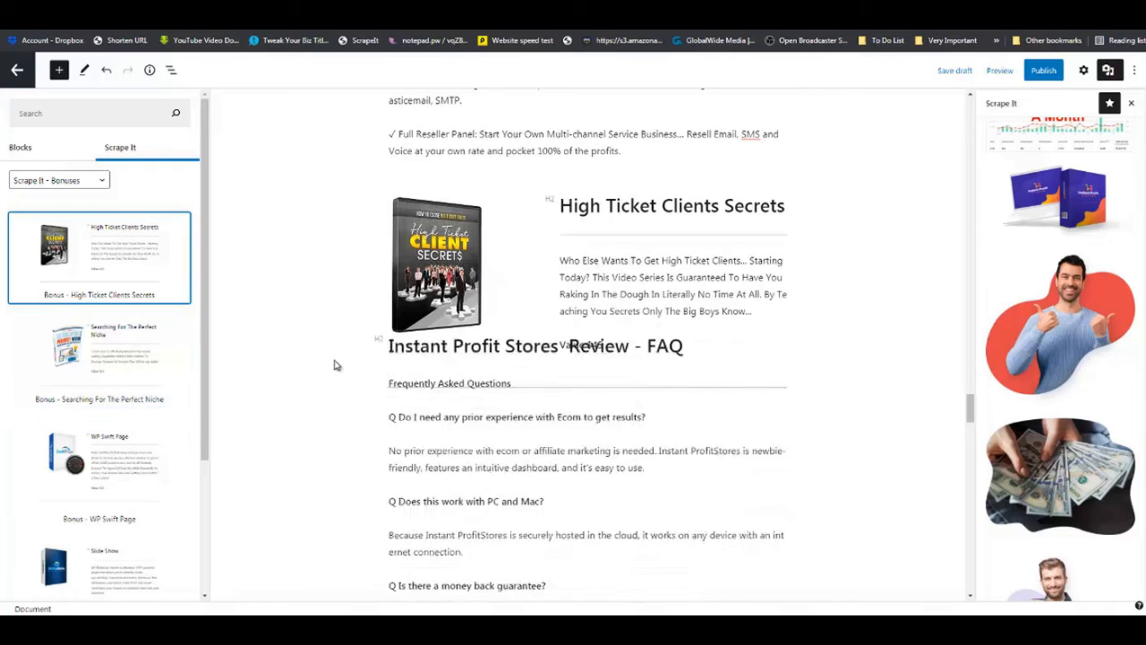
{"action": "scroll", "coordinate": [255, 359], "scroll_direction": "down", "scroll_amount": 2}
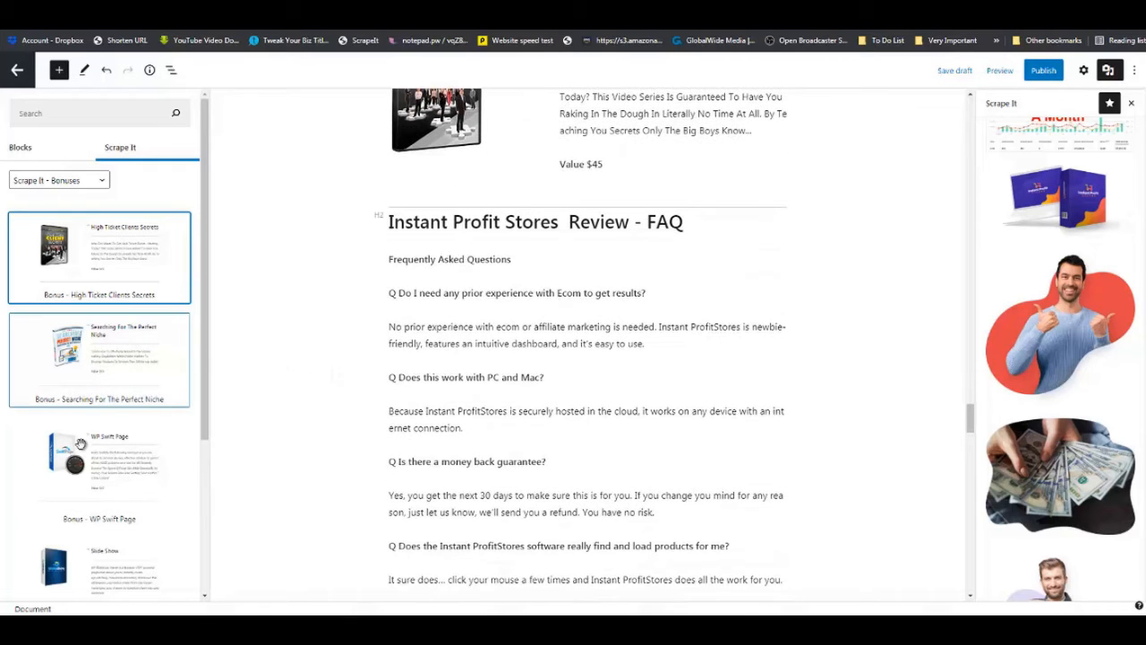
{"action": "left_click_drag", "start_coordinate": [82, 438], "coordinate": [507, 208]}
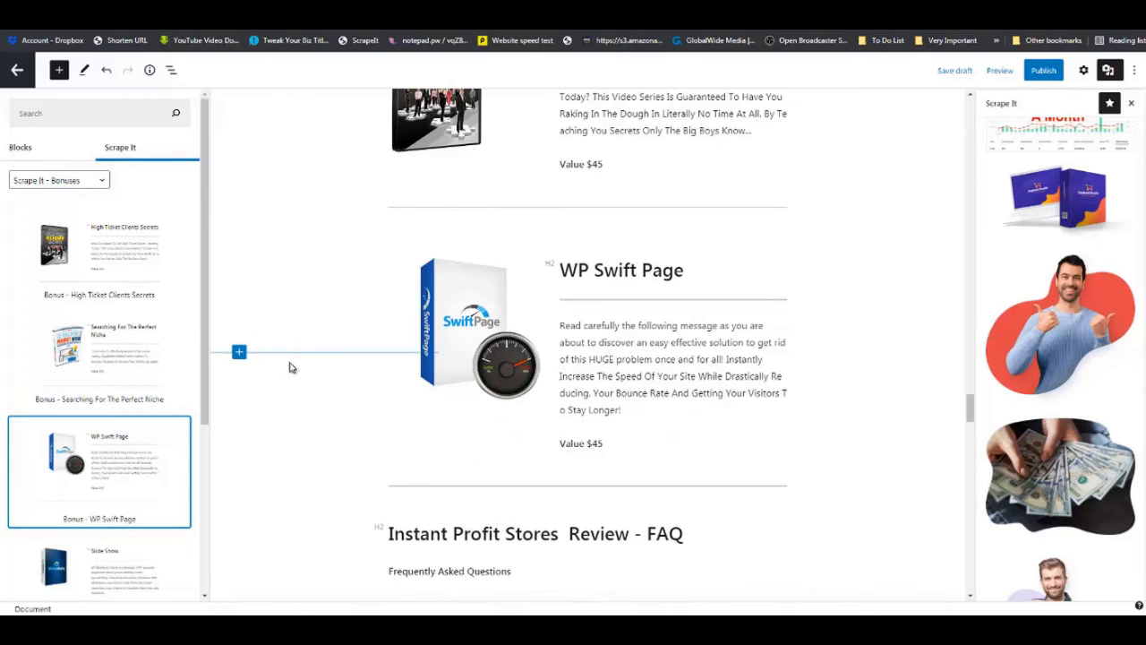
- Review the FAQ section, then switch to the published CourseFunnels review and examine its bonuses, pricing details and preceding sections
{"action": "scroll", "coordinate": [295, 379], "scroll_direction": "down", "scroll_amount": 6}
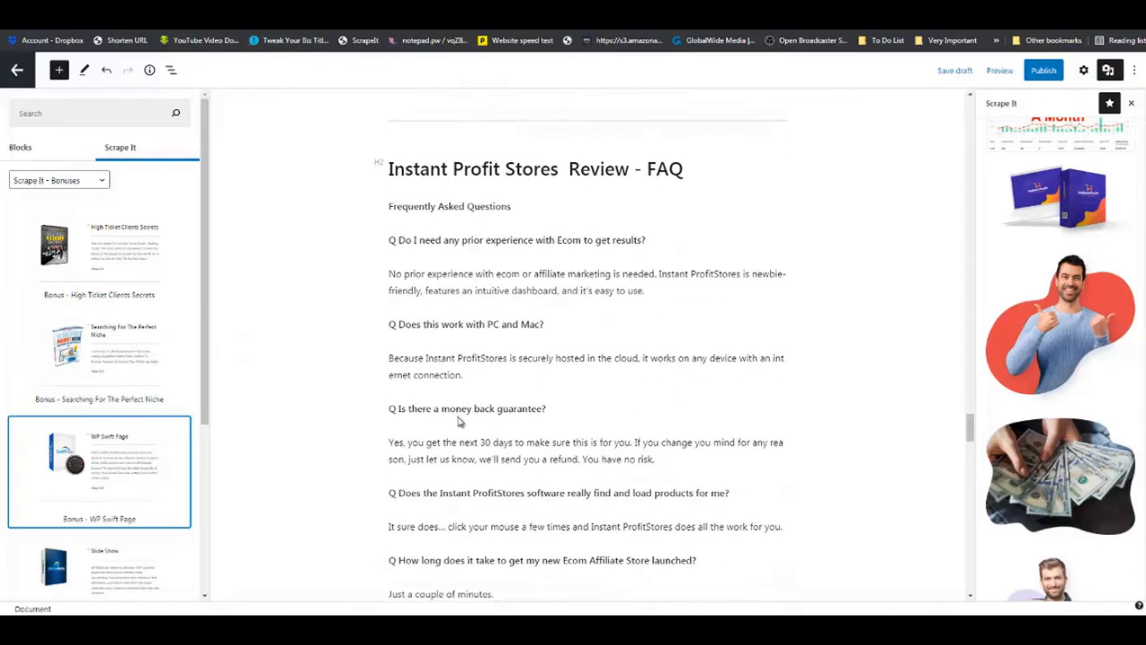
{"action": "scroll", "coordinate": [460, 421], "scroll_direction": "down", "scroll_amount": 3}
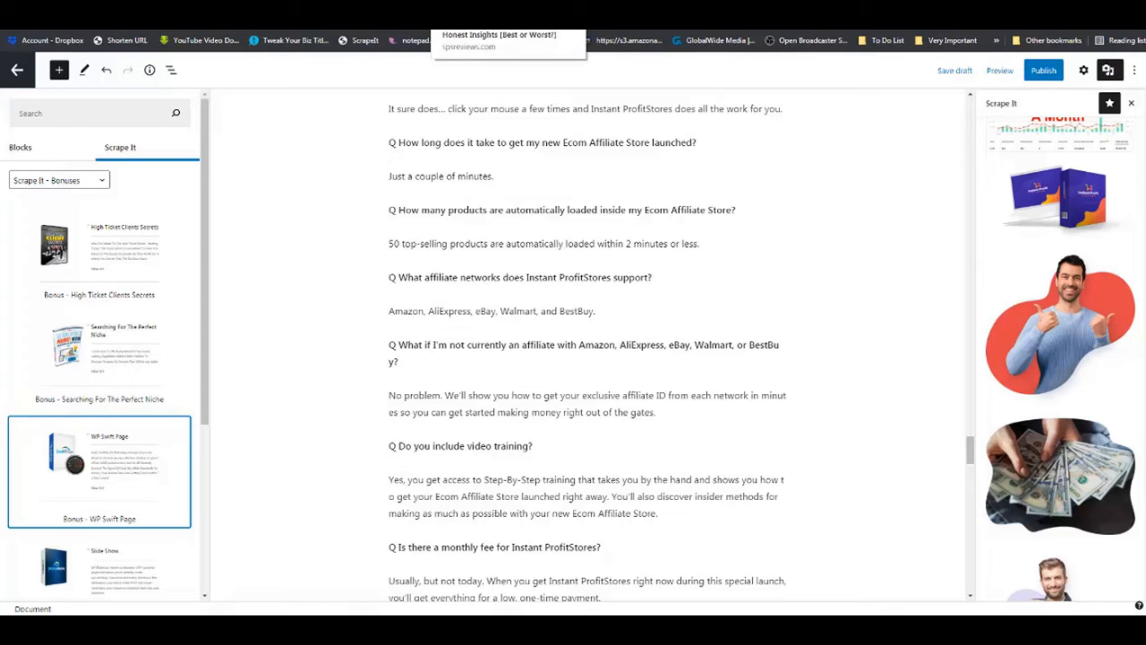
{"action": "left_click", "coordinate": [475, 5]}
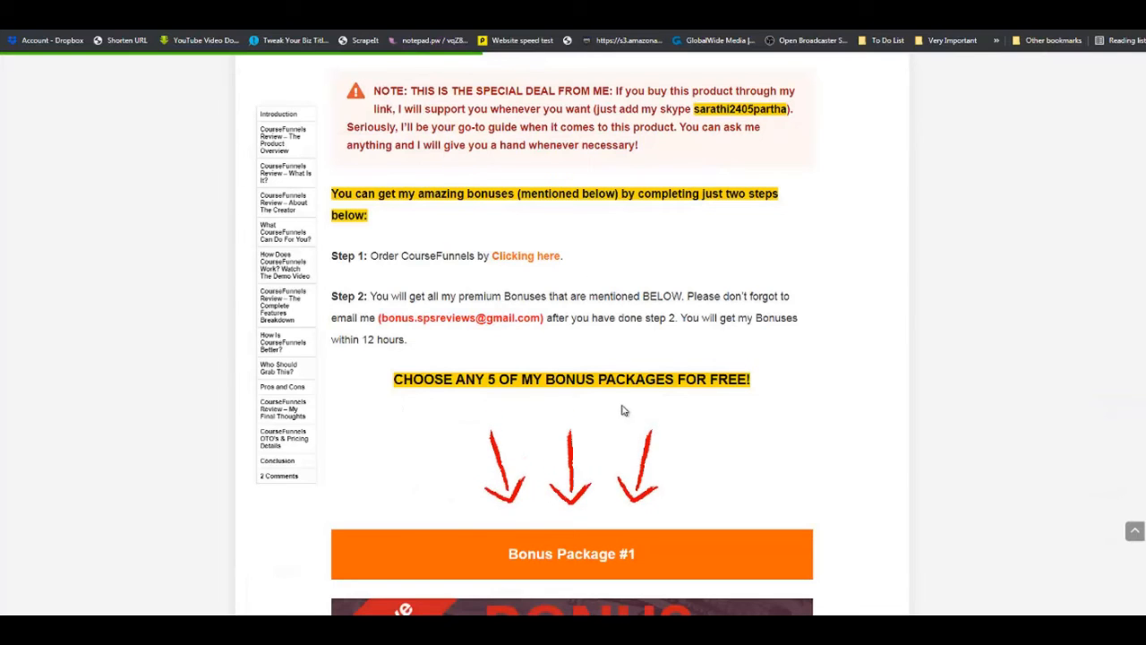
{"action": "scroll", "coordinate": [622, 408], "scroll_direction": "up", "scroll_amount": 5}
{"action": "scroll", "coordinate": [623, 407], "scroll_direction": "up", "scroll_amount": 15}
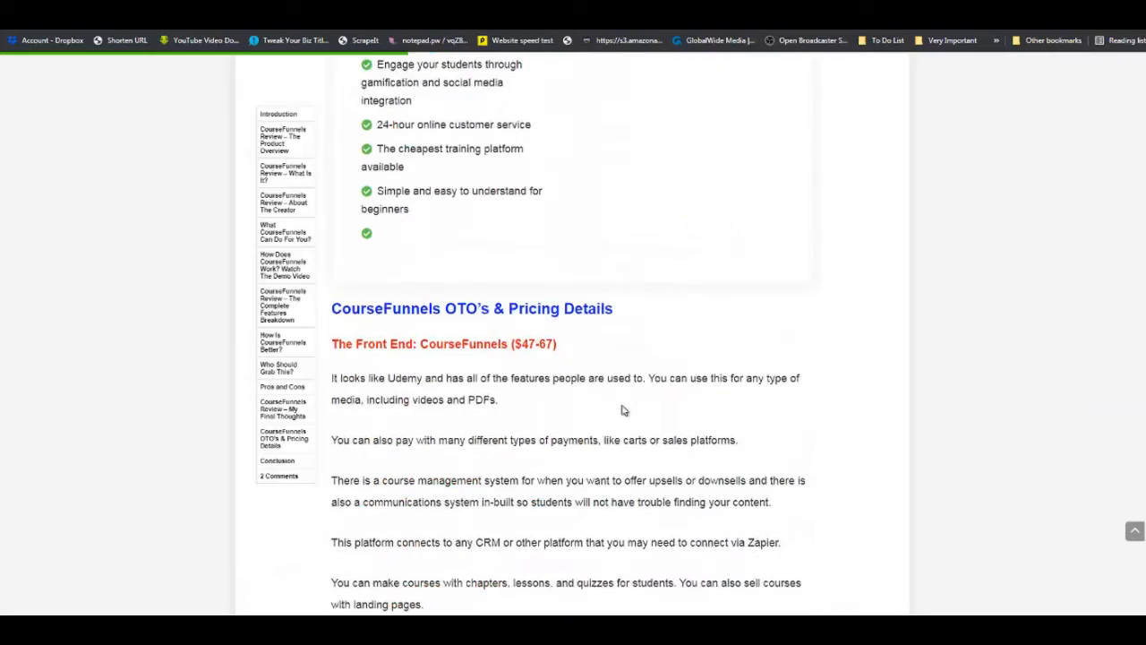
{"action": "scroll", "coordinate": [624, 410], "scroll_direction": "up", "scroll_amount": 4}
{"action": "scroll", "coordinate": [624, 410], "scroll_direction": "down", "scroll_amount": 7}
{"action": "scroll", "coordinate": [624, 410], "scroll_direction": "up", "scroll_amount": 12}
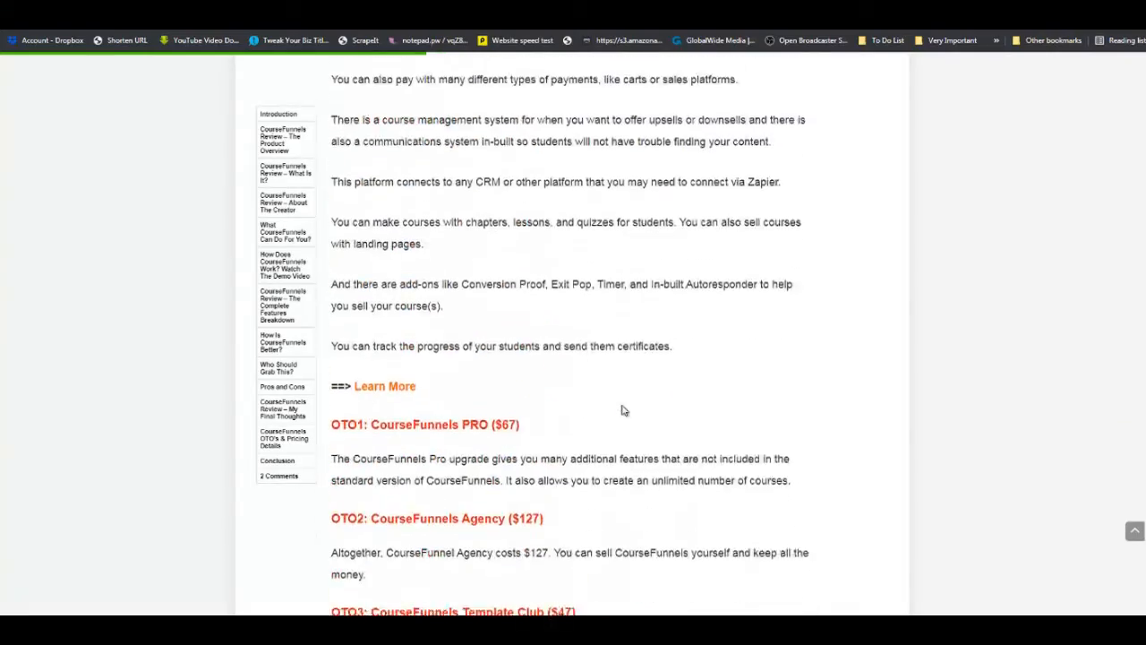
{"action": "scroll", "coordinate": [624, 410], "scroll_direction": "up", "scroll_amount": 4}
{"action": "scroll", "coordinate": [623, 410], "scroll_direction": "down", "scroll_amount": 2}
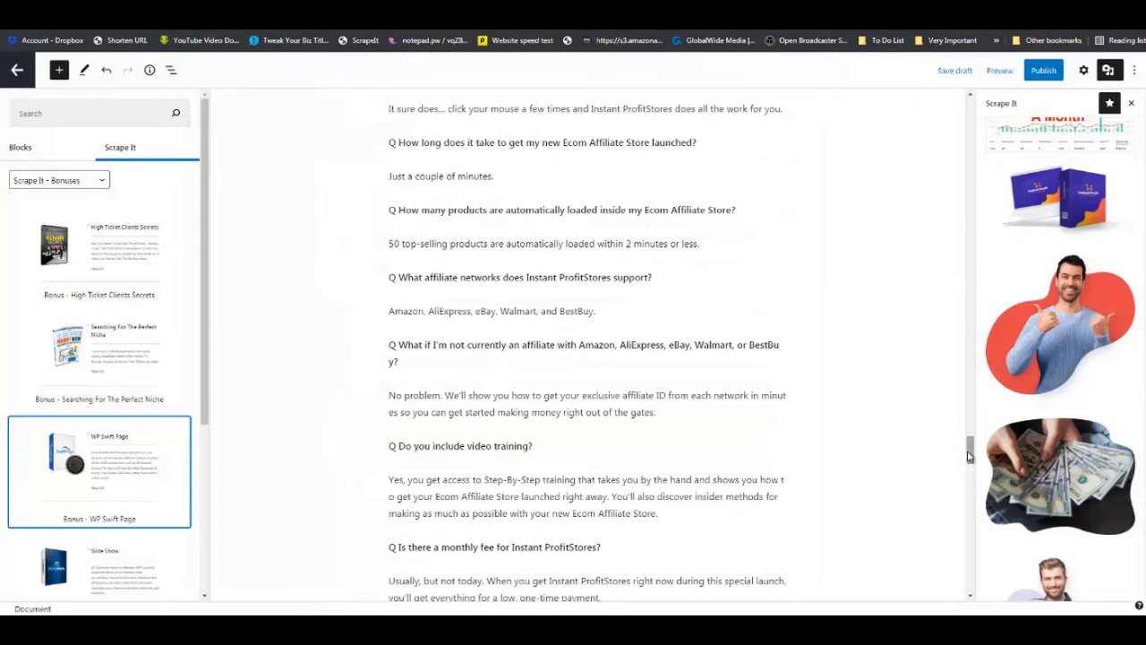
- Enable the Taqyeem review box at the top of the post with Points style, title "Instant Profit Stores" and under-score text "Awesome"
{"action": "left_click_drag", "start_coordinate": [970, 451], "coordinate": [970, 523]}
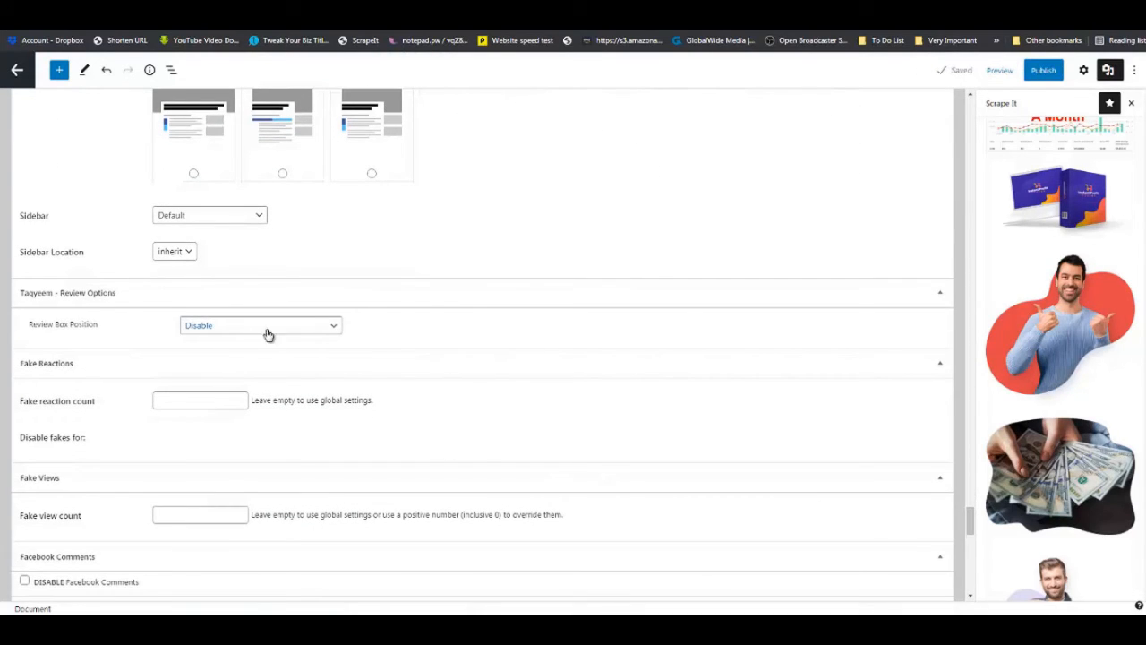
{"action": "left_click", "coordinate": [332, 328]}
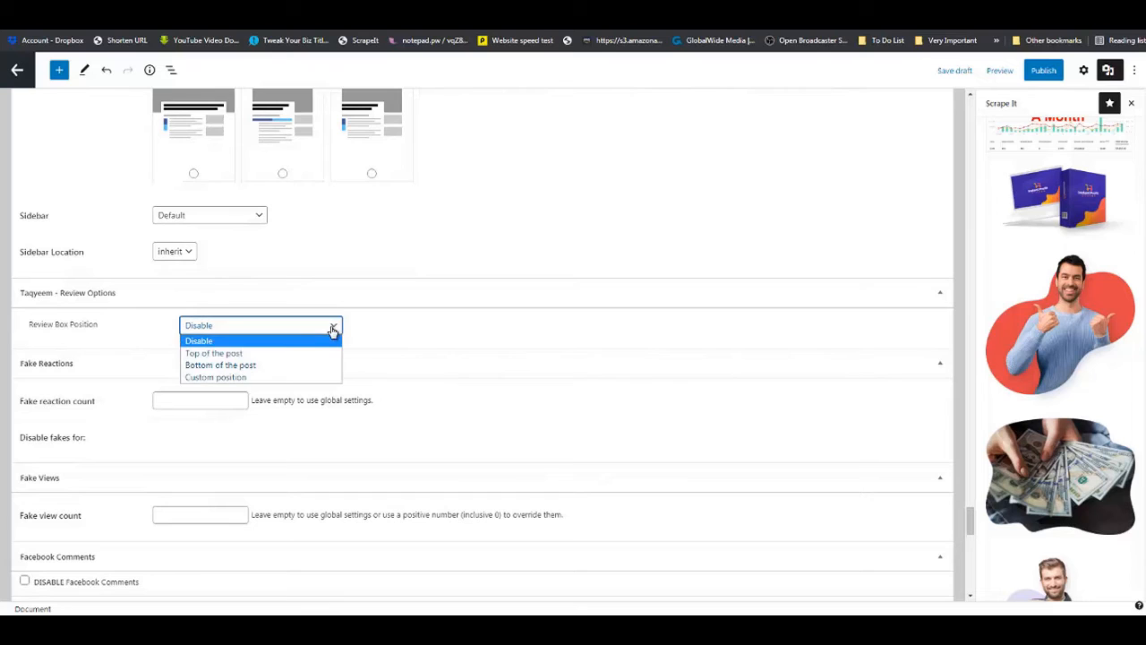
{"action": "left_click", "coordinate": [265, 355]}
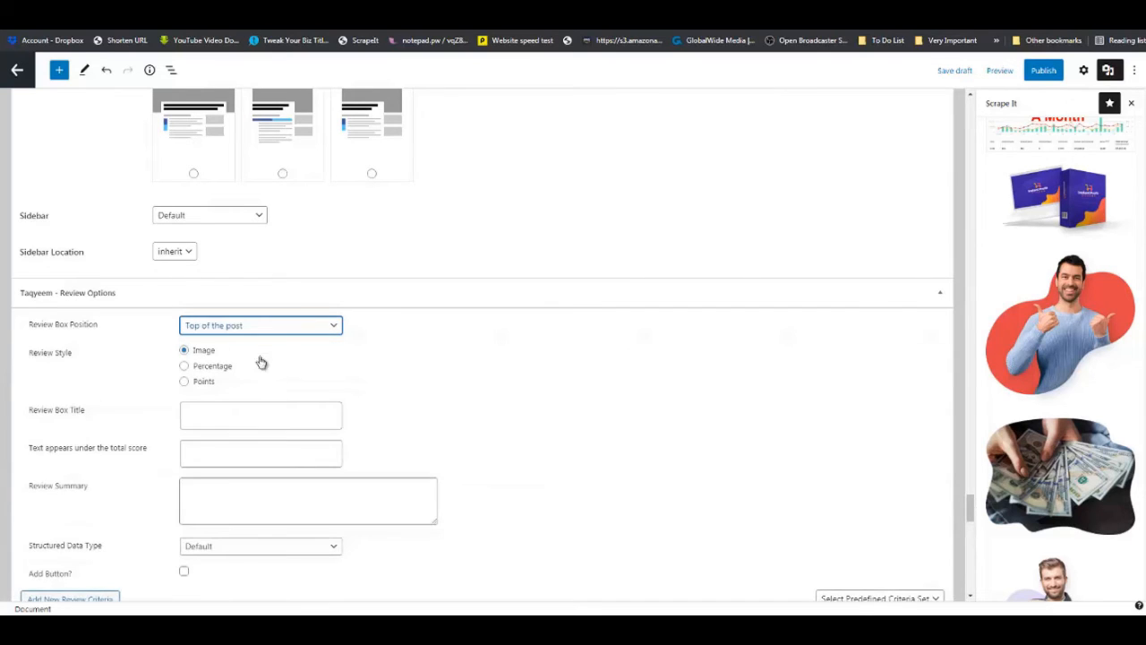
{"action": "left_click", "coordinate": [184, 384]}
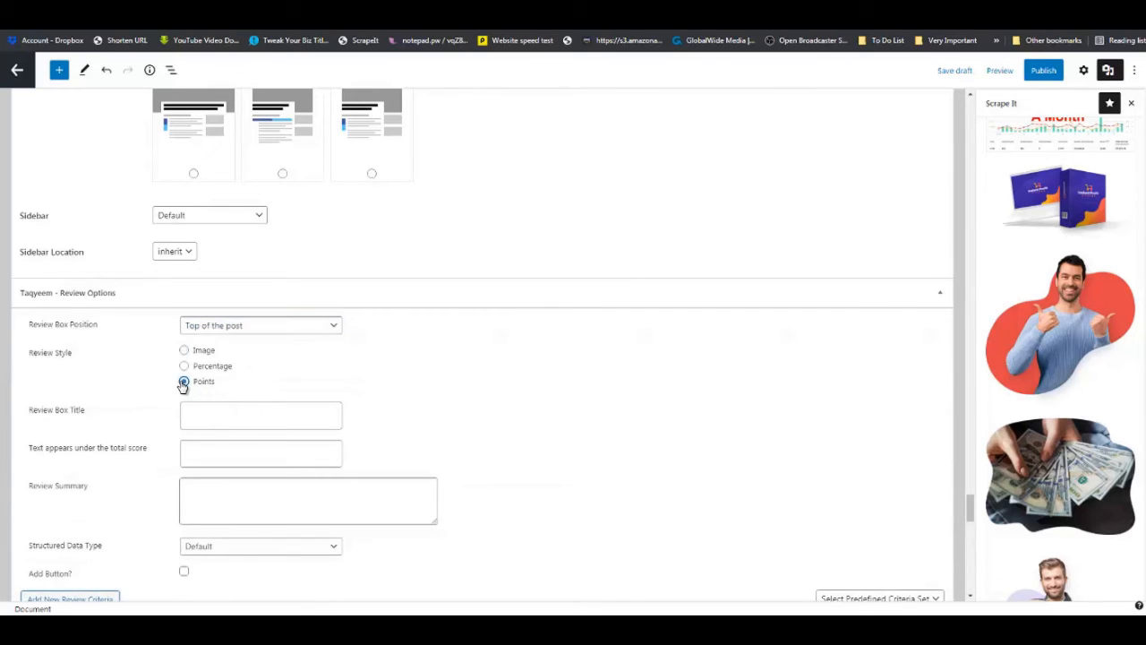
{"action": "left_click", "coordinate": [219, 418]}
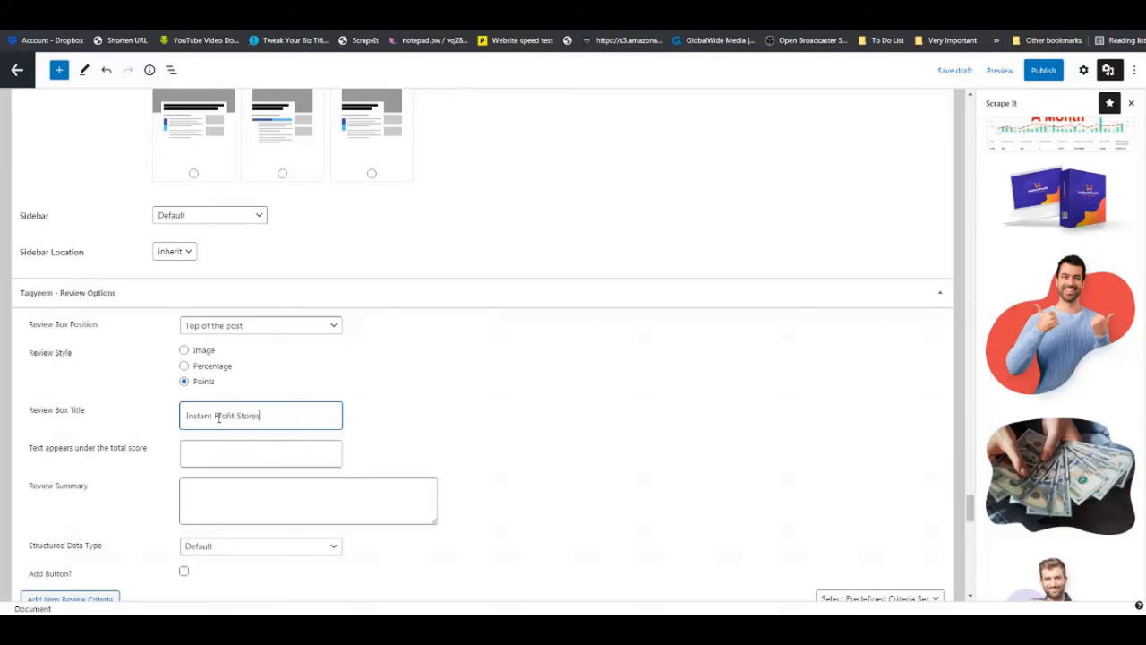
{"action": "left_click", "coordinate": [191, 454]}
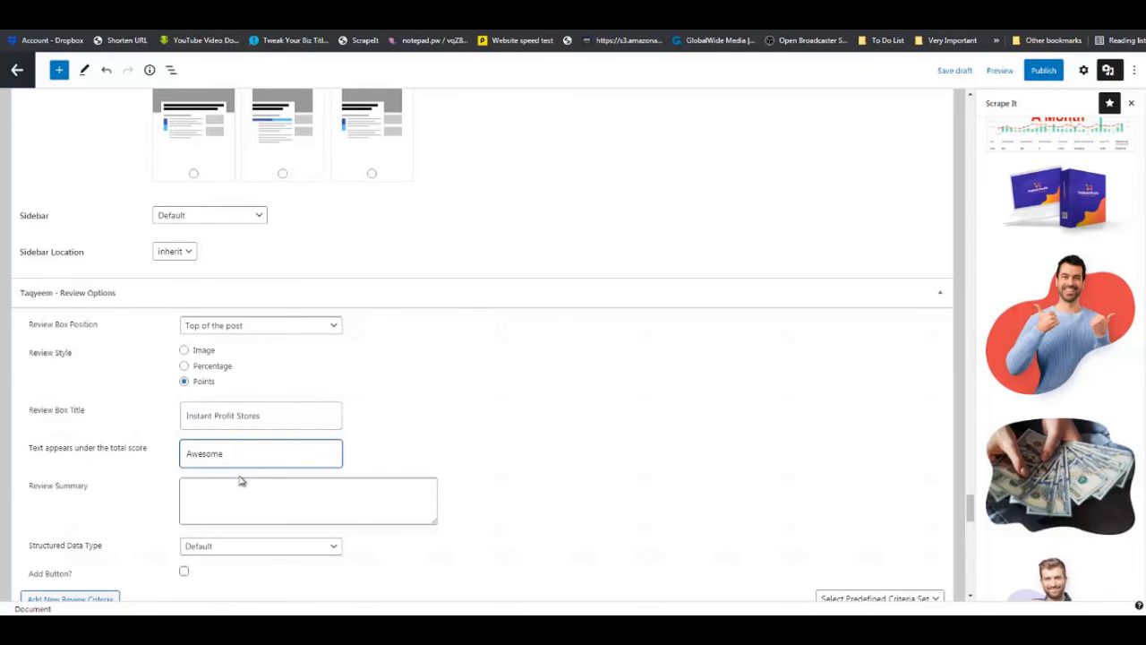
- Copy the opening testimonial text, up to "I'm already making easy profit", from below the product table into the Review Summary
{"action": "scroll", "coordinate": [520, 331], "scroll_direction": "up", "scroll_amount": 8}
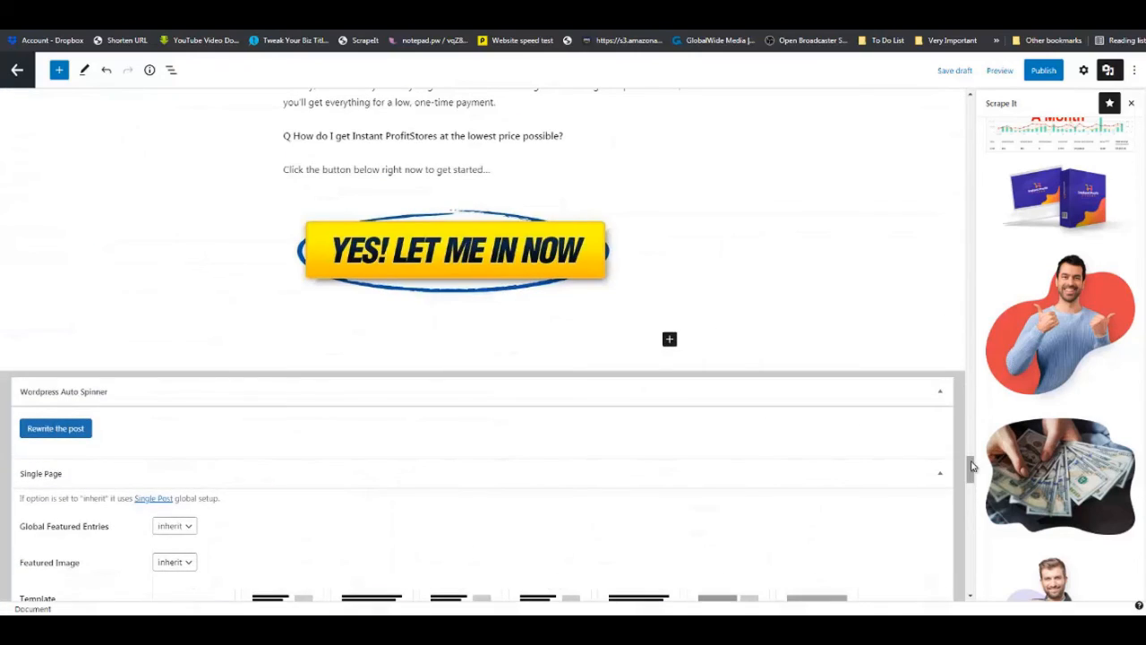
{"action": "left_click_drag", "start_coordinate": [972, 469], "coordinate": [966, 121]}
{"action": "scroll", "coordinate": [736, 212], "scroll_direction": "down", "scroll_amount": 1}
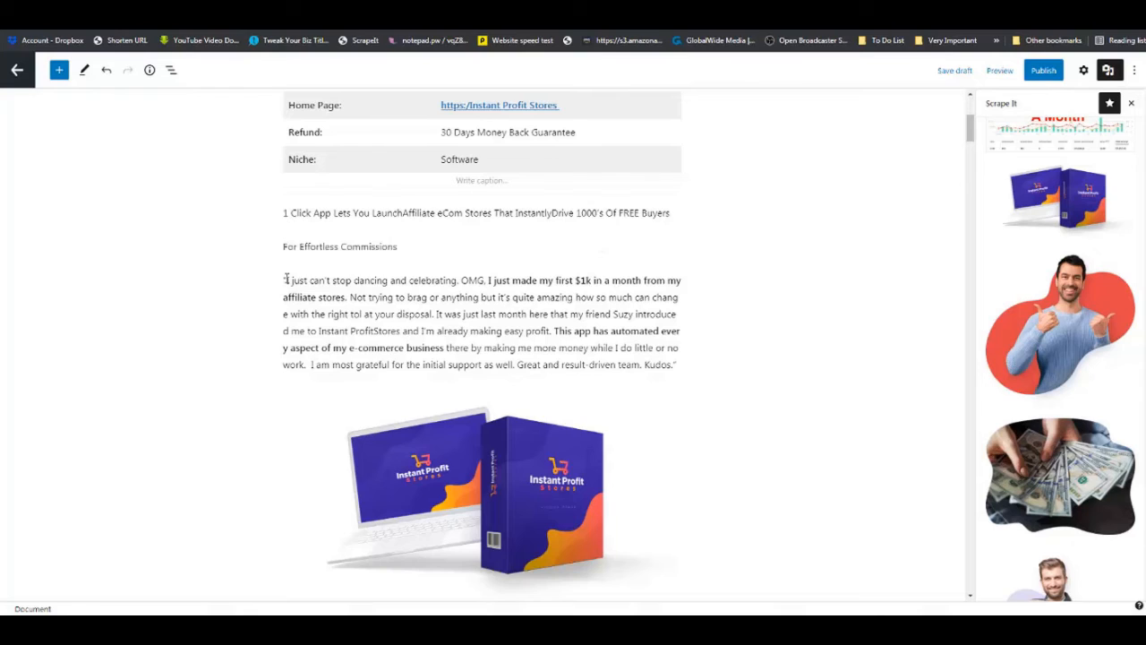
{"action": "left_click_drag", "start_coordinate": [284, 281], "coordinate": [548, 331]}
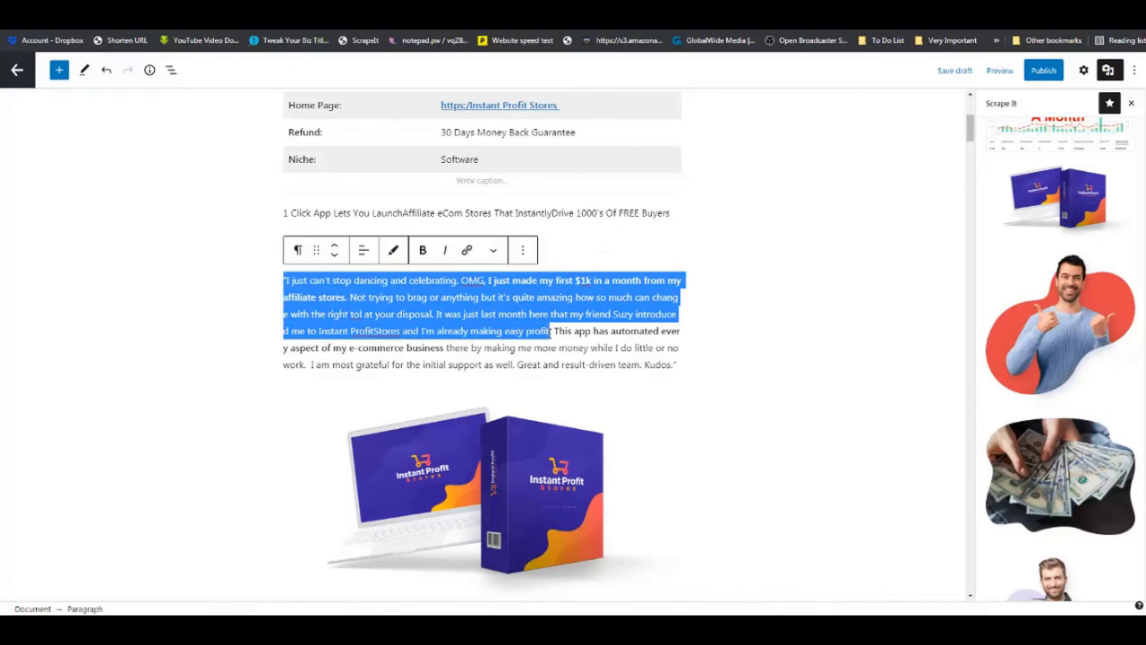
{"action": "right_click", "coordinate": [533, 330]}
{"action": "left_click", "coordinate": [555, 356]}
{"action": "left_click_drag", "start_coordinate": [972, 132], "coordinate": [967, 523]}
{"action": "left_click", "coordinate": [231, 262]}
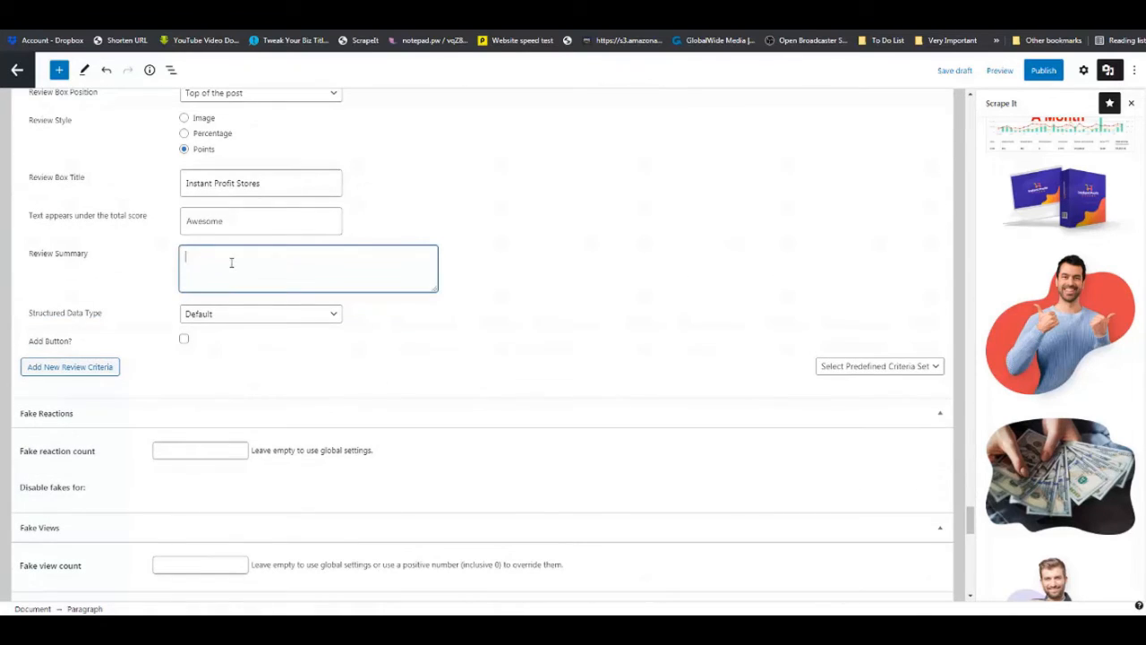
{"action": "key", "text": "ctrl+v"}
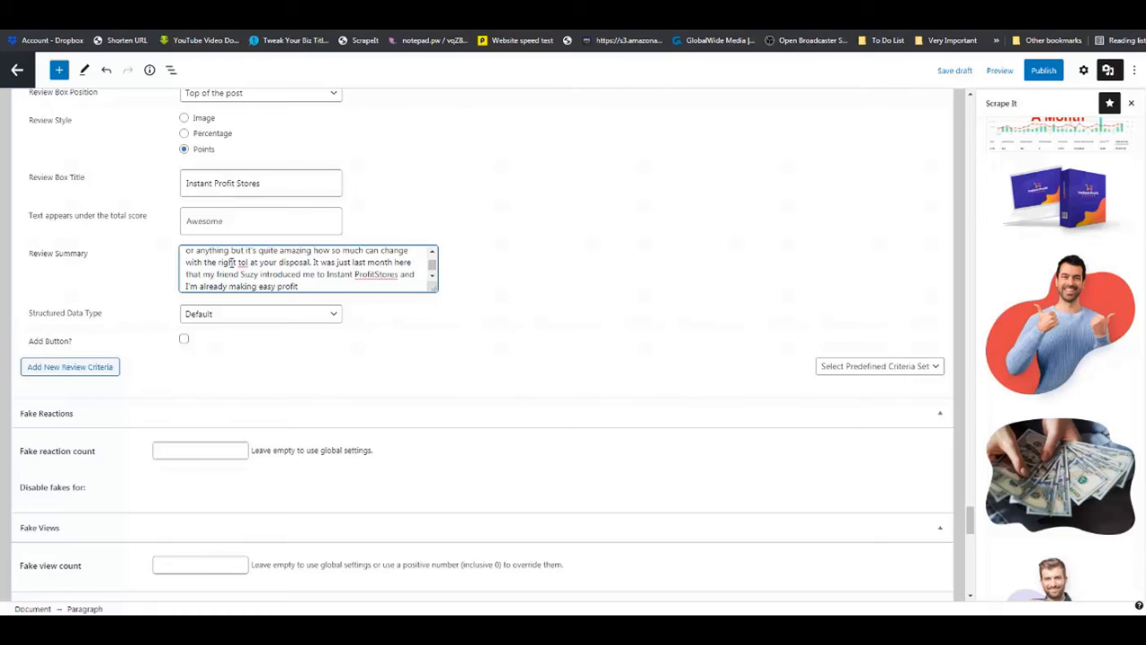
- Load the predefined "Criteria" review set and score Easy To Use 77 and Features 73, and also rate Quality and Support
{"action": "left_click", "coordinate": [941, 367]}
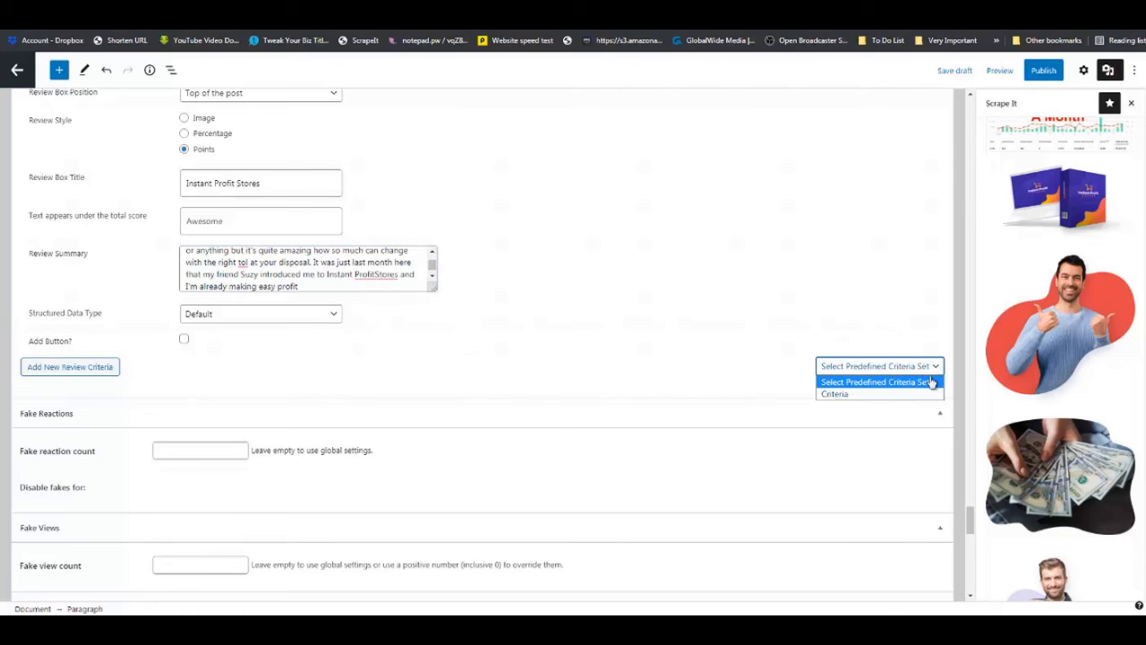
{"action": "left_click", "coordinate": [922, 394]}
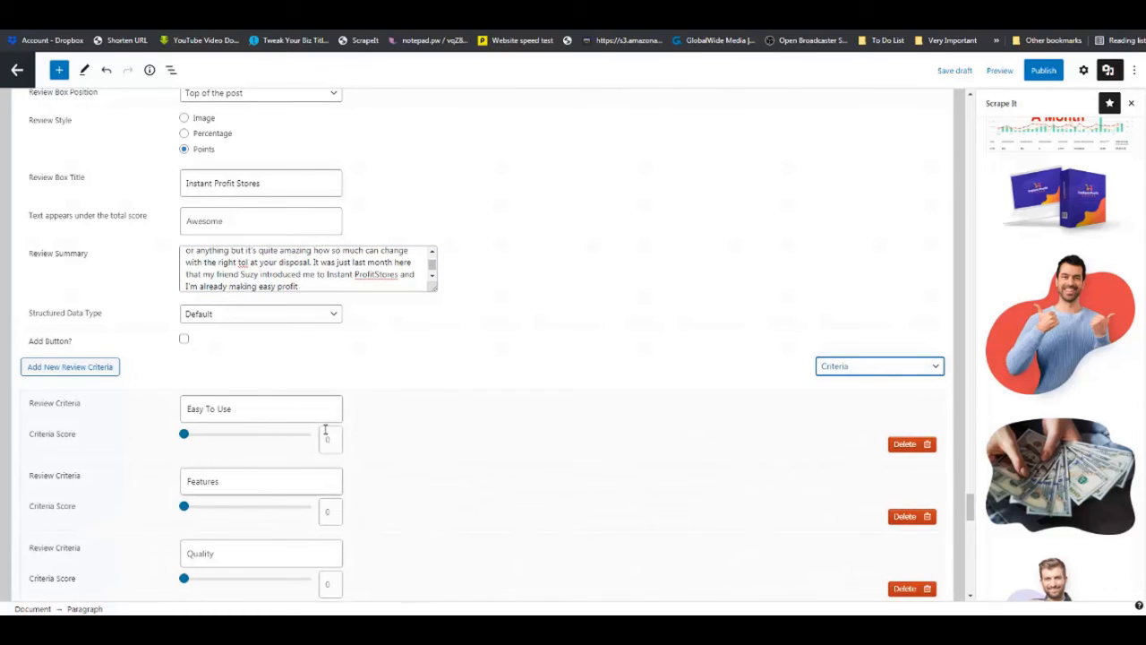
{"action": "scroll", "coordinate": [294, 379], "scroll_direction": "down", "scroll_amount": 1}
{"action": "scroll", "coordinate": [289, 376], "scroll_direction": "down", "scroll_amount": 1}
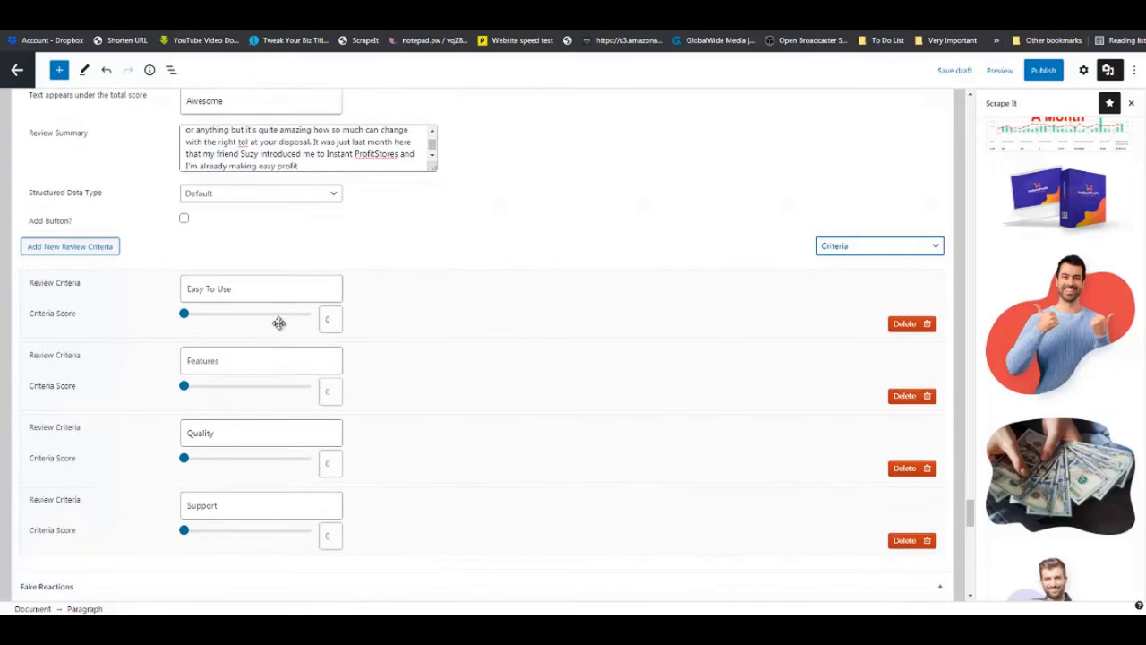
{"action": "left_click", "coordinate": [284, 315]}
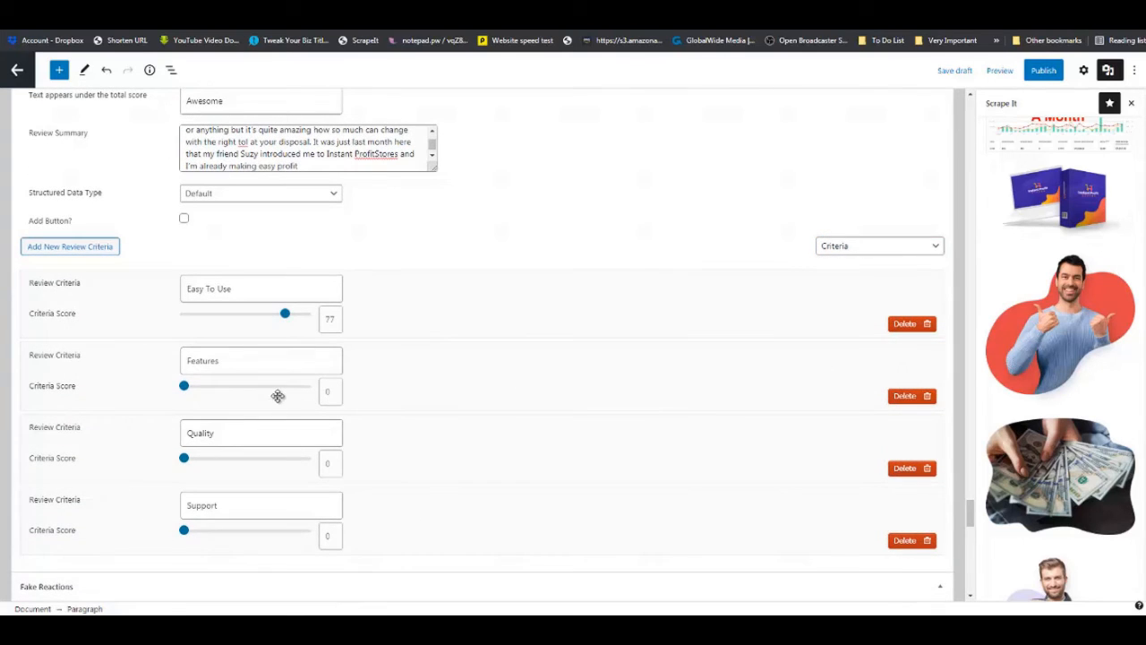
{"action": "left_click", "coordinate": [278, 387]}
{"action": "left_click", "coordinate": [265, 461]}
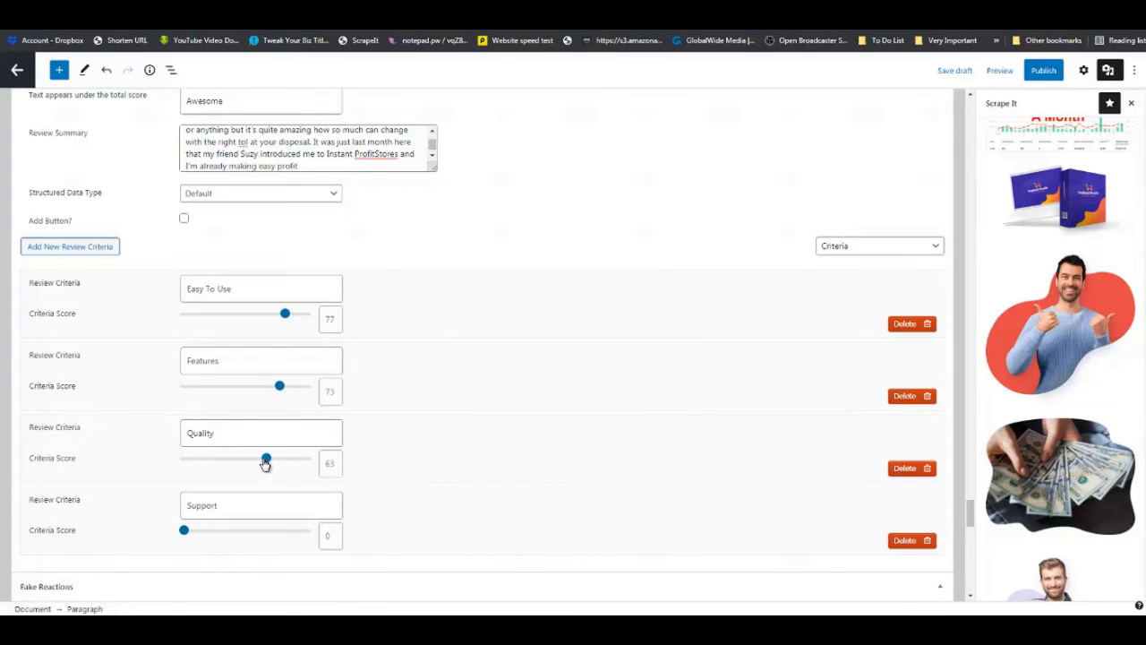
{"action": "left_click_drag", "start_coordinate": [265, 461], "coordinate": [293, 458]}
{"action": "left_click", "coordinate": [259, 532]}
{"action": "left_click_drag", "start_coordinate": [259, 532], "coordinate": [256, 532]}
- Open the post-level settings and copy the image address of the Instant Profit Stores product picture below the first testimonial
{"action": "scroll", "coordinate": [963, 239], "scroll_direction": "up", "scroll_amount": 15}
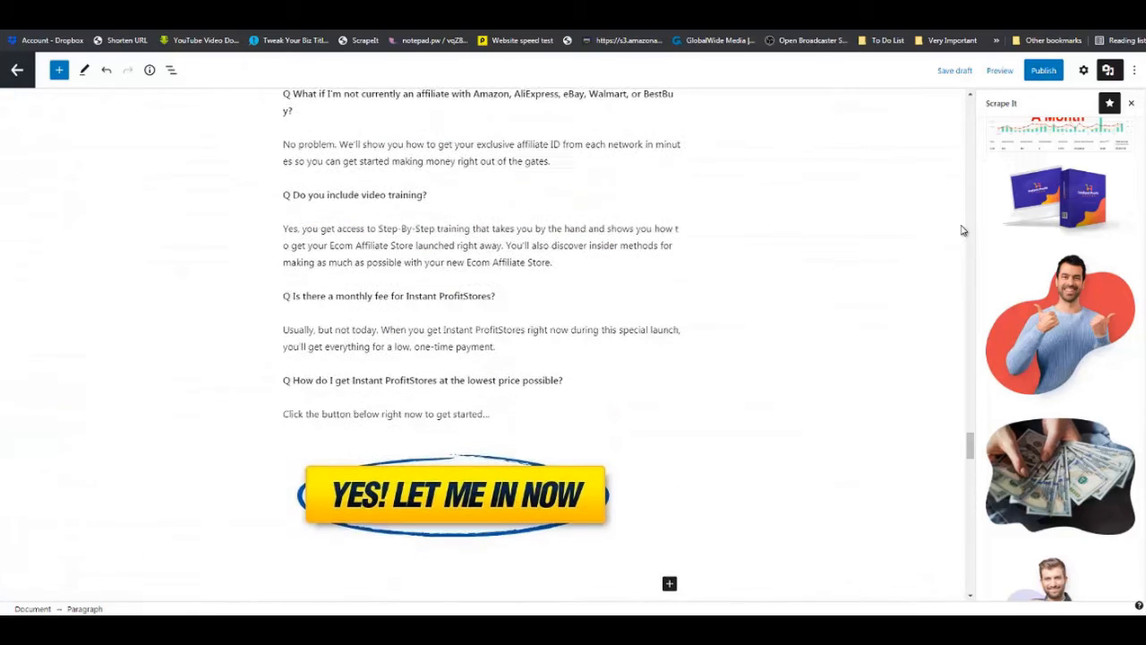
{"action": "left_click", "coordinate": [1084, 72]}
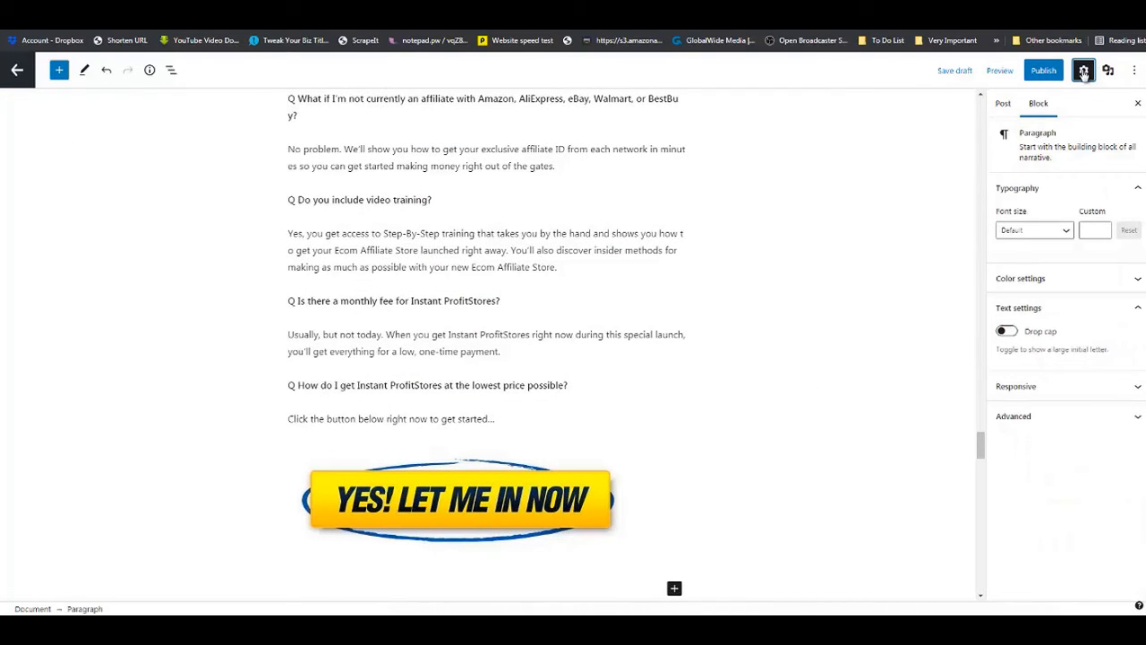
{"action": "left_click", "coordinate": [1003, 104]}
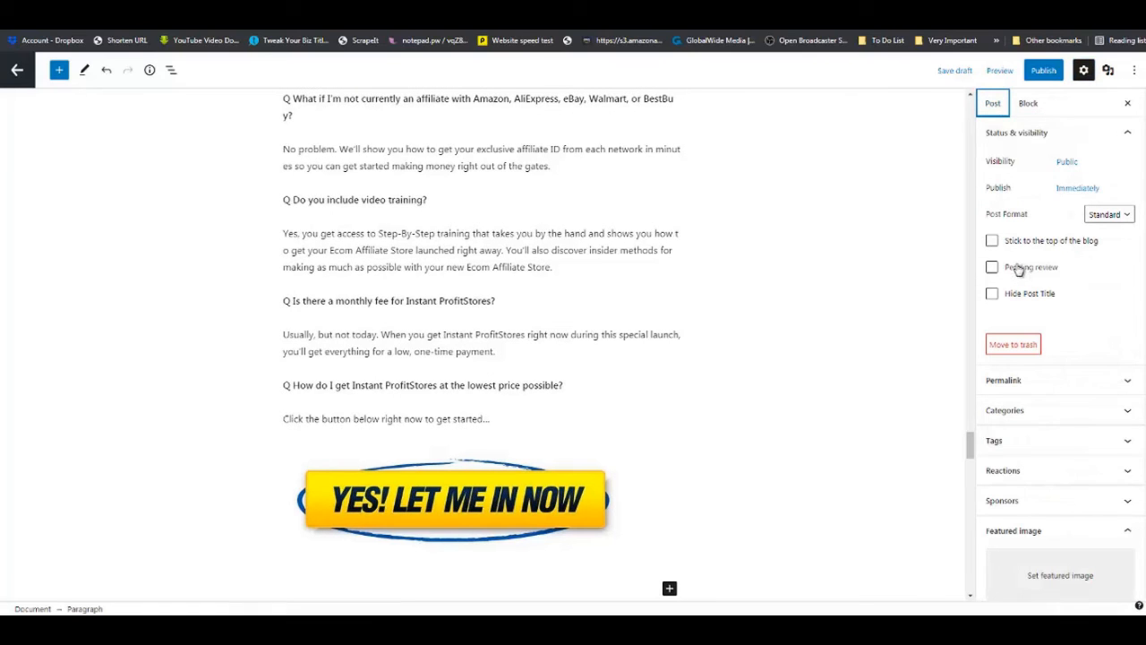
{"action": "scroll", "coordinate": [1017, 267], "scroll_direction": "down", "scroll_amount": 2}
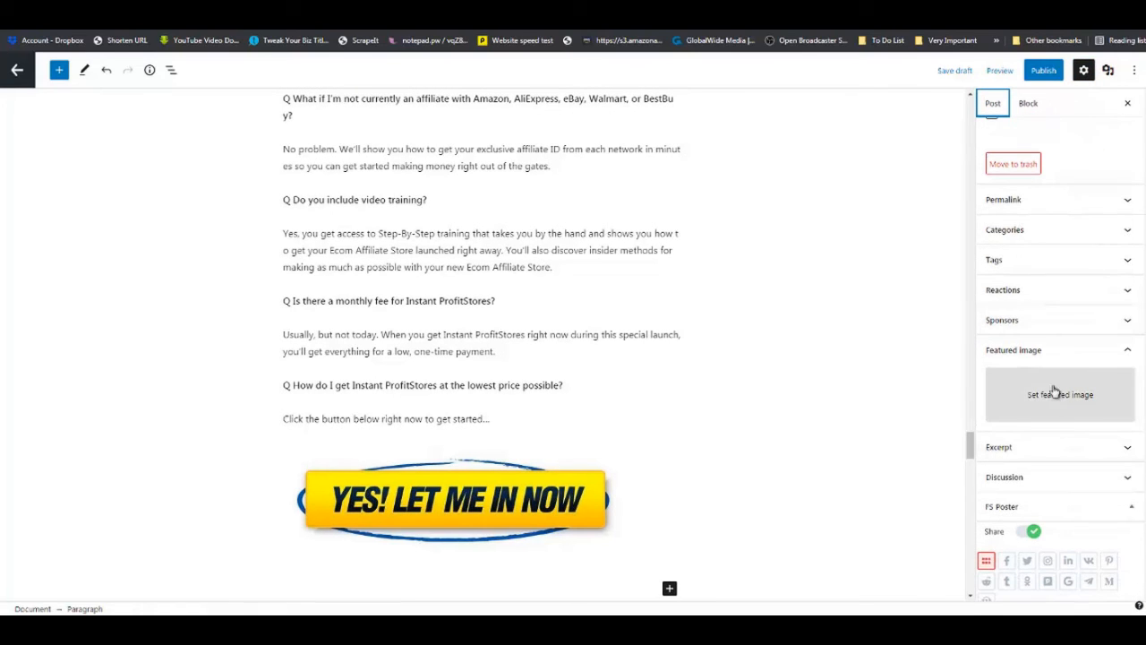
{"action": "left_click_drag", "start_coordinate": [970, 446], "coordinate": [955, 128]}
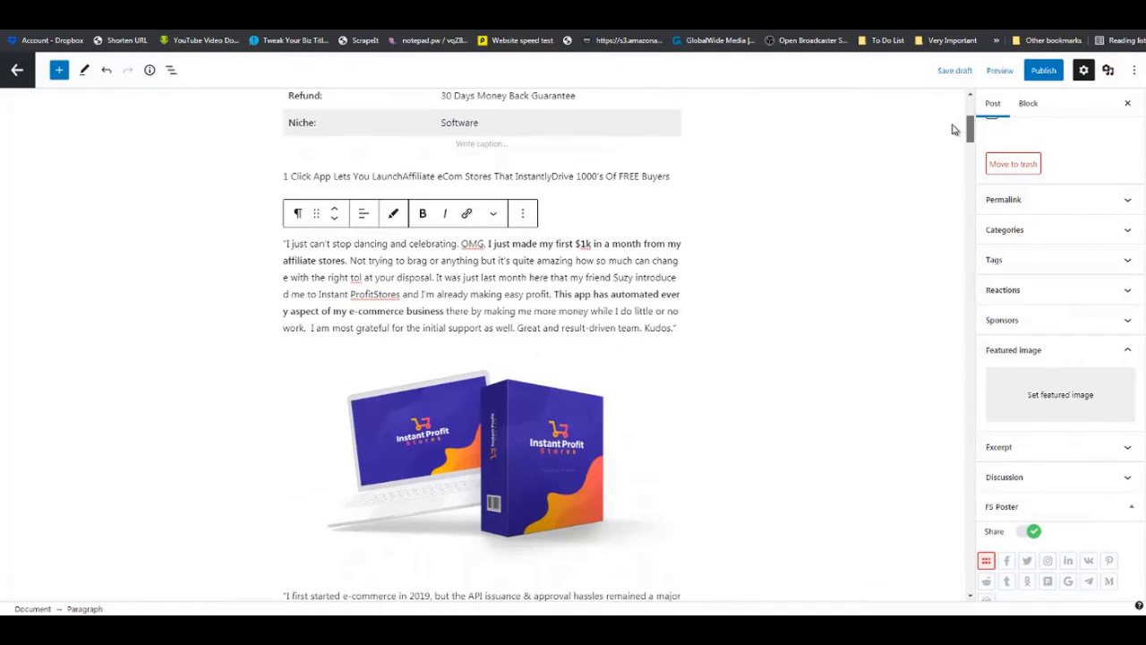
{"action": "right_click", "coordinate": [502, 400]}
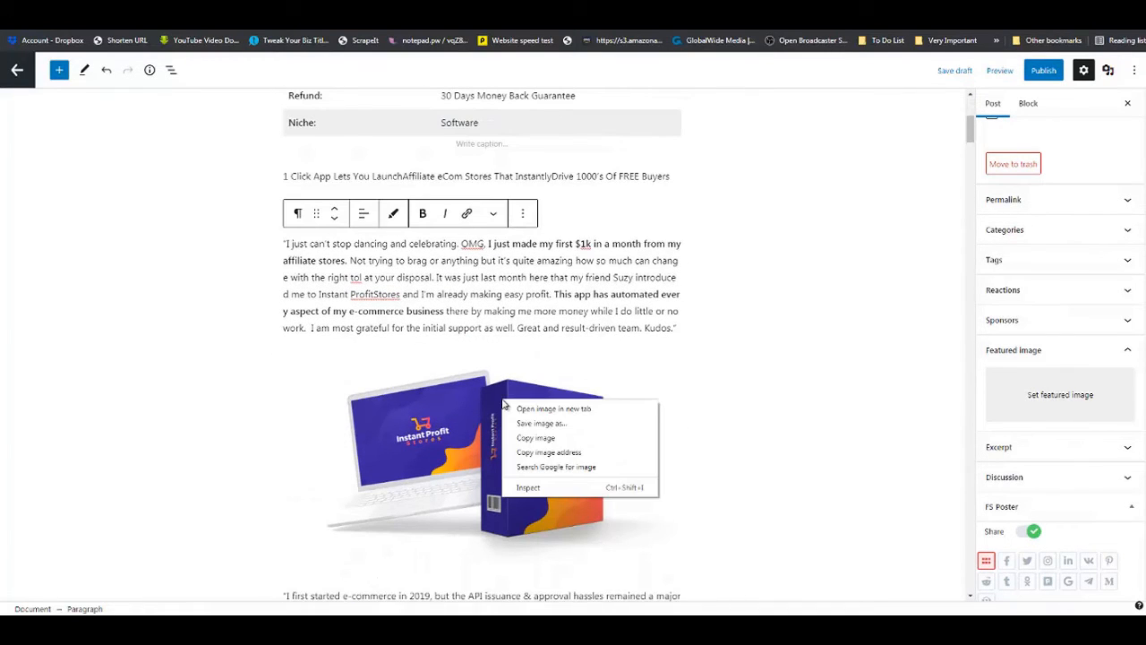
{"action": "left_click", "coordinate": [537, 455]}
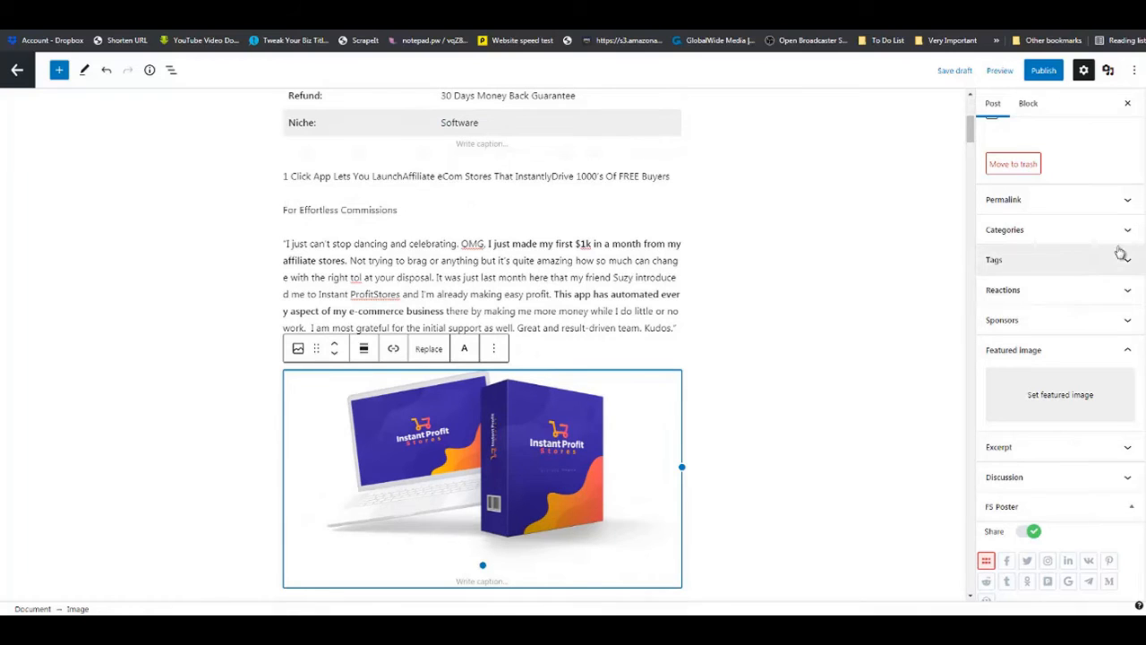
- Set the post's featured image by URL with the copied product picture address and load its preview
{"action": "scroll", "coordinate": [1138, 260], "scroll_direction": "down", "scroll_amount": 1}
{"action": "scroll", "coordinate": [1143, 260], "scroll_direction": "down", "scroll_amount": 10}
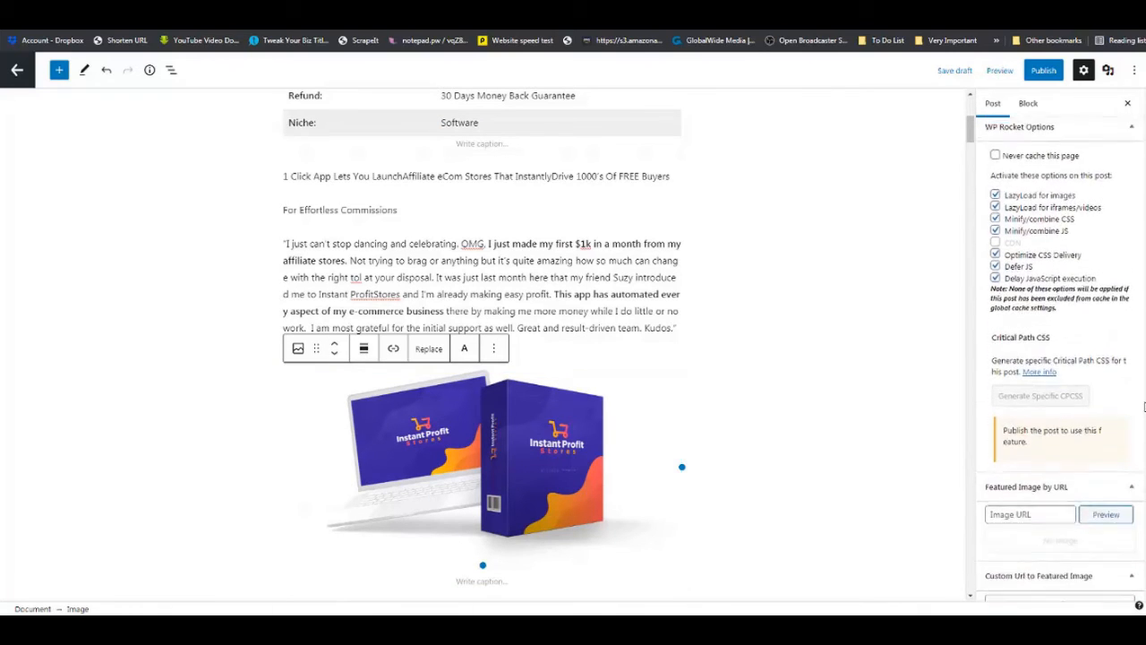
{"action": "scroll", "coordinate": [1145, 435], "scroll_direction": "down", "scroll_amount": 2}
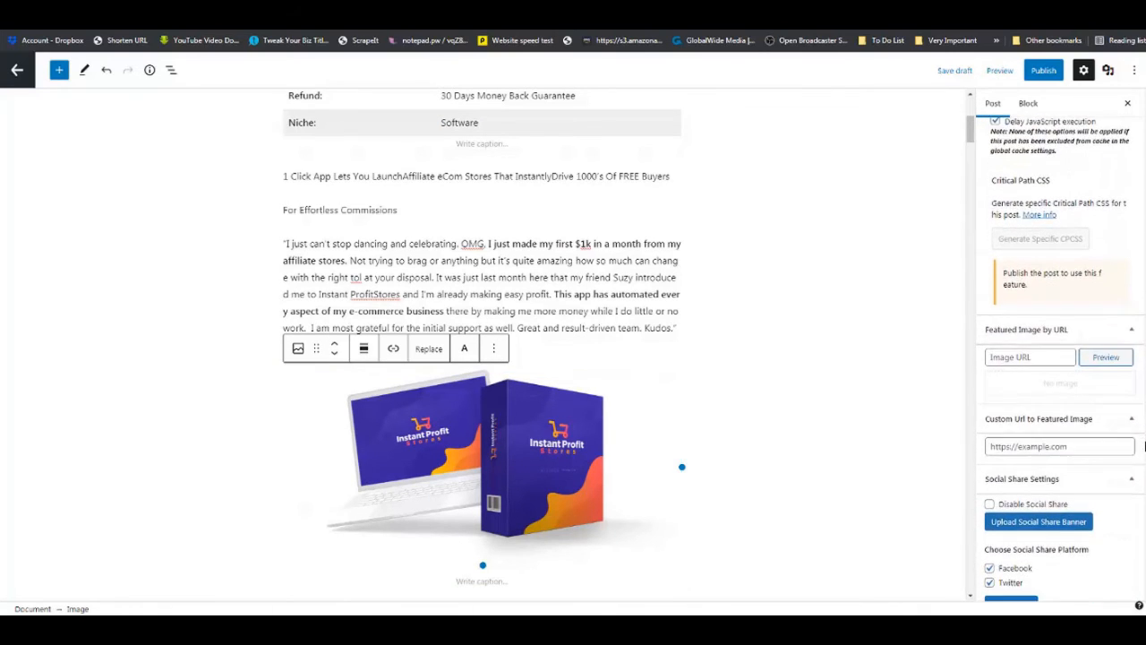
{"action": "left_click", "coordinate": [1034, 356]}
{"action": "key", "text": "ctrl+v"}
{"action": "left_click", "coordinate": [1106, 356]}
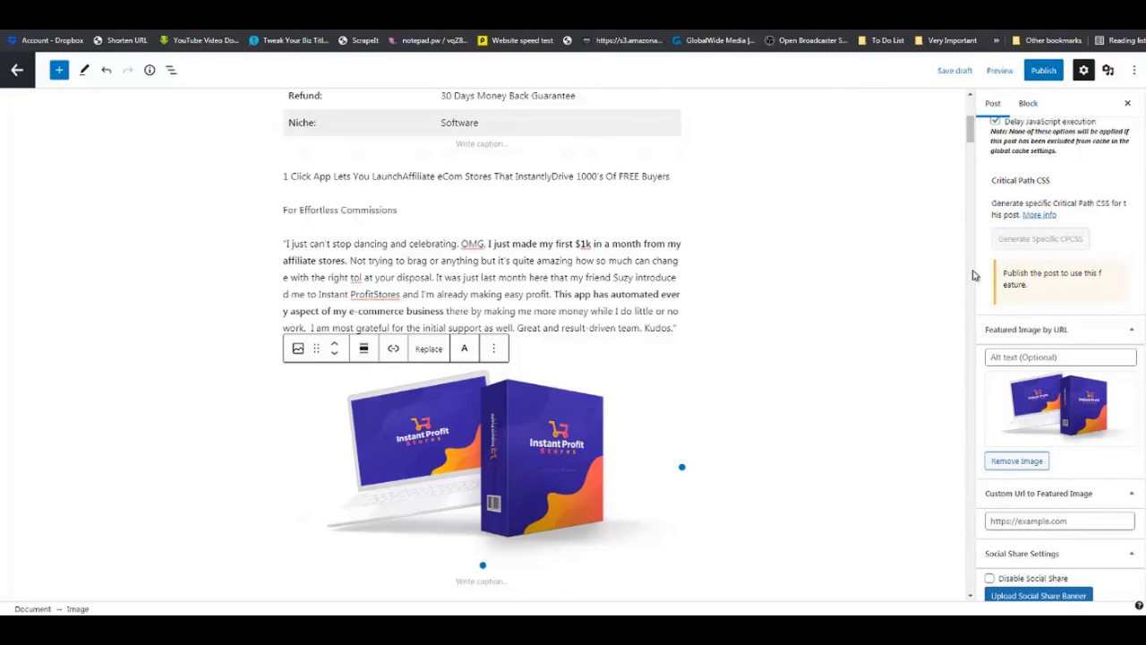
- Insert the Scrape It "Middle Page Official Button" template between the WP Swift Page bonus and the FAQ heading
{"action": "left_click_drag", "start_coordinate": [972, 132], "coordinate": [929, 401]}
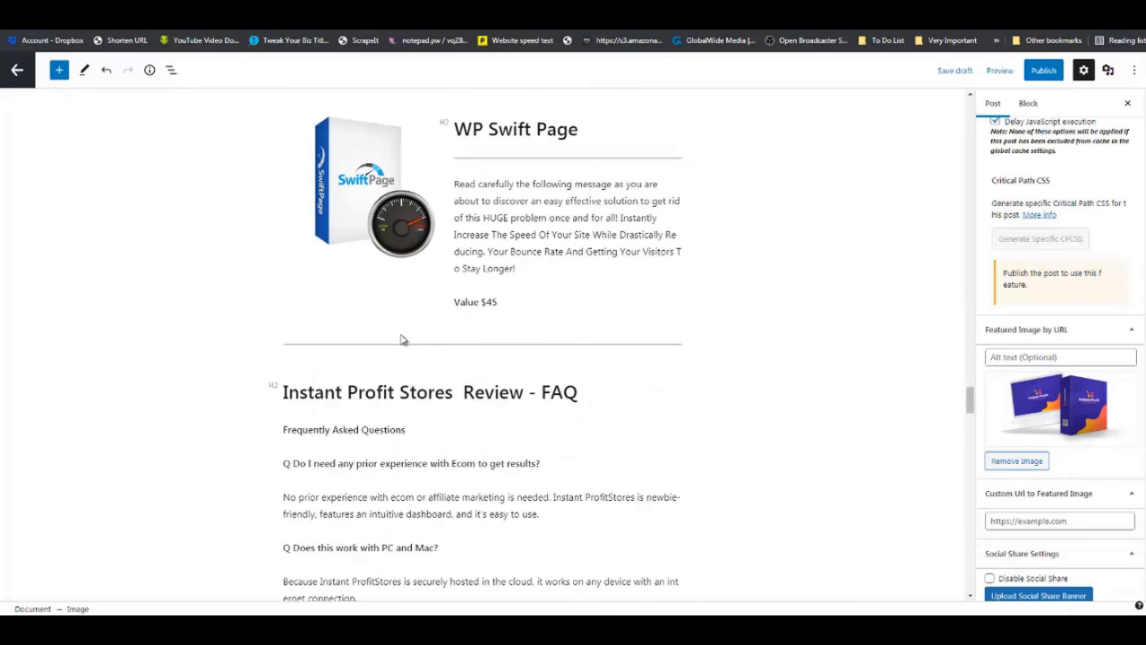
{"action": "left_click", "coordinate": [58, 72]}
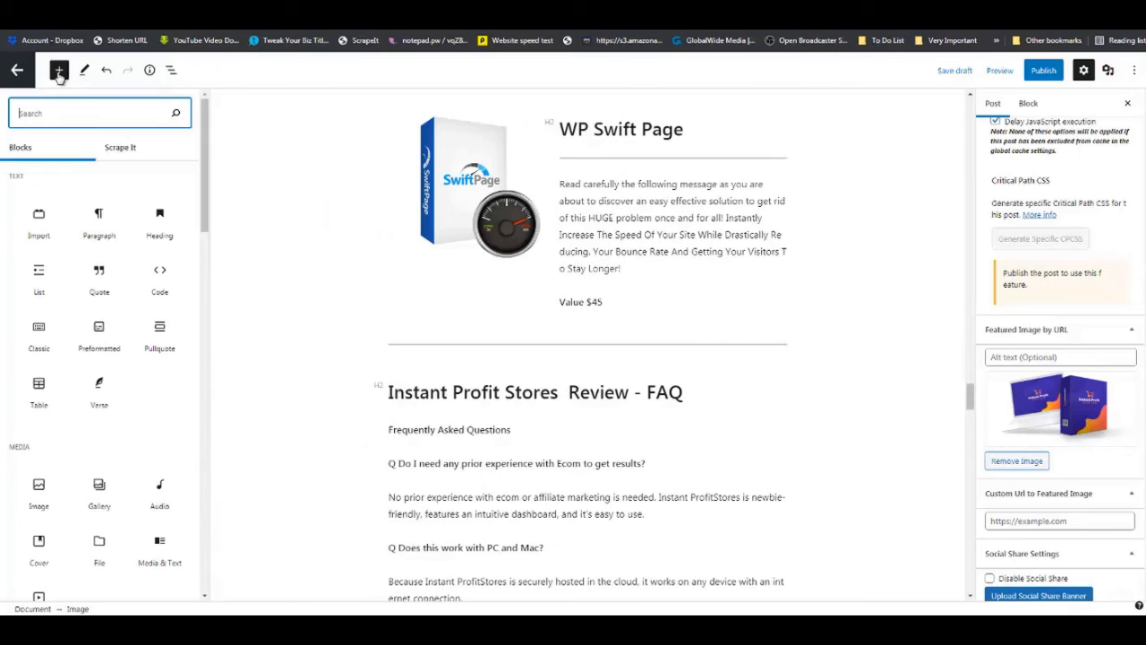
{"action": "left_click", "coordinate": [130, 149]}
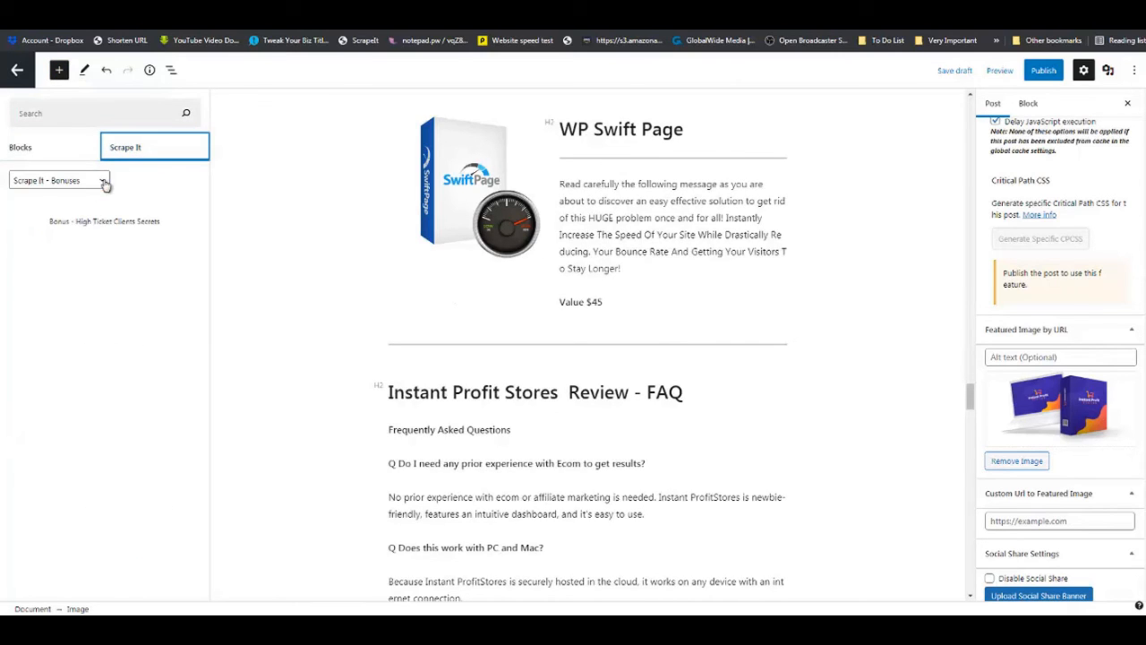
{"action": "left_click", "coordinate": [104, 181]}
{"action": "left_click", "coordinate": [104, 181]}
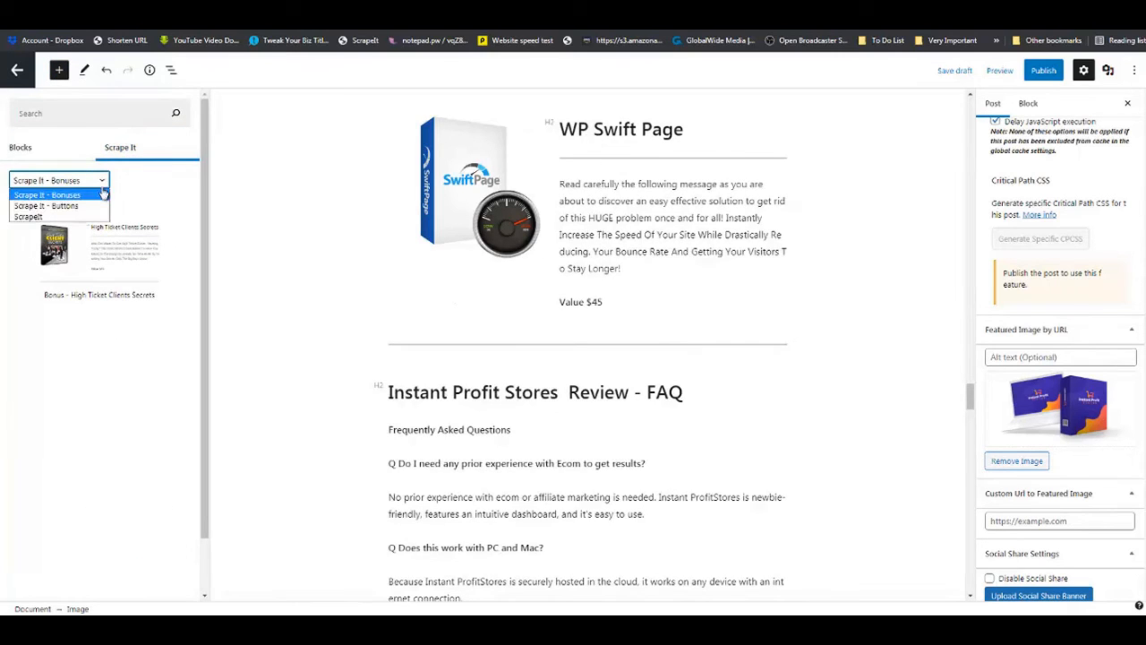
{"action": "left_click", "coordinate": [53, 206]}
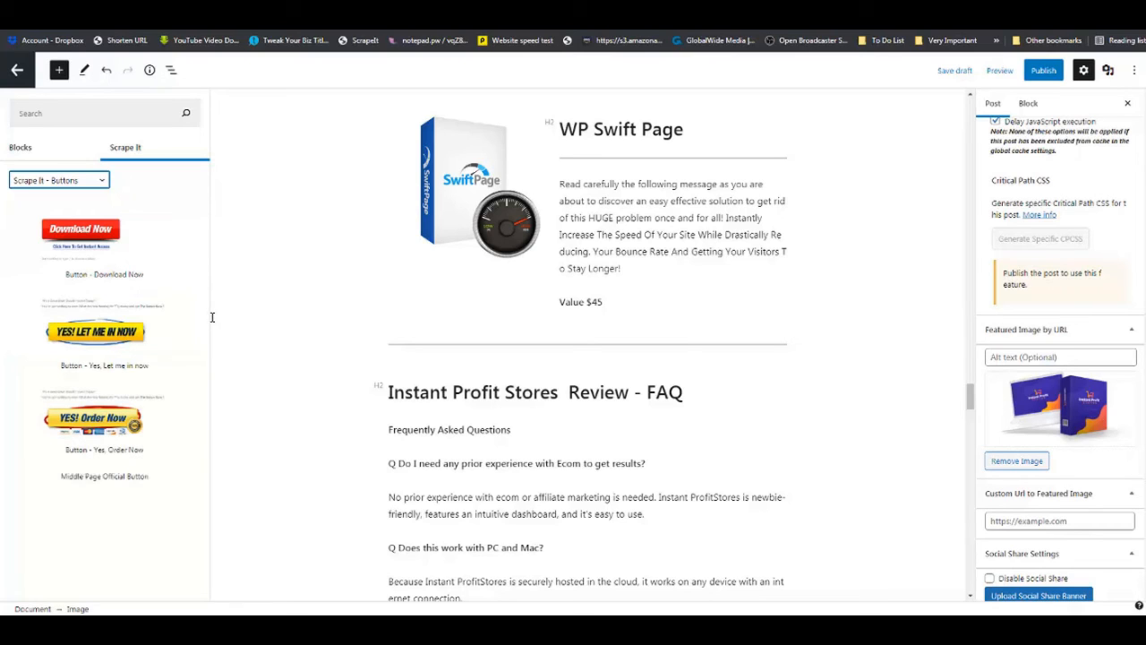
{"action": "left_click_drag", "start_coordinate": [134, 493], "coordinate": [455, 365]}
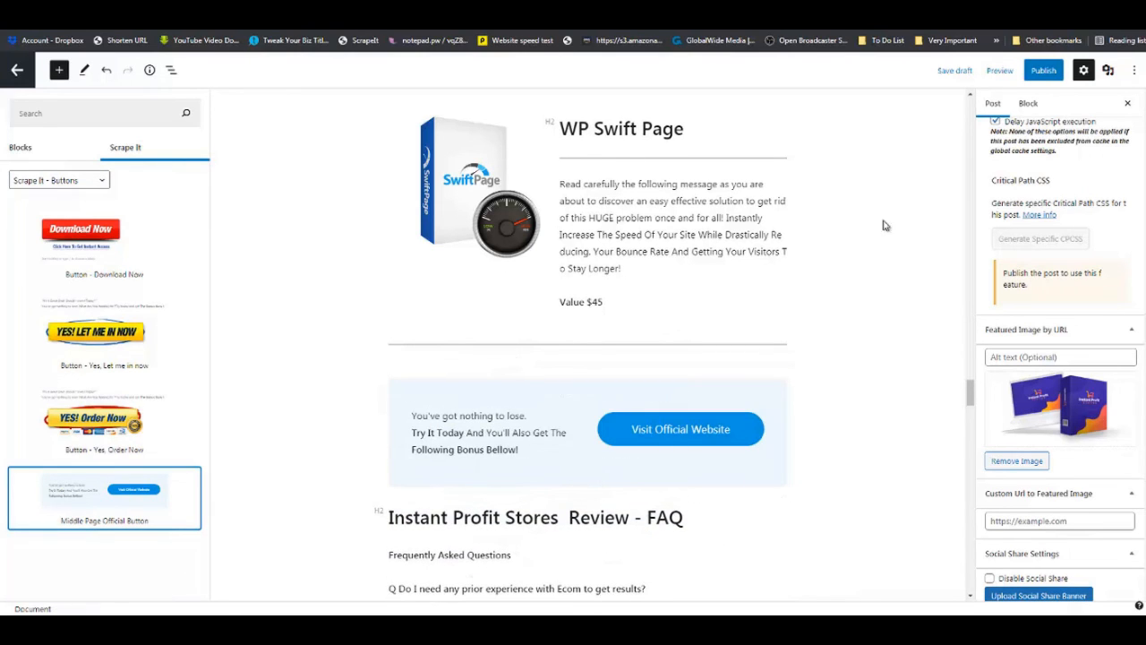
- Publish the Instant Profit Stores post and preview it in a new tab
{"action": "left_click", "coordinate": [1039, 72]}
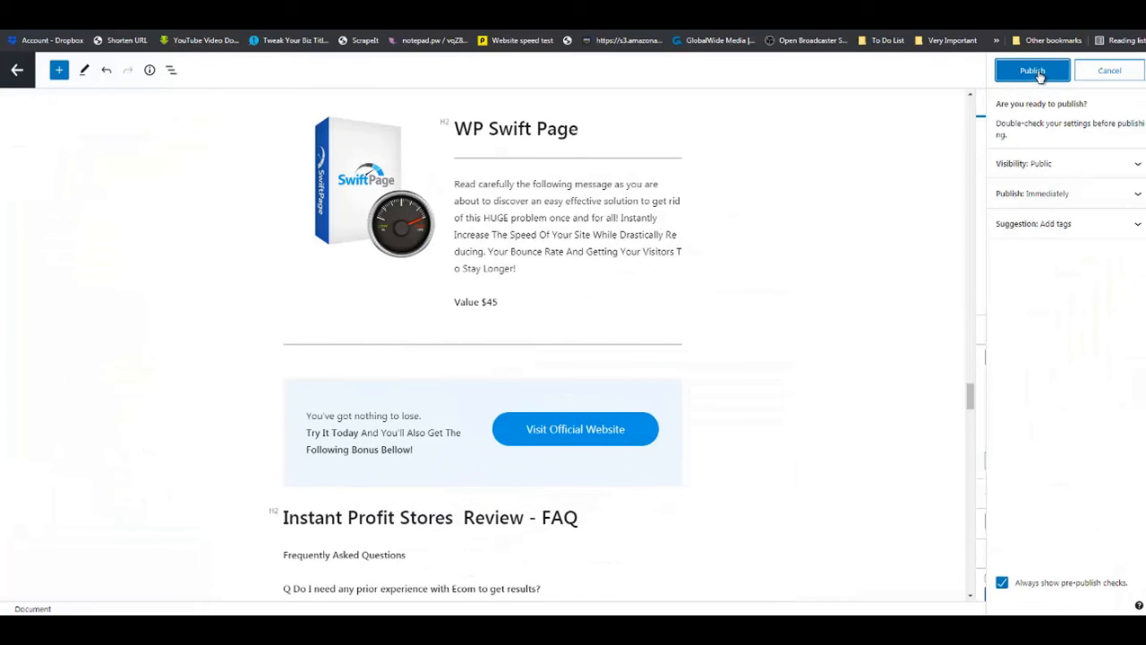
{"action": "left_click", "coordinate": [1039, 73]}
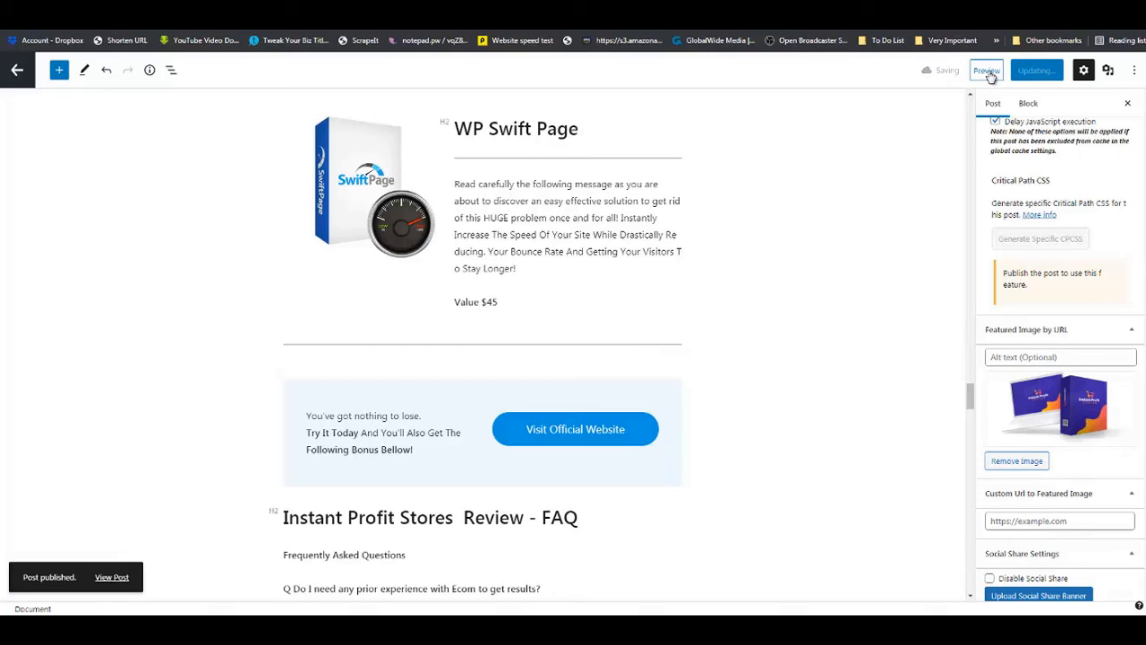
{"action": "left_click", "coordinate": [998, 71]}
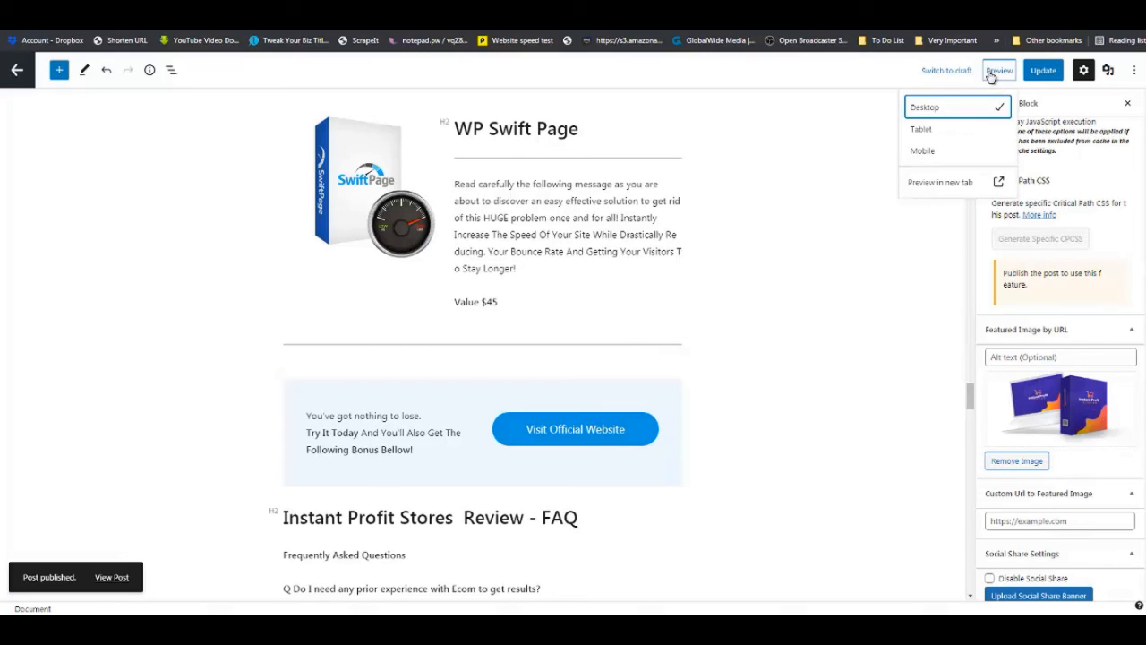
{"action": "left_click", "coordinate": [947, 182]}
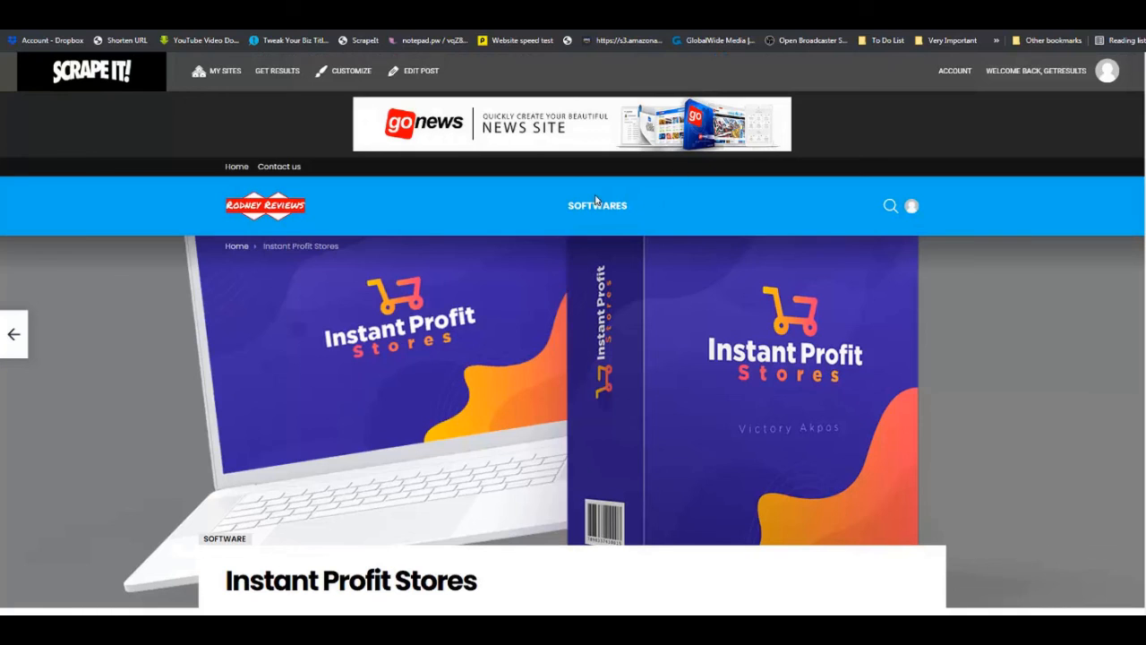
- Examine the previewed post's header image, table of contents, review score box and product overview table
{"action": "scroll", "coordinate": [572, 274], "scroll_direction": "down", "scroll_amount": 4}
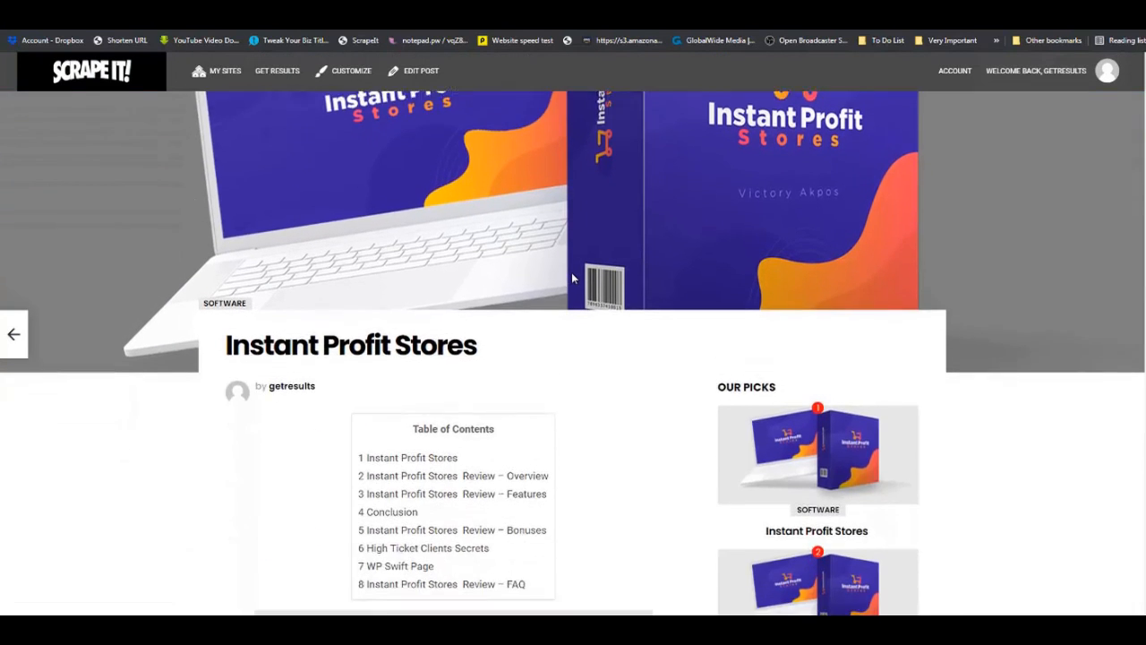
{"action": "scroll", "coordinate": [407, 305], "scroll_direction": "down", "scroll_amount": 3}
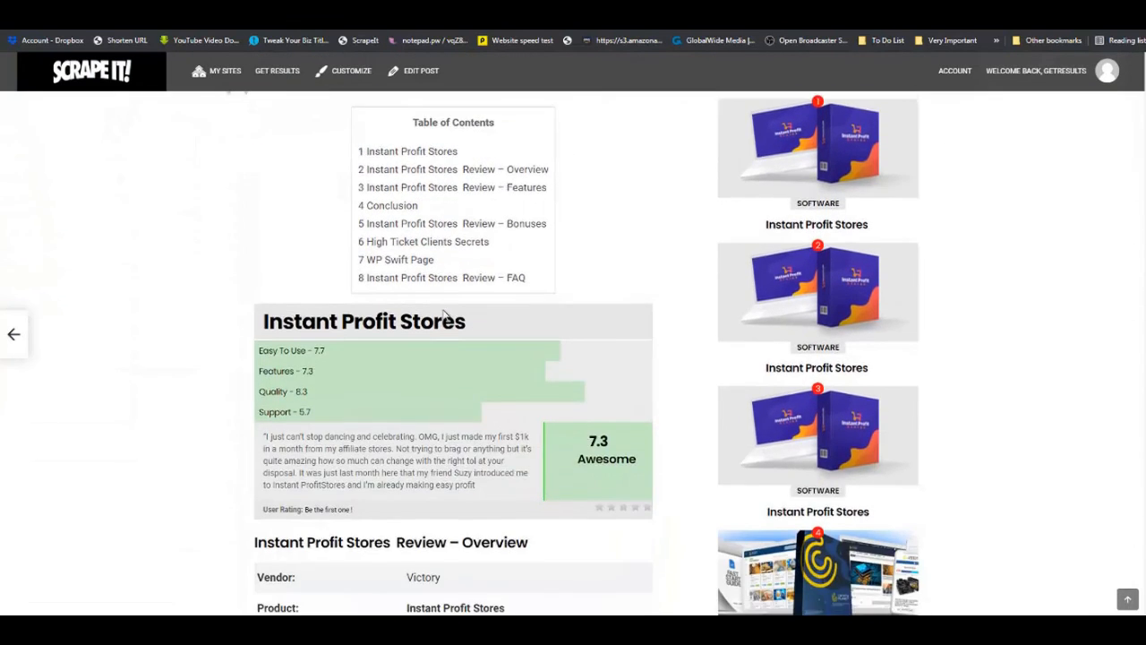
{"action": "scroll", "coordinate": [396, 284], "scroll_direction": "down", "scroll_amount": 2}
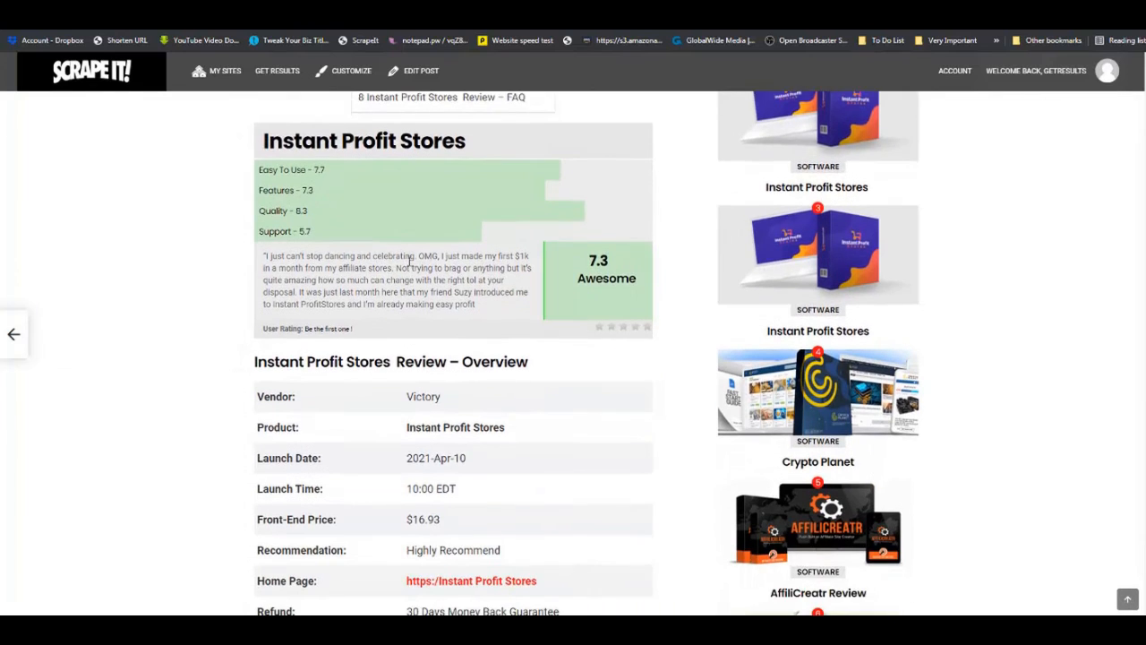
{"action": "scroll", "coordinate": [502, 228], "scroll_direction": "down", "scroll_amount": 1}
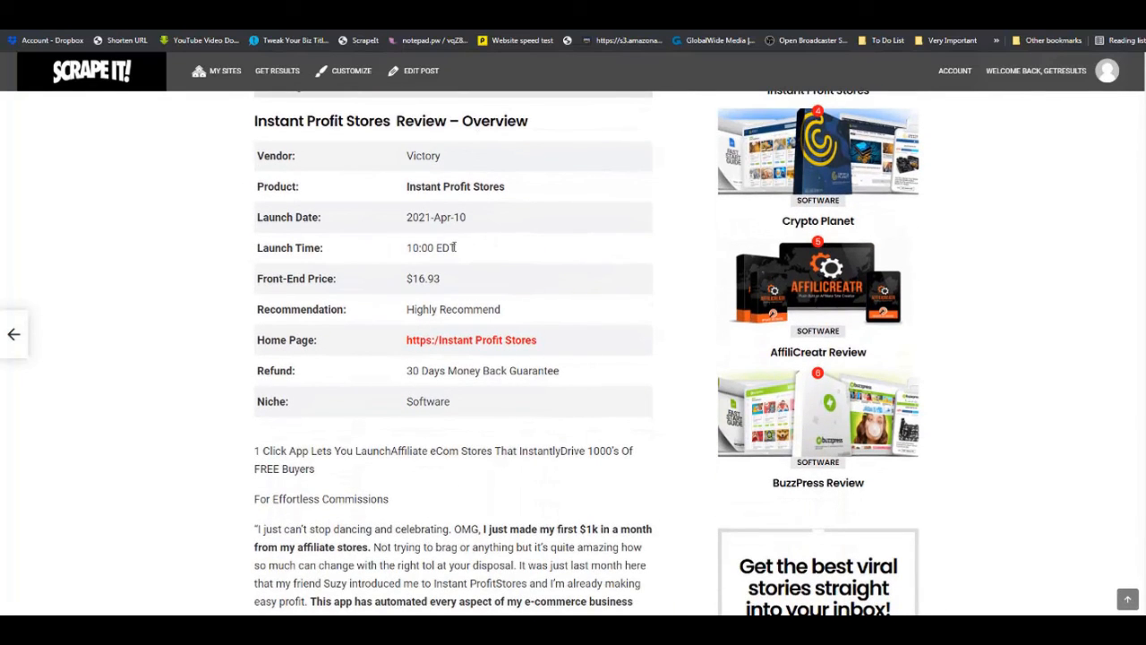
{"action": "scroll", "coordinate": [454, 247], "scroll_direction": "up", "scroll_amount": 5}
{"action": "scroll", "coordinate": [456, 251], "scroll_direction": "down", "scroll_amount": 2}
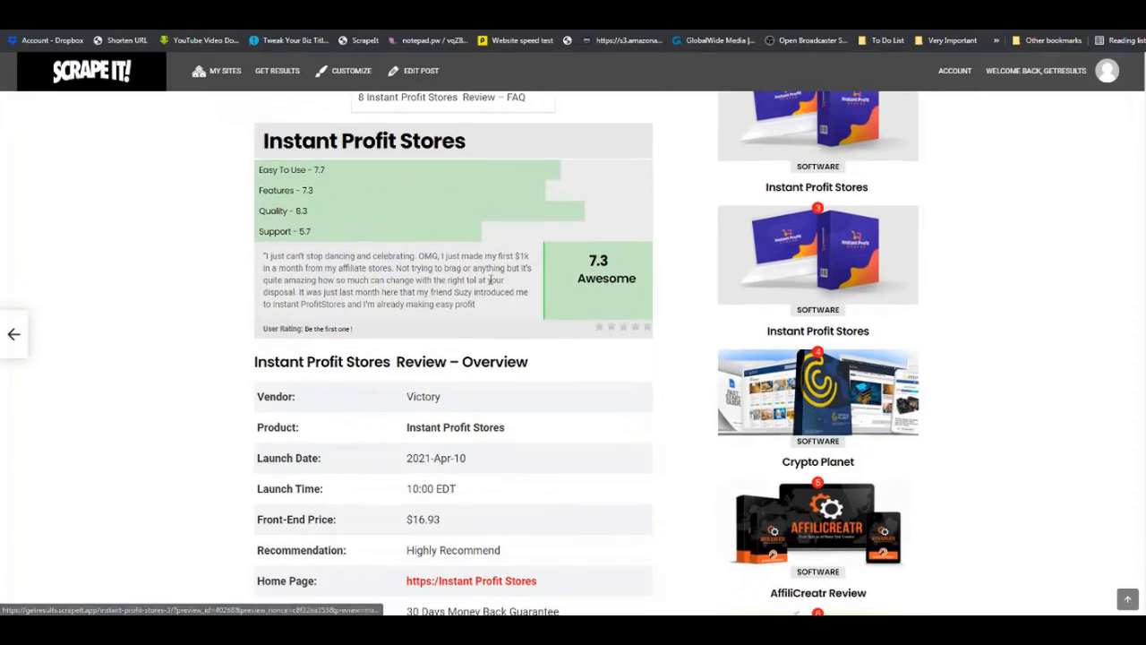
- Review the rest of the previewed post, from testimonials and official website buttons through features, conclusion and bonuses to the FAQ
{"action": "scroll", "coordinate": [491, 279], "scroll_direction": "down", "scroll_amount": 9}
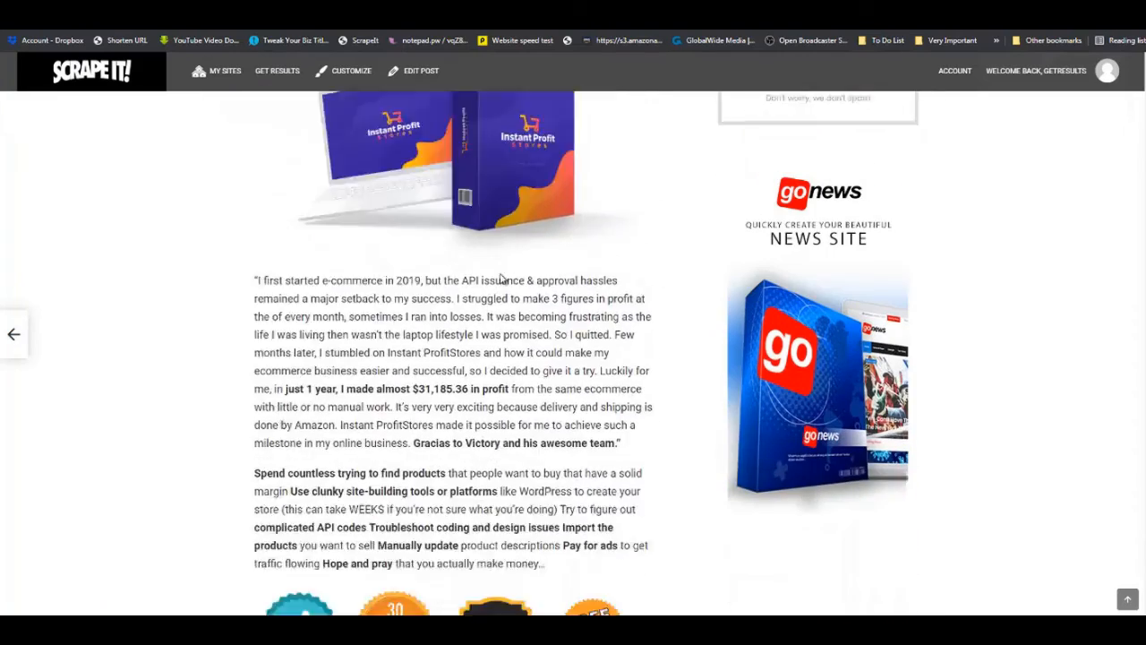
{"action": "scroll", "coordinate": [502, 281], "scroll_direction": "down", "scroll_amount": 4}
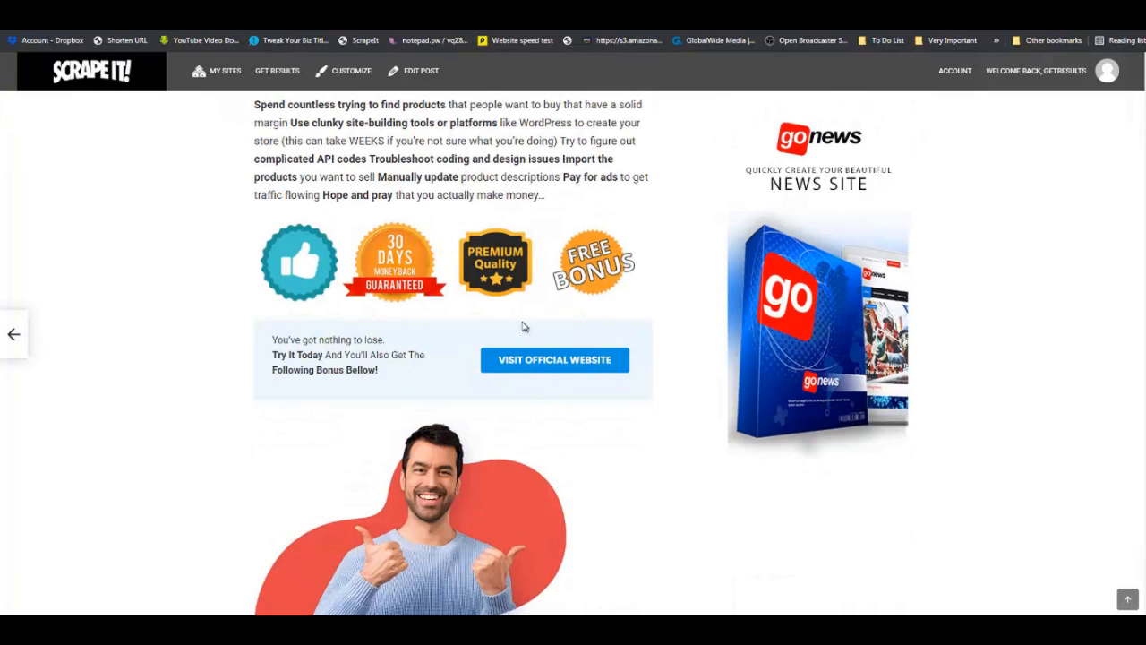
{"action": "scroll", "coordinate": [506, 281], "scroll_direction": "down", "scroll_amount": 8}
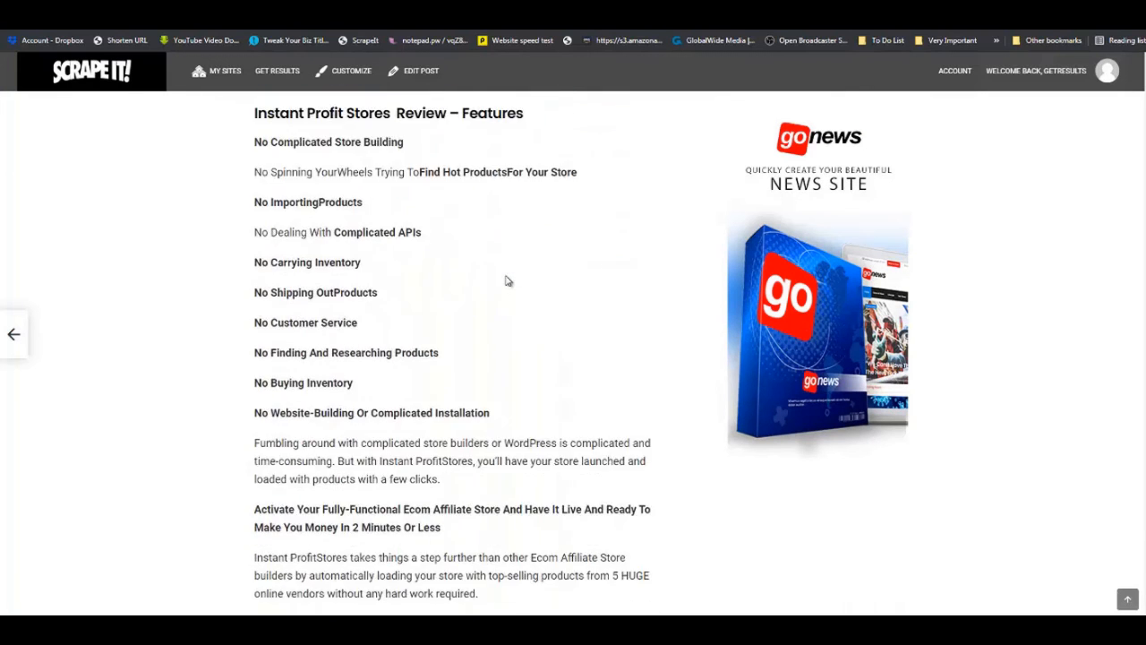
{"action": "scroll", "coordinate": [506, 281], "scroll_direction": "down", "scroll_amount": 9}
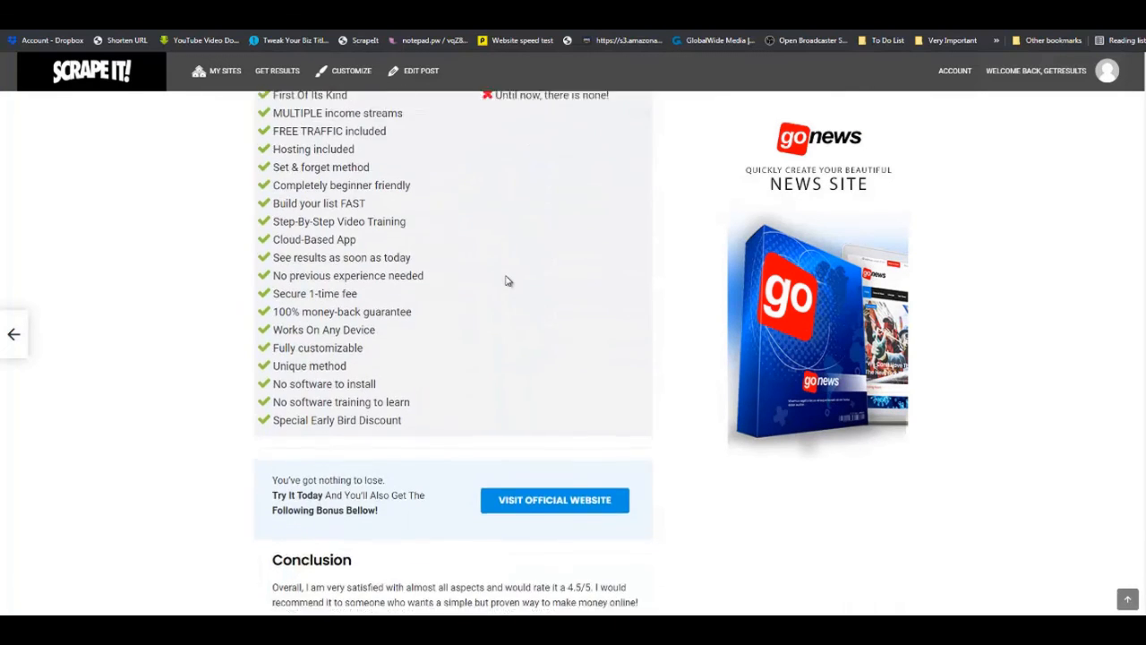
{"action": "scroll", "coordinate": [506, 282], "scroll_direction": "up", "scroll_amount": 1}
{"action": "scroll", "coordinate": [507, 281], "scroll_direction": "down", "scroll_amount": 2}
{"action": "scroll", "coordinate": [499, 240], "scroll_direction": "down", "scroll_amount": 7}
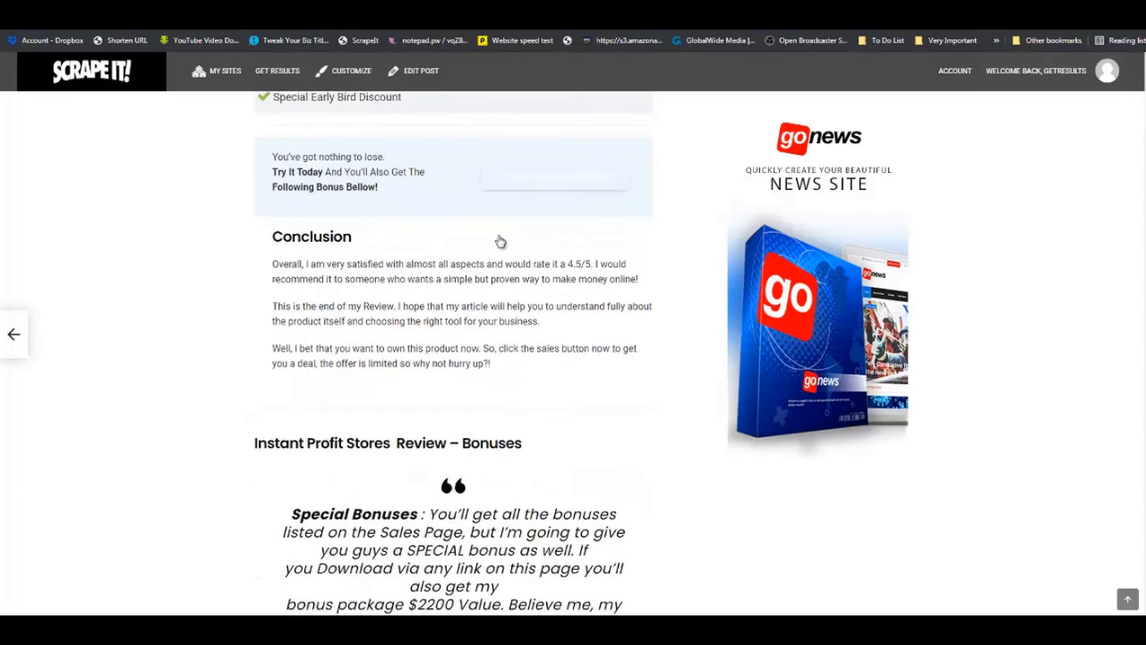
{"action": "scroll", "coordinate": [504, 350], "scroll_direction": "down", "scroll_amount": 9}
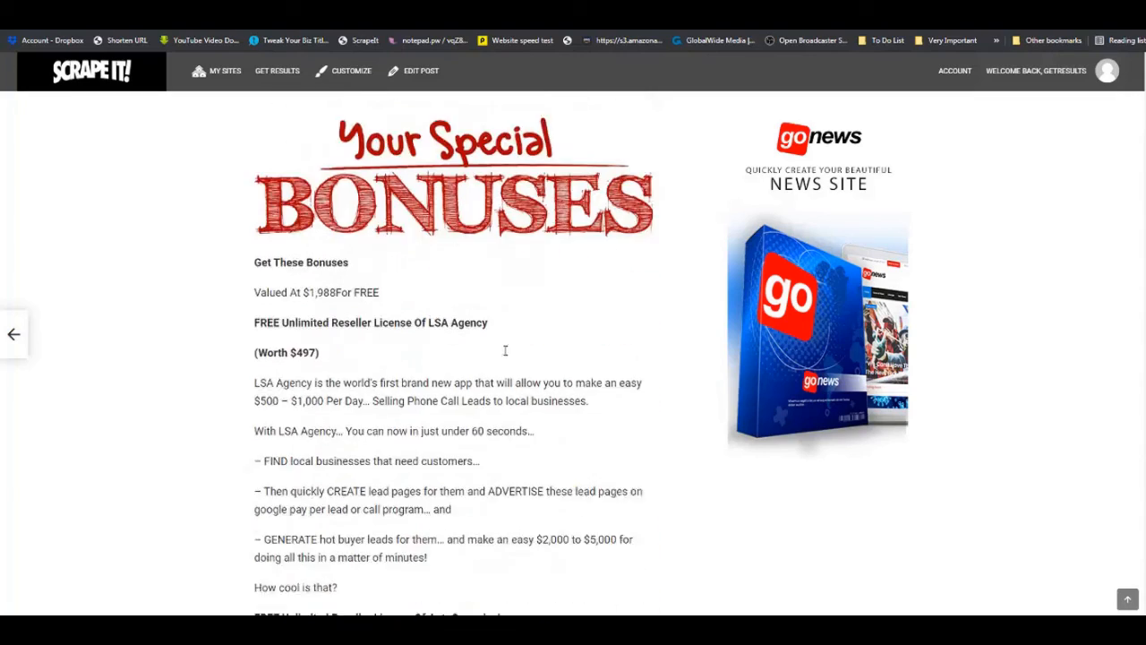
{"action": "scroll", "coordinate": [593, 308], "scroll_direction": "down", "scroll_amount": 5}
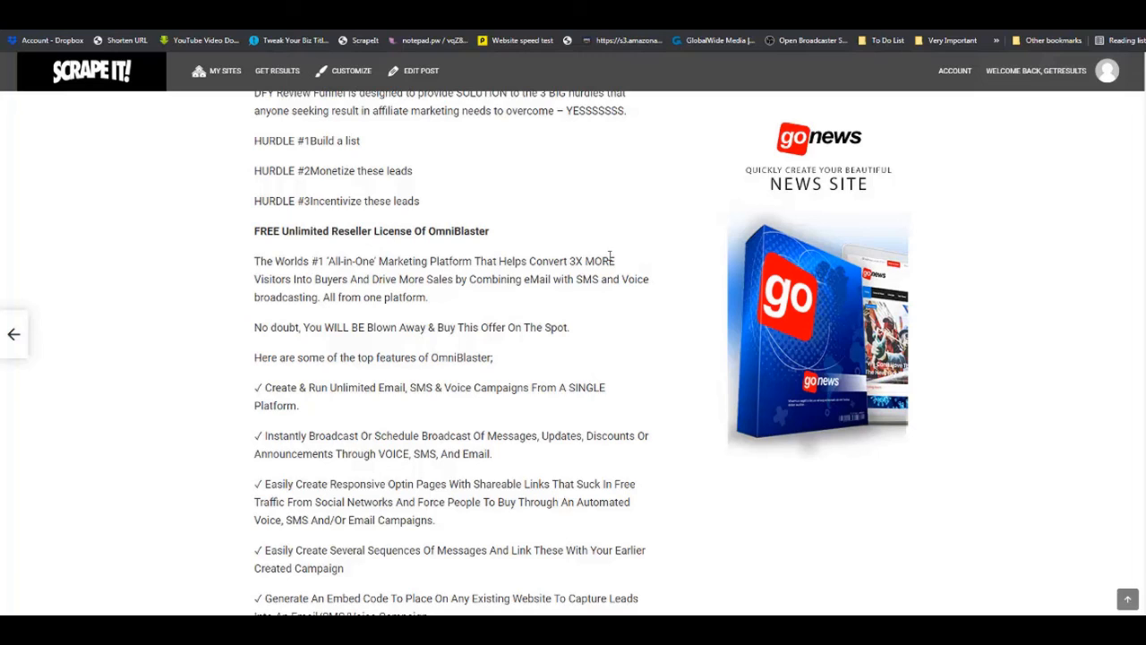
{"action": "scroll", "coordinate": [610, 257], "scroll_direction": "down", "scroll_amount": 2}
{"action": "scroll", "coordinate": [610, 258], "scroll_direction": "down", "scroll_amount": 7}
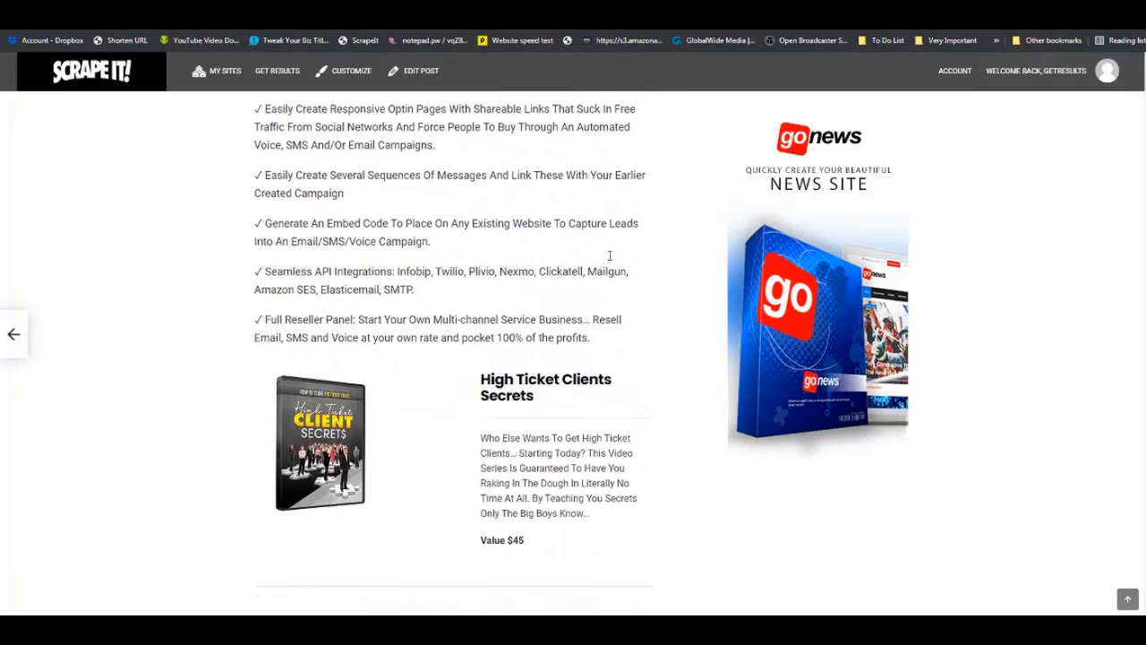
{"action": "scroll", "coordinate": [610, 260], "scroll_direction": "down", "scroll_amount": 5}
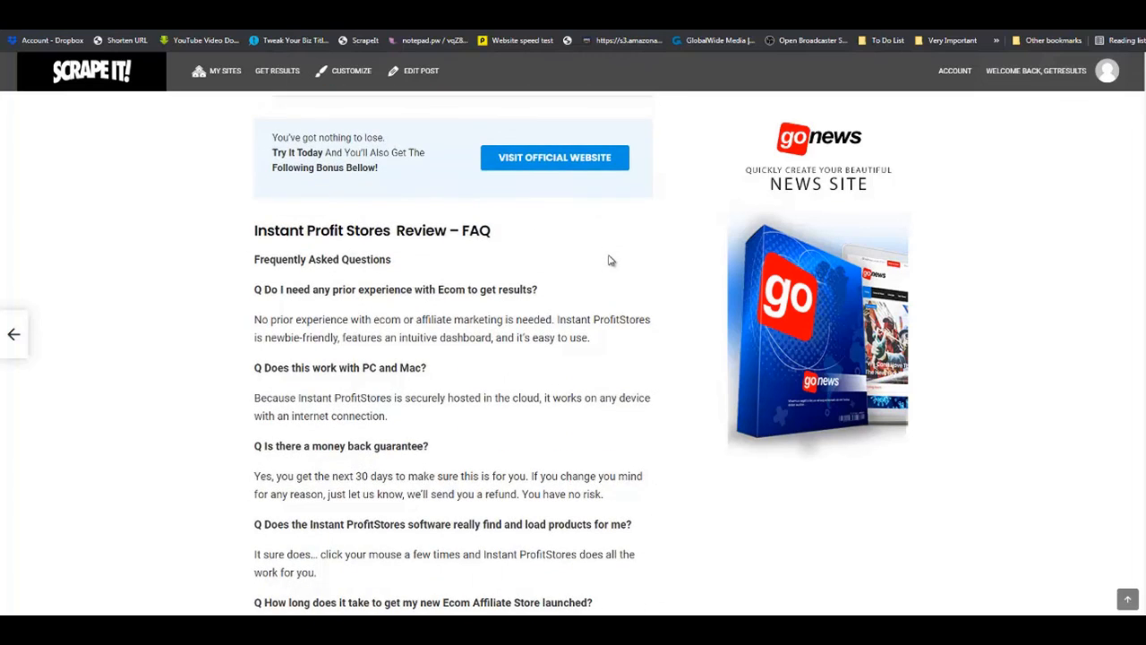